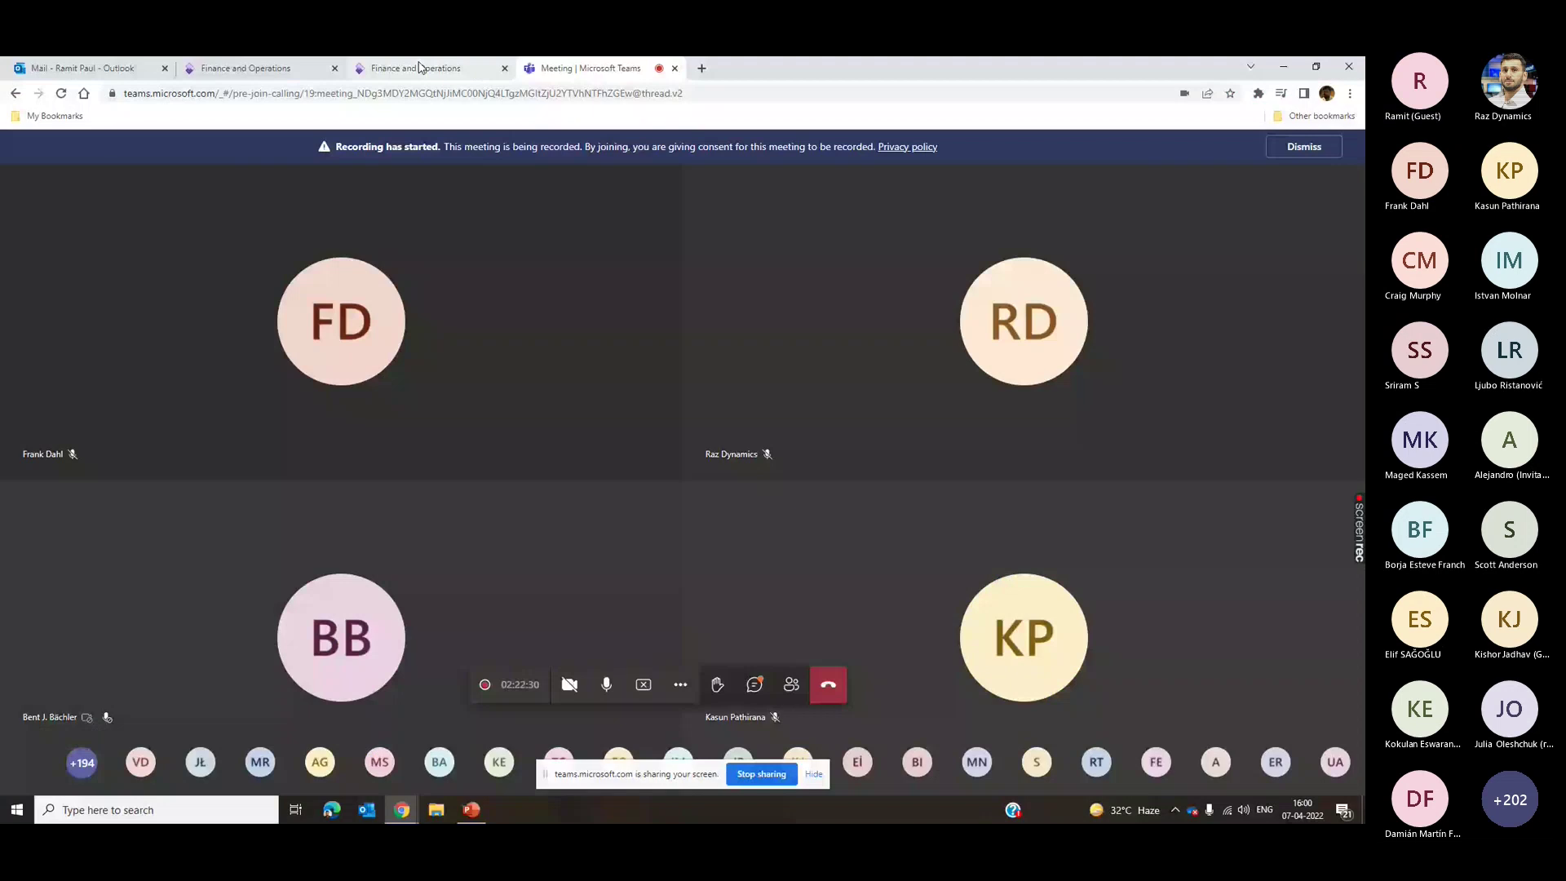
# - Switch to Finance and Operations, check the main accounts on the CON ledger posting group, and close the page
pyautogui.click(278, 68)
pyautogui.click(810, 454)
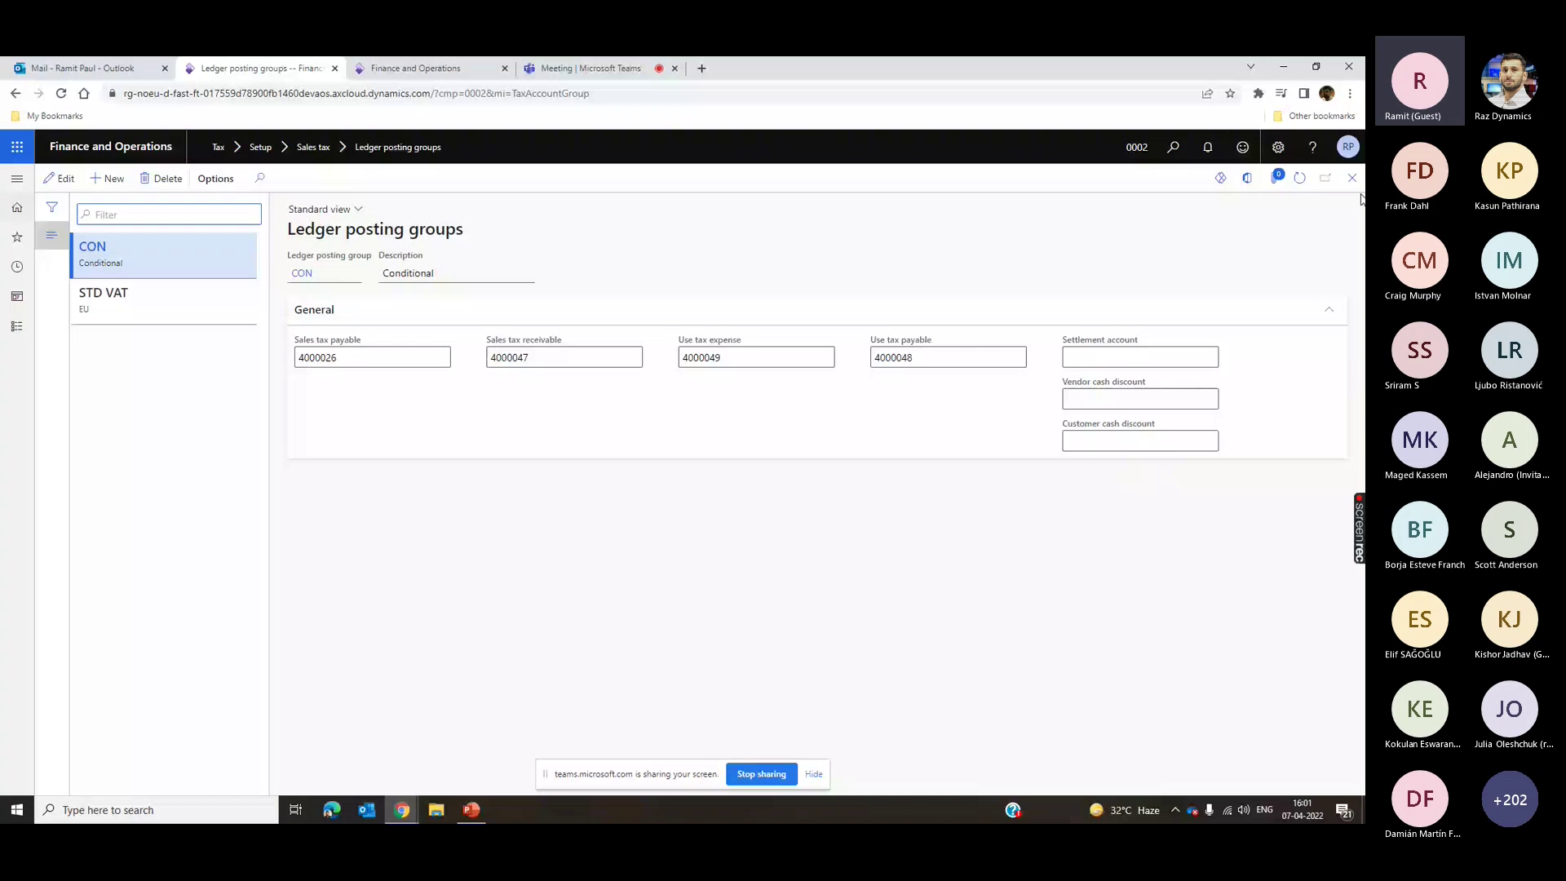
pyautogui.click(1352, 178)
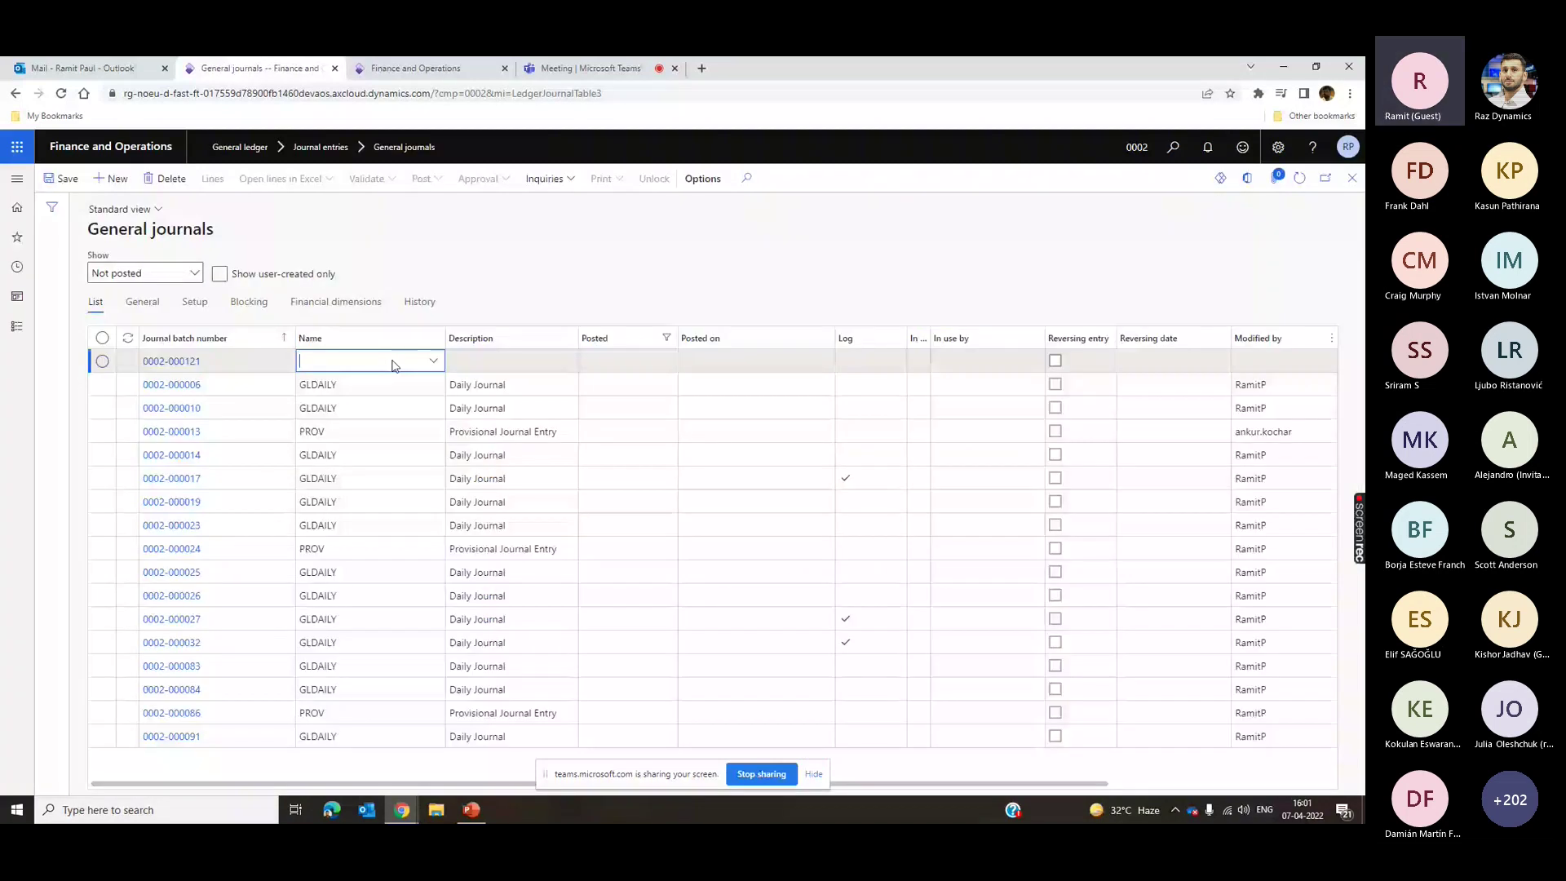
# - Create a general journal with the name GLDAILY and open its lines
pyautogui.write('GLDAILY')
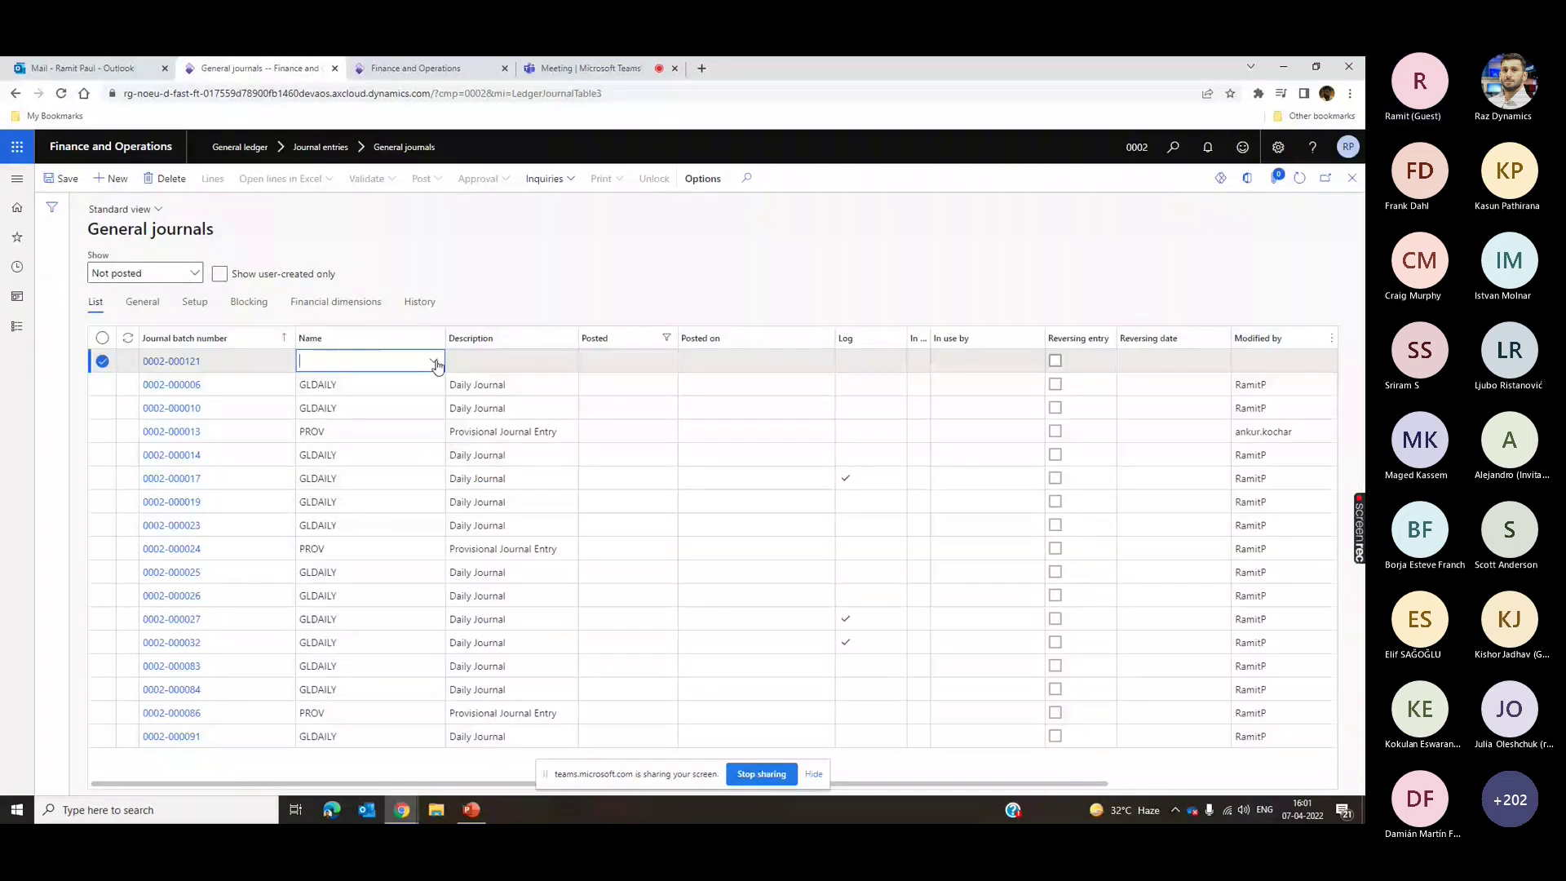
pyautogui.click(208, 179)
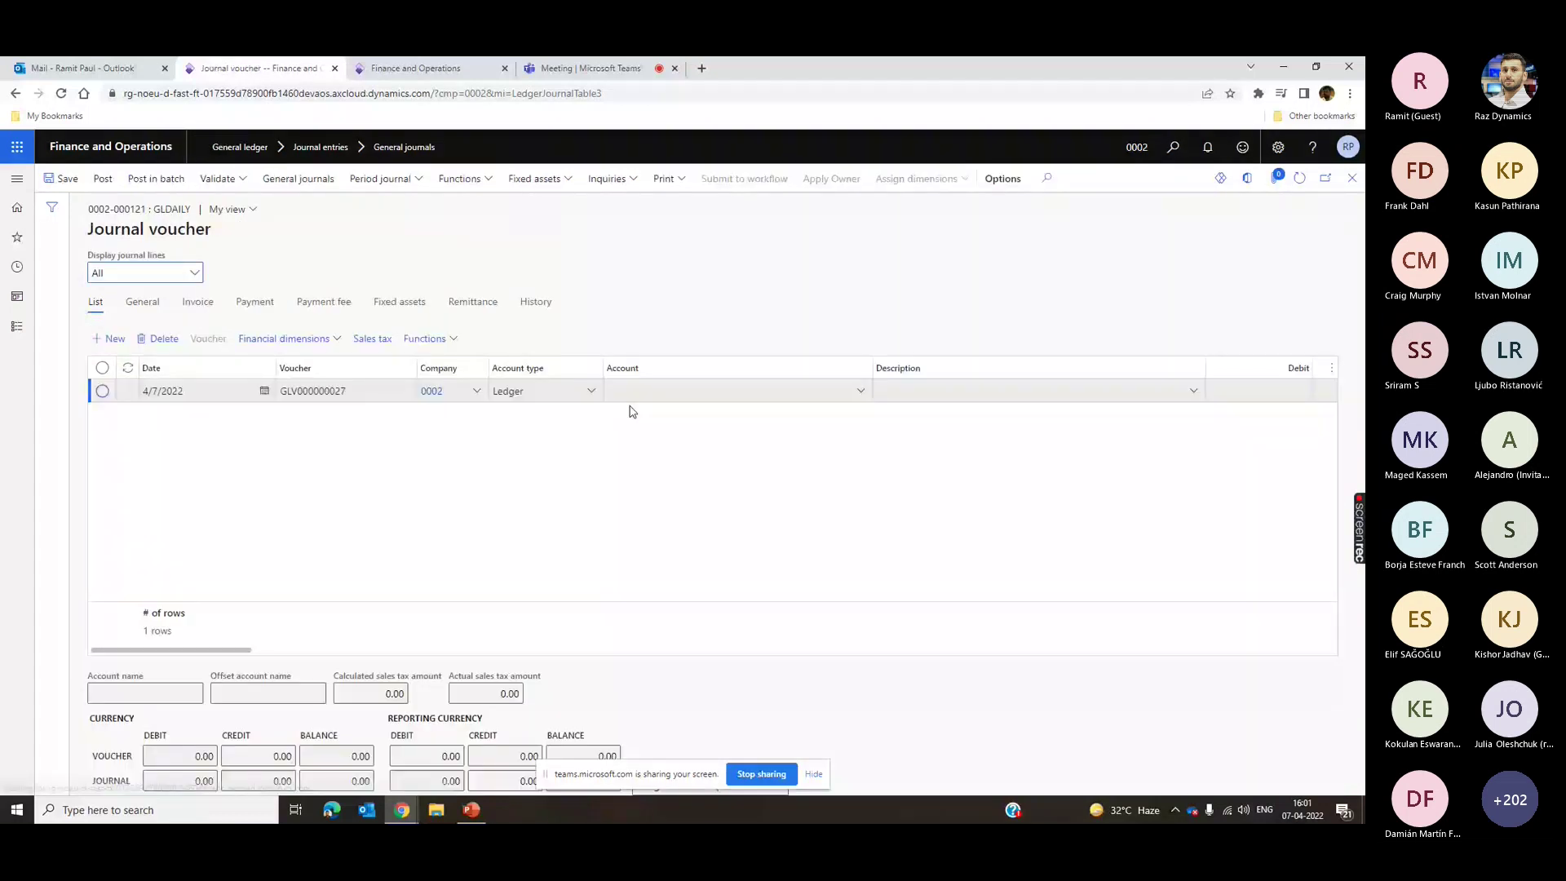
# - Set the voucher line's account type to Customer and select the Domestic Customer account
pyautogui.click(592, 394)
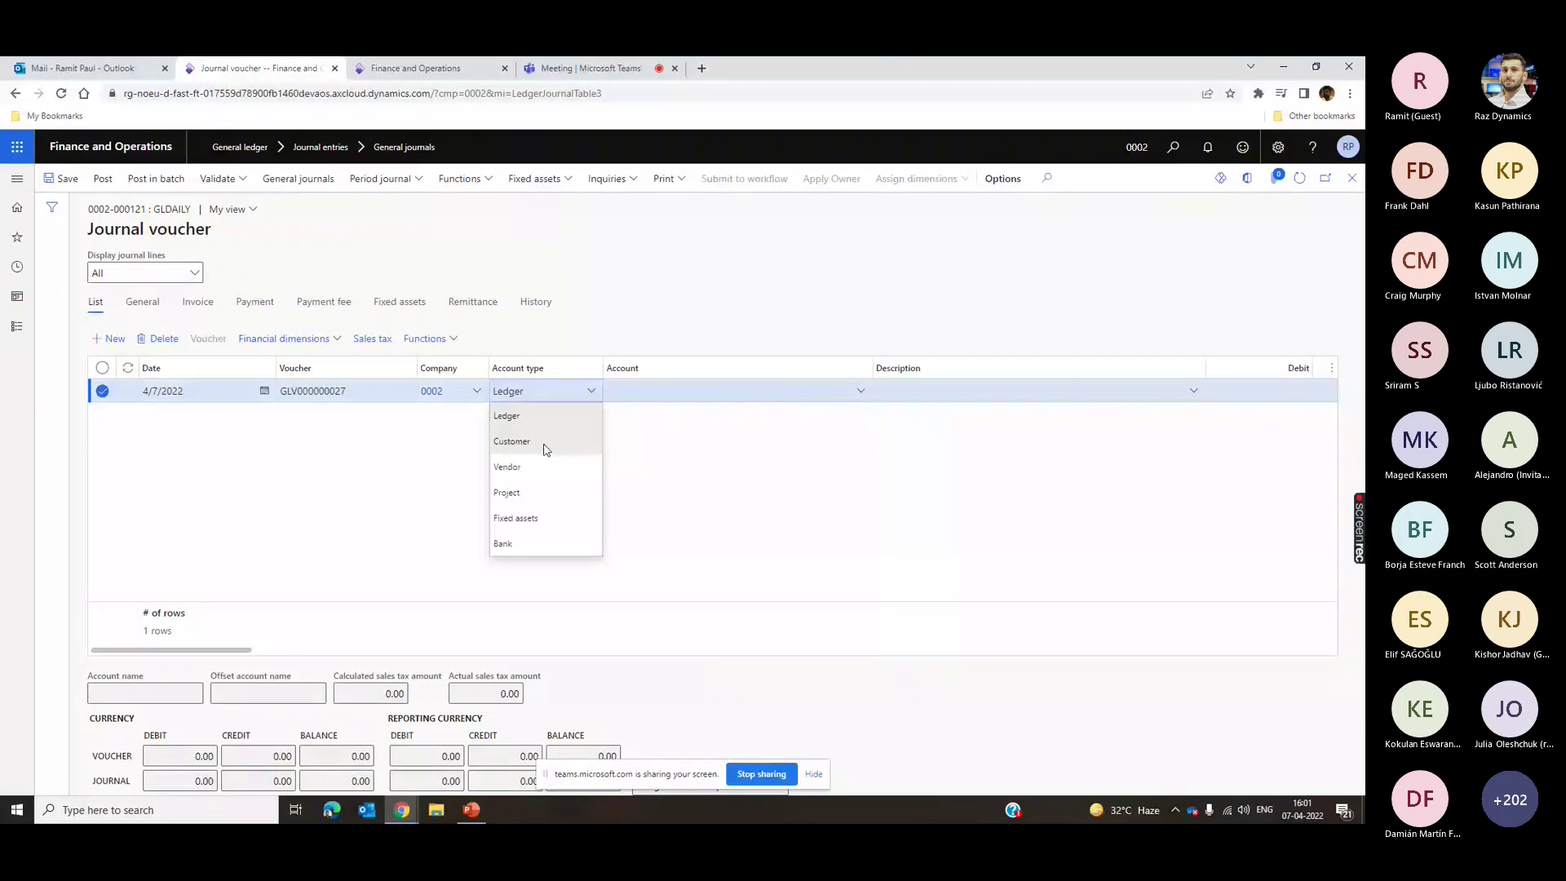
pyautogui.click(512, 441)
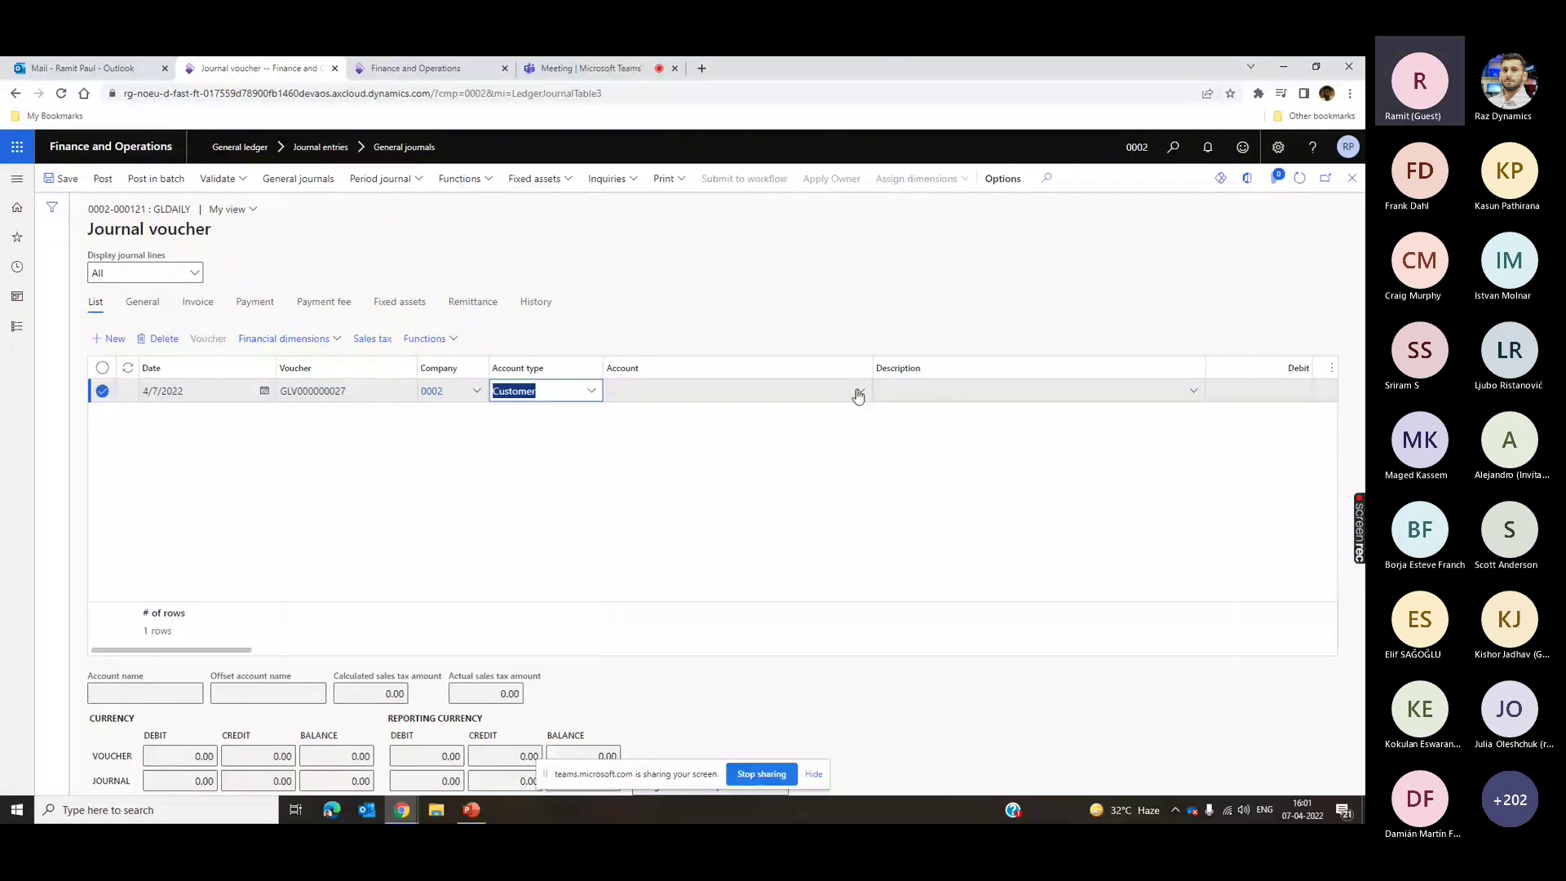
pyautogui.click(859, 392)
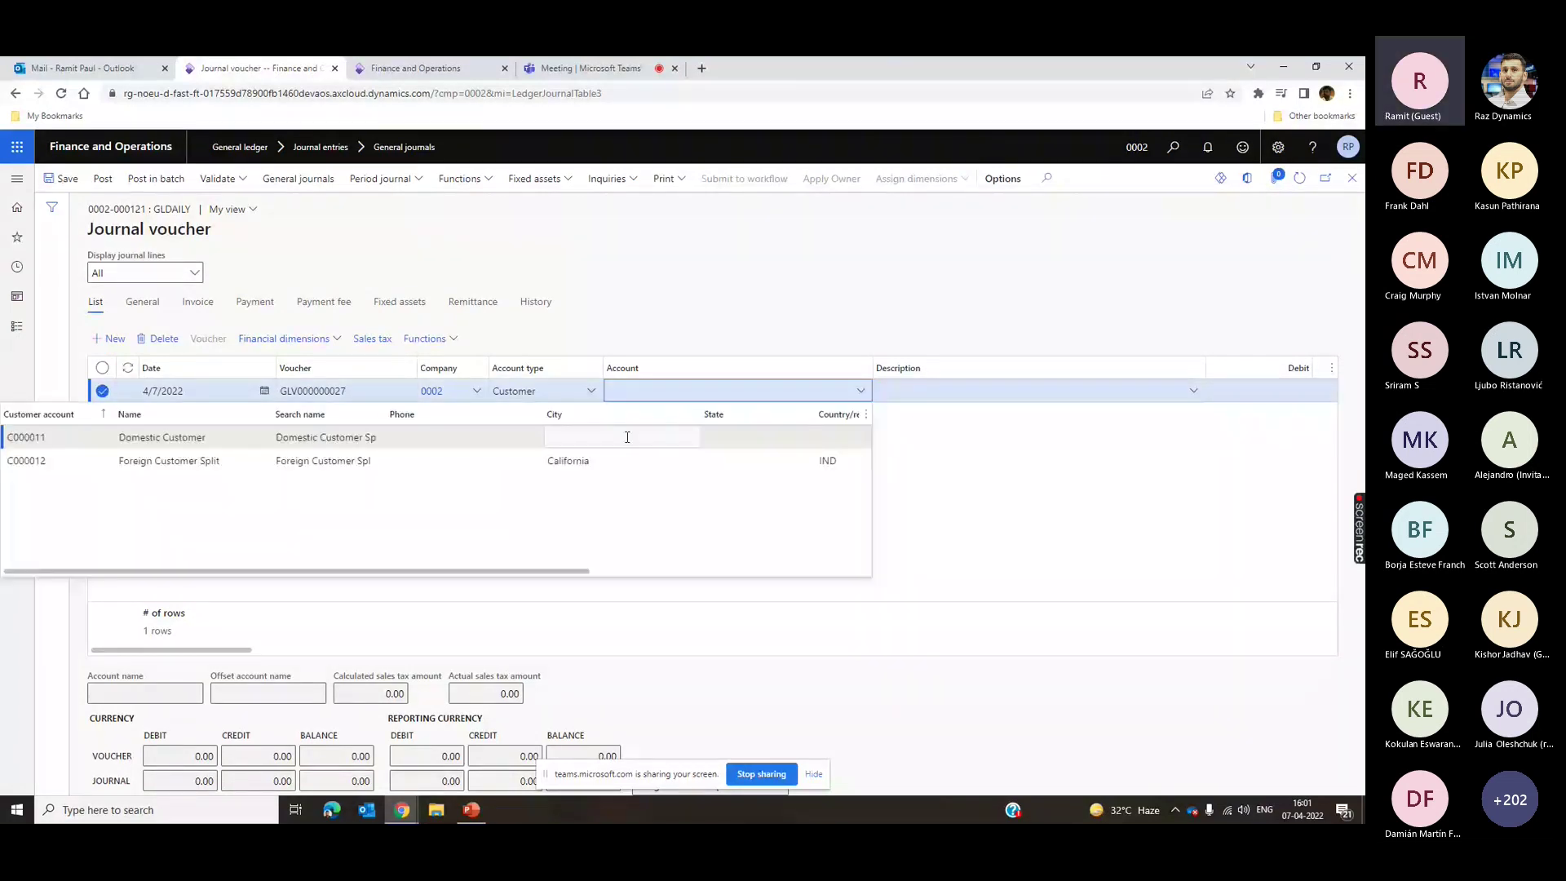
pyautogui.click(628, 438)
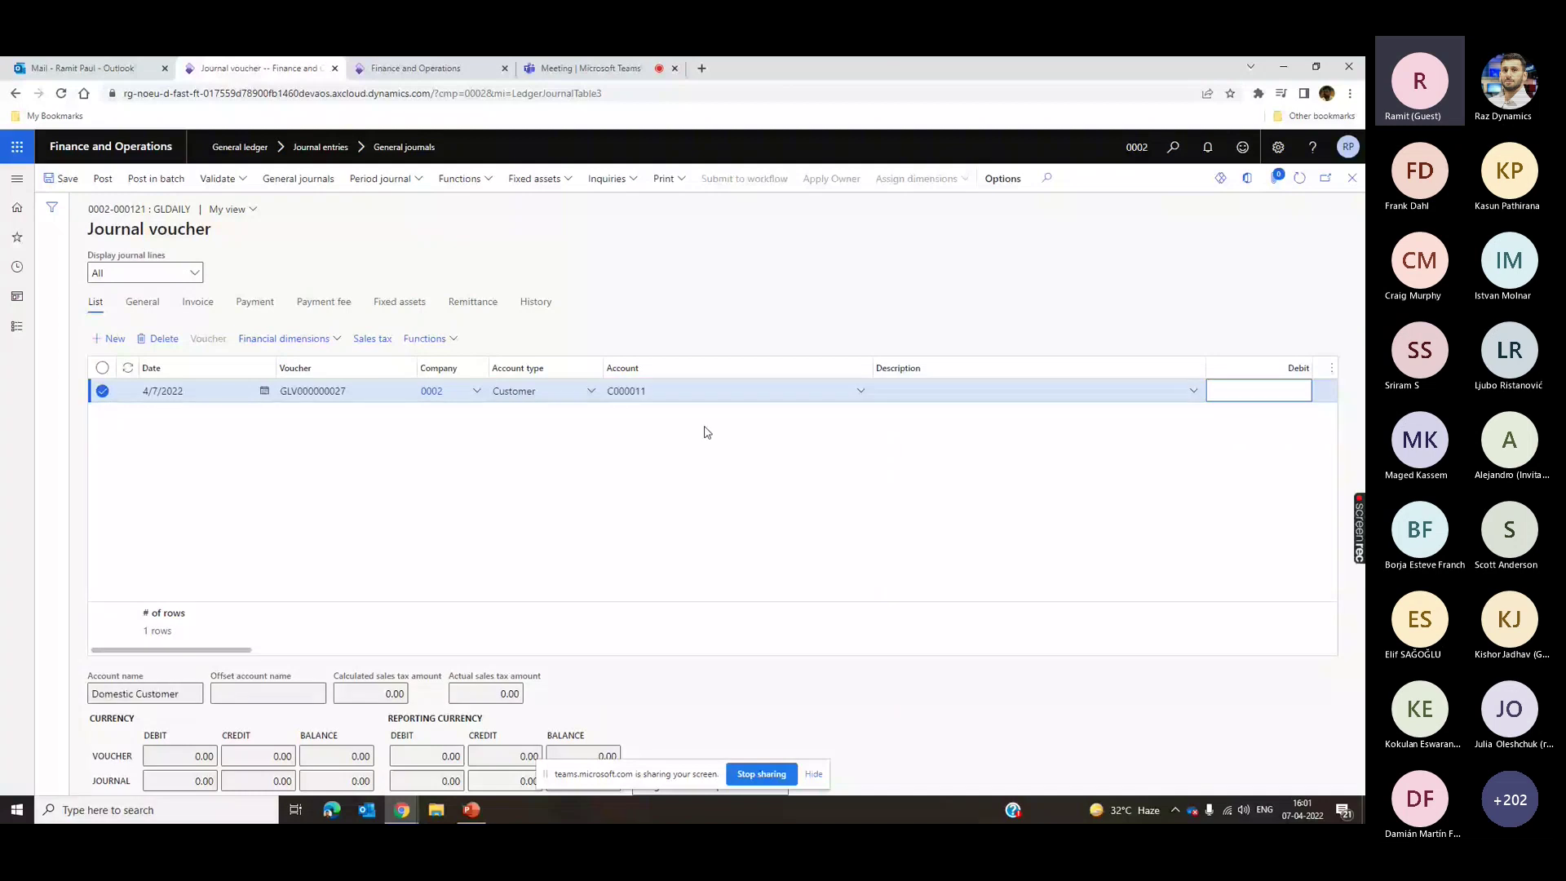
# - Enter a debit of 100,000 on the customer voucher line, leaving the description empty
pyautogui.click(927, 394)
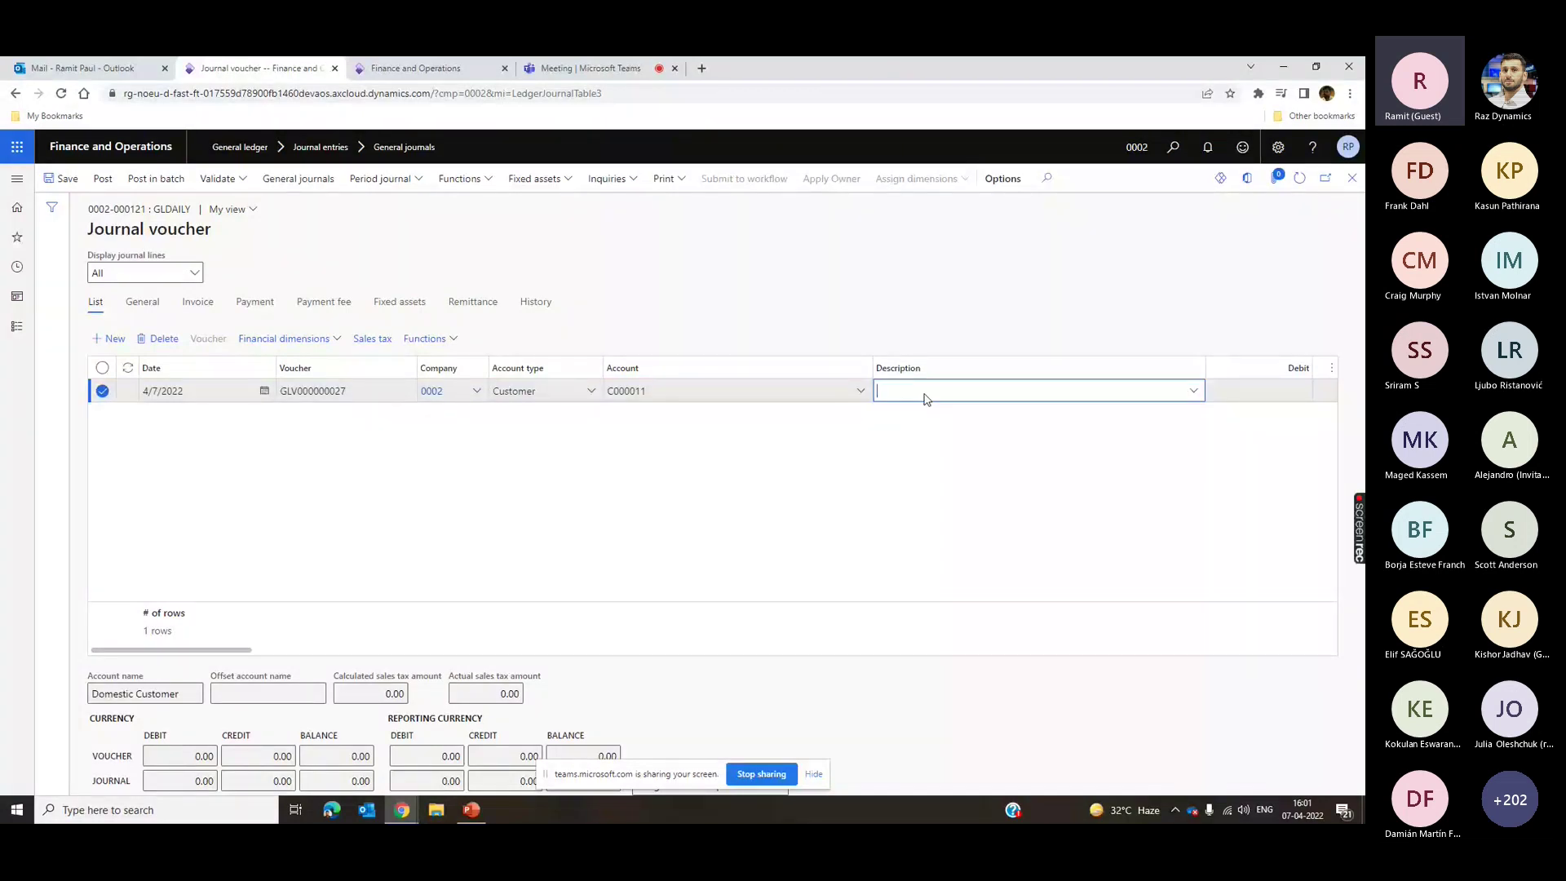
pyautogui.press('Tab')
pyautogui.press('Tab')
pyautogui.press('Tab')
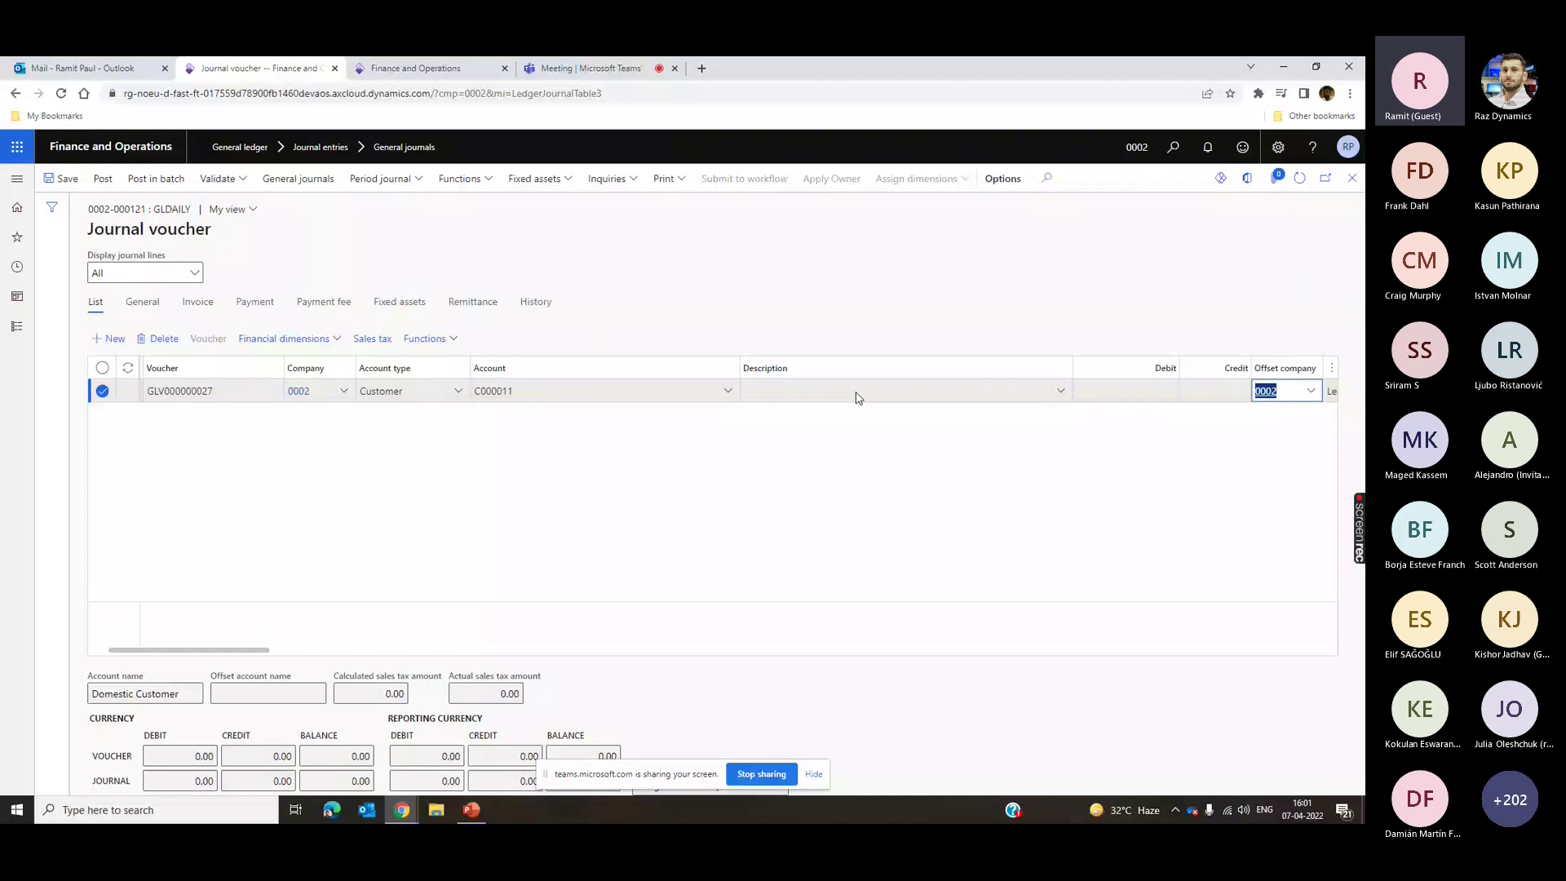
pyautogui.click(856, 398)
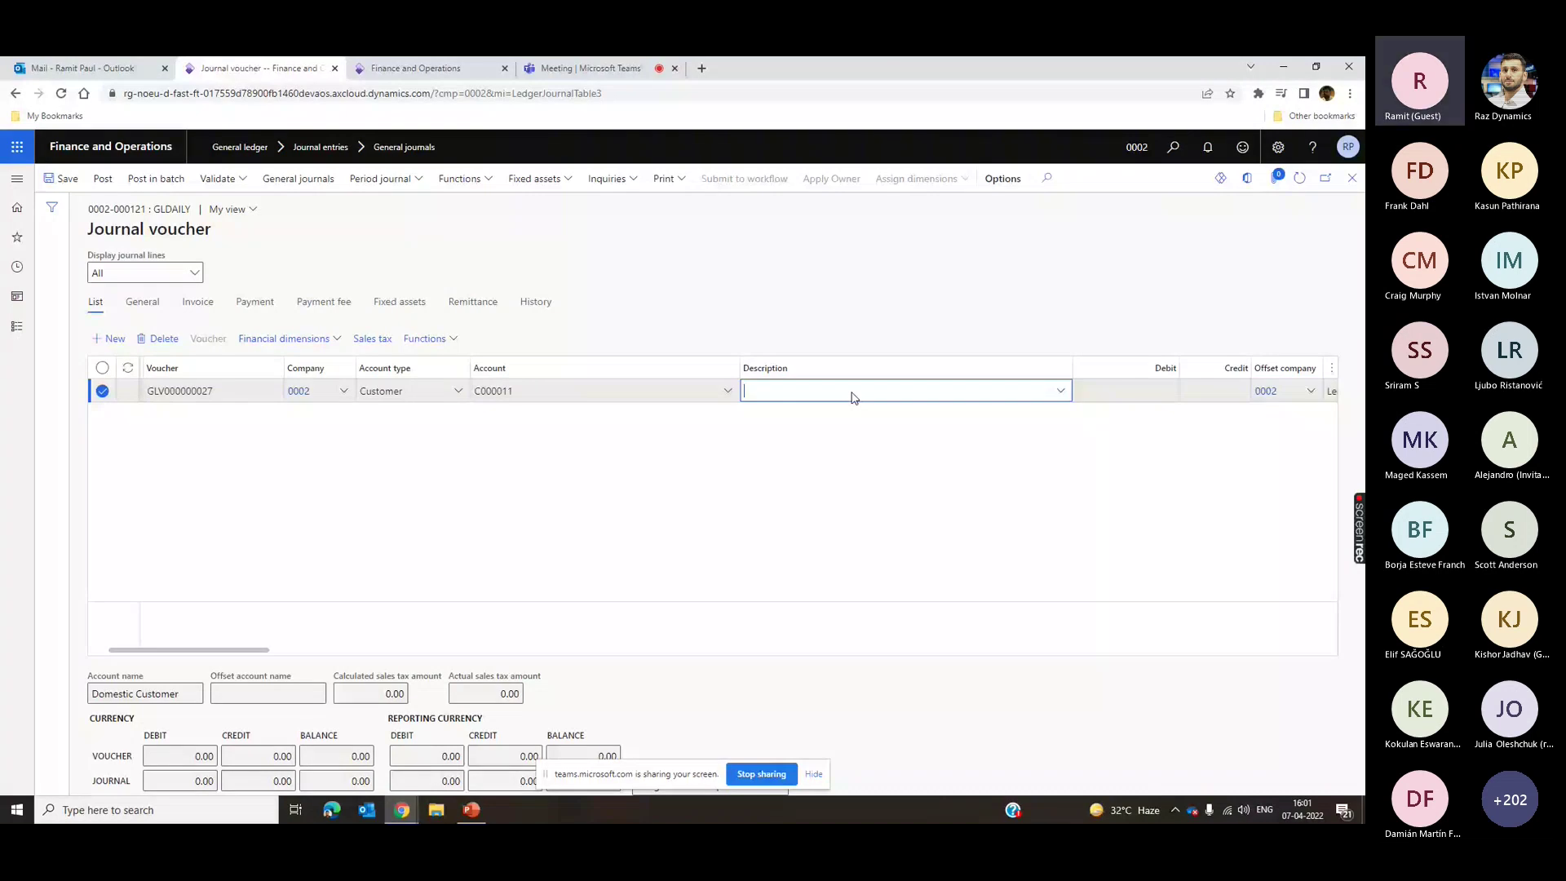
pyautogui.click(1169, 389)
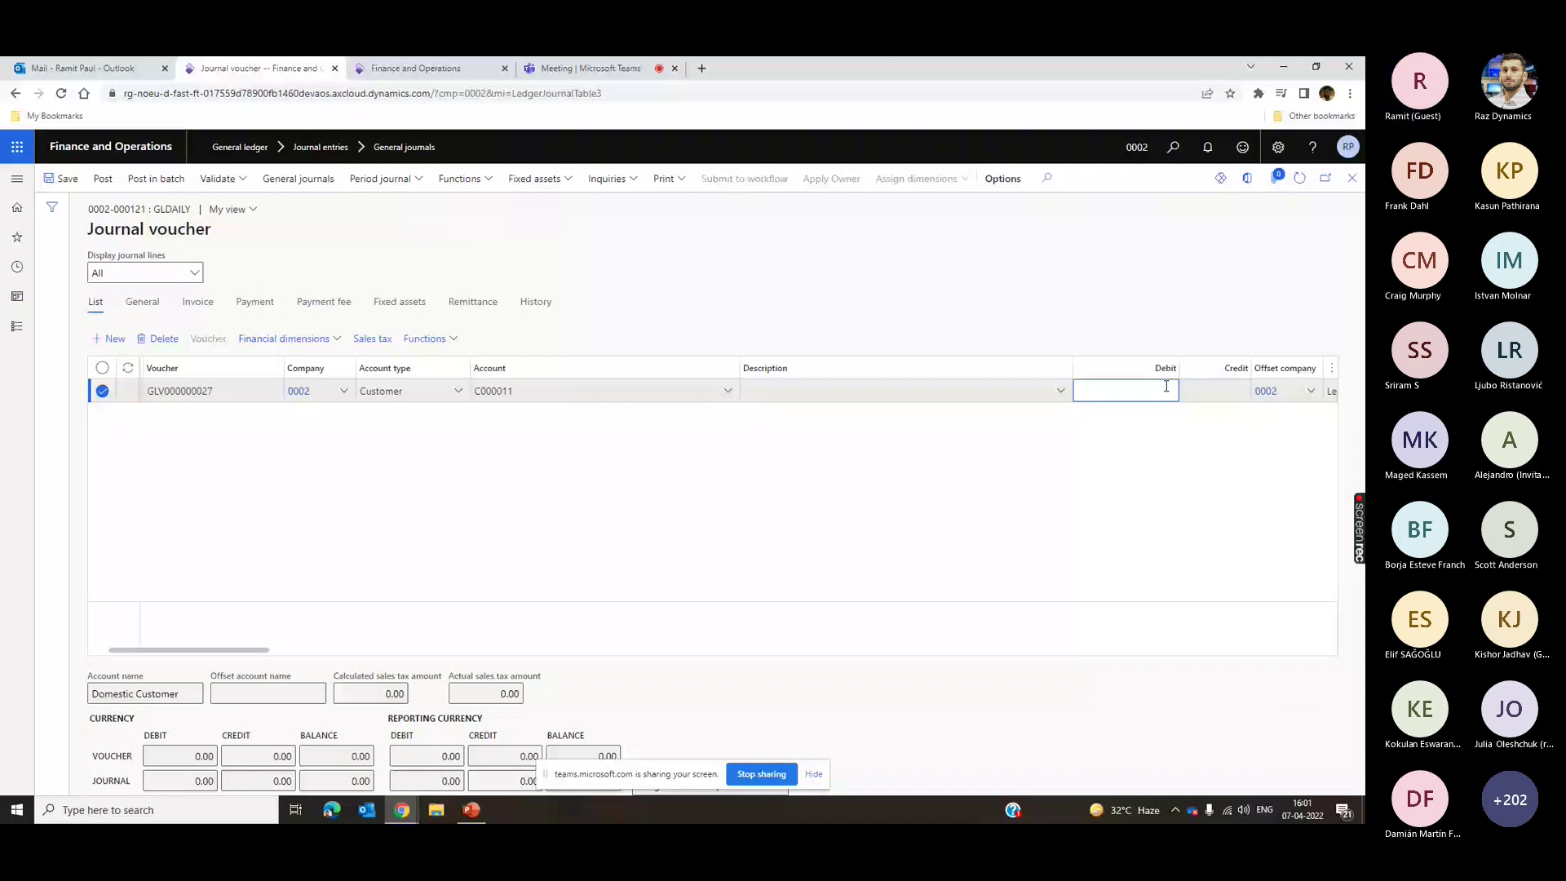
pyautogui.write('100000')
pyautogui.press('Tab')
# - Look up main accounts matching "sales" and set the line's ledger offset account to Sales for Shopping mall
pyautogui.press('Tab')
pyautogui.press('Tab')
pyautogui.press('Tab')
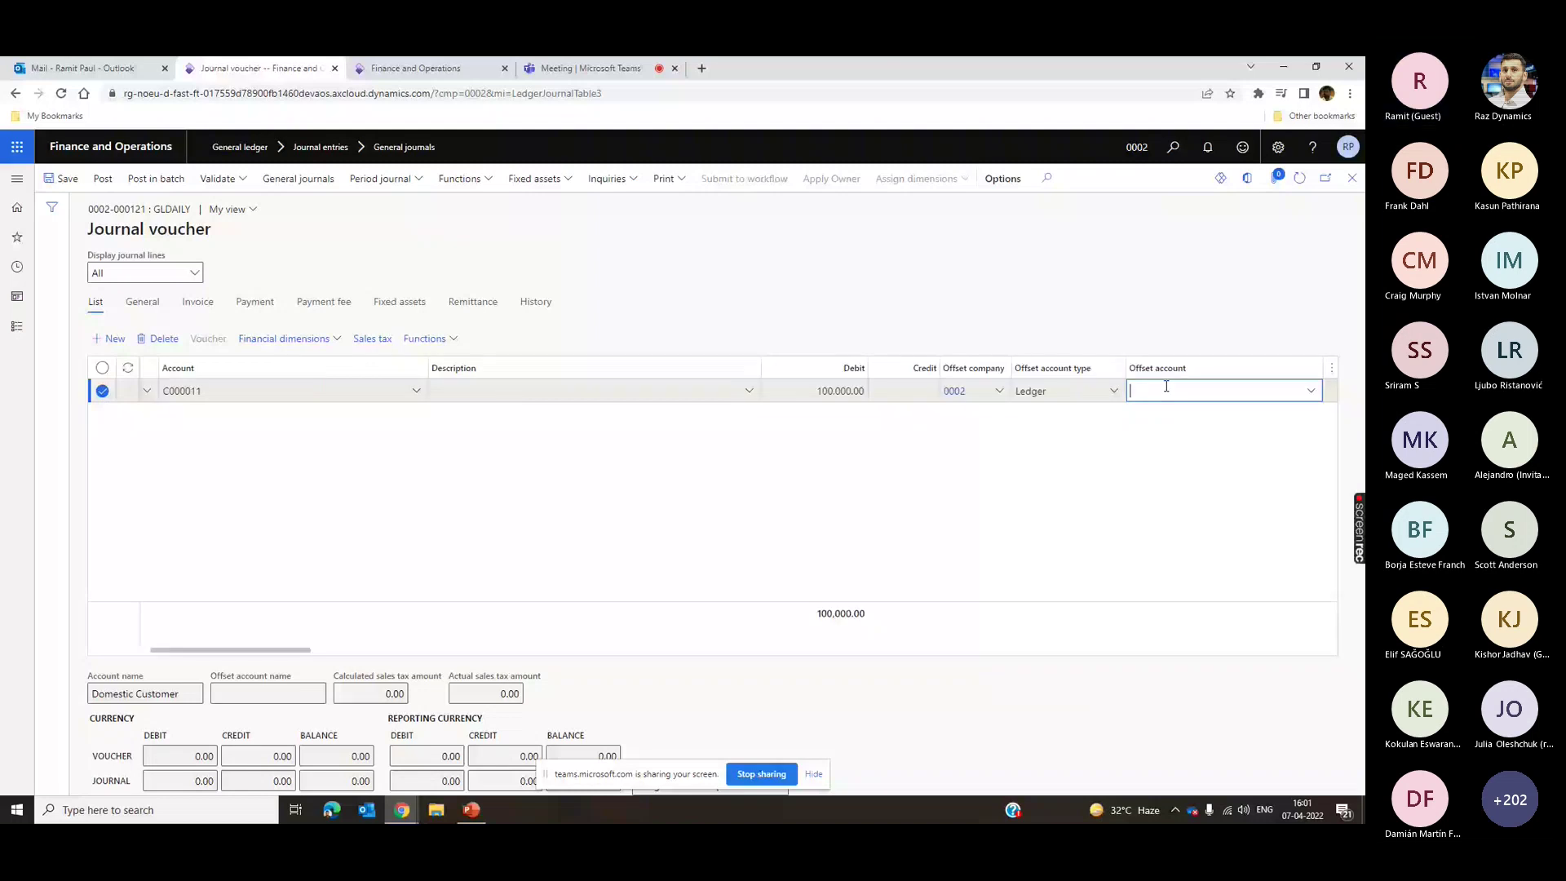
pyautogui.press('Tab')
pyautogui.press('Tab')
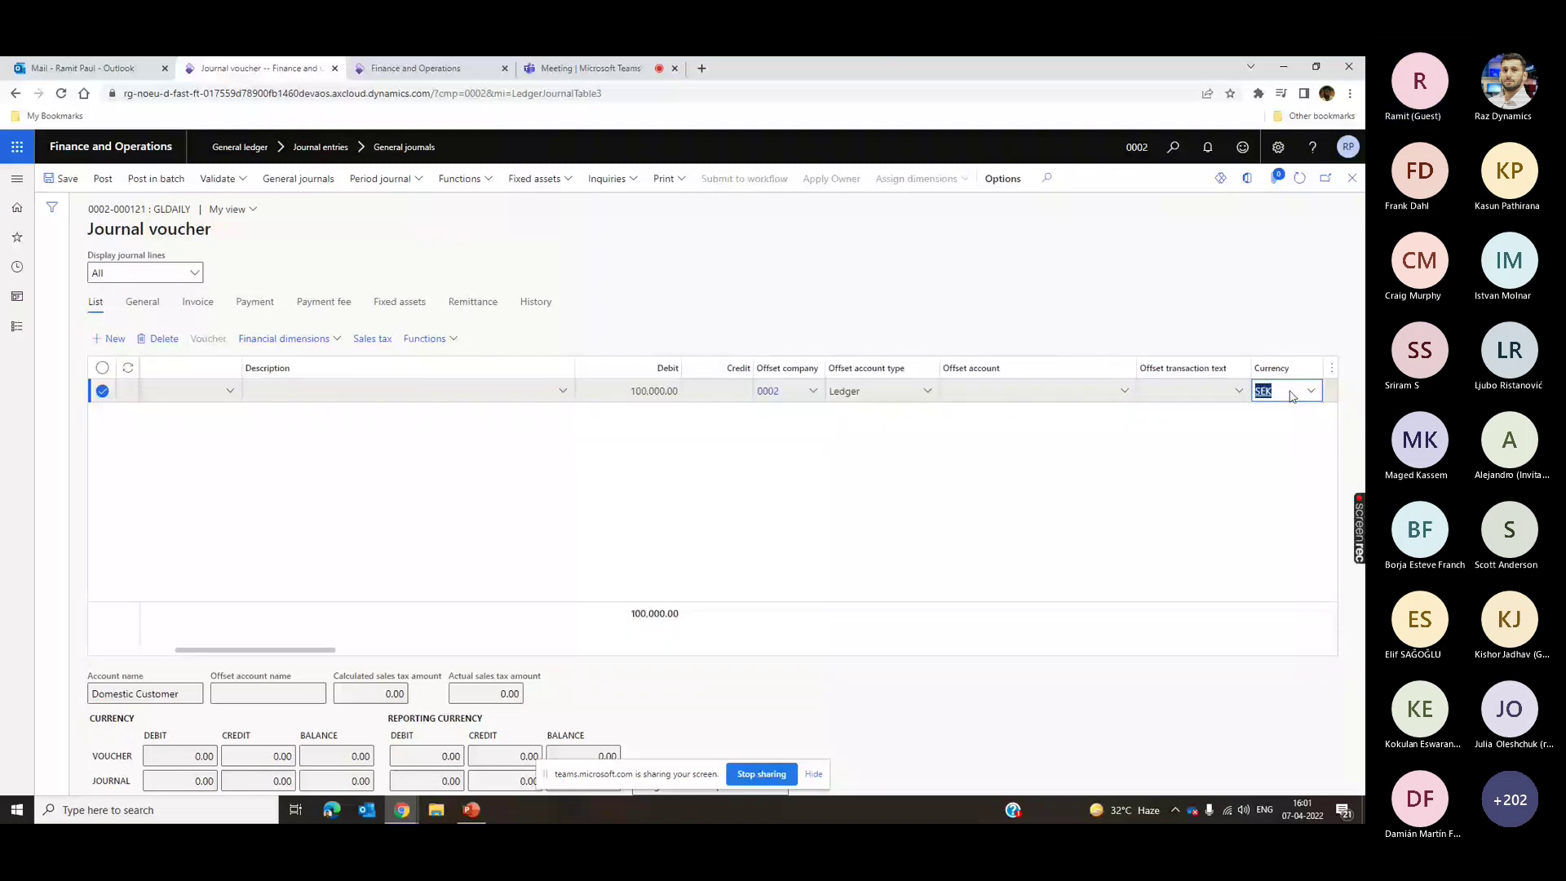
pyautogui.click(1124, 391)
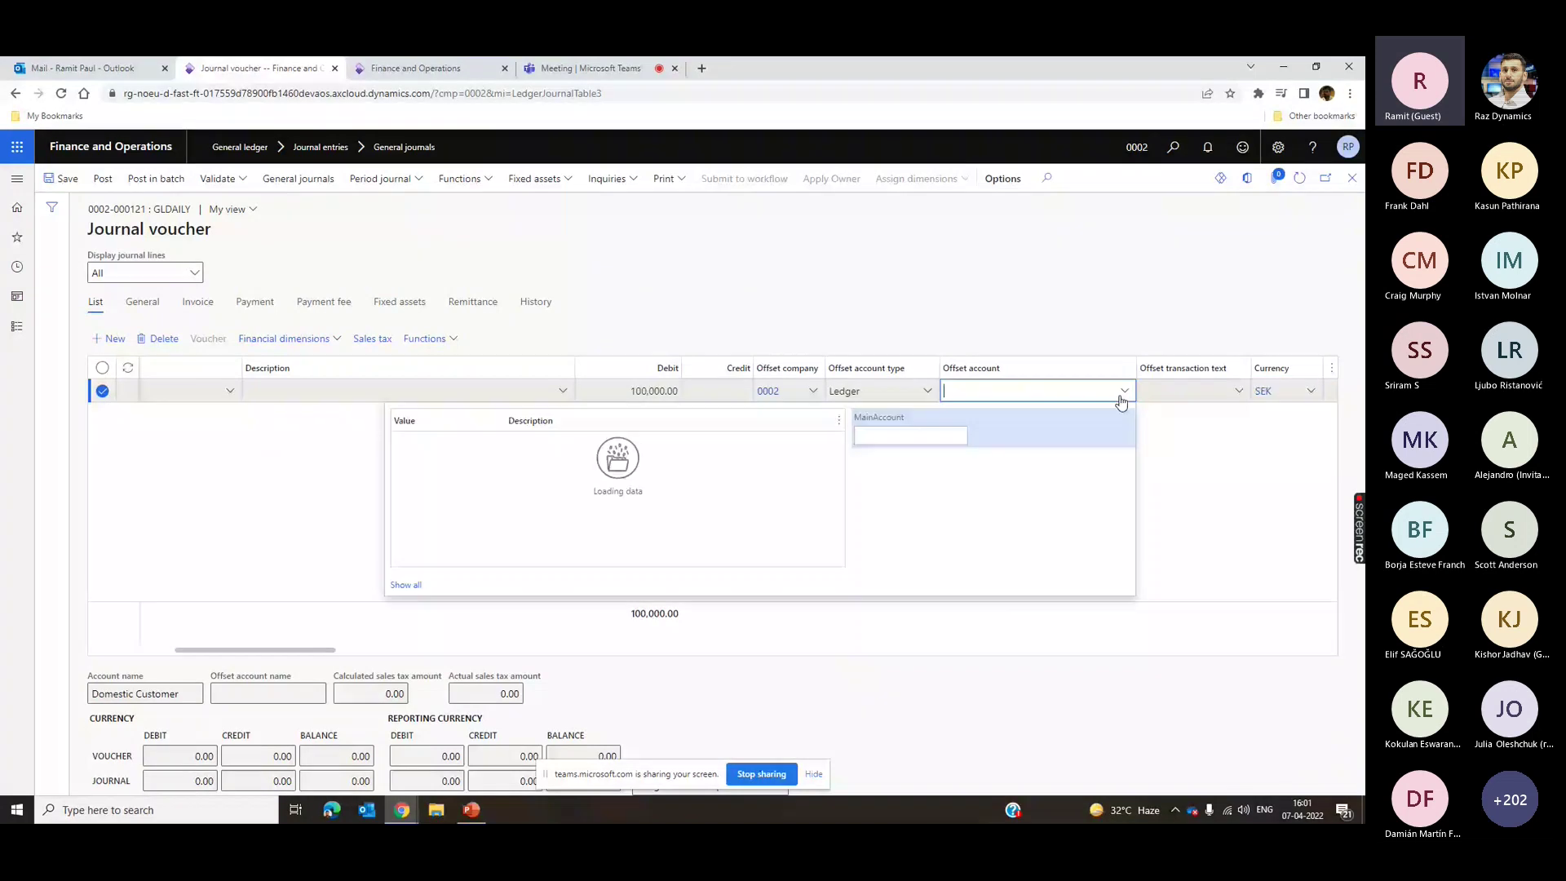
pyautogui.click(934, 436)
pyautogui.write('sales')
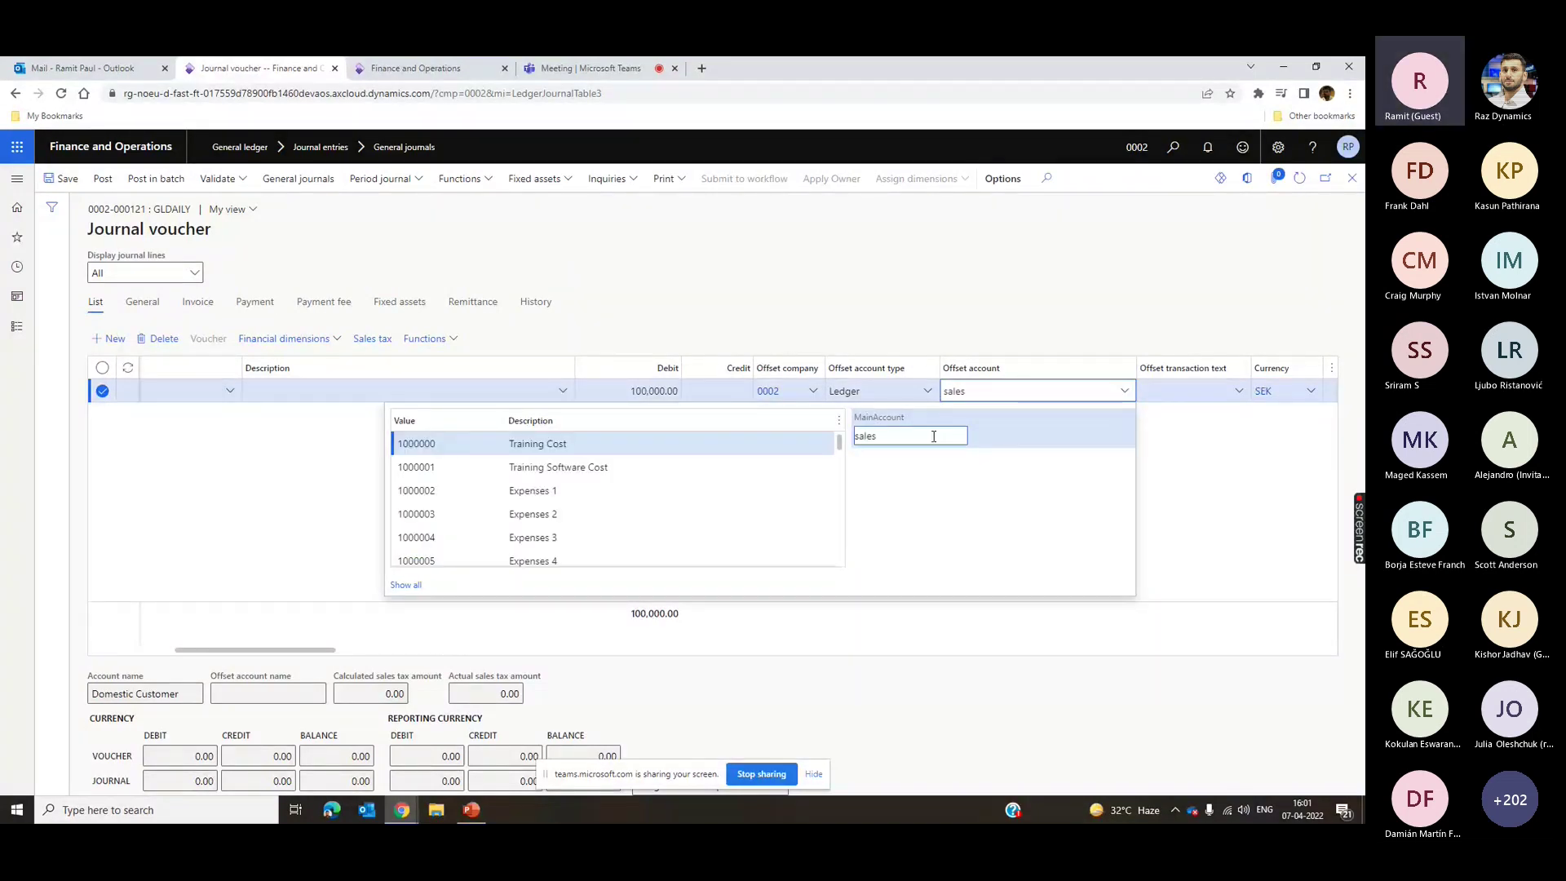
pyautogui.press('Tab')
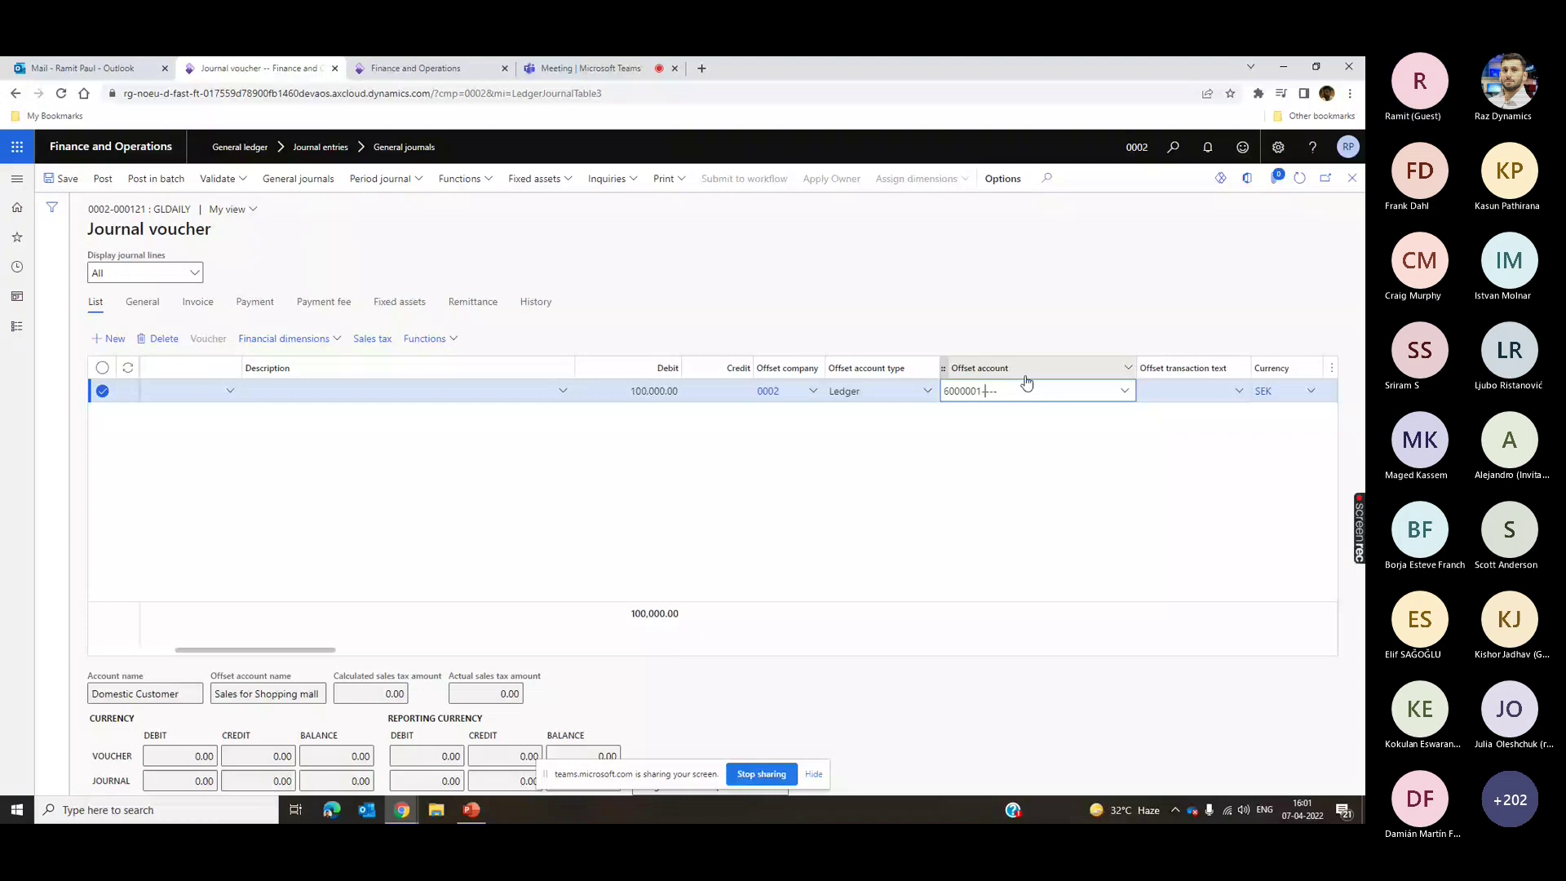
# - Assign item sales tax group 12%CON and sales tax group ALL to the line, and save the voucher
pyautogui.press('Tab')
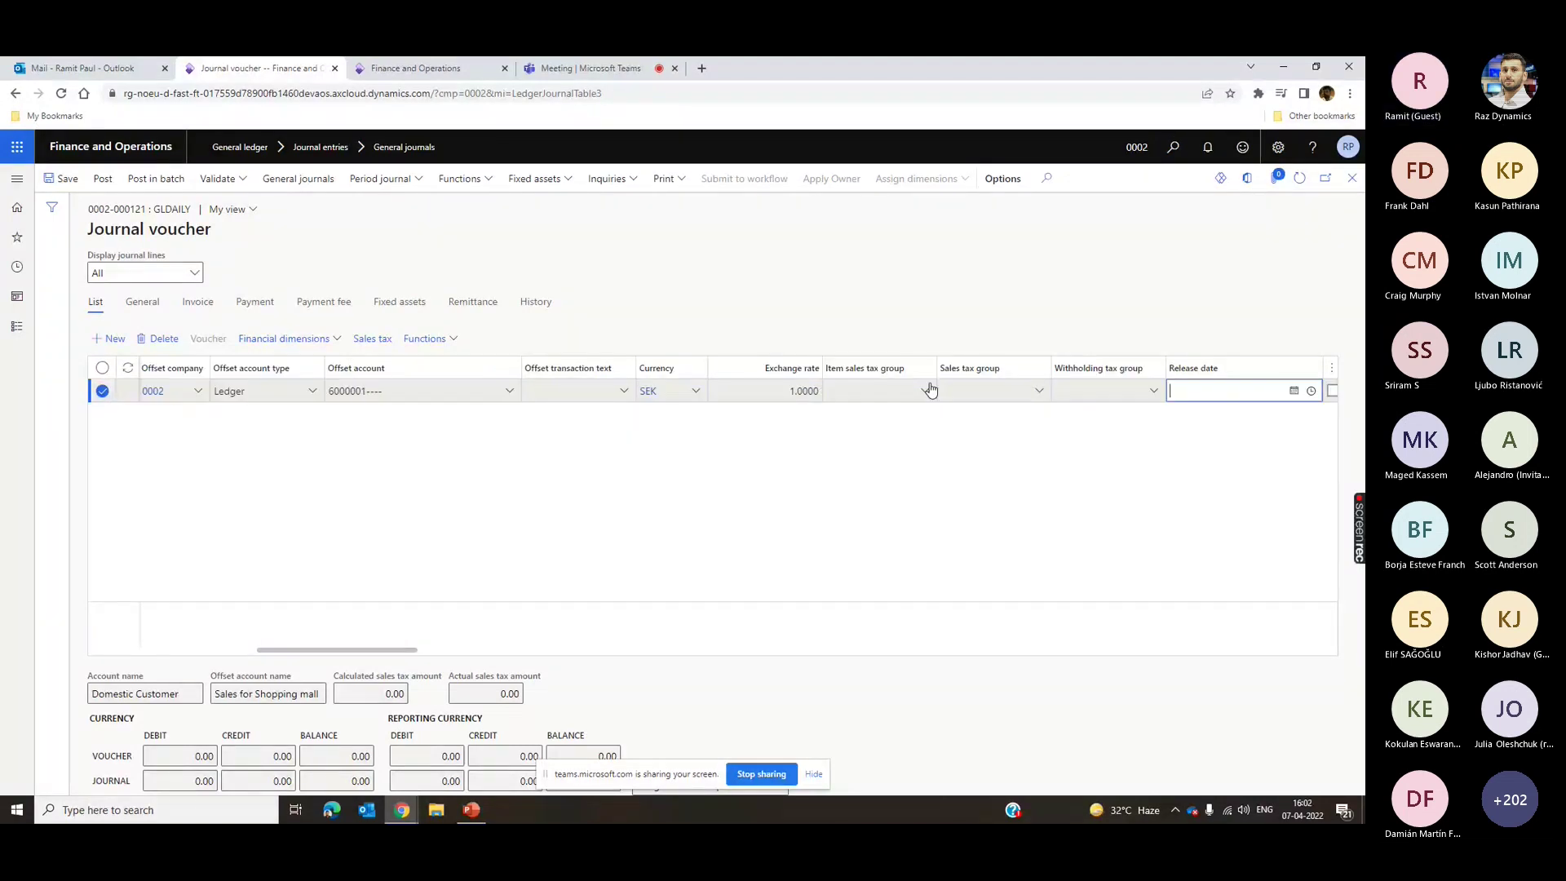
pyautogui.click(930, 390)
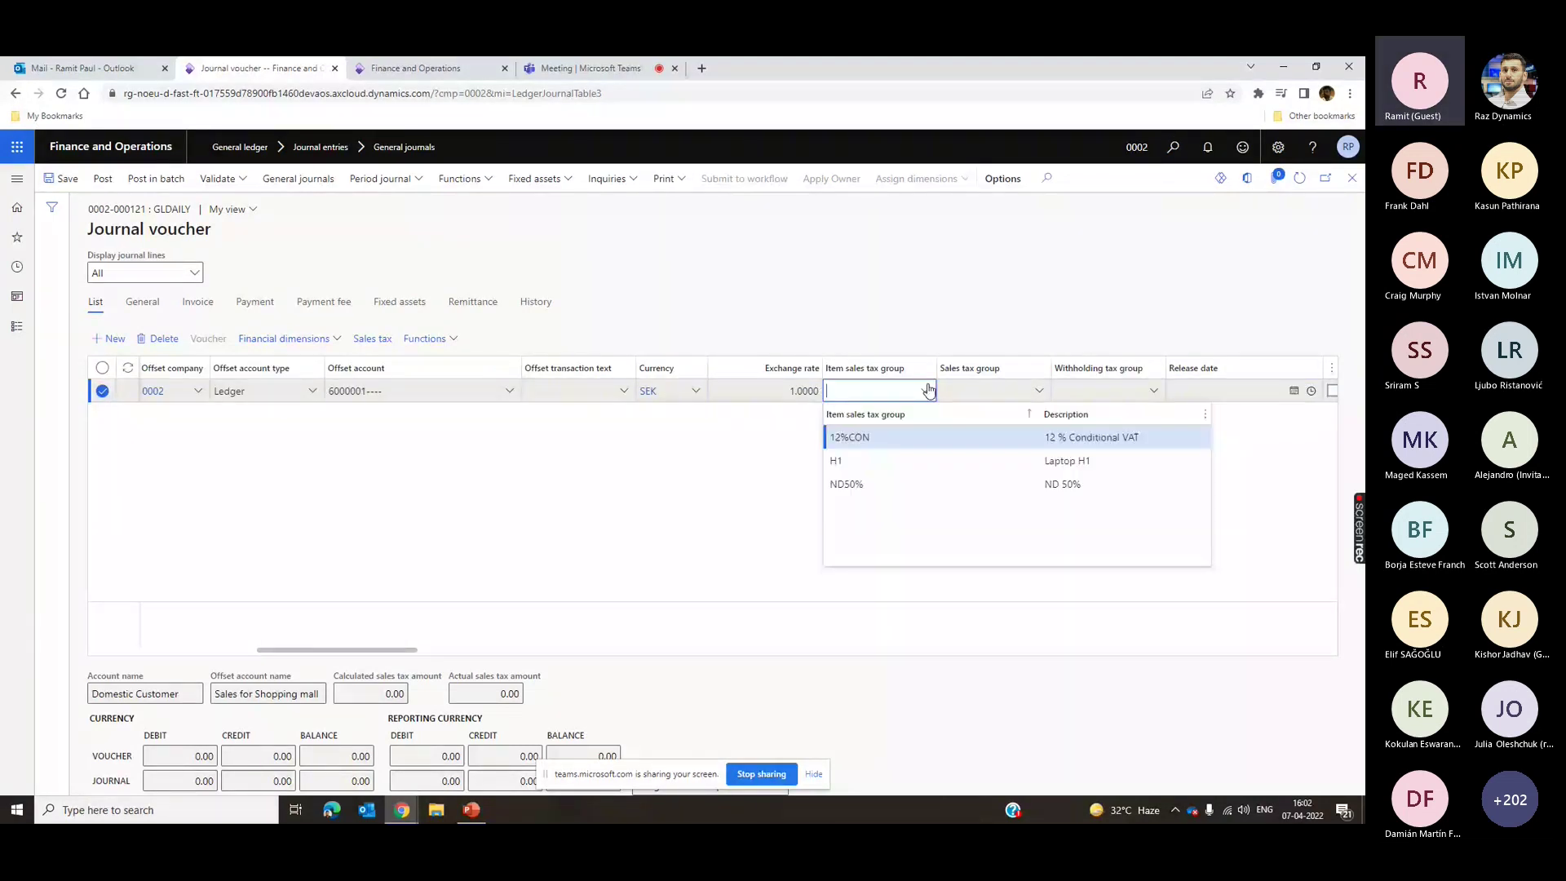
pyautogui.click(980, 436)
pyautogui.click(980, 437)
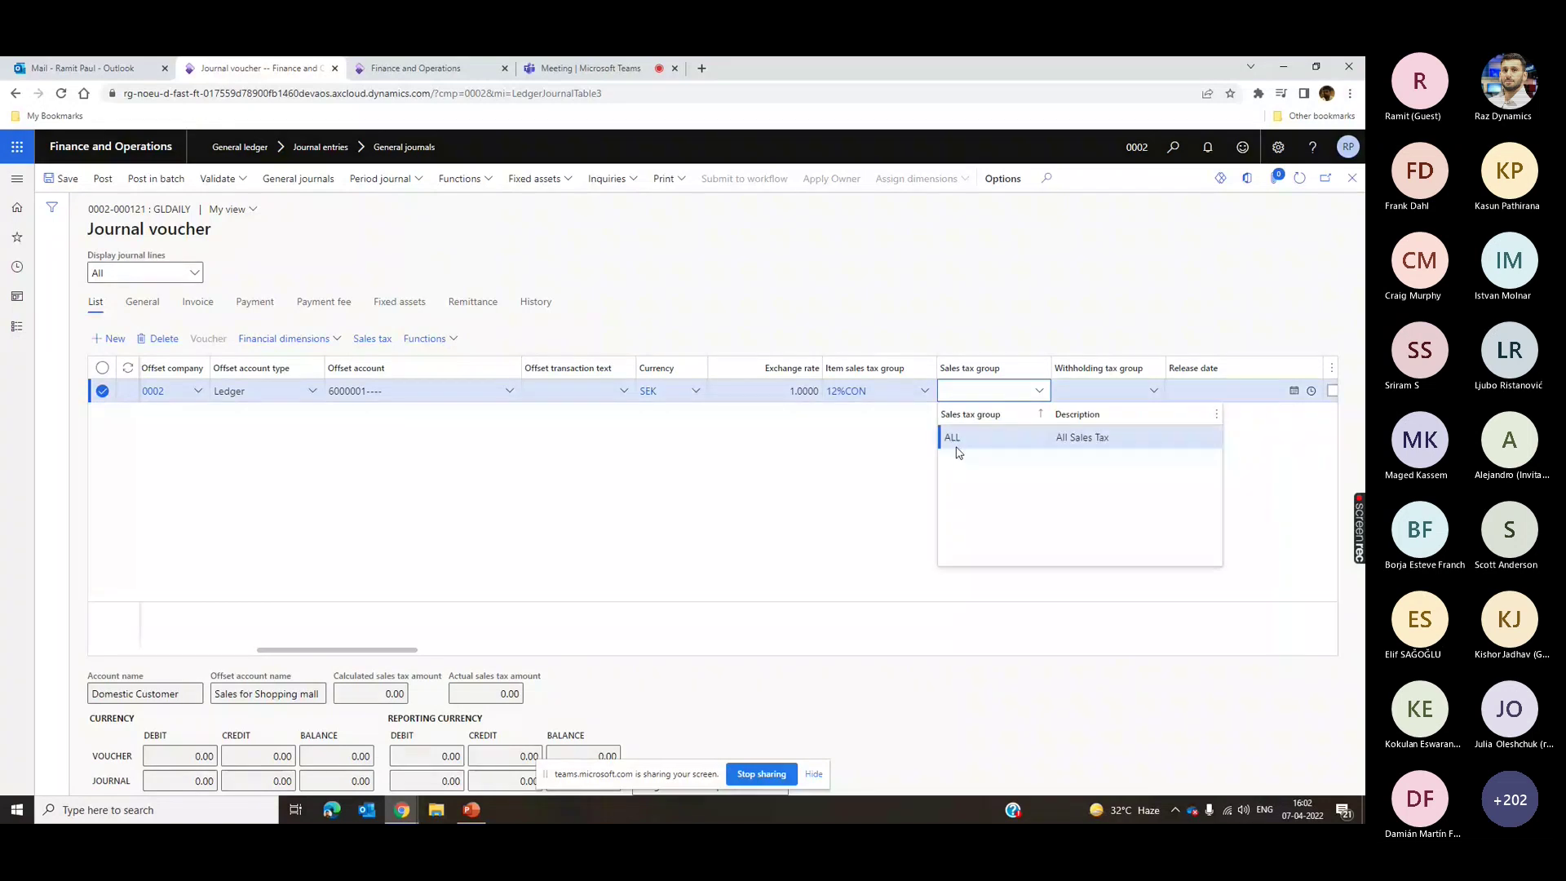
pyautogui.click(63, 186)
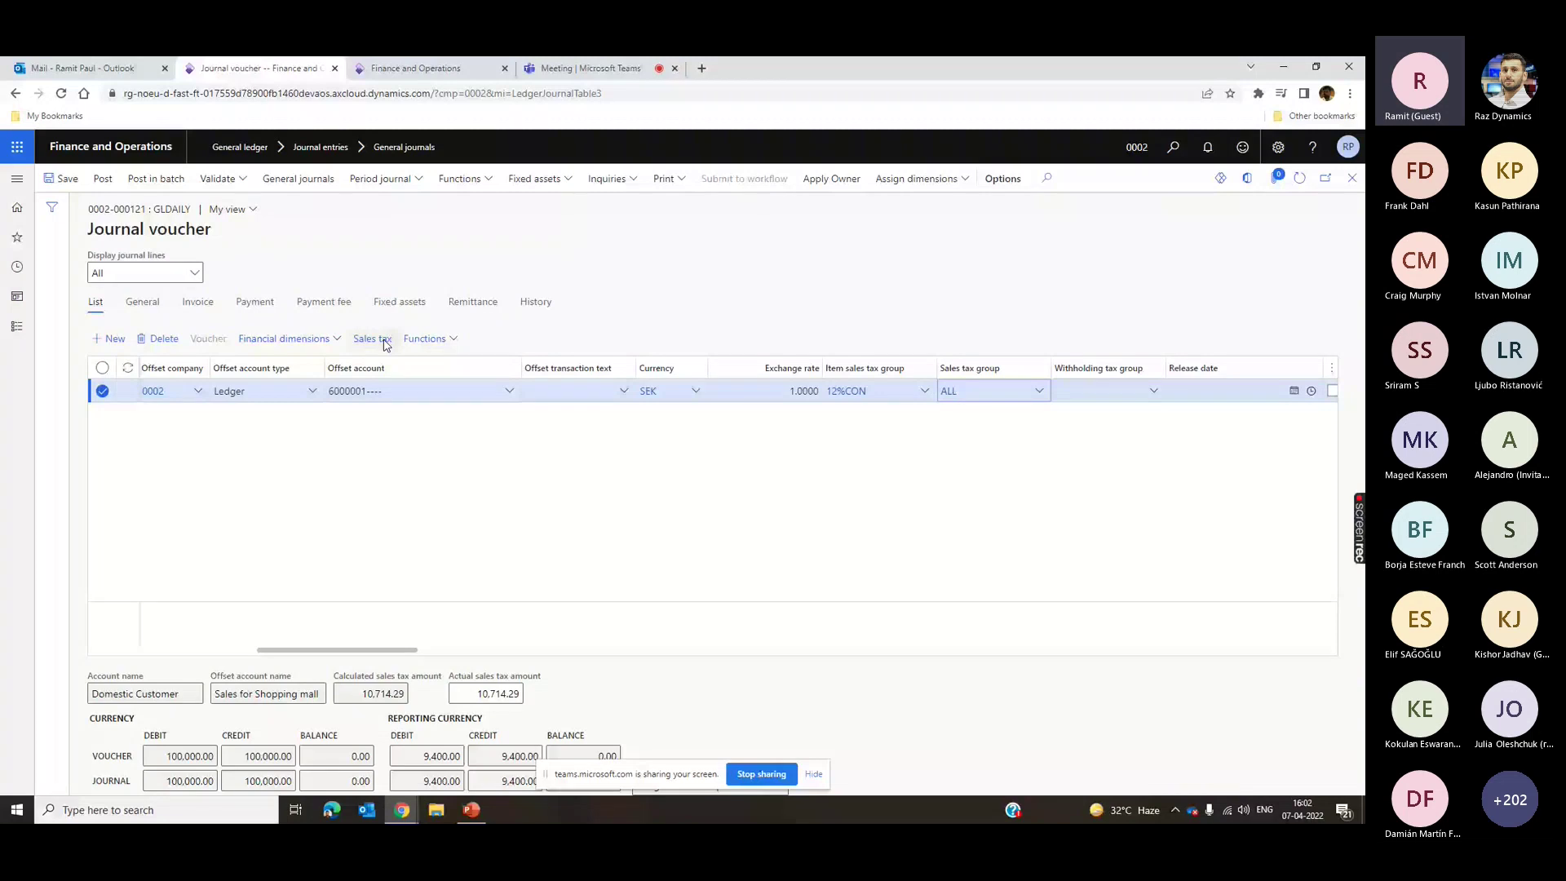
# - Review the voucher line's sales tax transactions, checking the percentage, actual tax amount and tax direction, and close the view
pyautogui.click(385, 341)
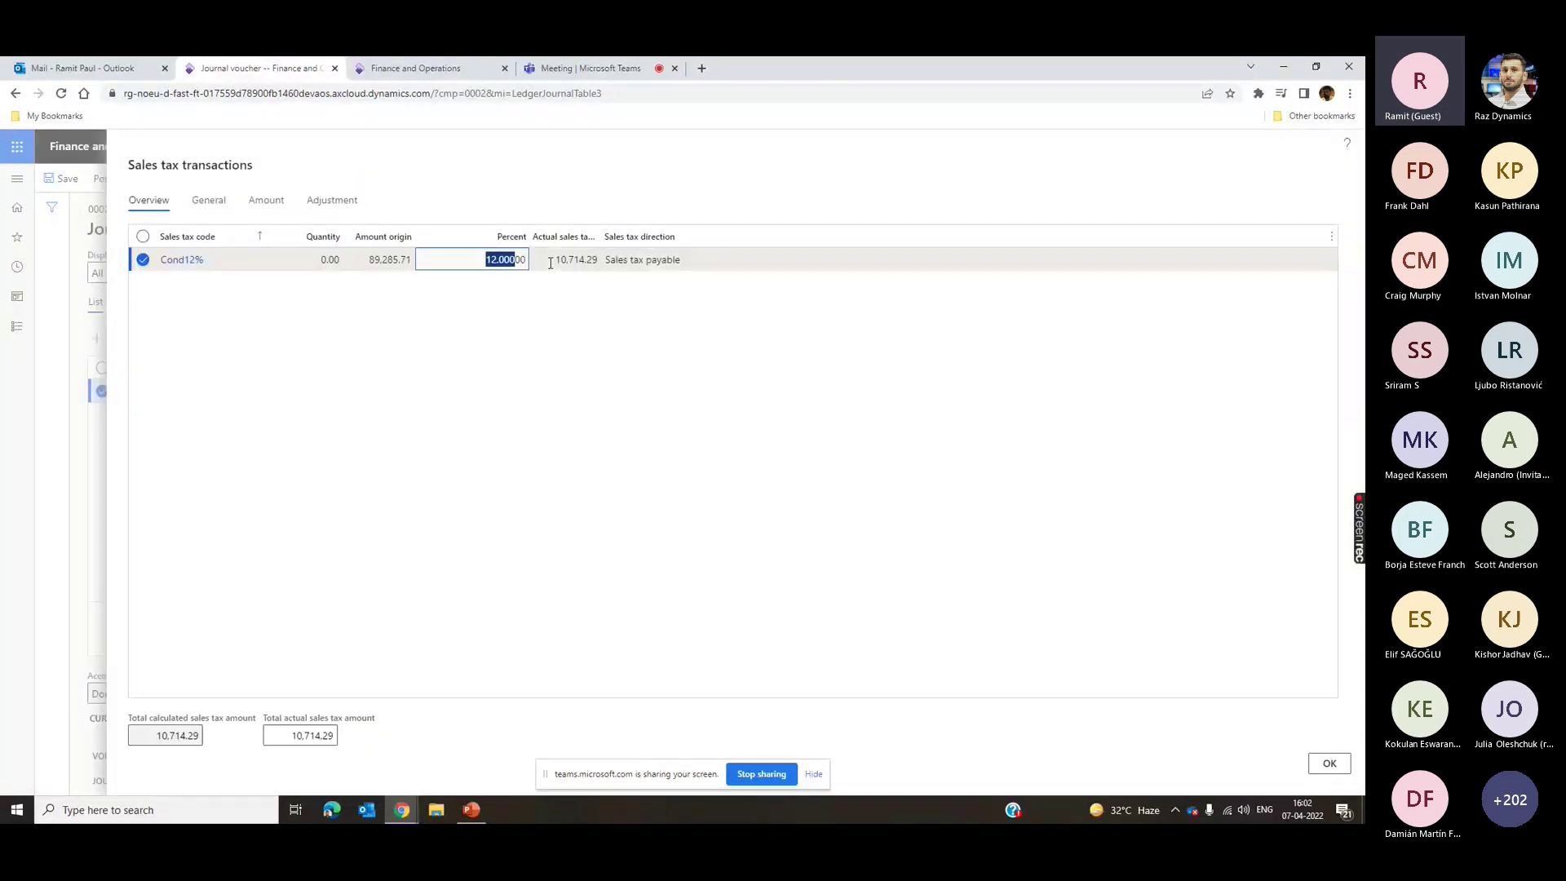
pyautogui.click(550, 263)
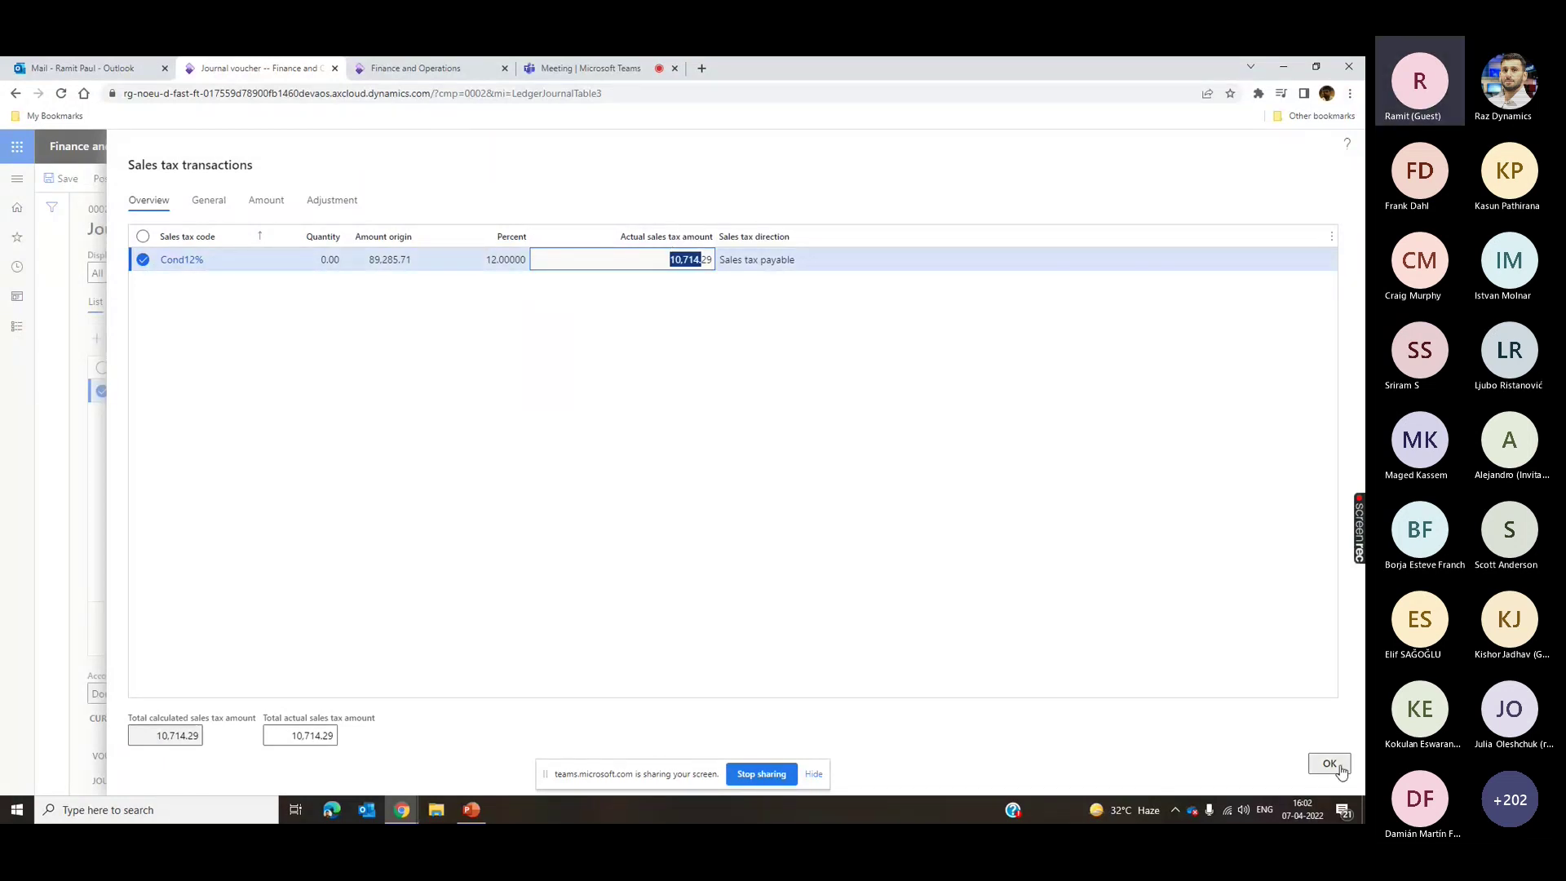
pyautogui.click(808, 270)
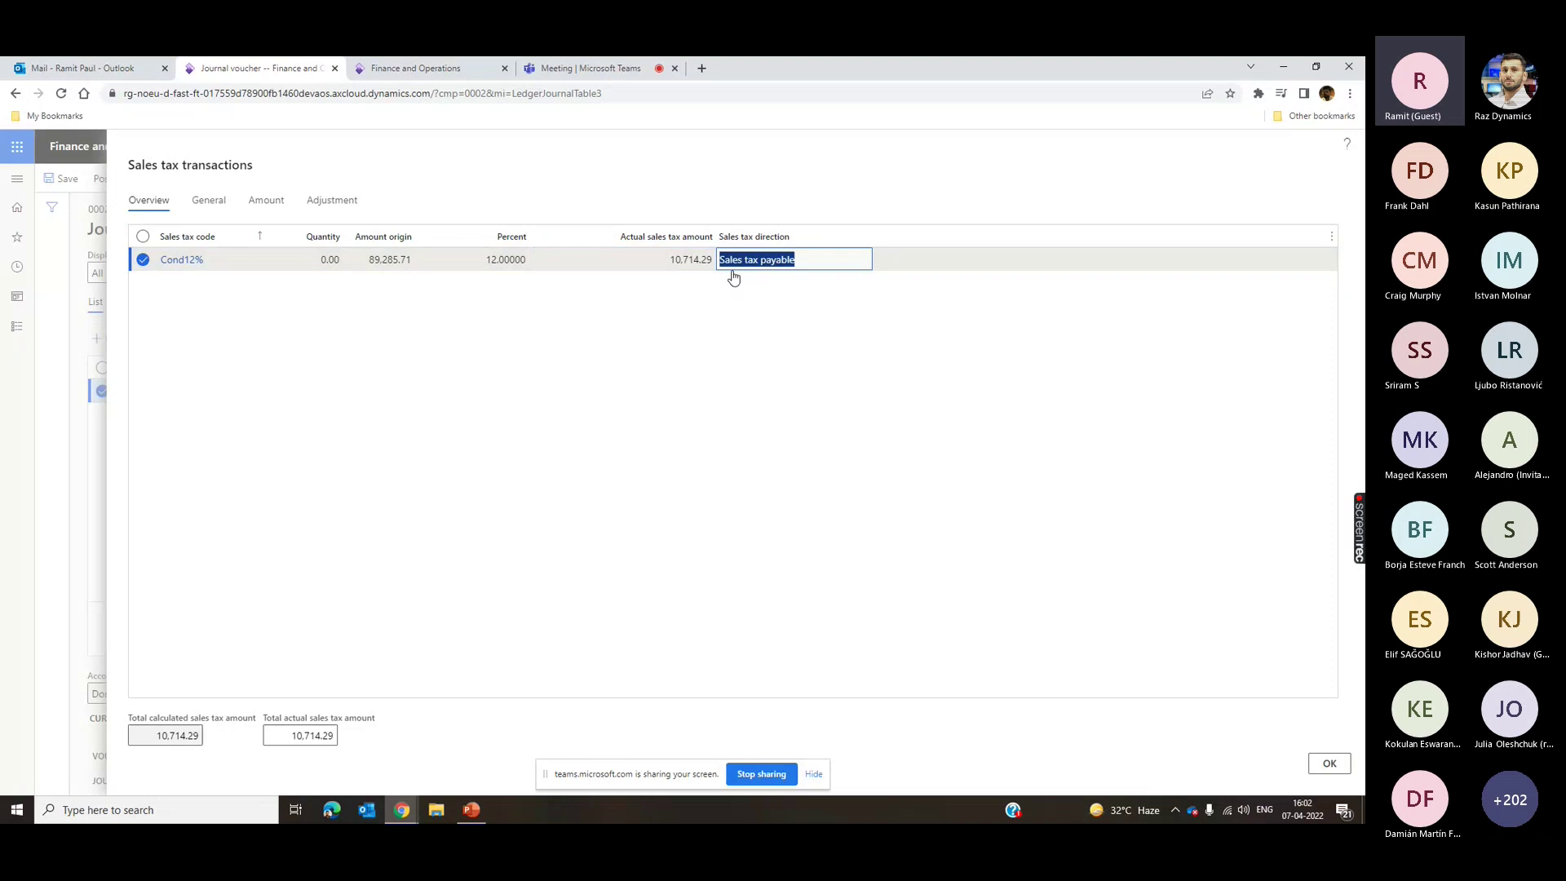
pyautogui.press('Escape')
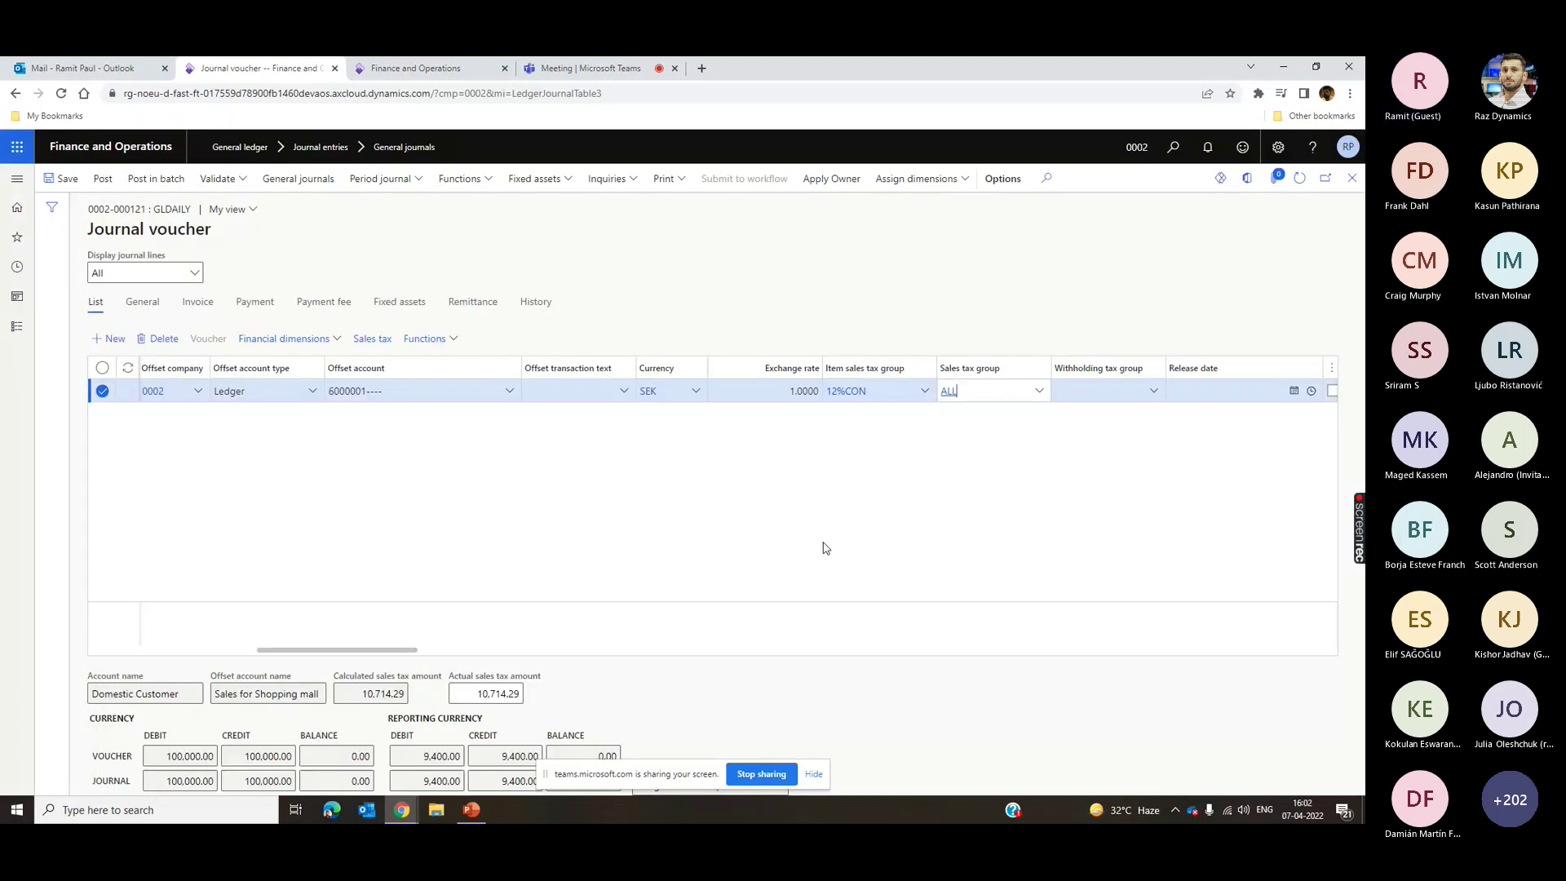
# - Post the journal and review the posted sales tax for its voucher
pyautogui.click(536, 278)
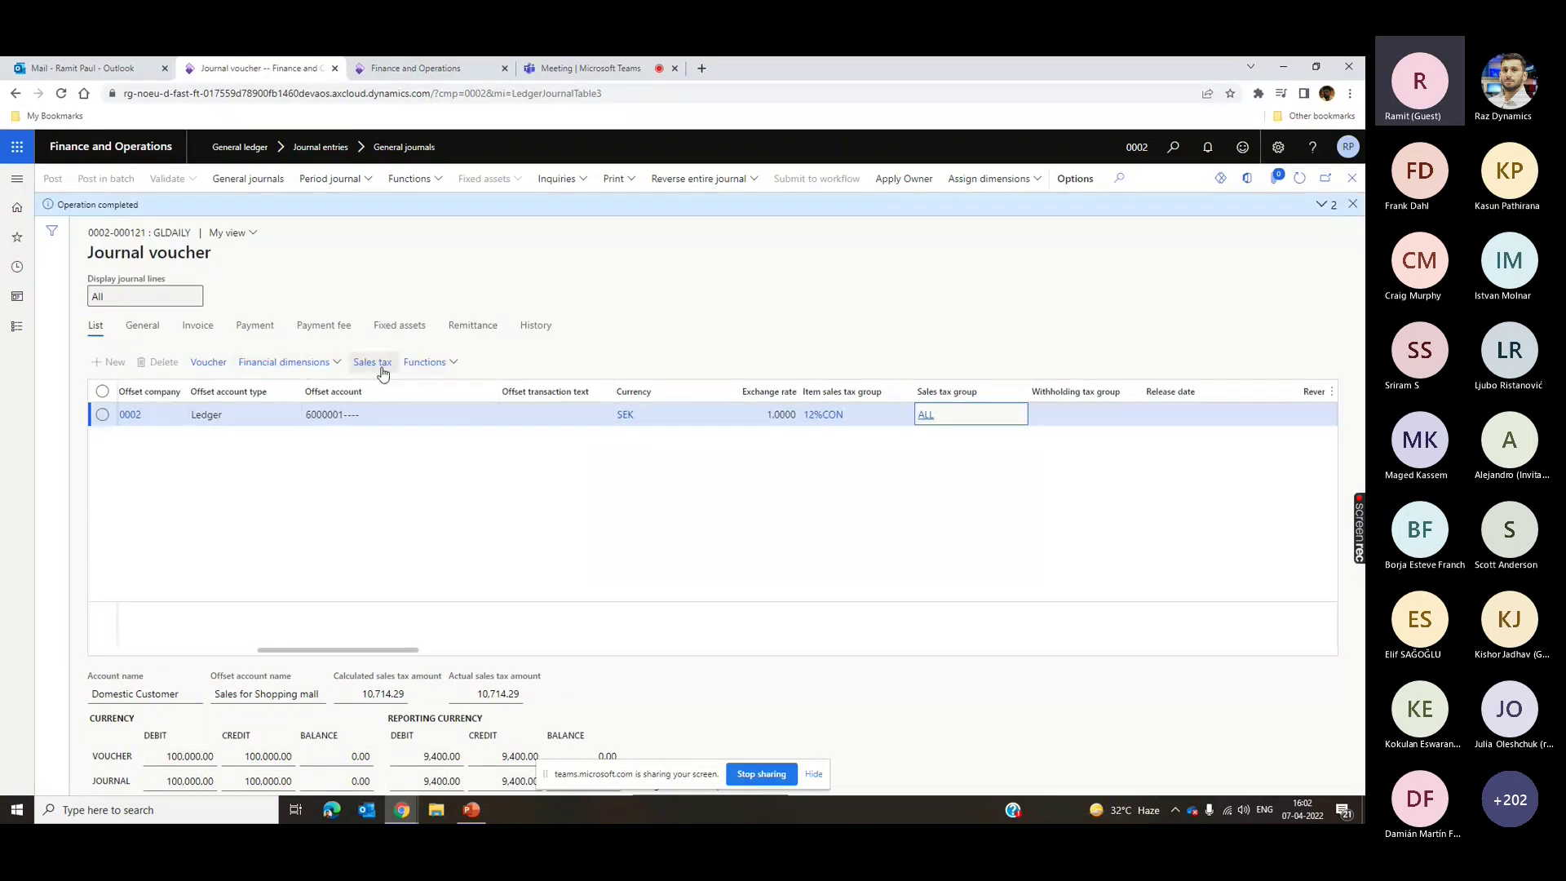
pyautogui.click(383, 369)
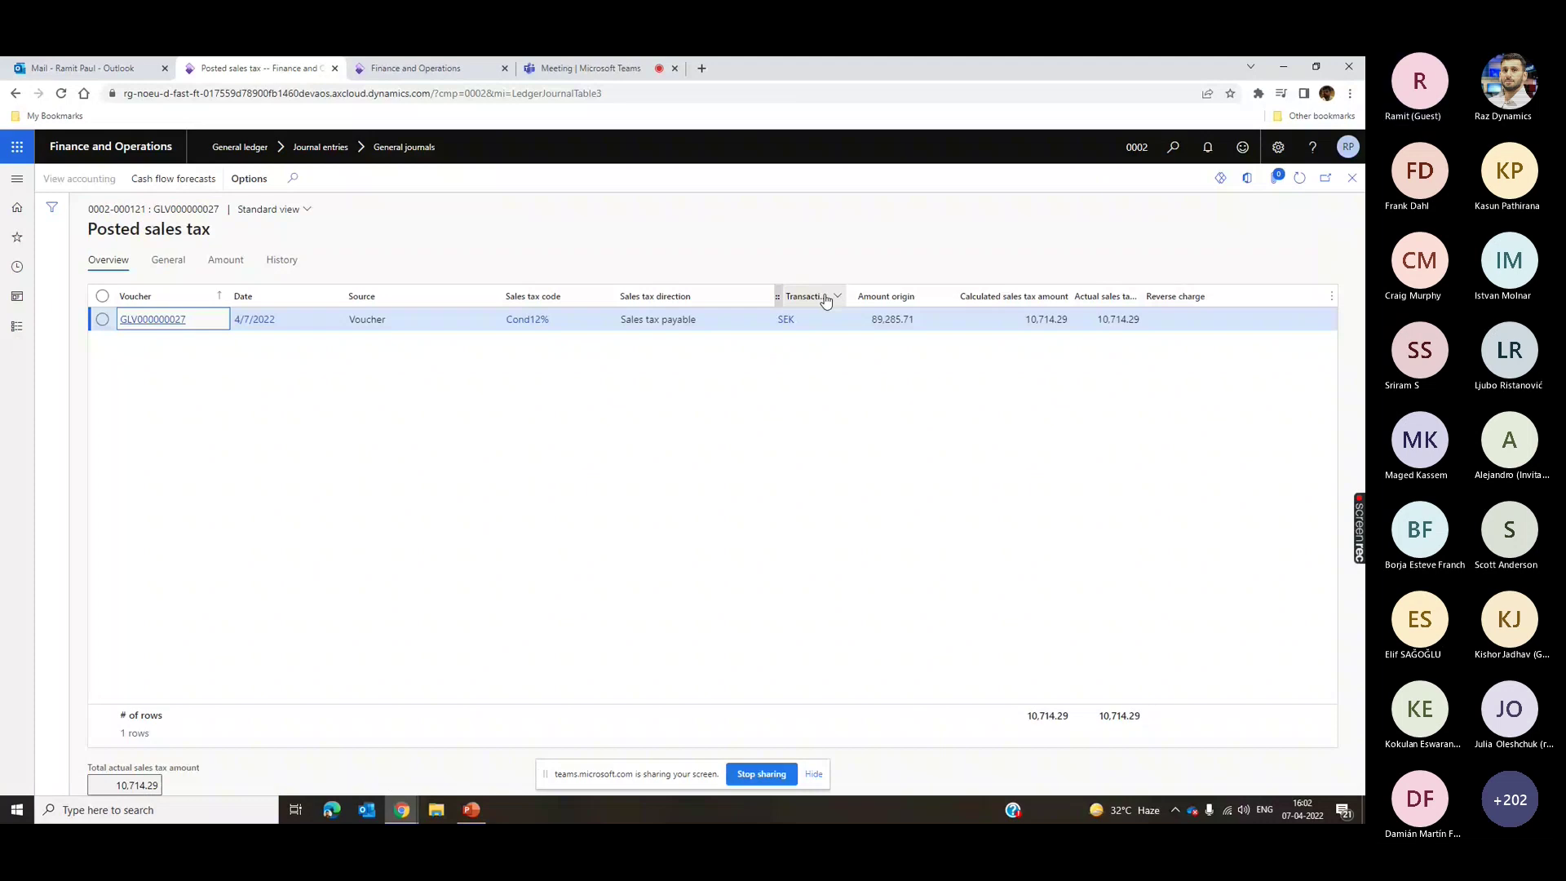
pyautogui.click(1352, 179)
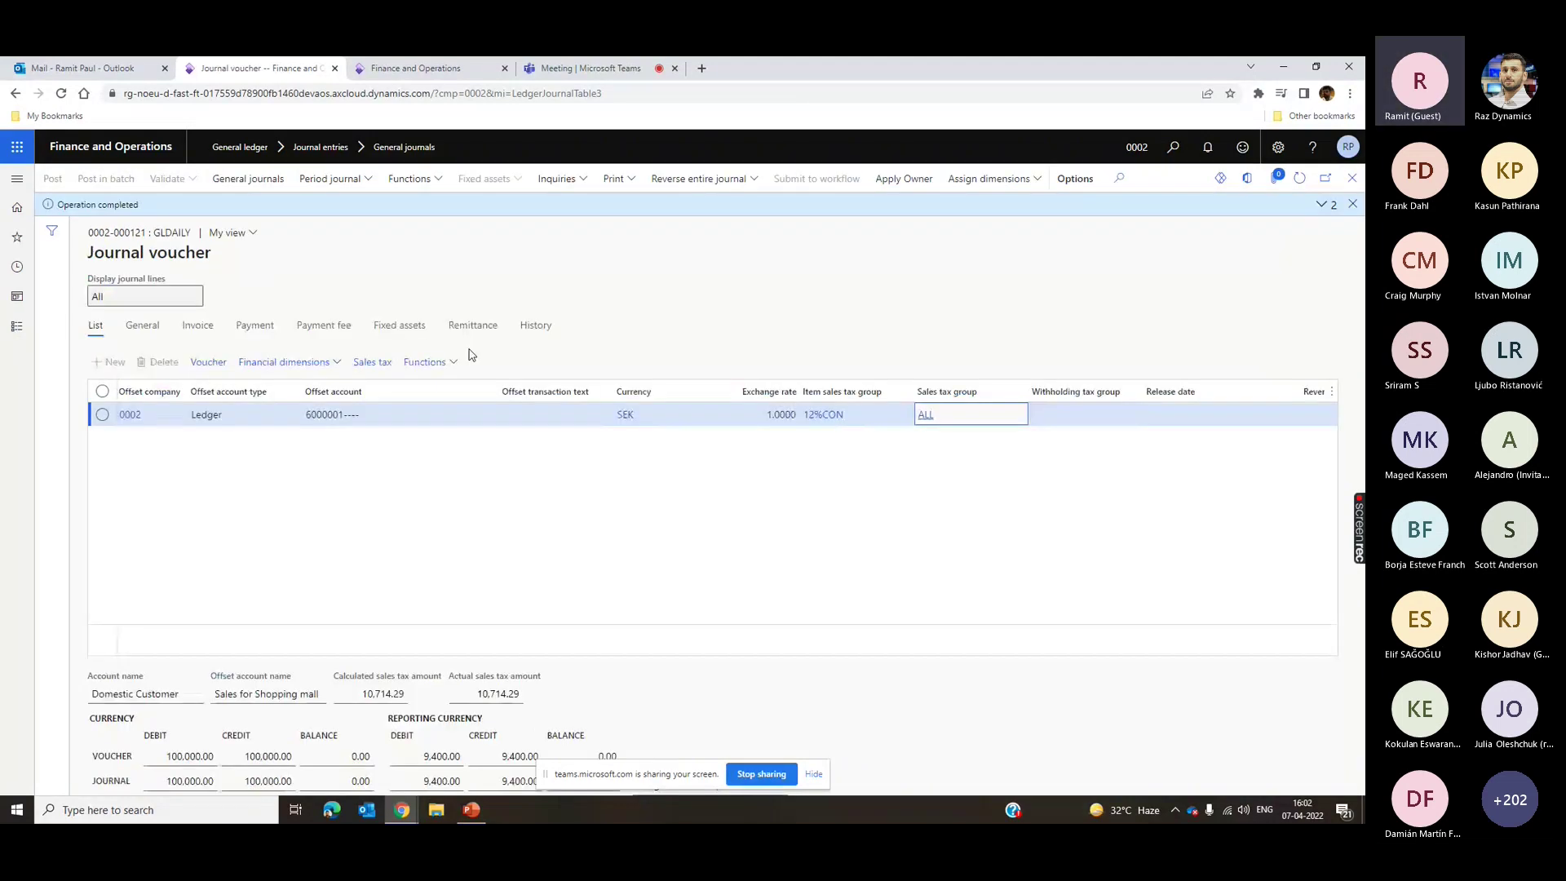
# - Examine the posted voucher's transactions, comparing posting types and reporting currency amounts for the sales tax, customer and sales entries, and close the page
pyautogui.click(215, 365)
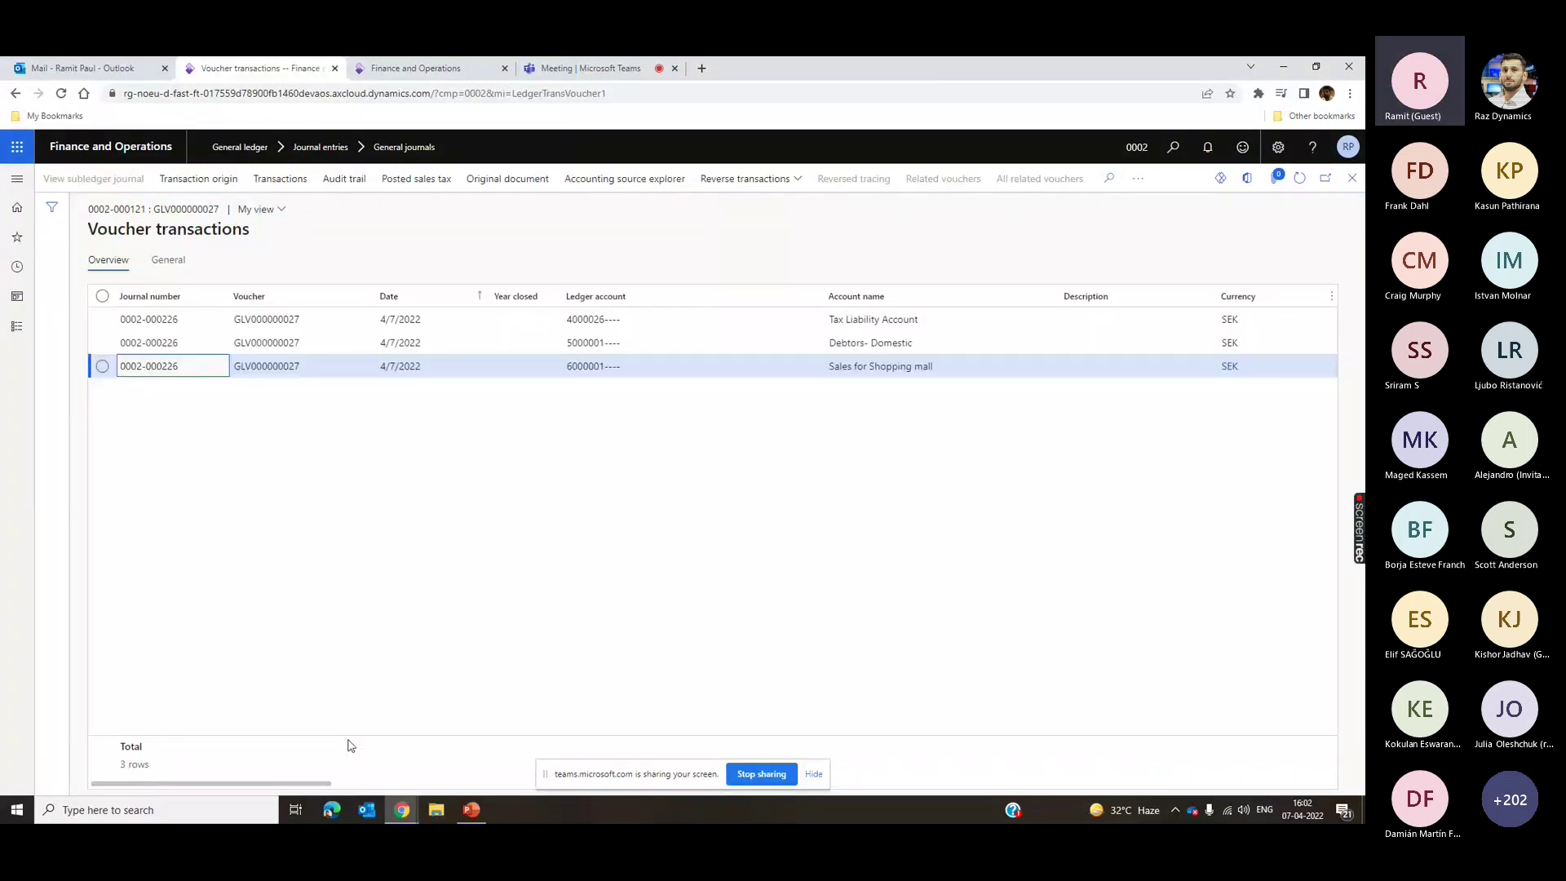
pyautogui.hscroll(5, 1091, 370)
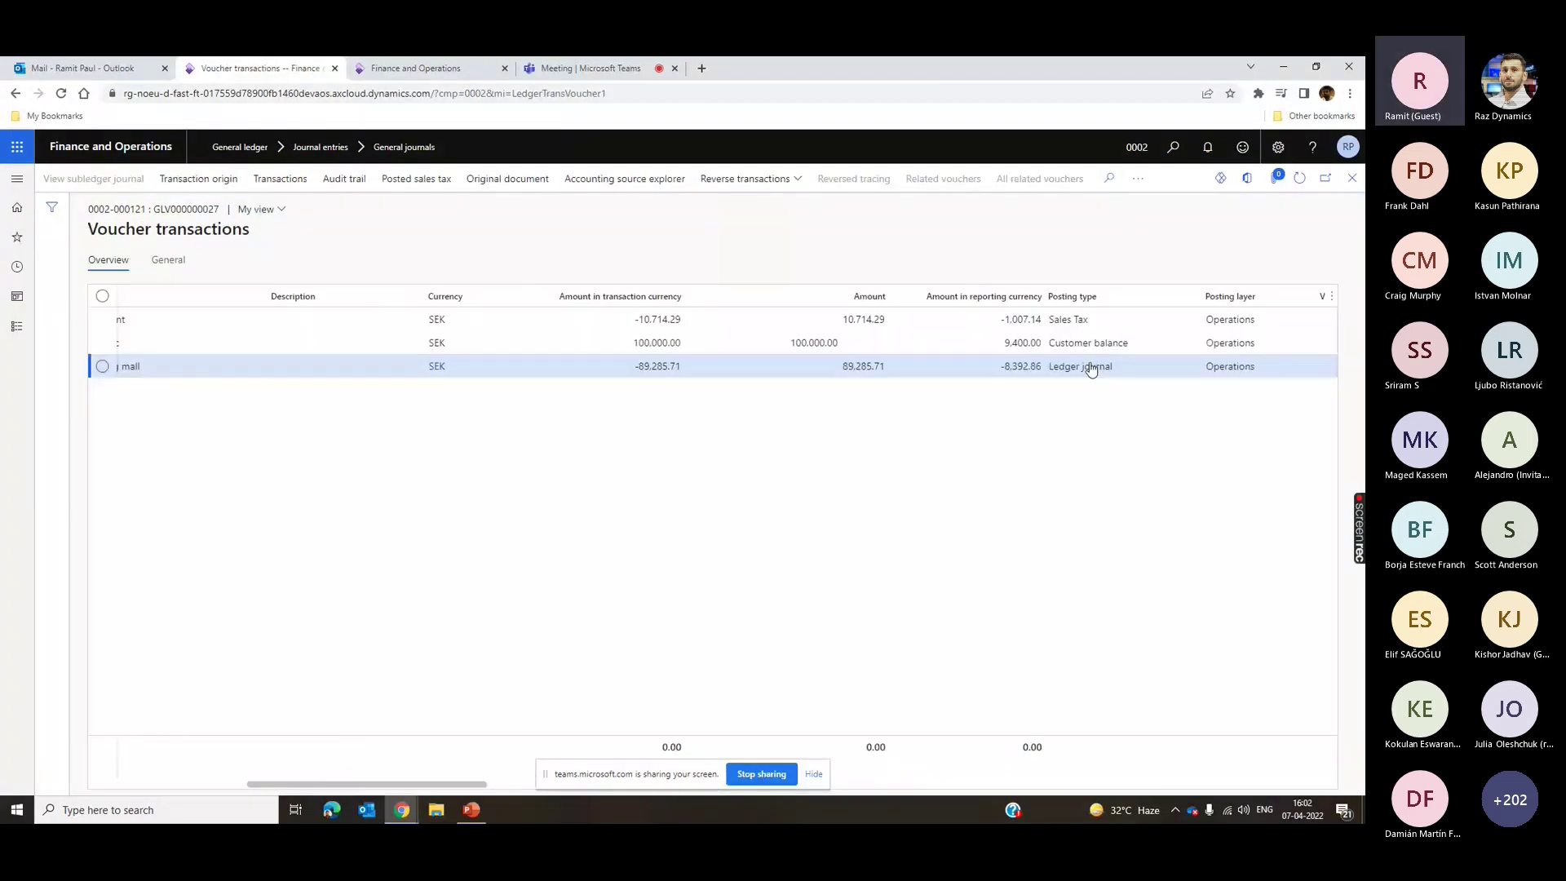
pyautogui.click(1098, 321)
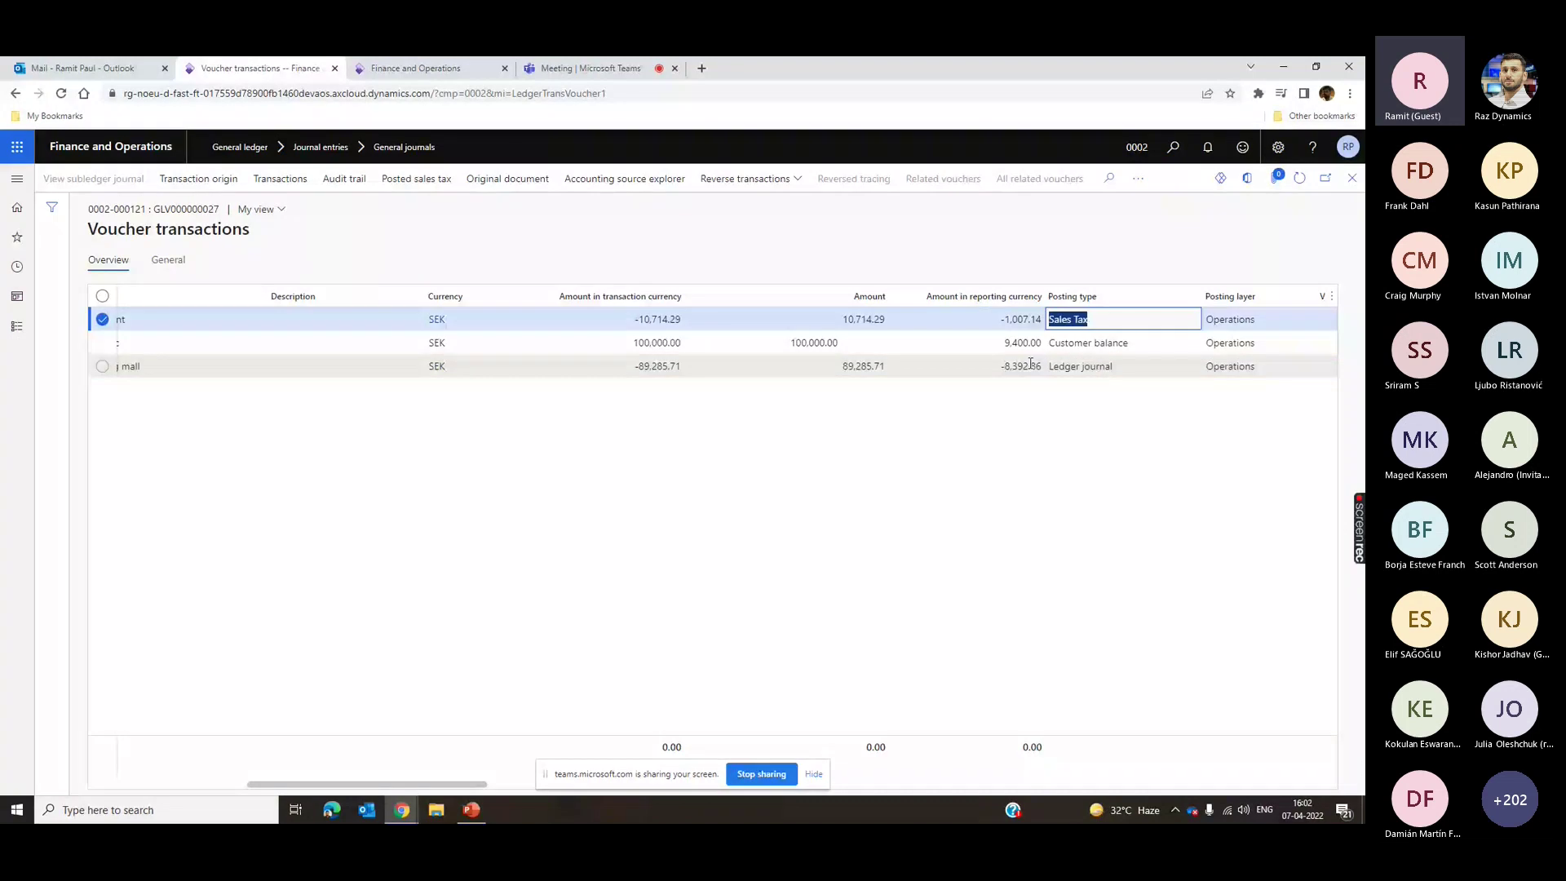
pyautogui.click(1121, 372)
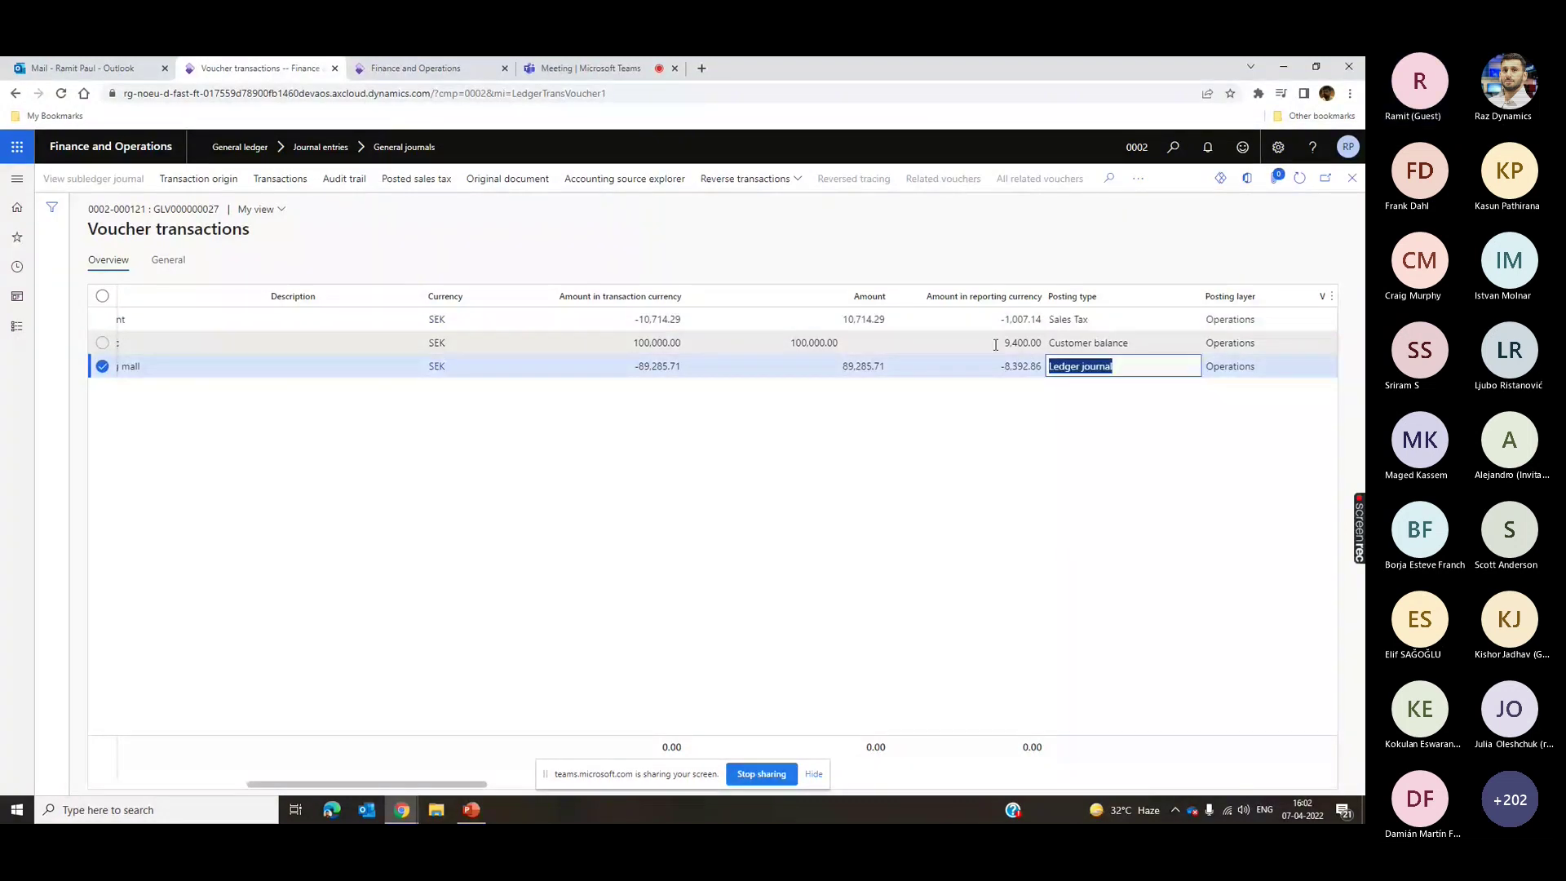
pyautogui.click(996, 345)
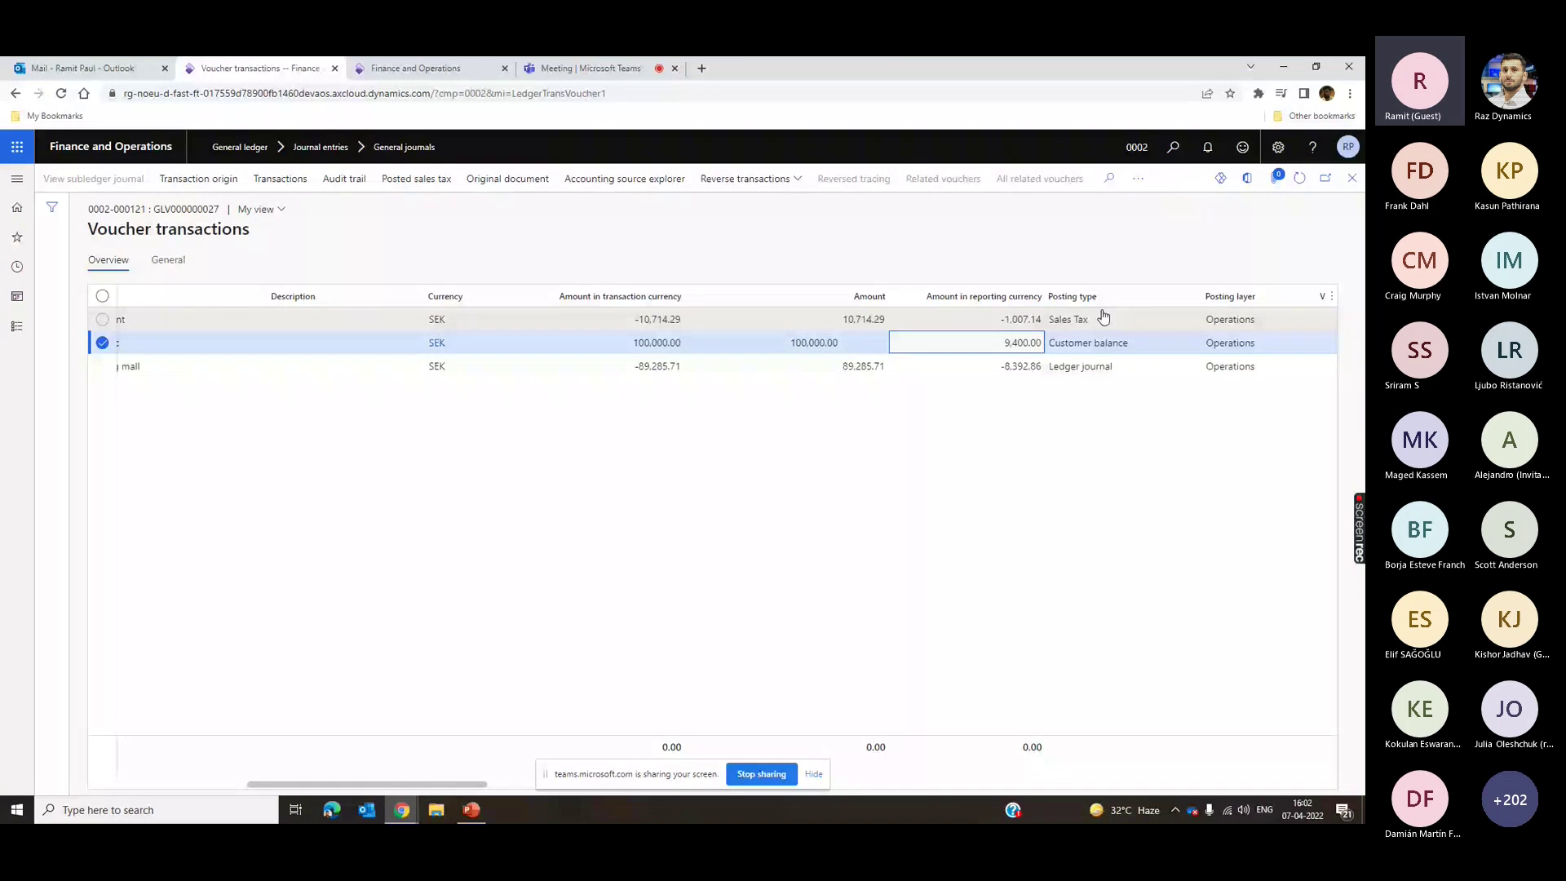
pyautogui.click(1102, 319)
pyautogui.click(1039, 319)
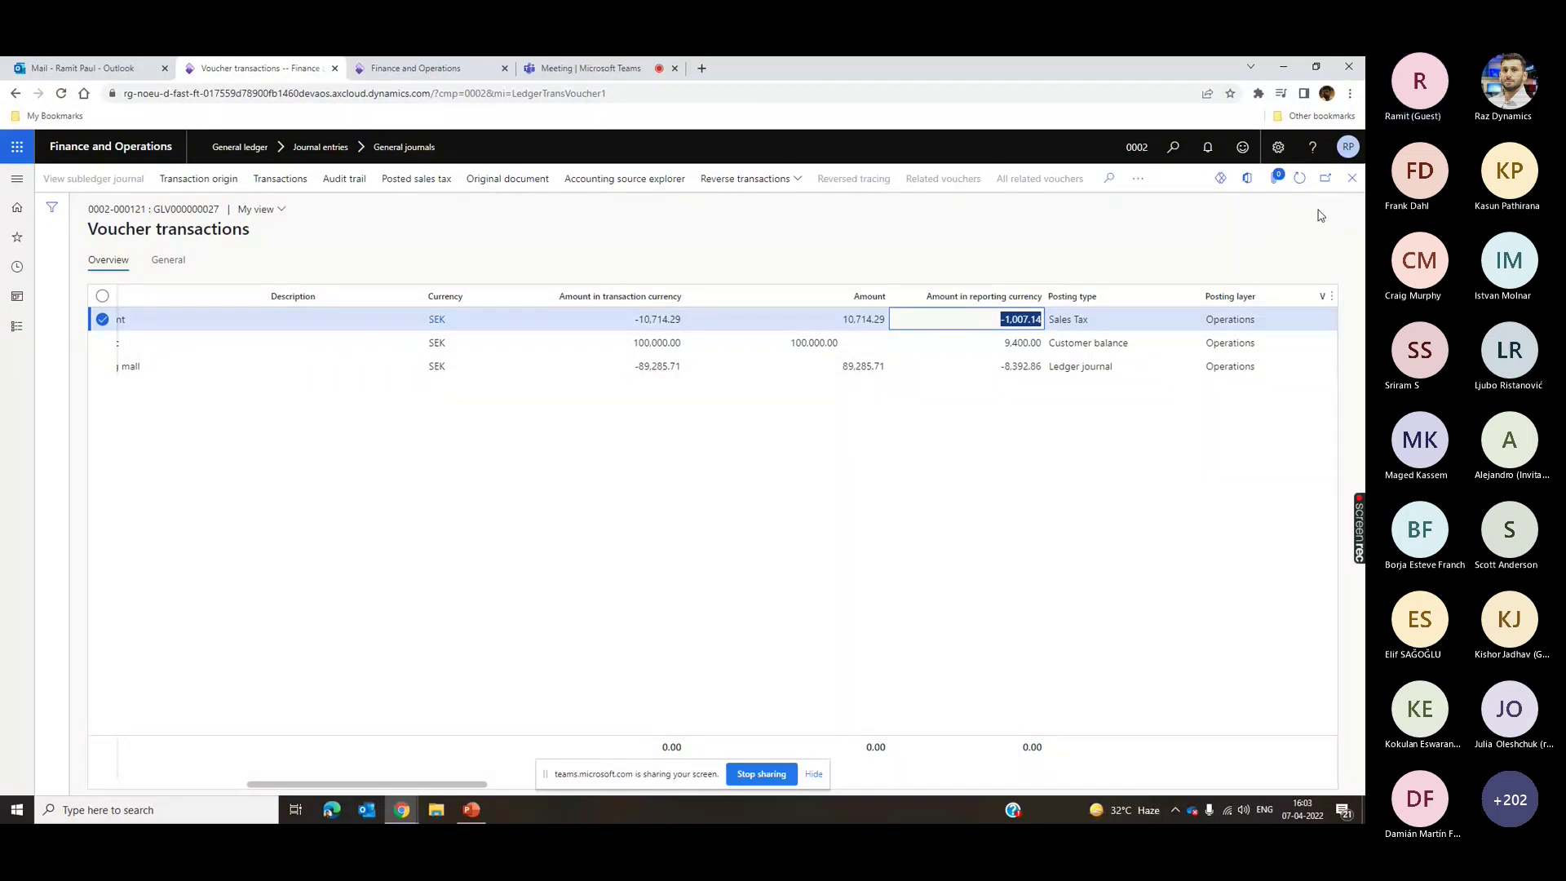
pyautogui.click(1353, 178)
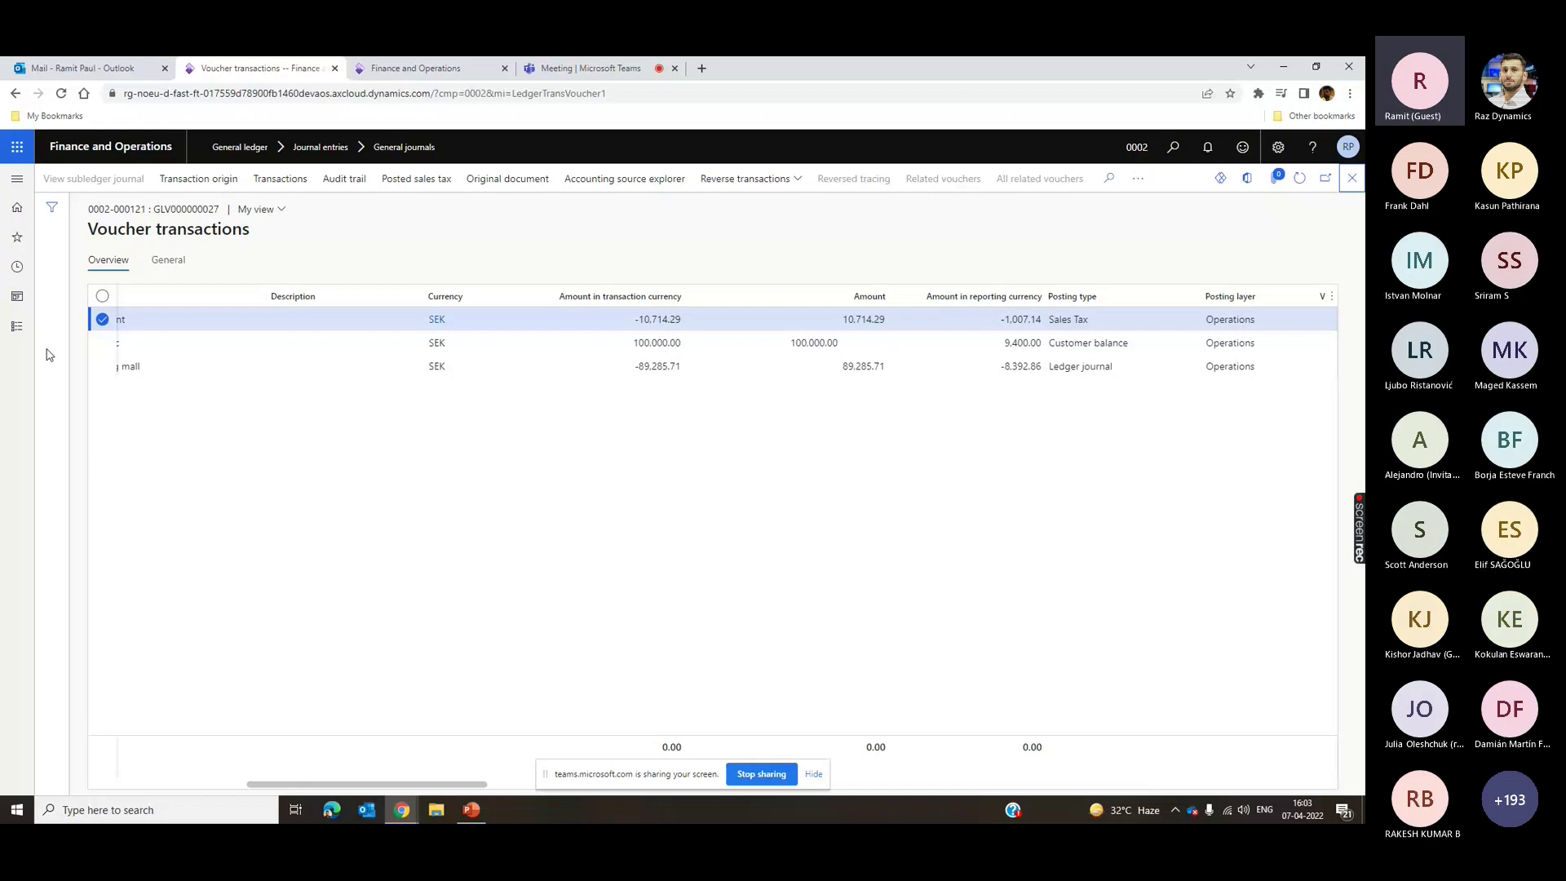
# - Run the sales tax report for the Monthly settlement period from 4/1/2022 with the Original payment version
pyautogui.click(16, 325)
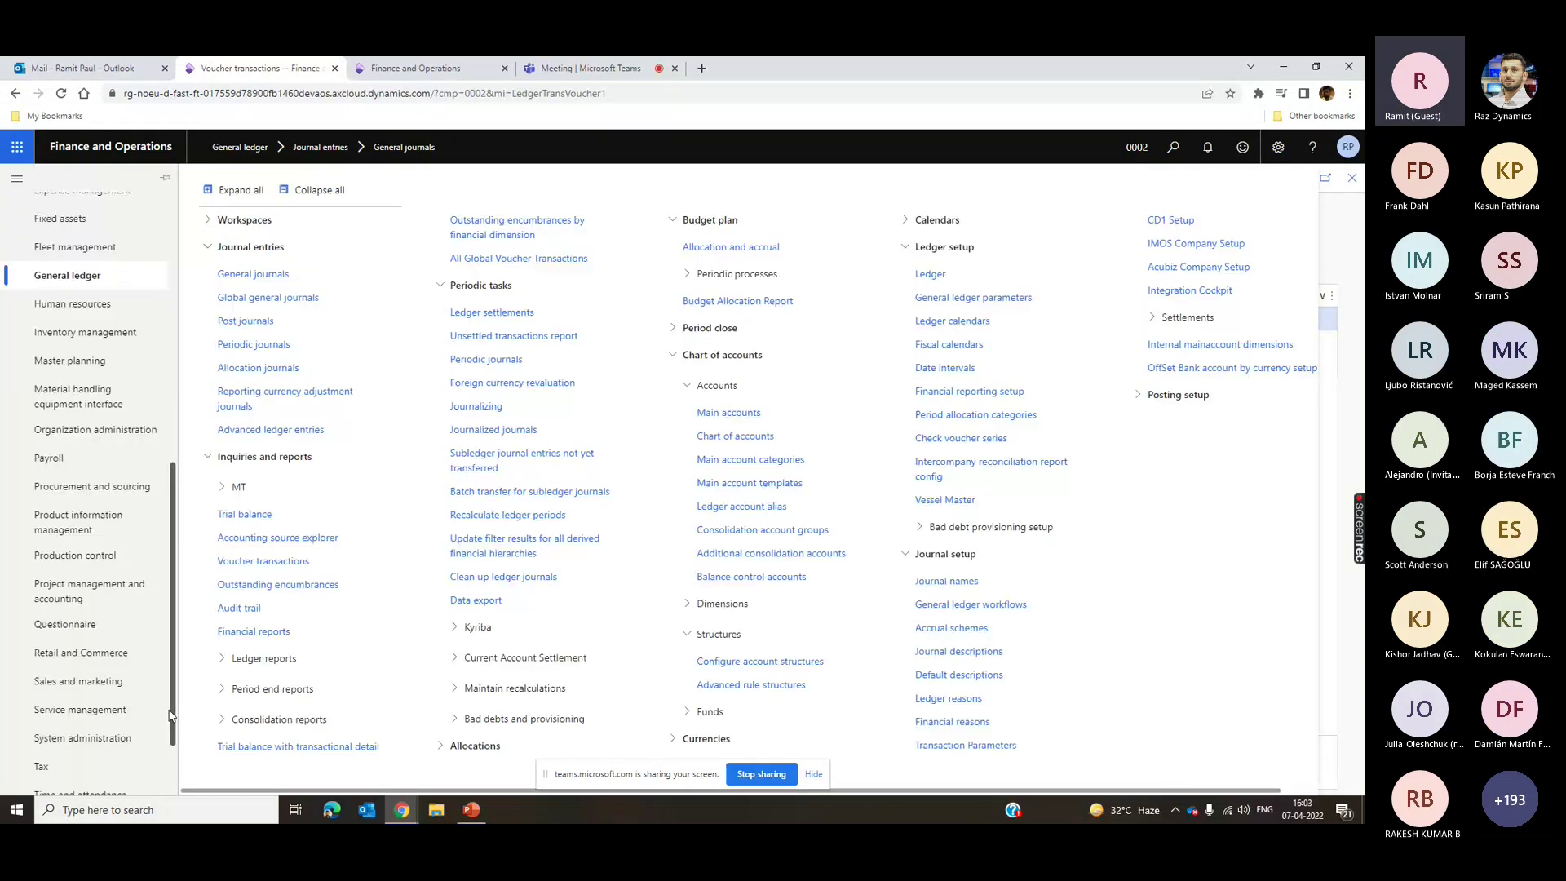
pyautogui.scroll(-2, 111, 662)
pyautogui.click(111, 665)
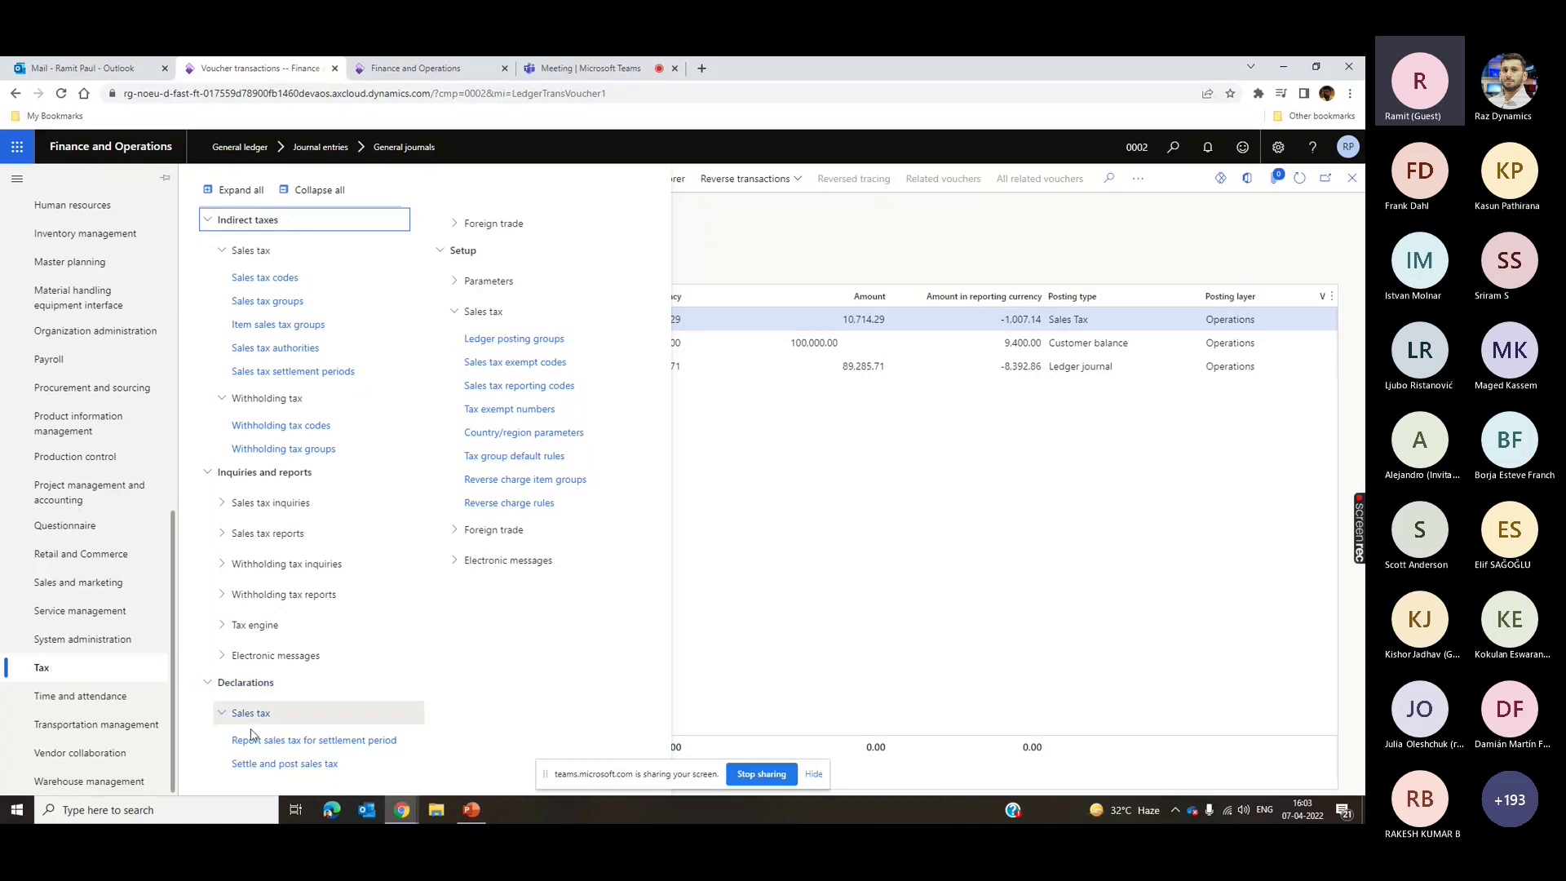
pyautogui.click(281, 739)
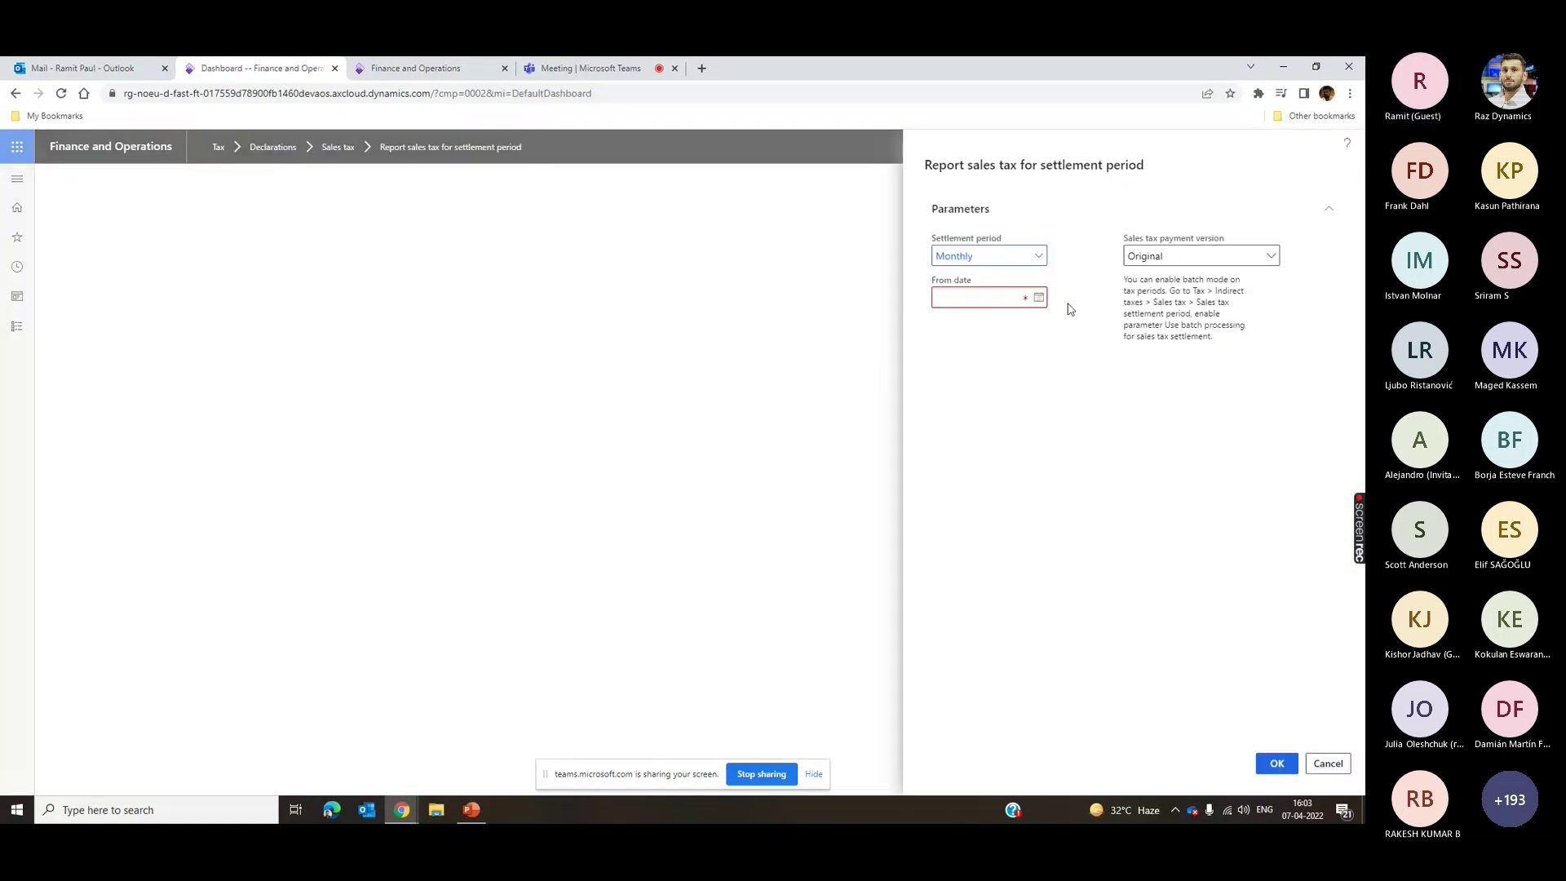
pyautogui.click(1039, 298)
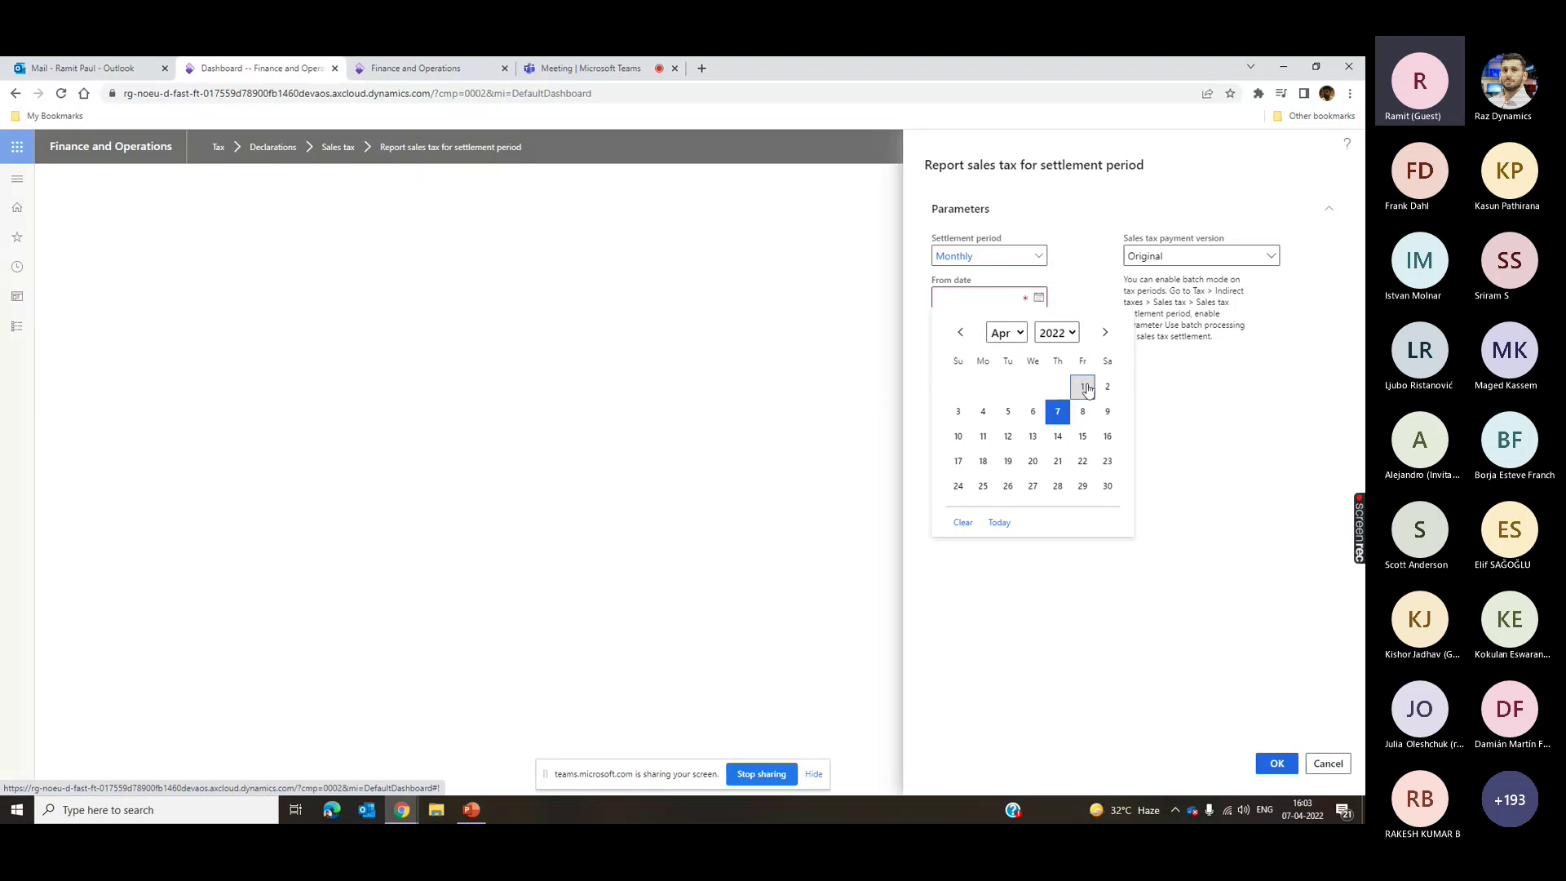
pyautogui.click(1083, 387)
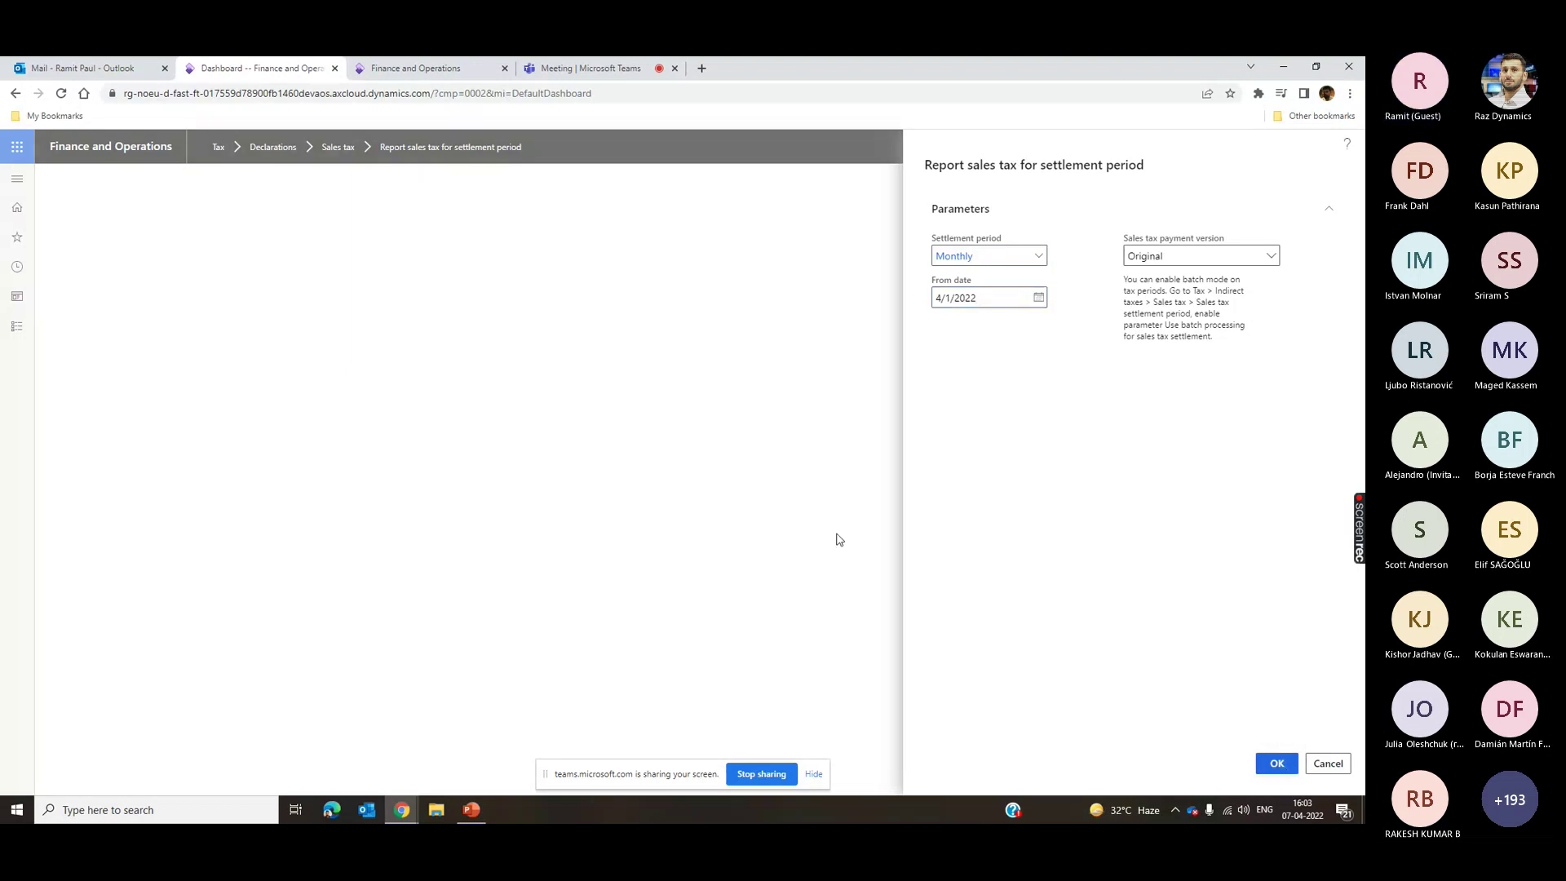
pyautogui.press('Return')
pyautogui.press('Return')
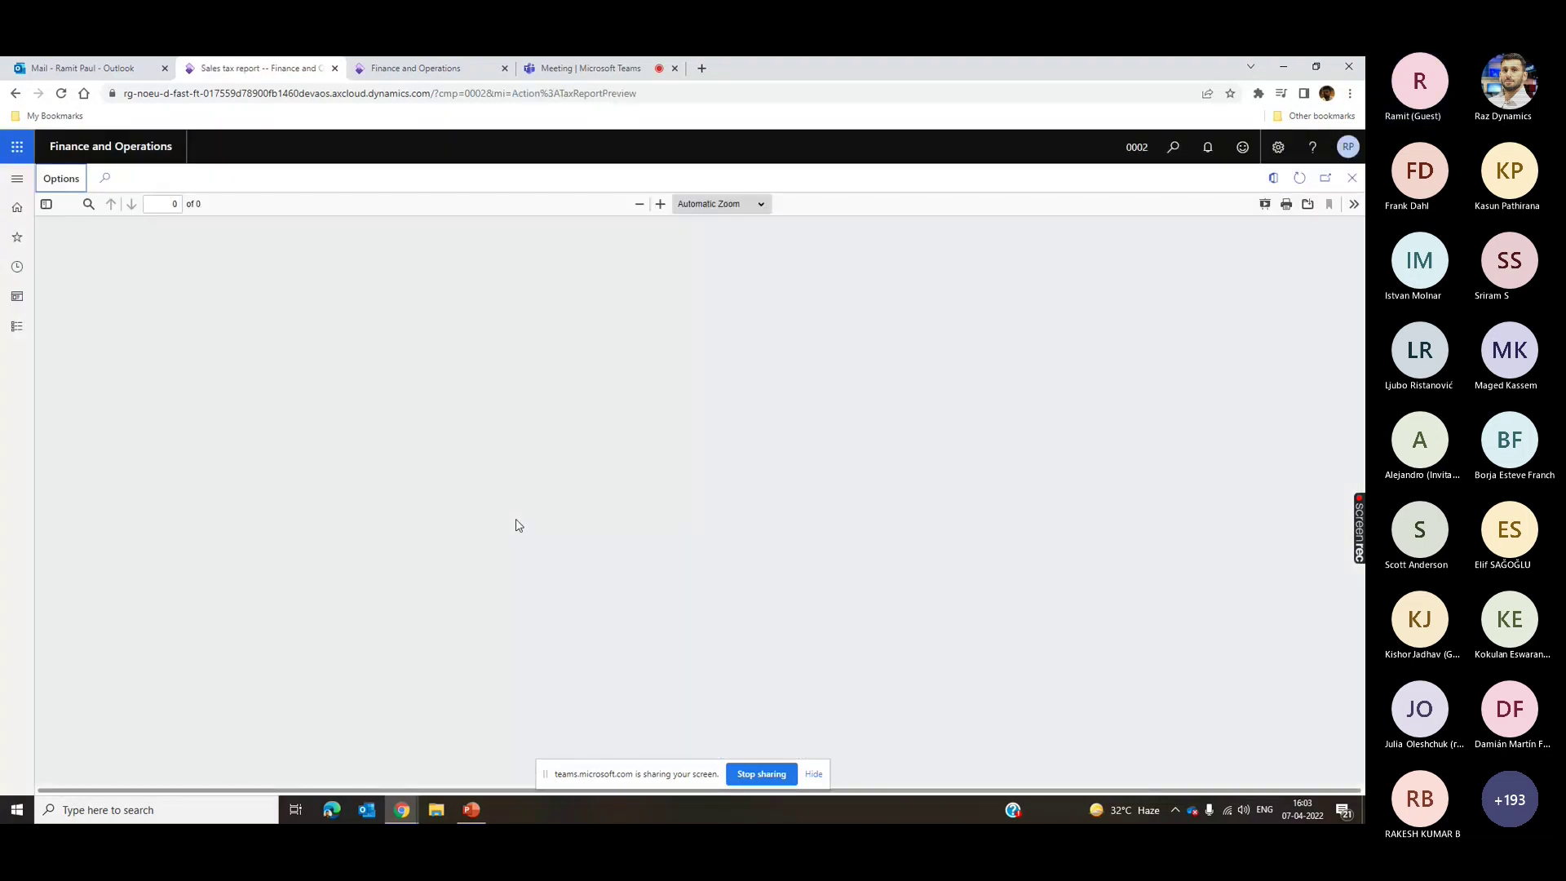
# - Examine the sales tax payments report, checking the 12% code's tax direction and voucher tax amounts, and close it
pyautogui.scroll(-1, 747, 615)
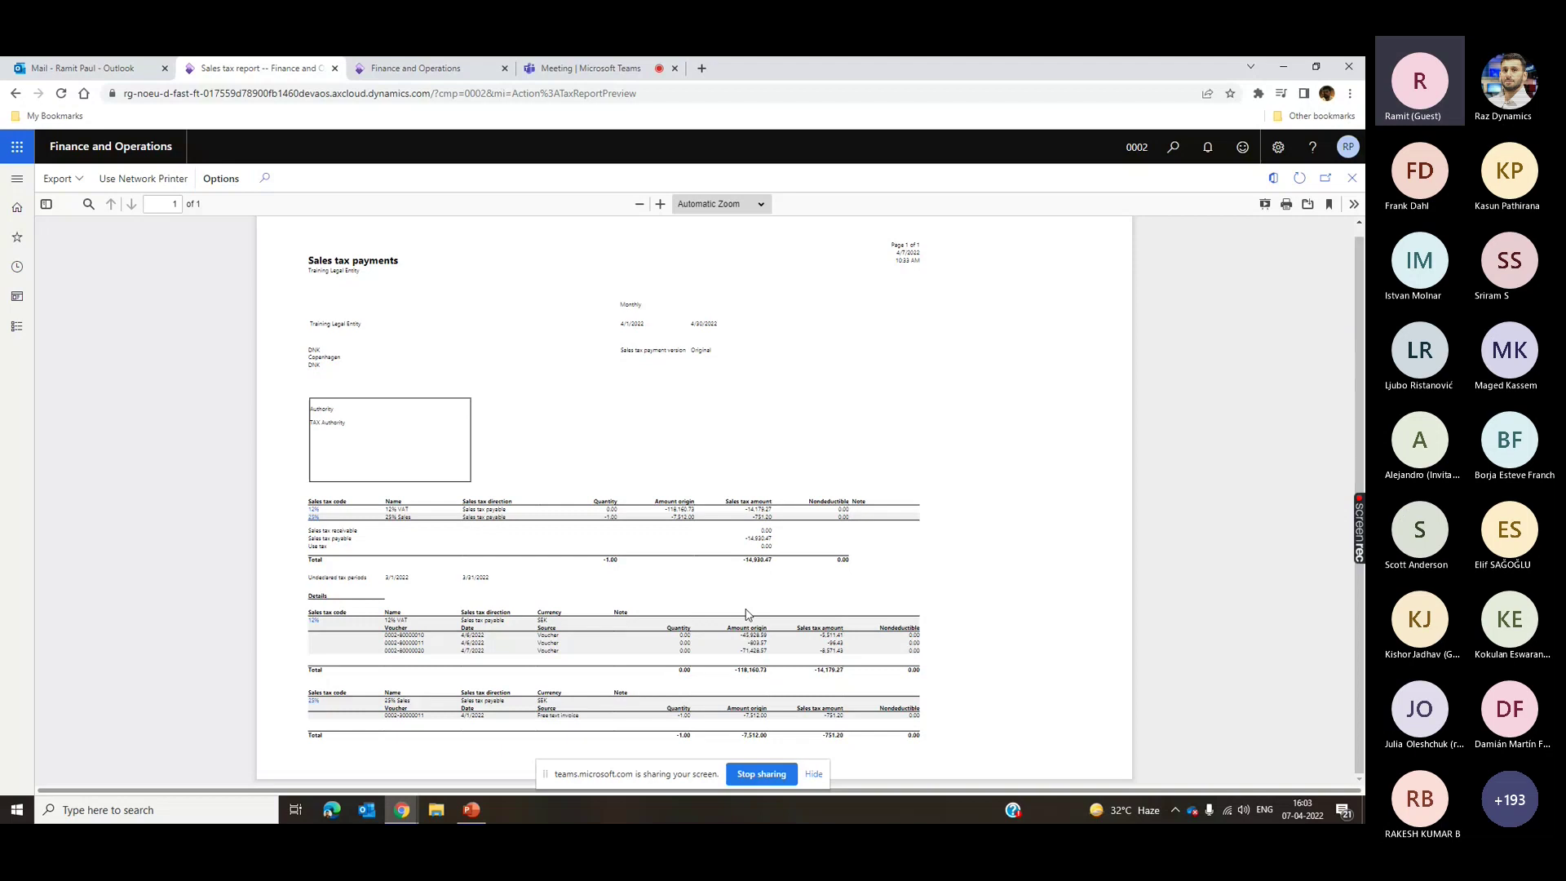
pyautogui.scroll(4, 747, 615)
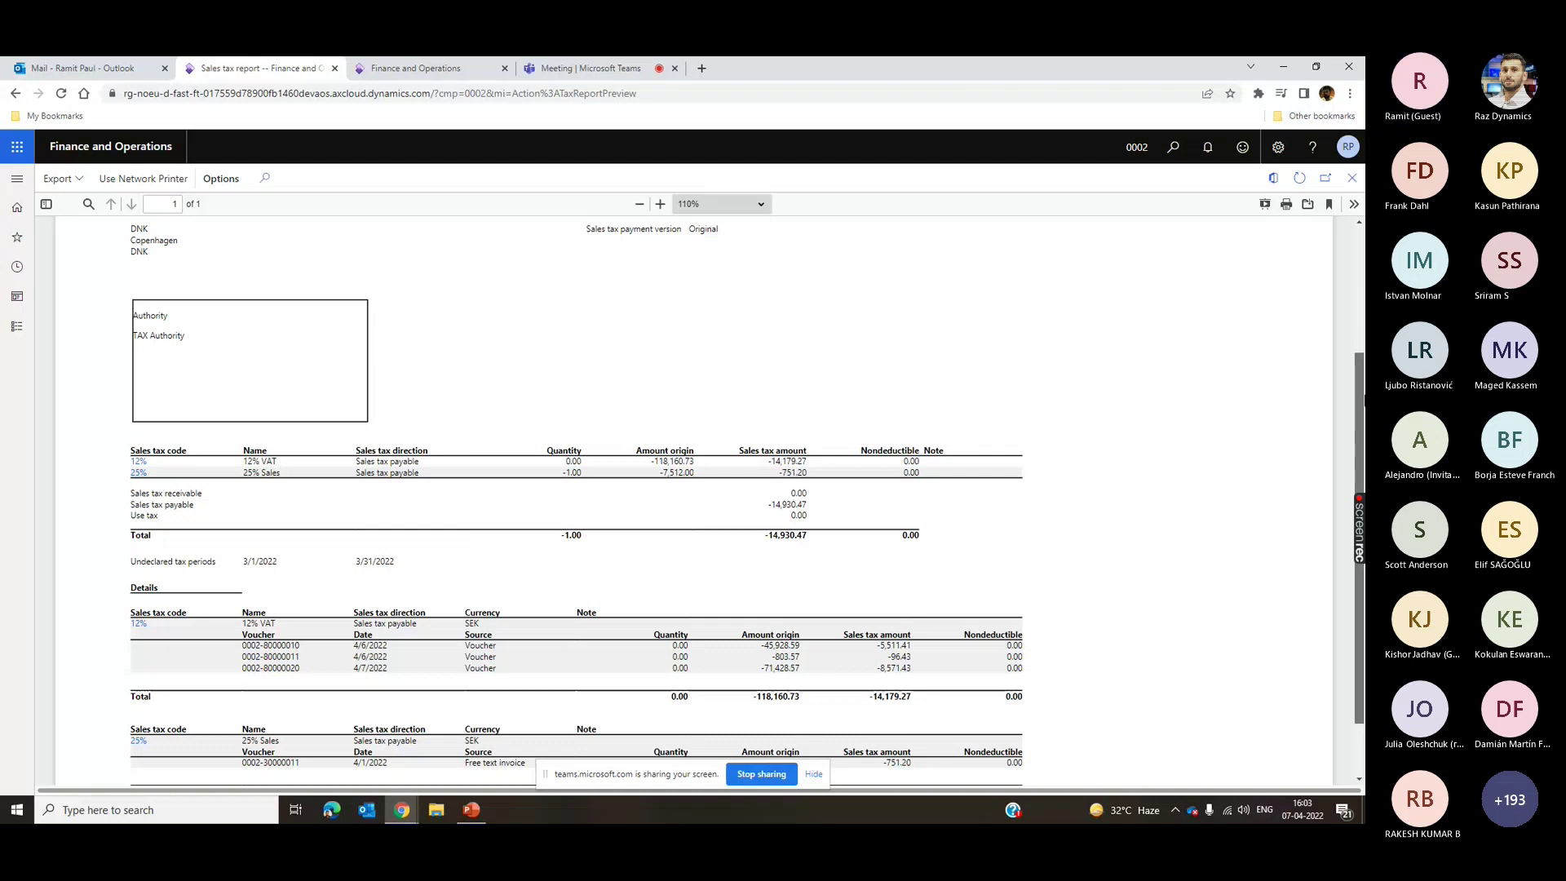
pyautogui.scroll(-1, 900, 589)
pyautogui.moveTo(879, 591); pyautogui.dragTo(911, 590)
pyautogui.click(881, 592)
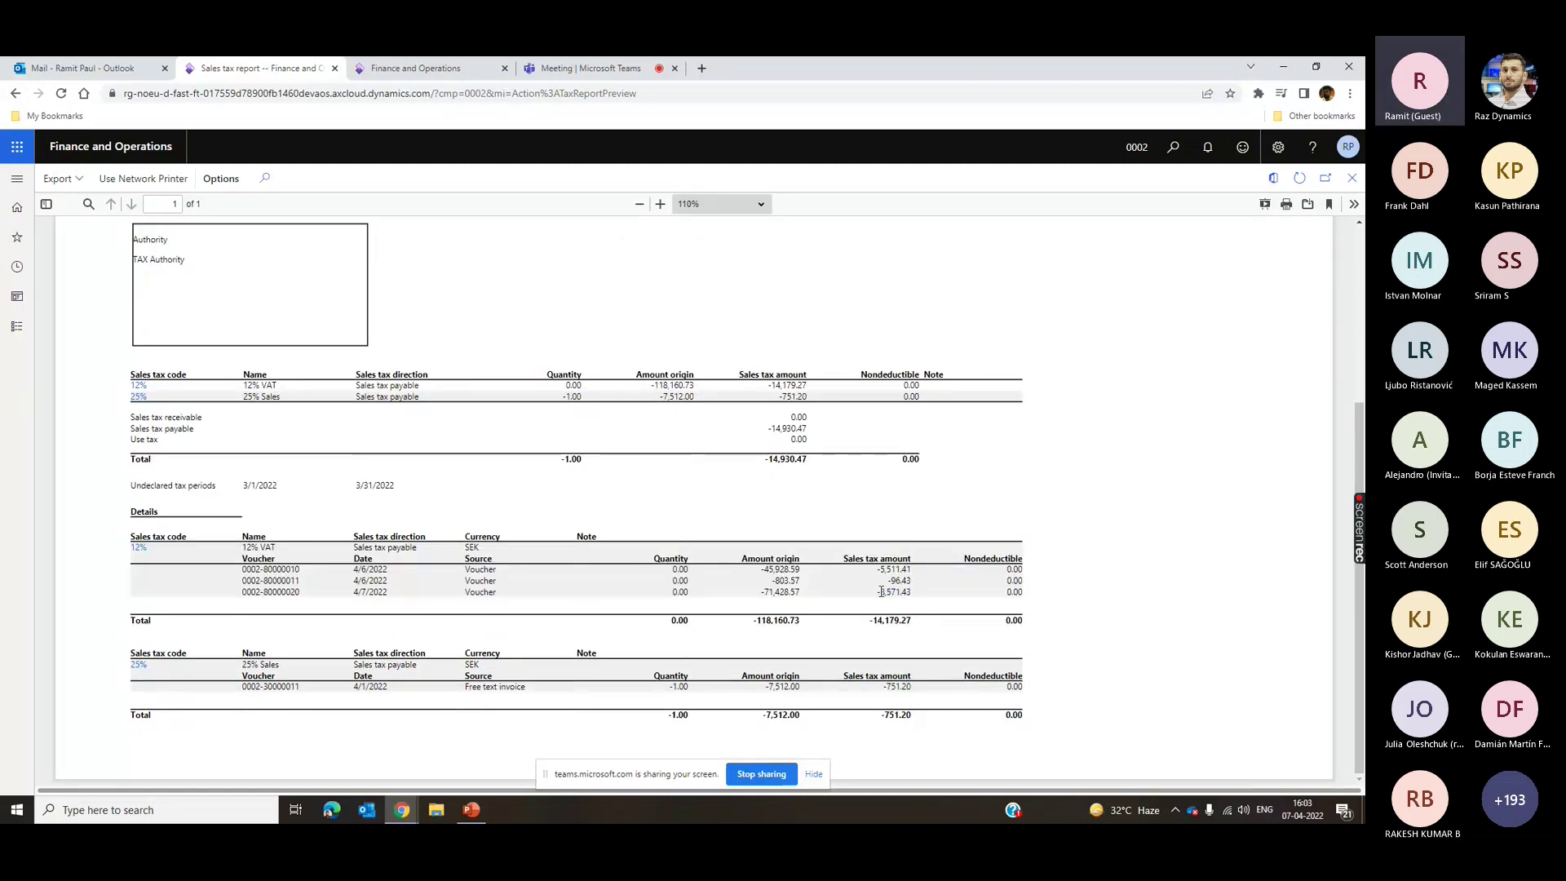
pyautogui.doubleClick(881, 592)
pyautogui.moveTo(356, 385); pyautogui.dragTo(420, 385)
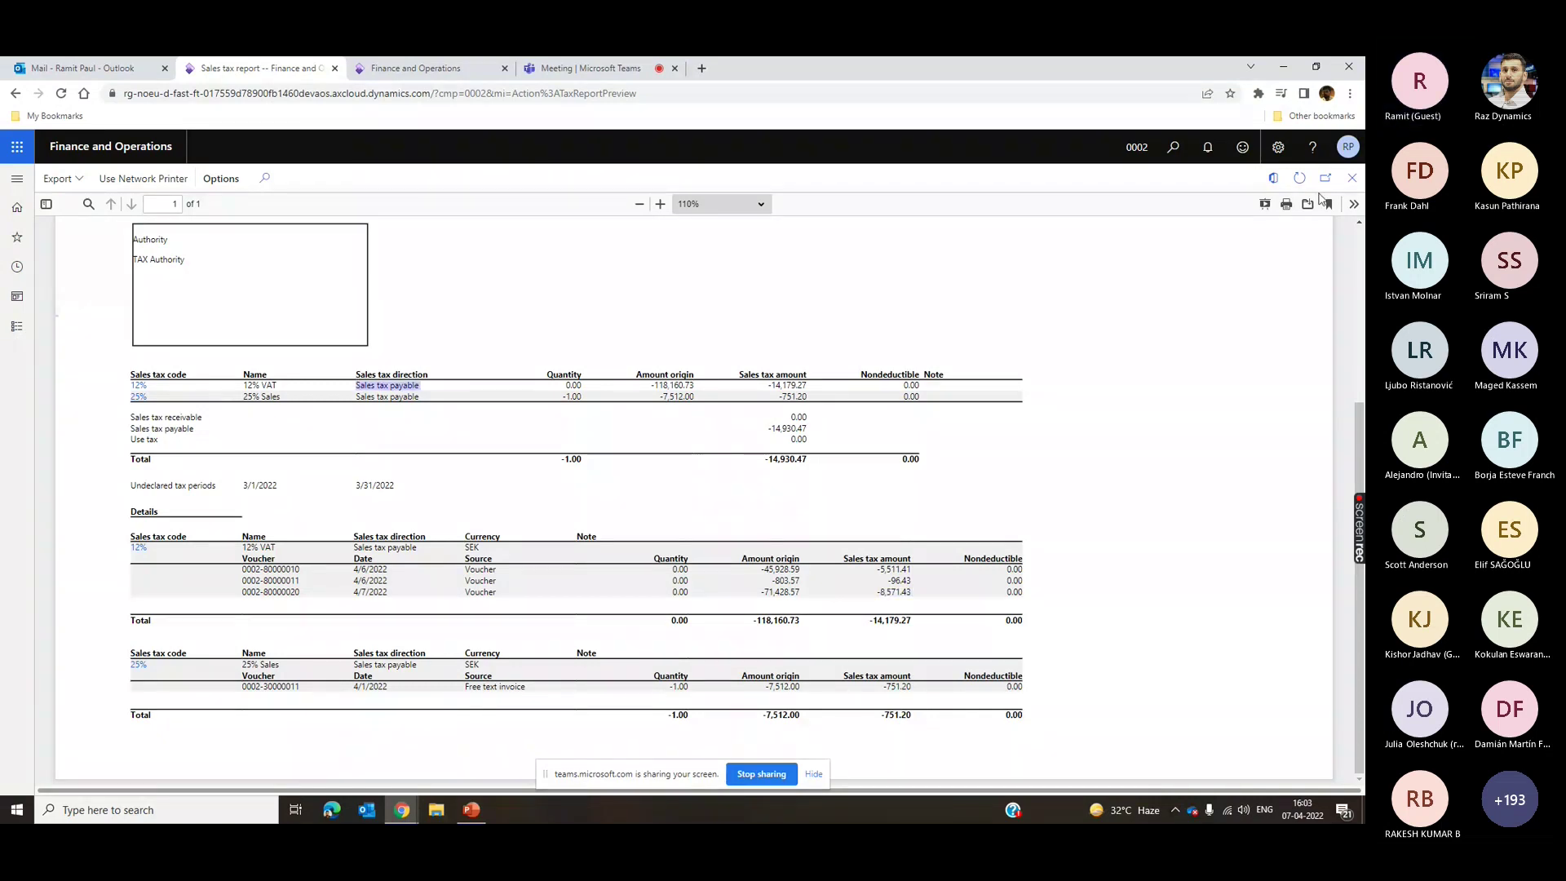
pyautogui.click(1351, 178)
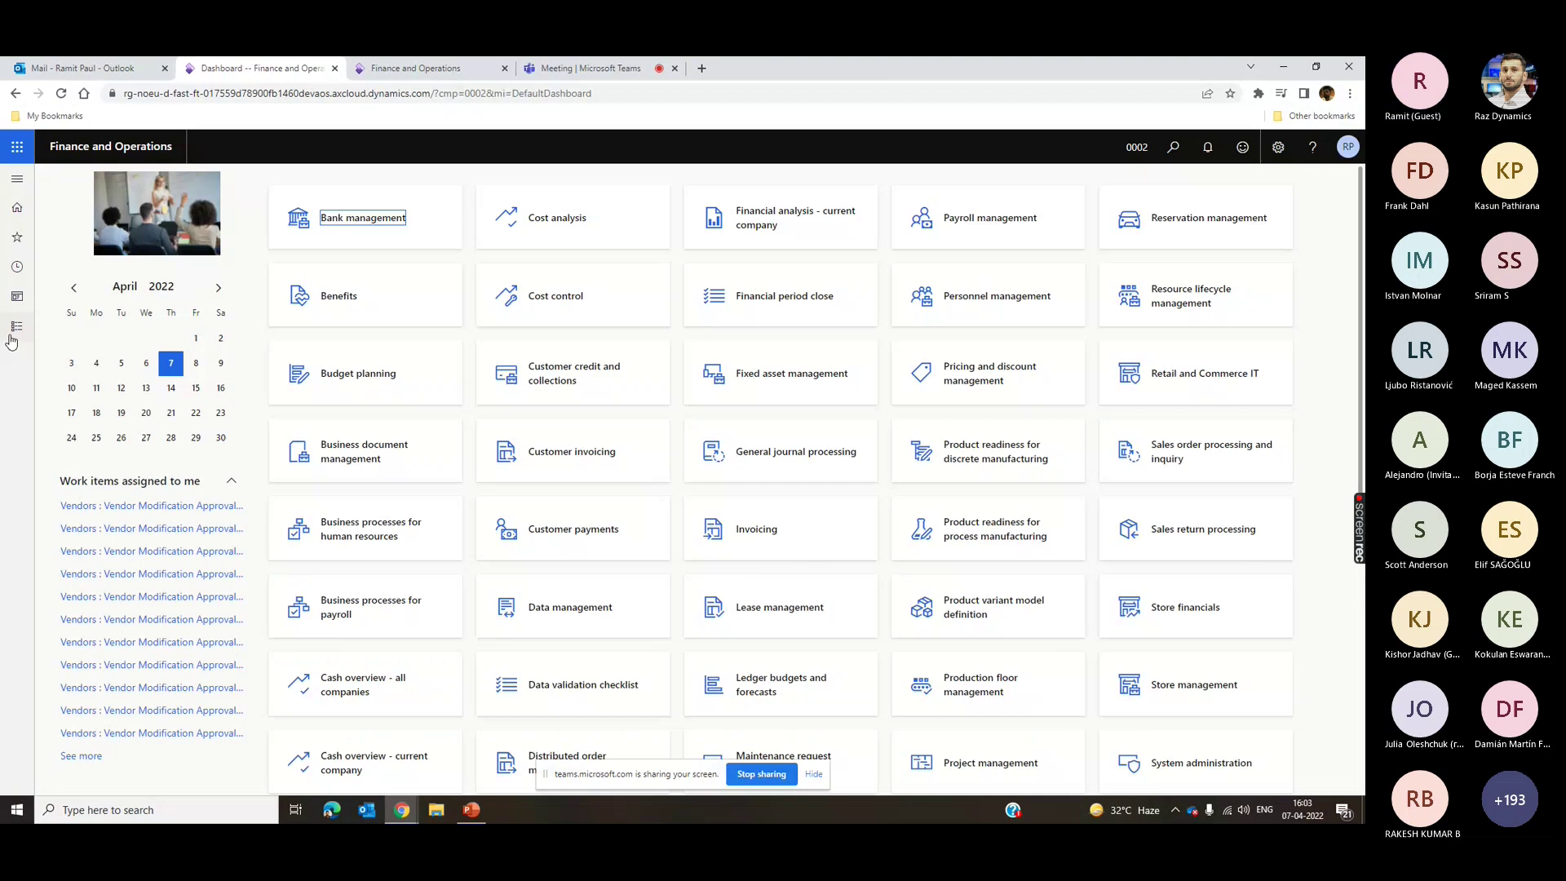
# - Create a customer payment journal in Accounts receivable with the journal name CUSTPAY and open its lines
pyautogui.click(12, 334)
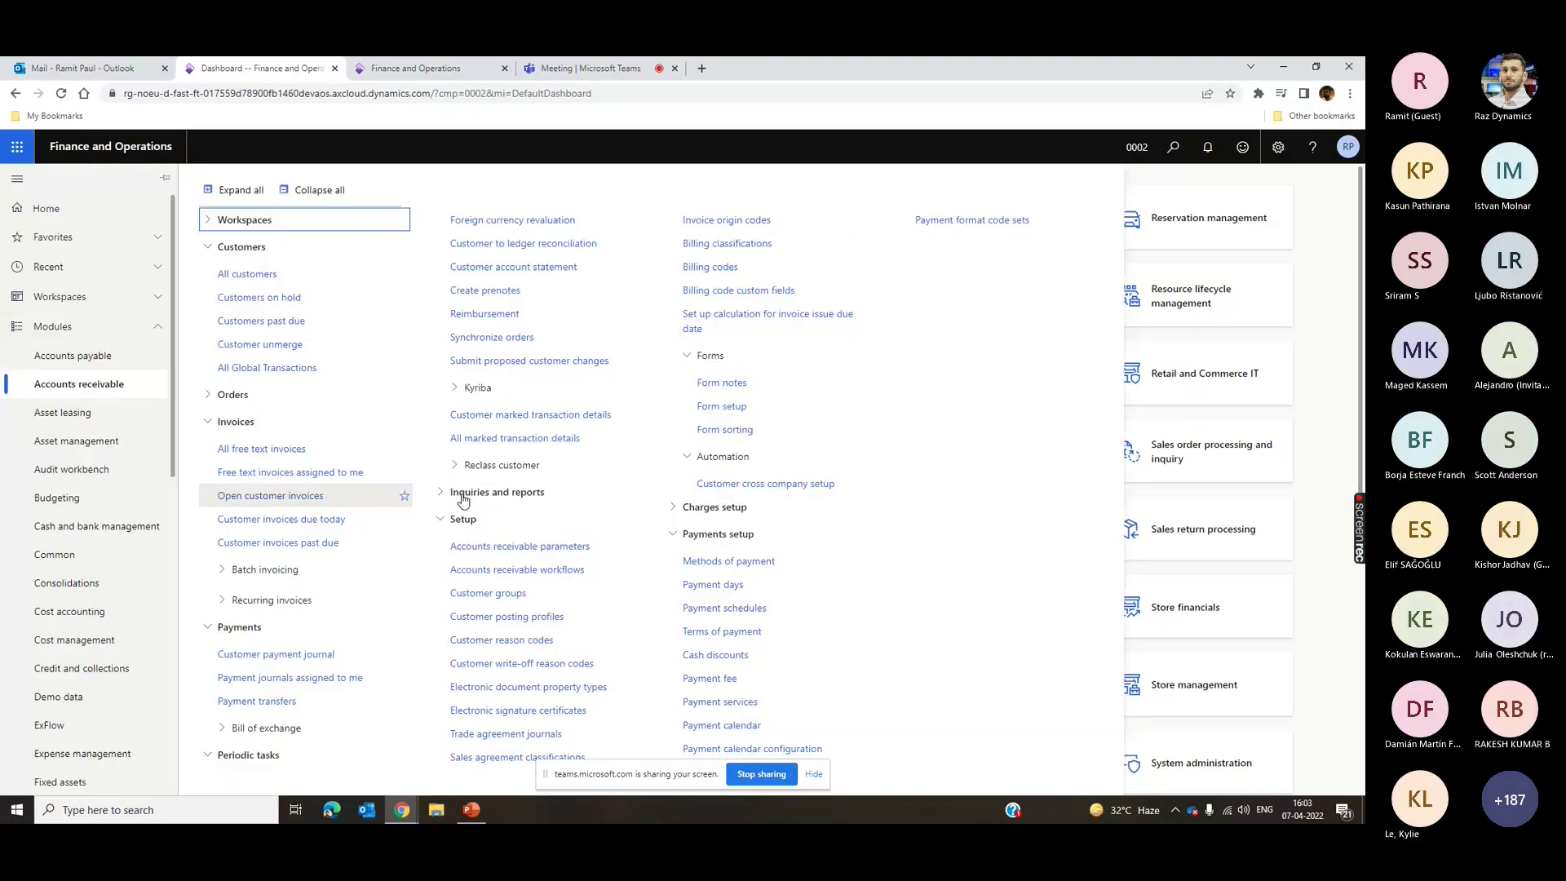
pyautogui.click(276, 654)
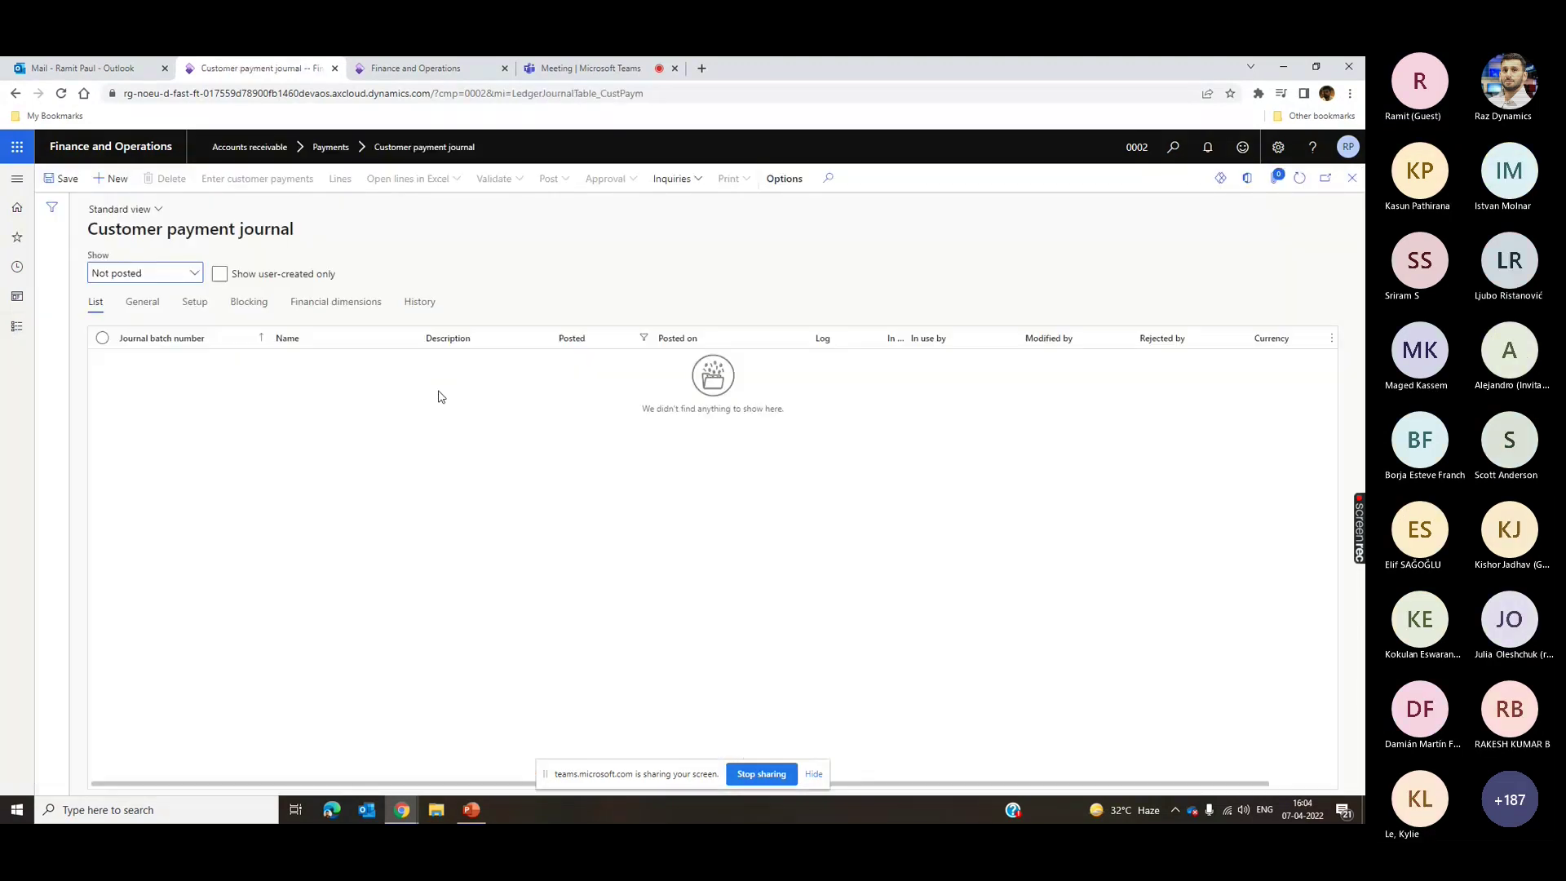
pyautogui.hotkey('alt', 'n')
pyautogui.click(433, 362)
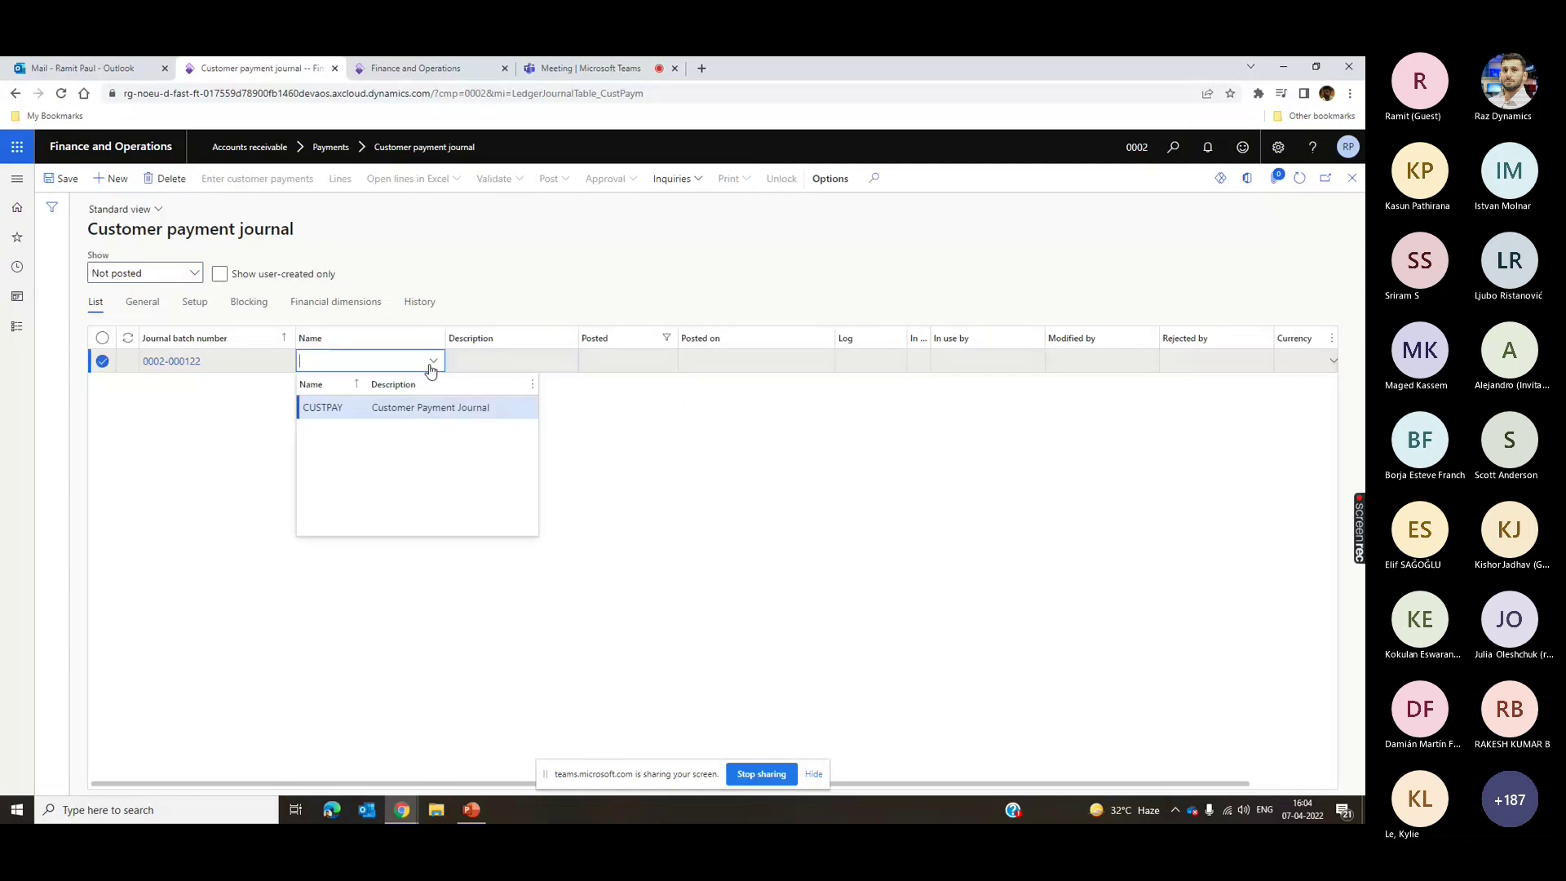
pyautogui.click(426, 409)
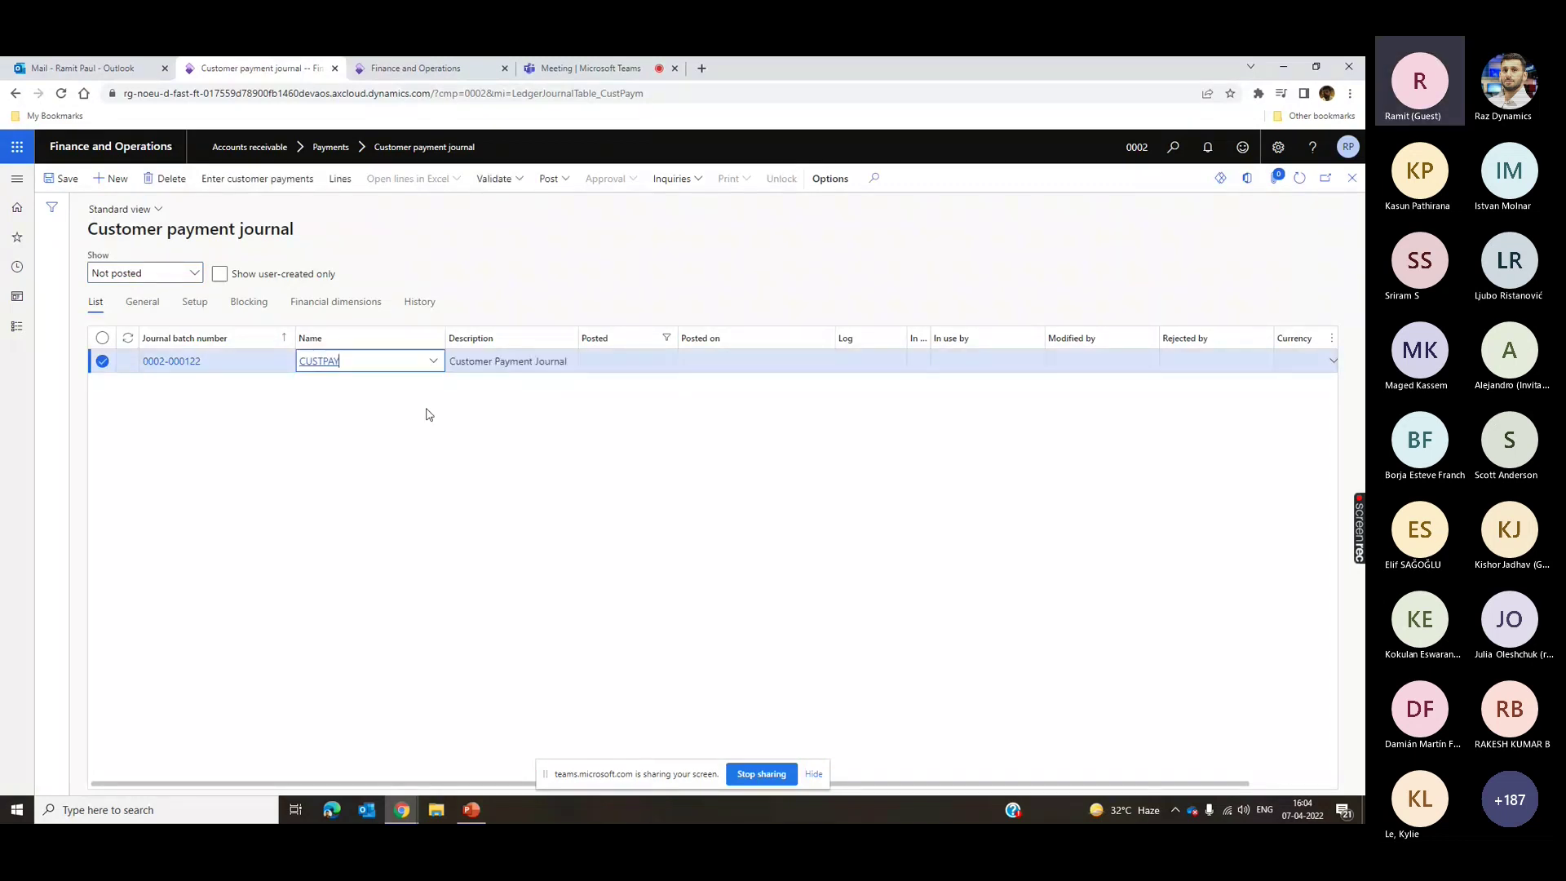
pyautogui.click(340, 179)
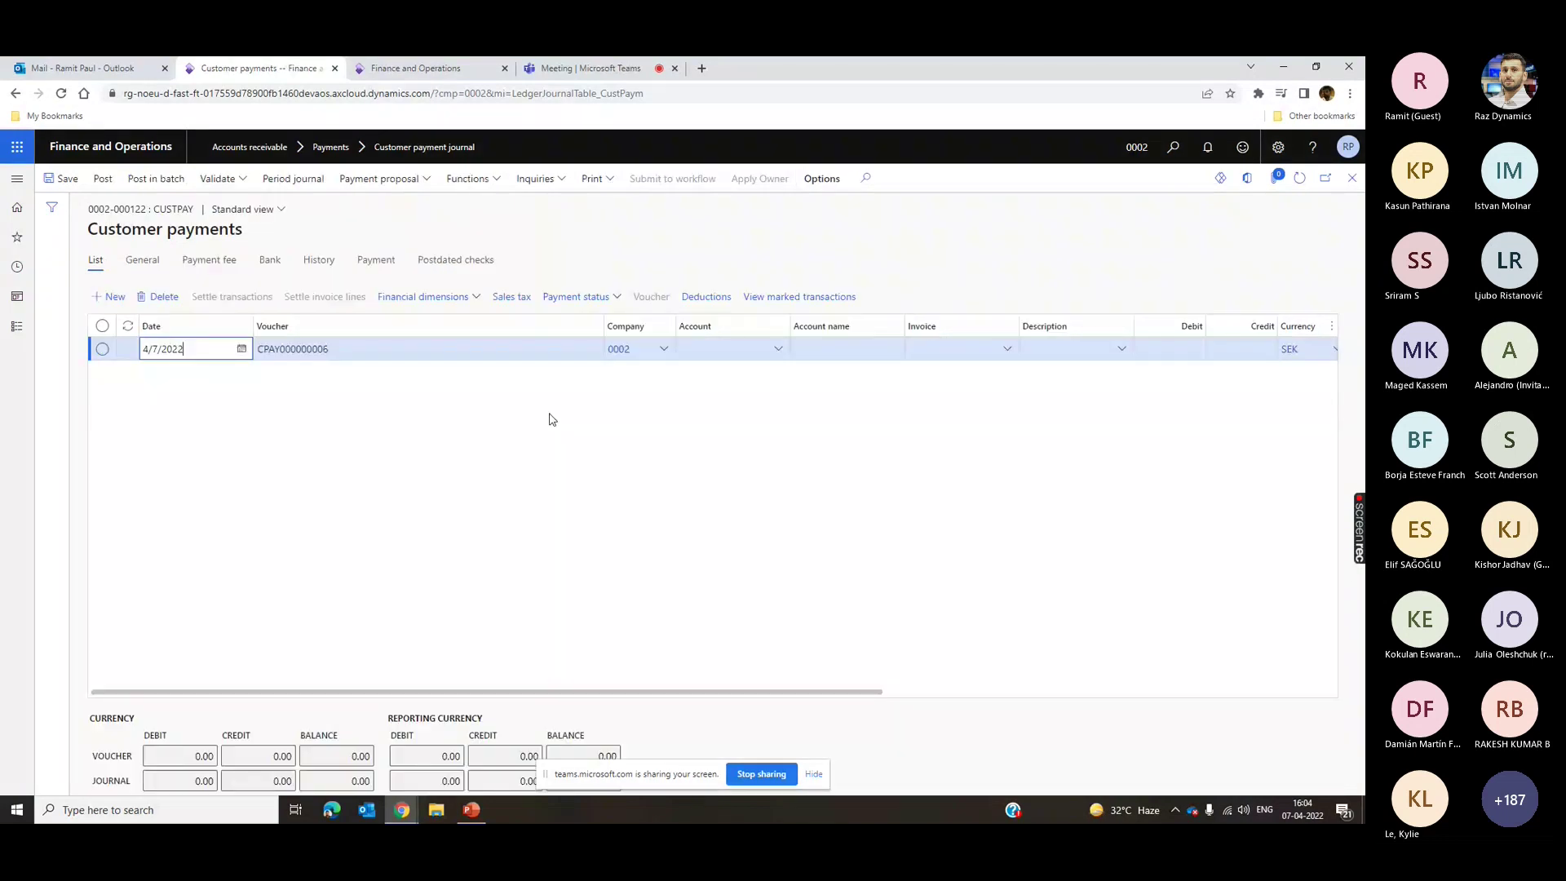
# - Select the domestic customer on the payment line and mark its 100,000.00 SEK transaction due 4/7/2022 for settlement
pyautogui.click(787, 359)
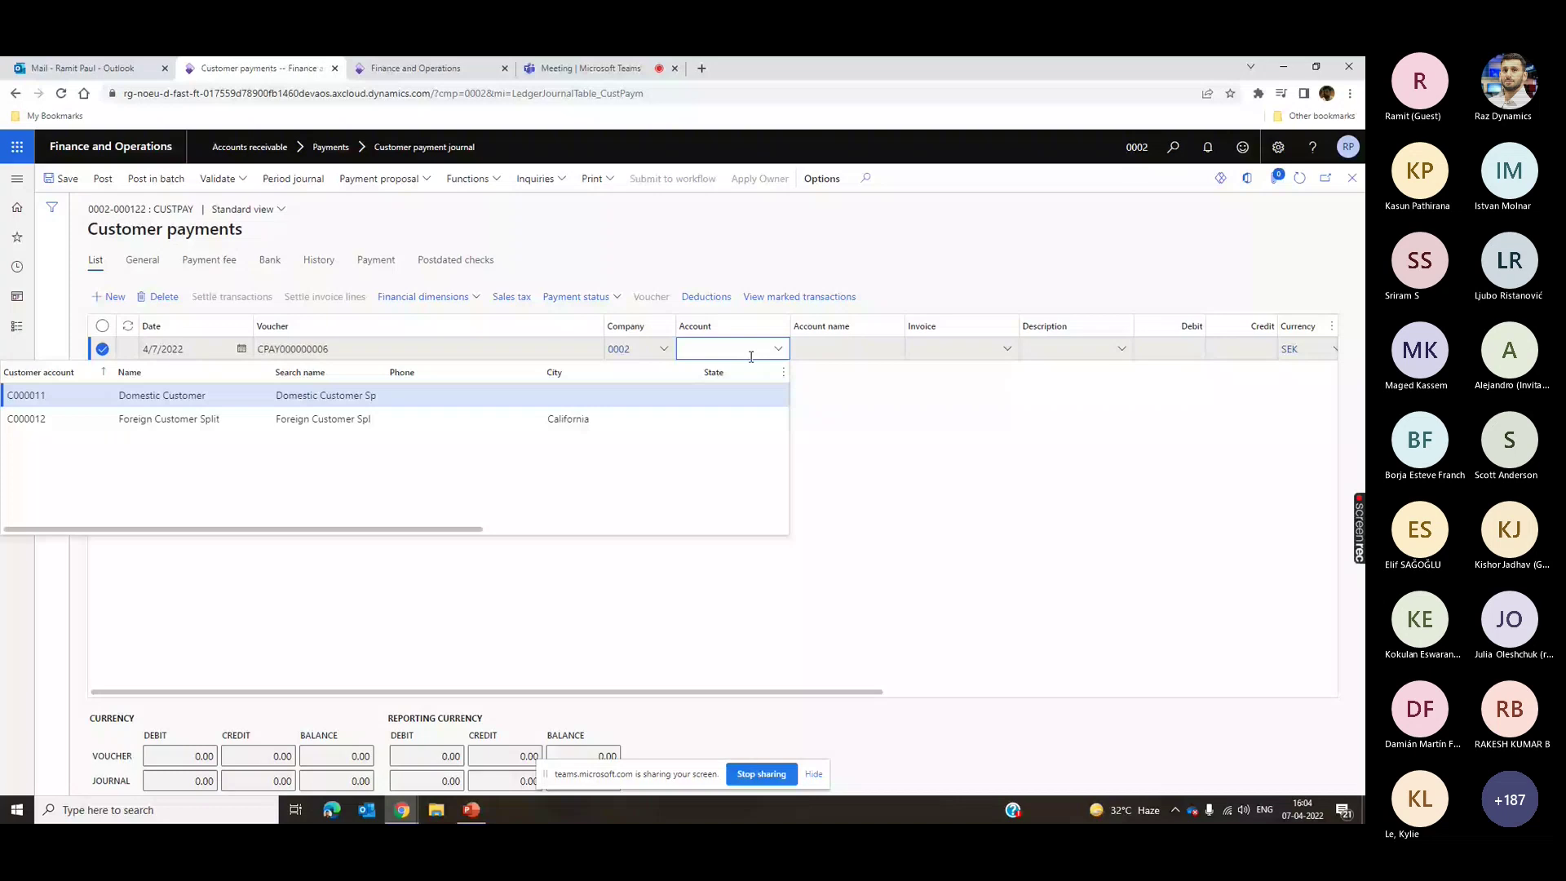
pyautogui.press('Return')
pyautogui.click(661, 453)
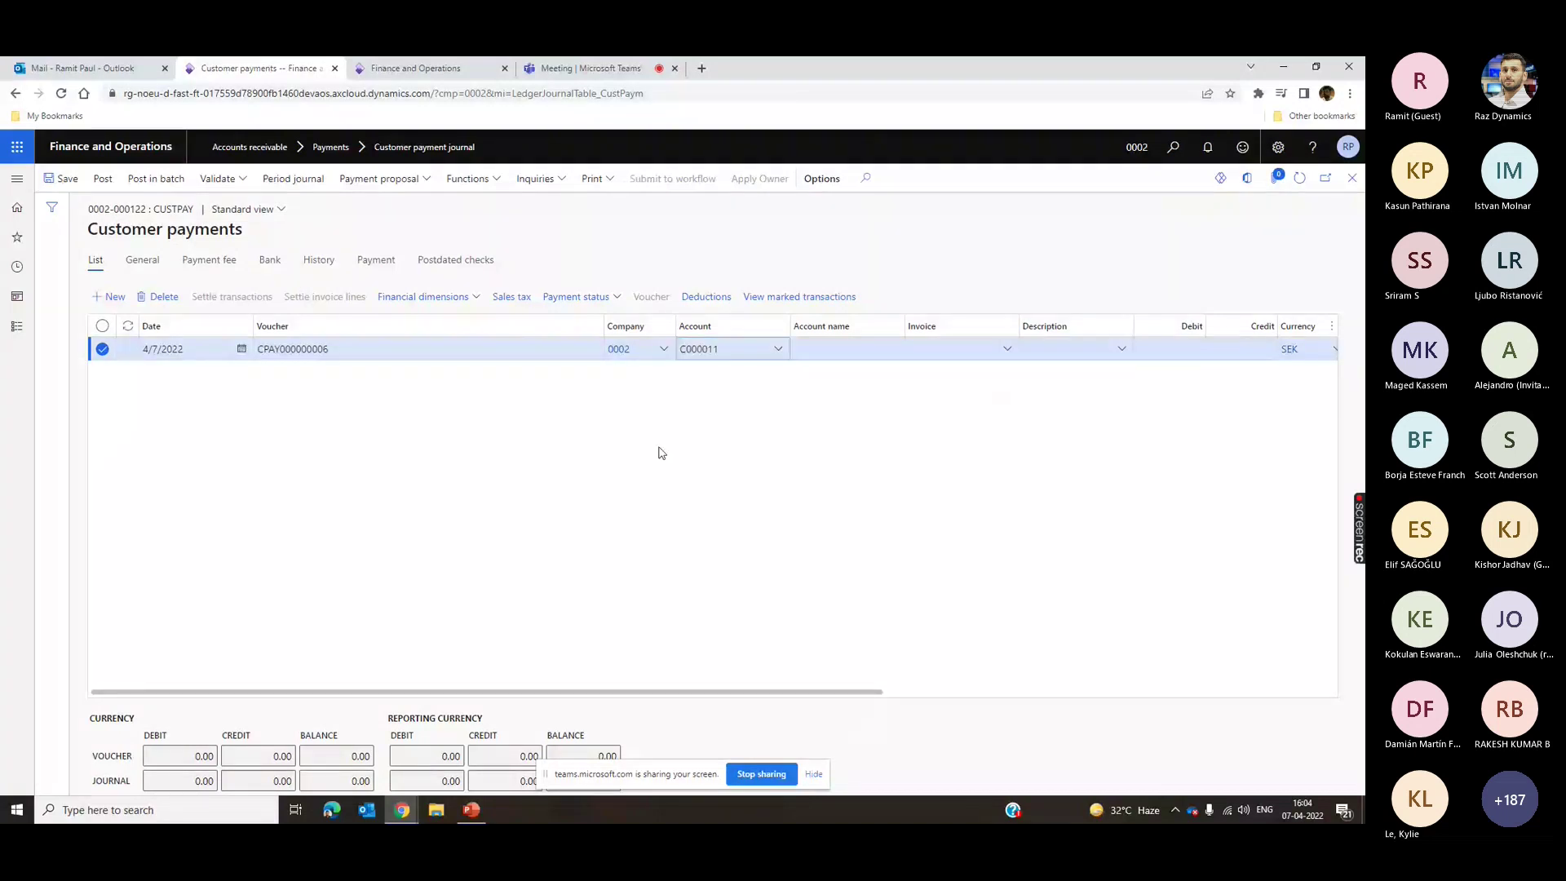
pyautogui.click(231, 297)
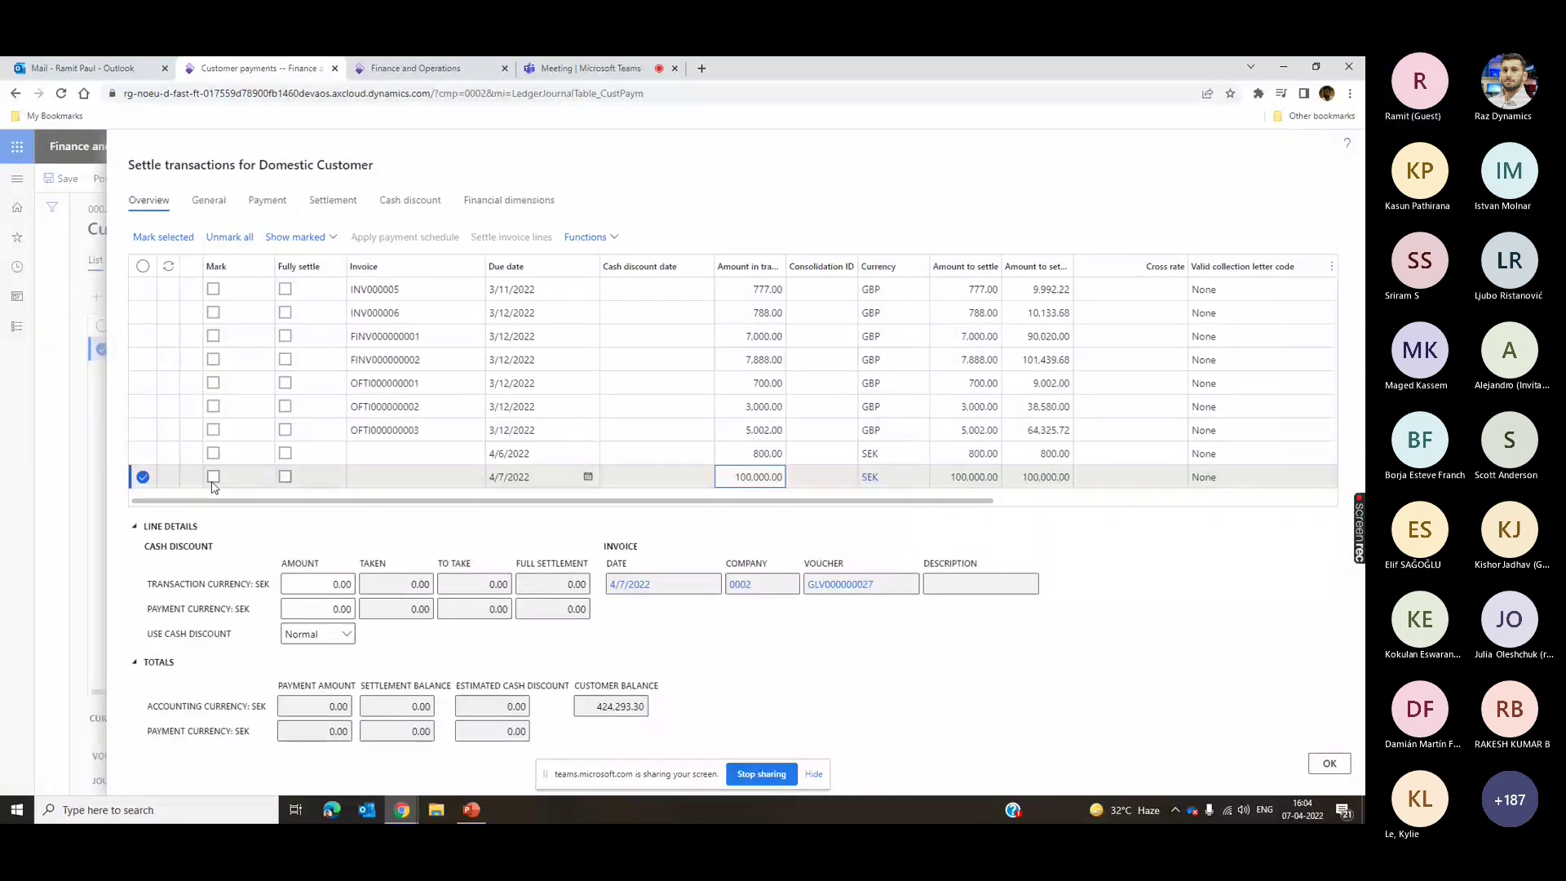
pyautogui.click(213, 480)
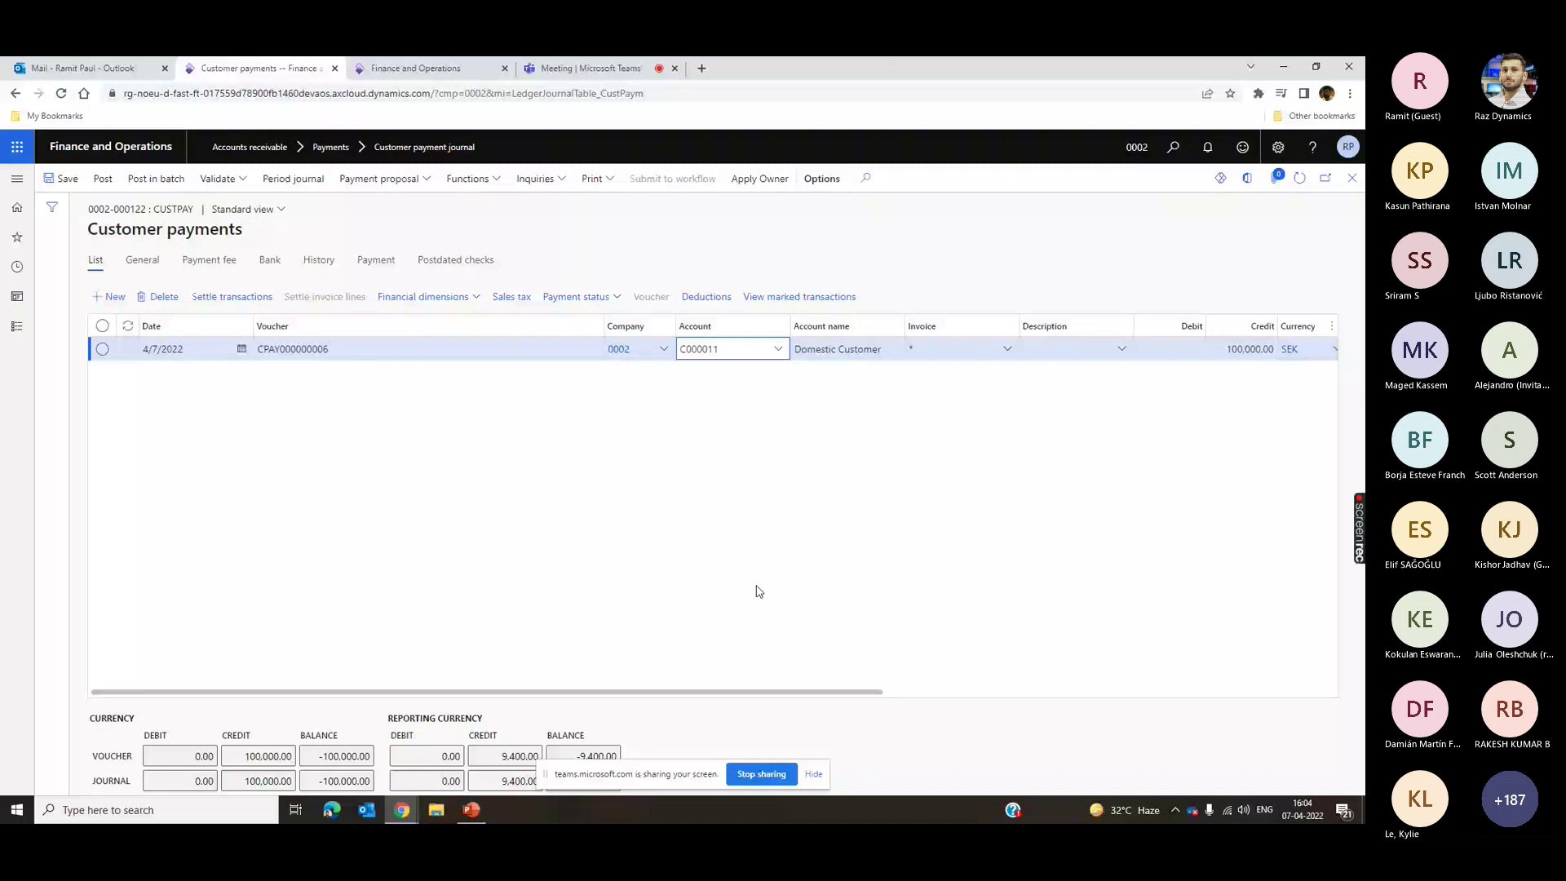
# - Set the payment line's offset account type to Bank and offset account to Citi, and post the payment journal
pyautogui.hscroll(5, 1052, 365)
pyautogui.click(1056, 349)
pyautogui.click(991, 500)
pyautogui.click(1166, 351)
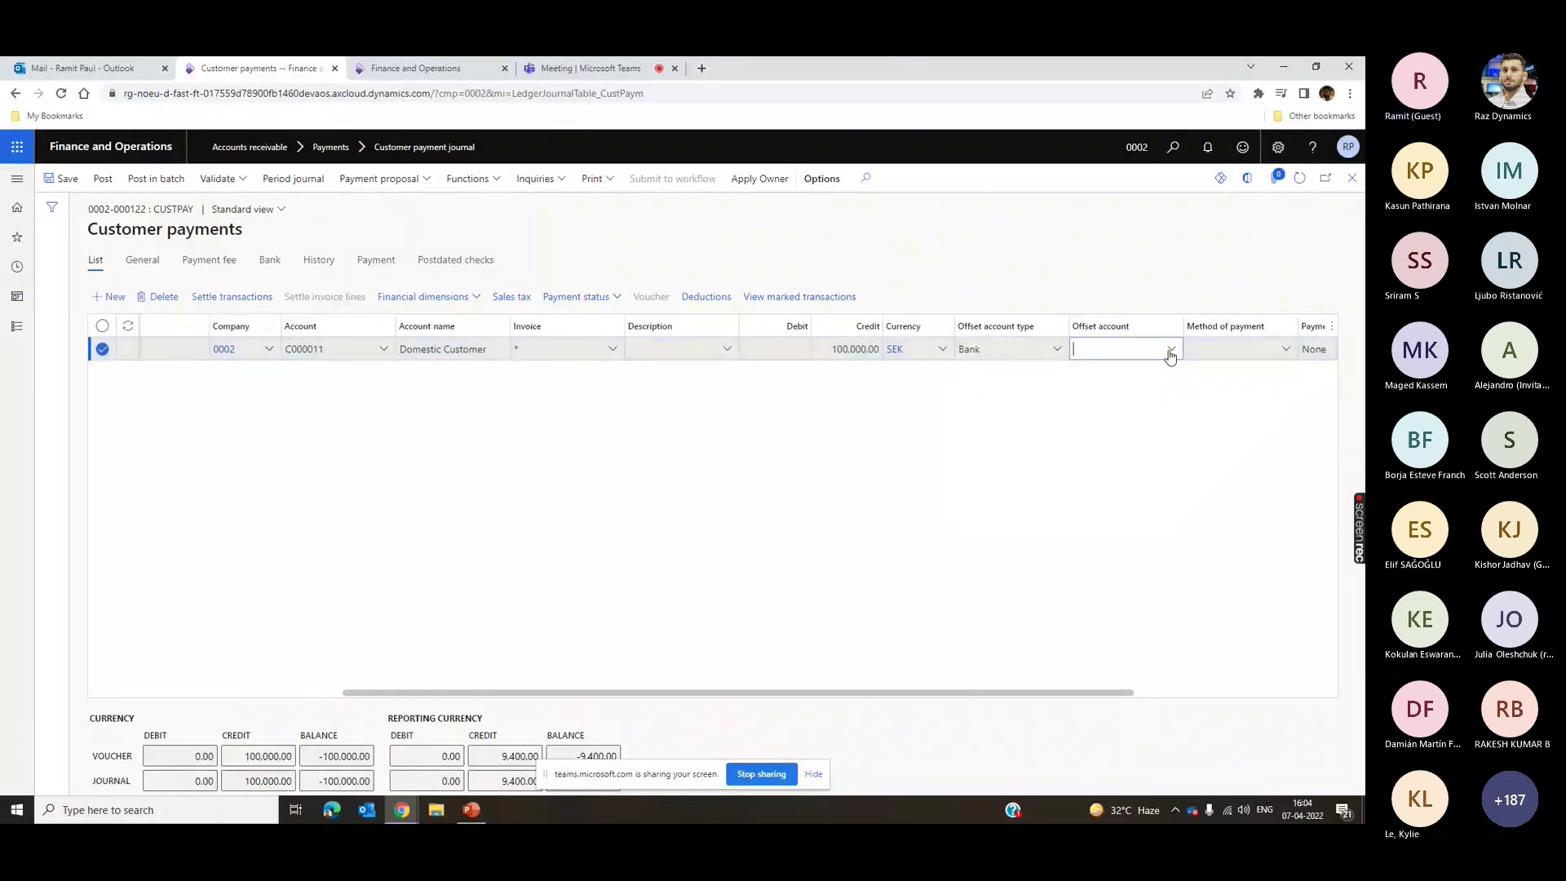
pyautogui.click(1170, 350)
pyautogui.press('Return')
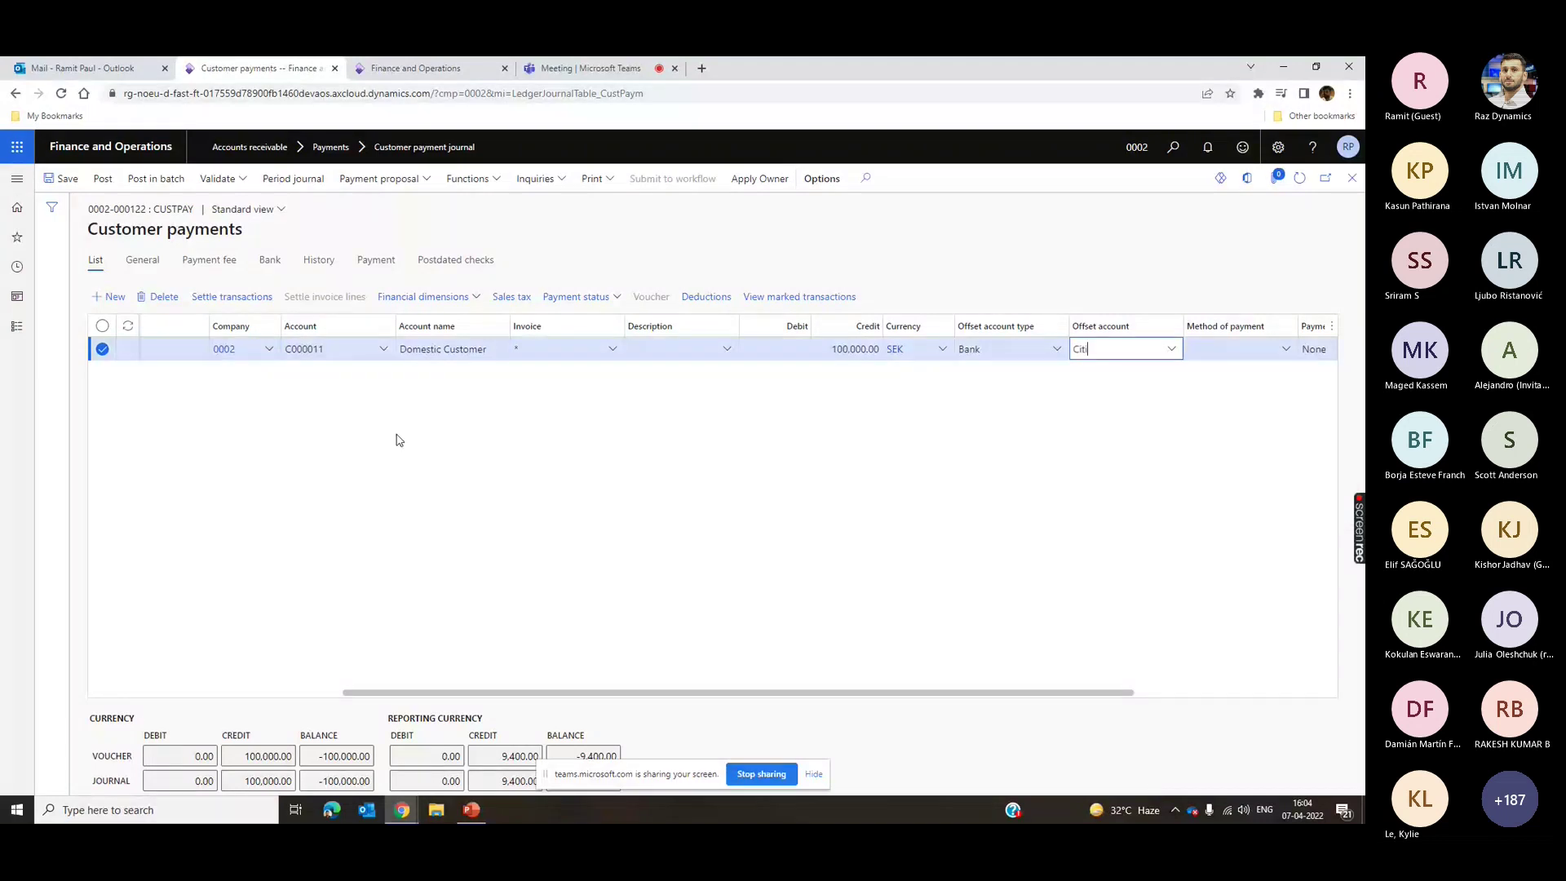
pyautogui.click(103, 178)
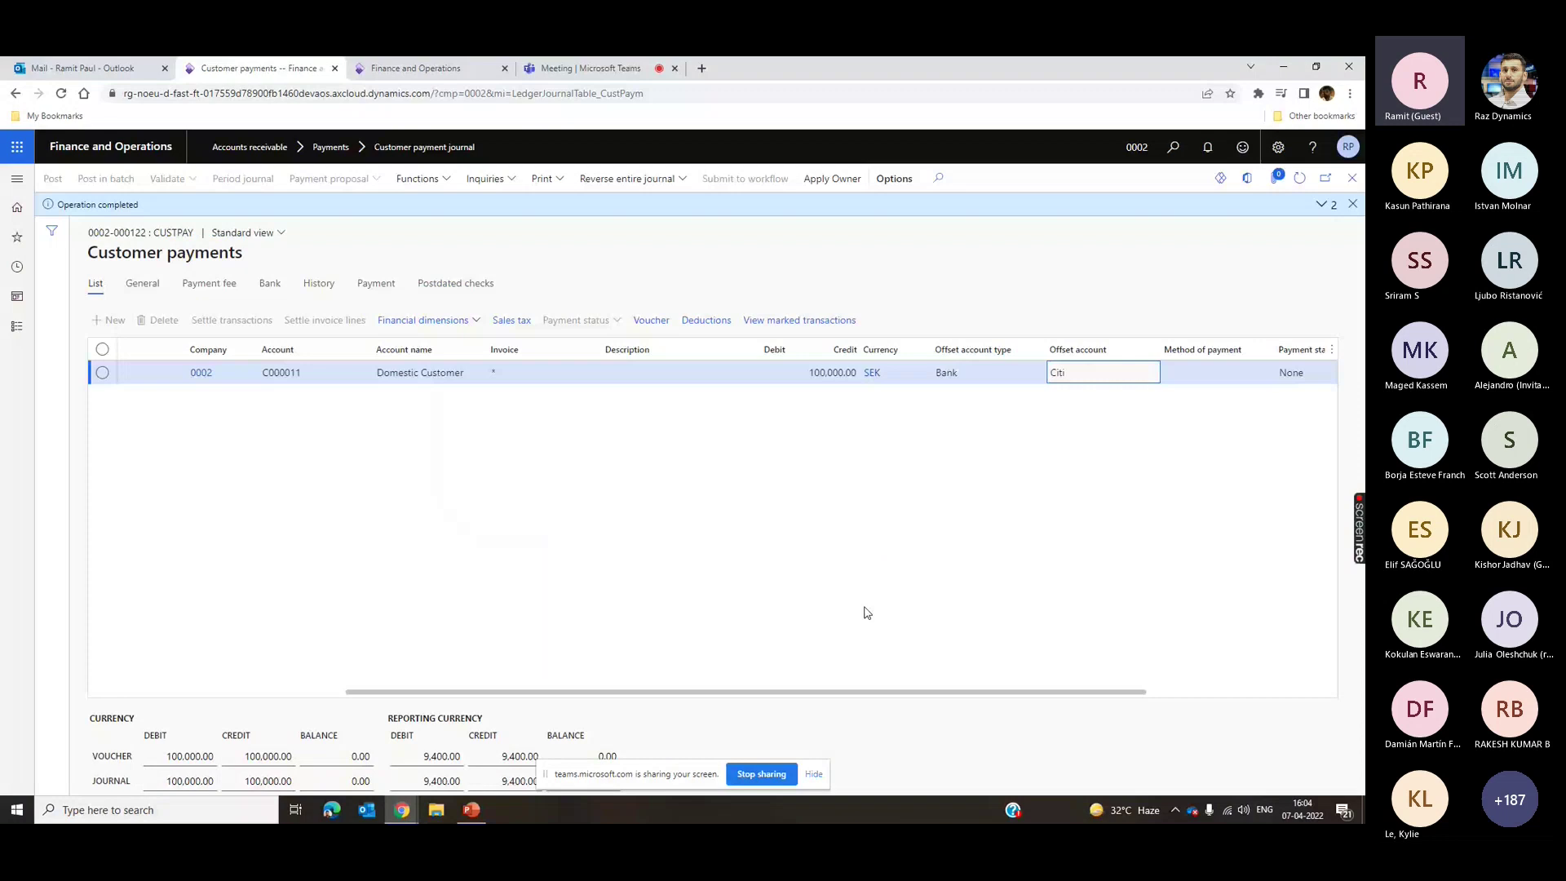
pyautogui.click(543, 373)
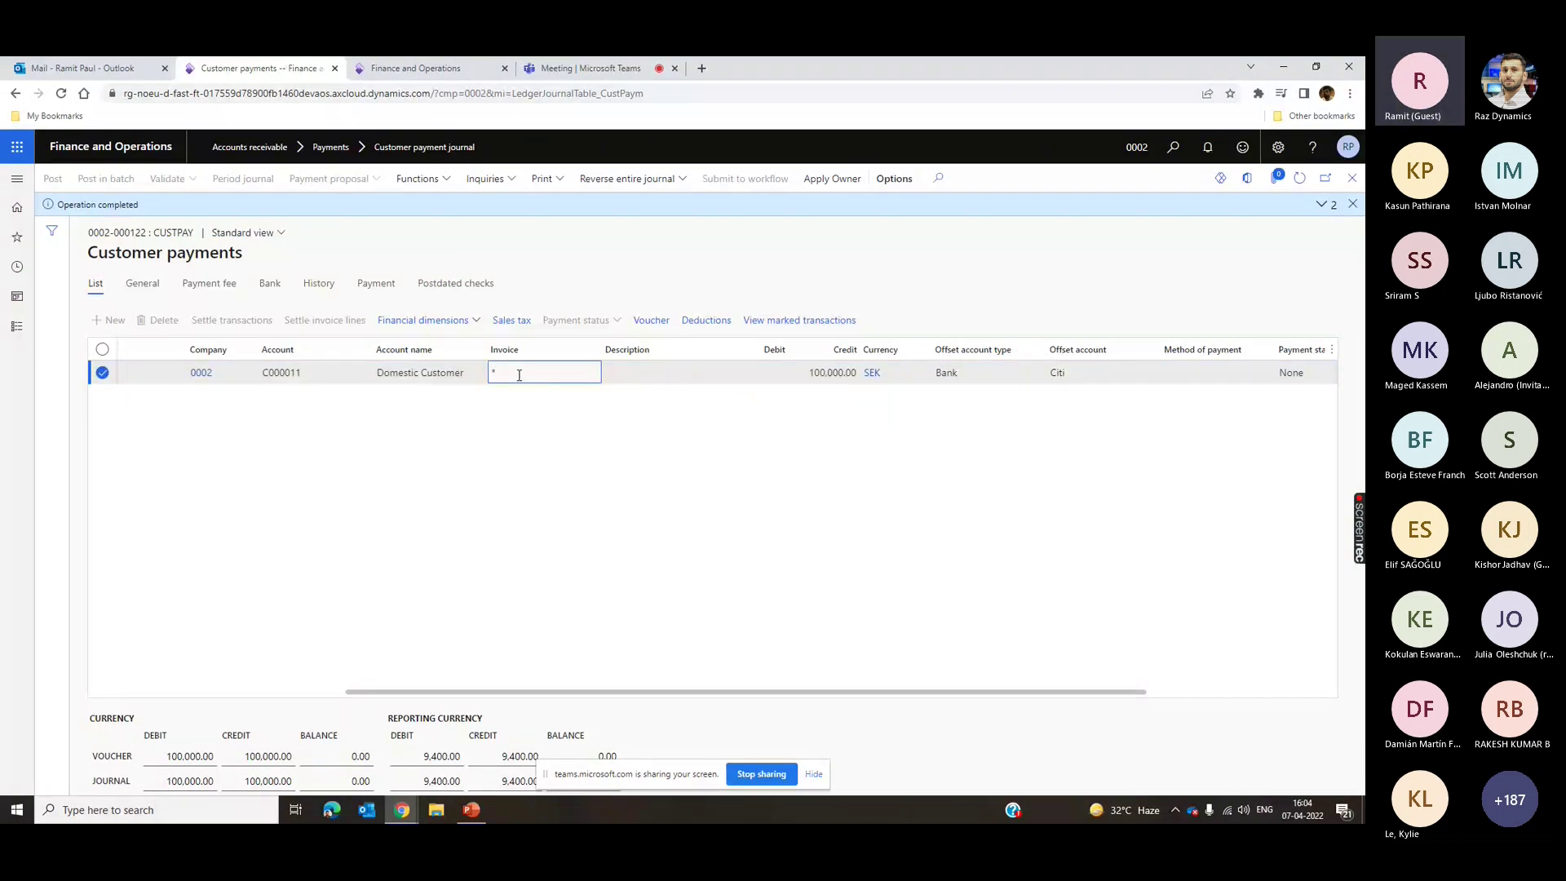
pyautogui.doubleClick(519, 375)
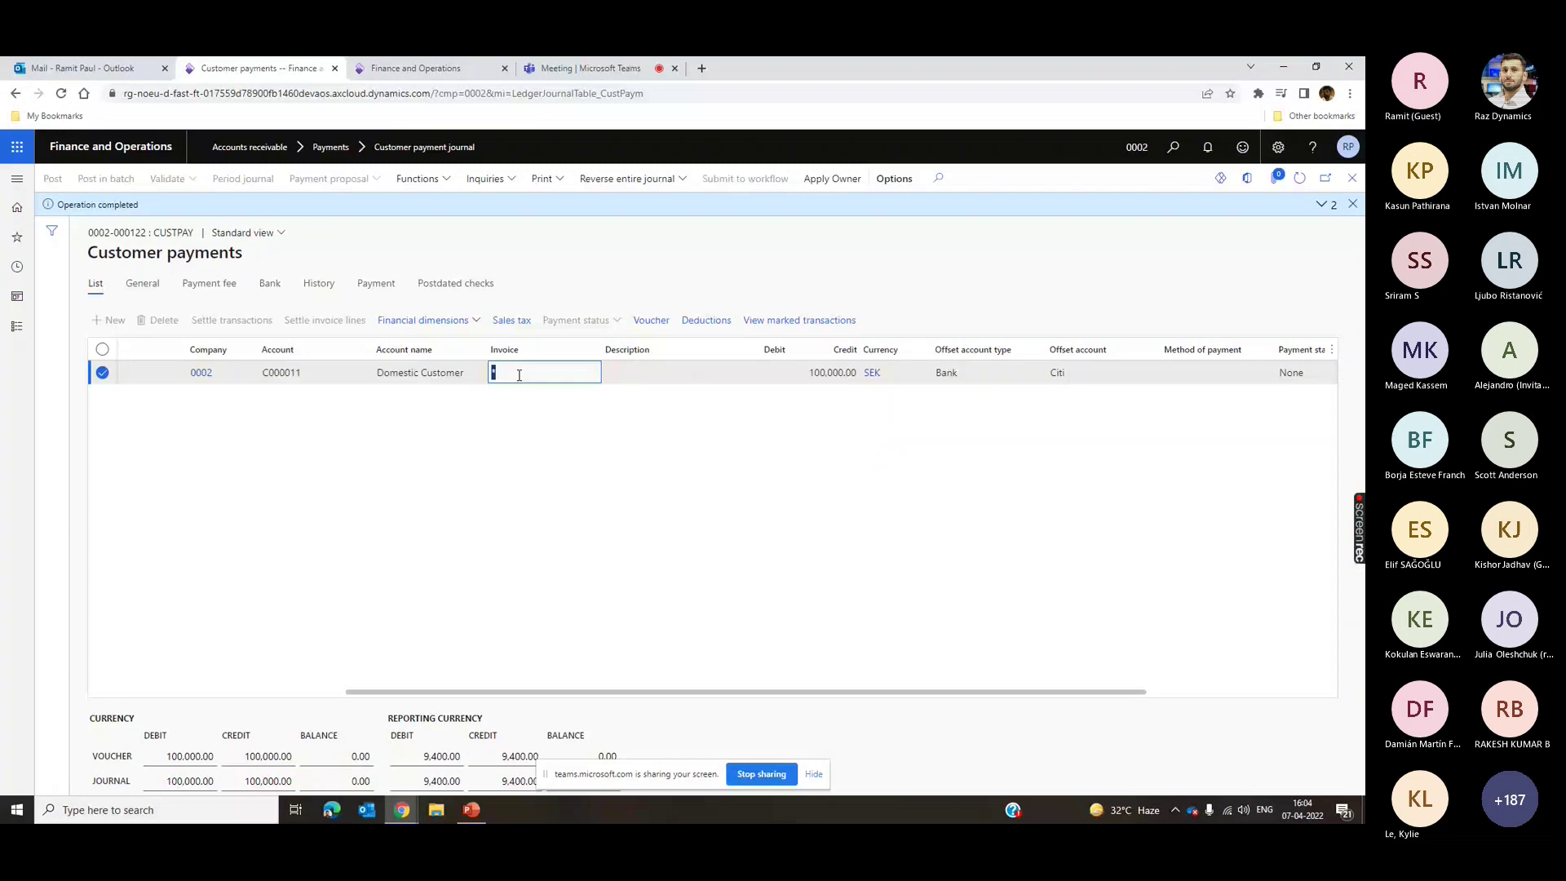
# - Generate the Monthly settlement period's sales tax report from 4/1/2022 for the posted payment, and close the report
pyautogui.click(23, 324)
pyautogui.scroll(-8, 166, 712)
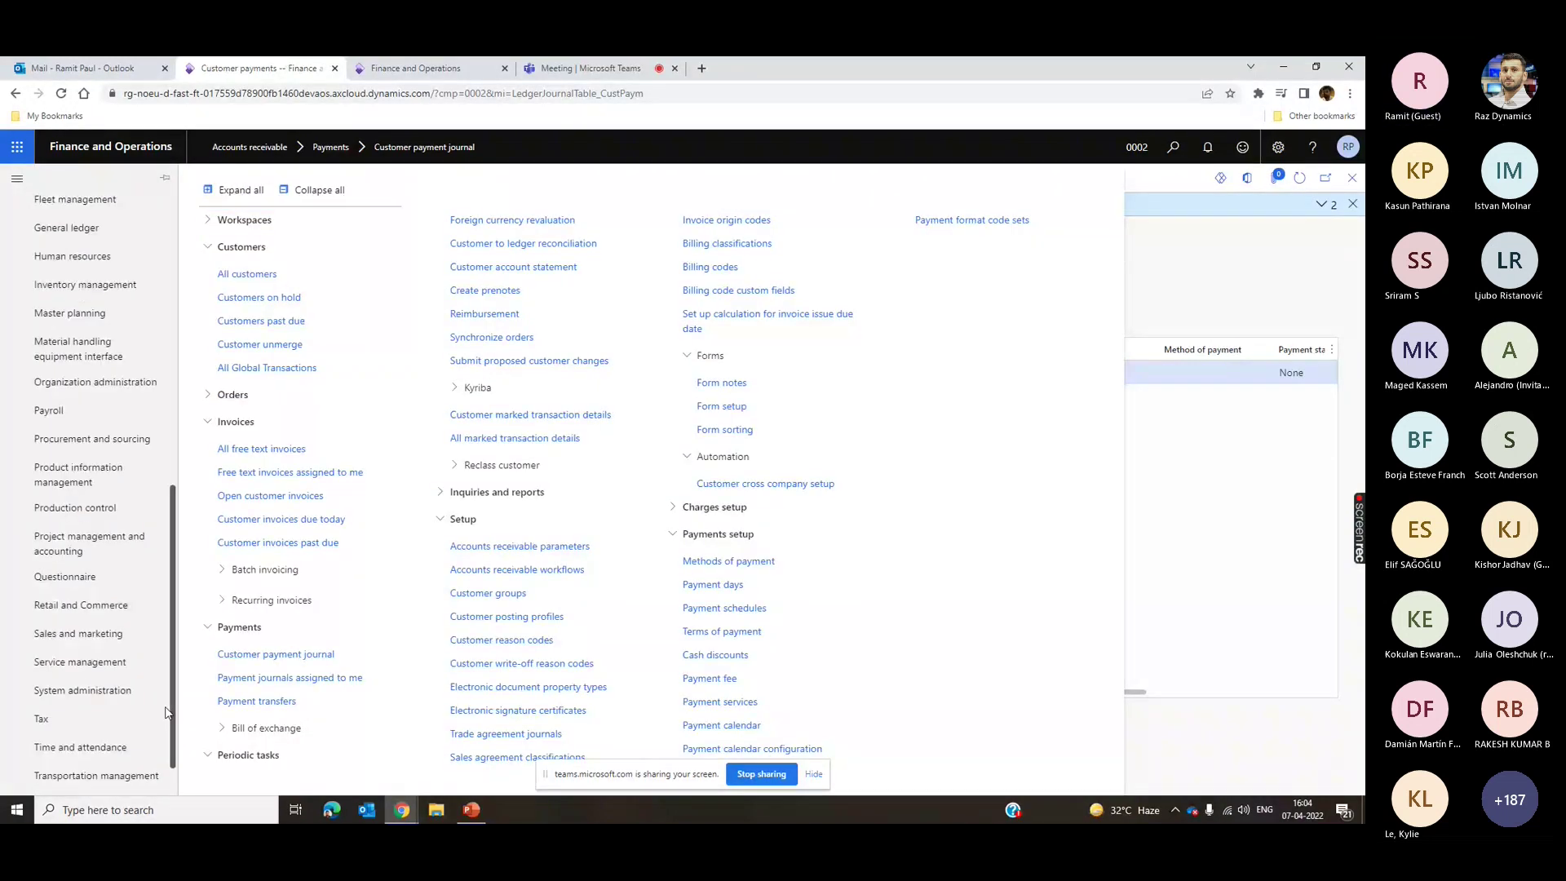
pyautogui.click(97, 718)
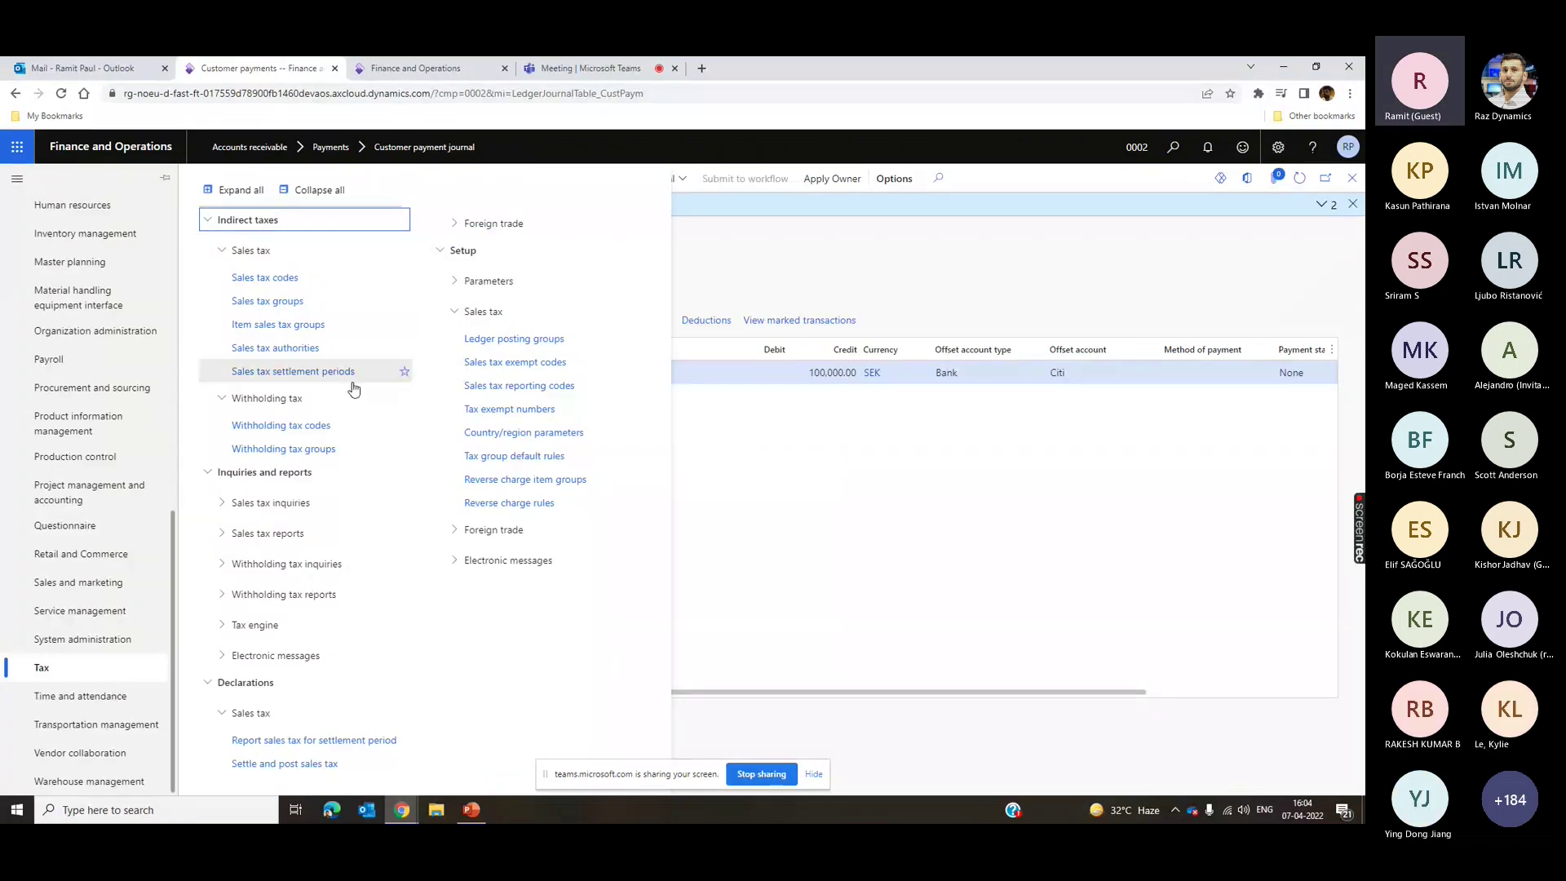
pyautogui.click(340, 743)
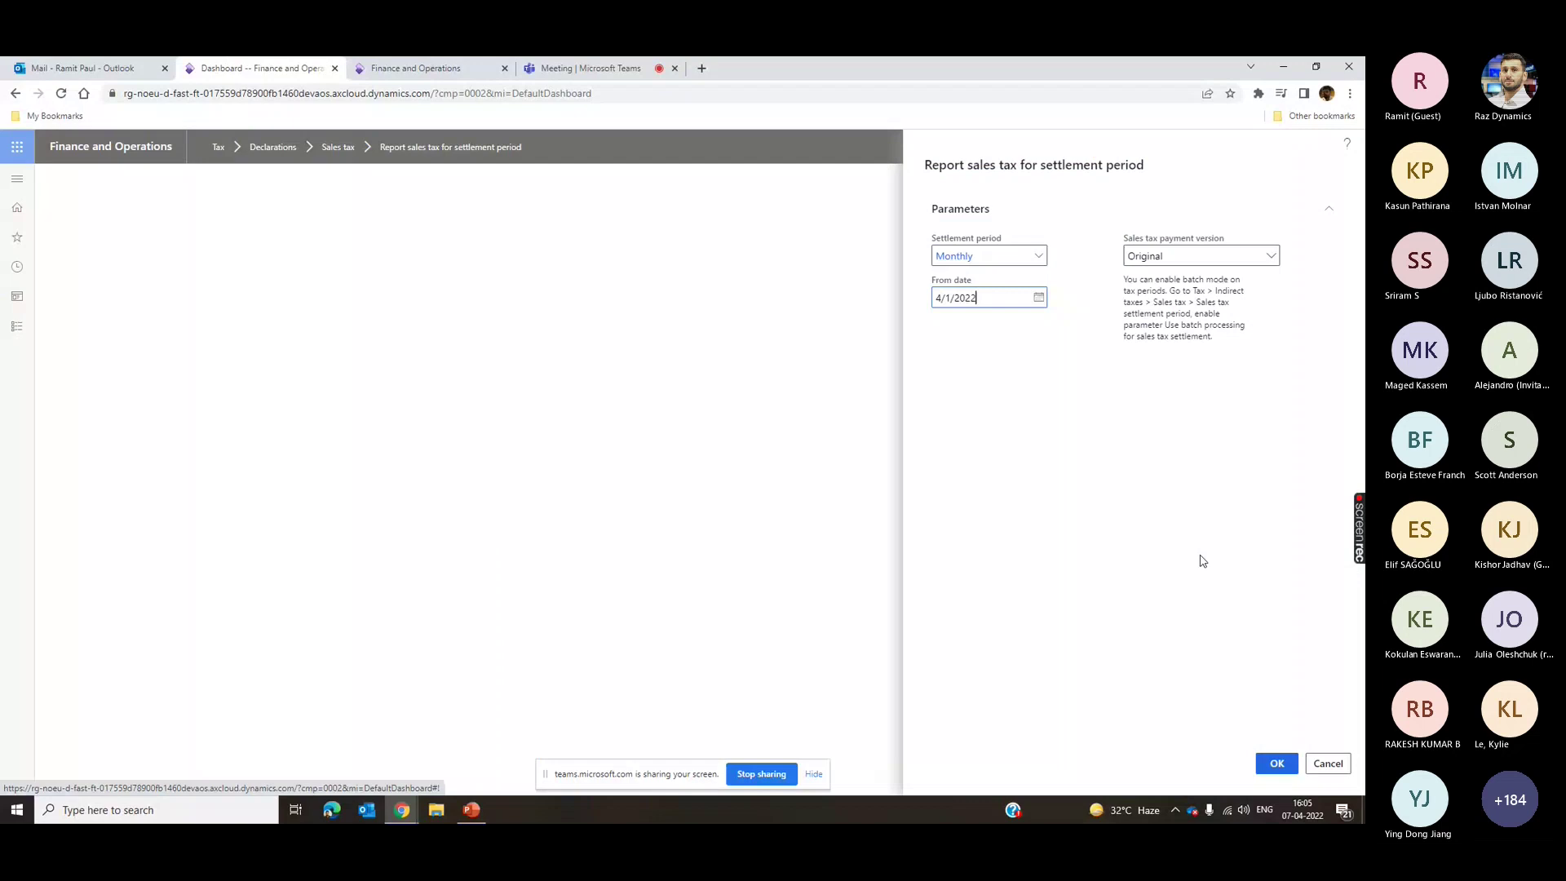
pyautogui.click(1288, 768)
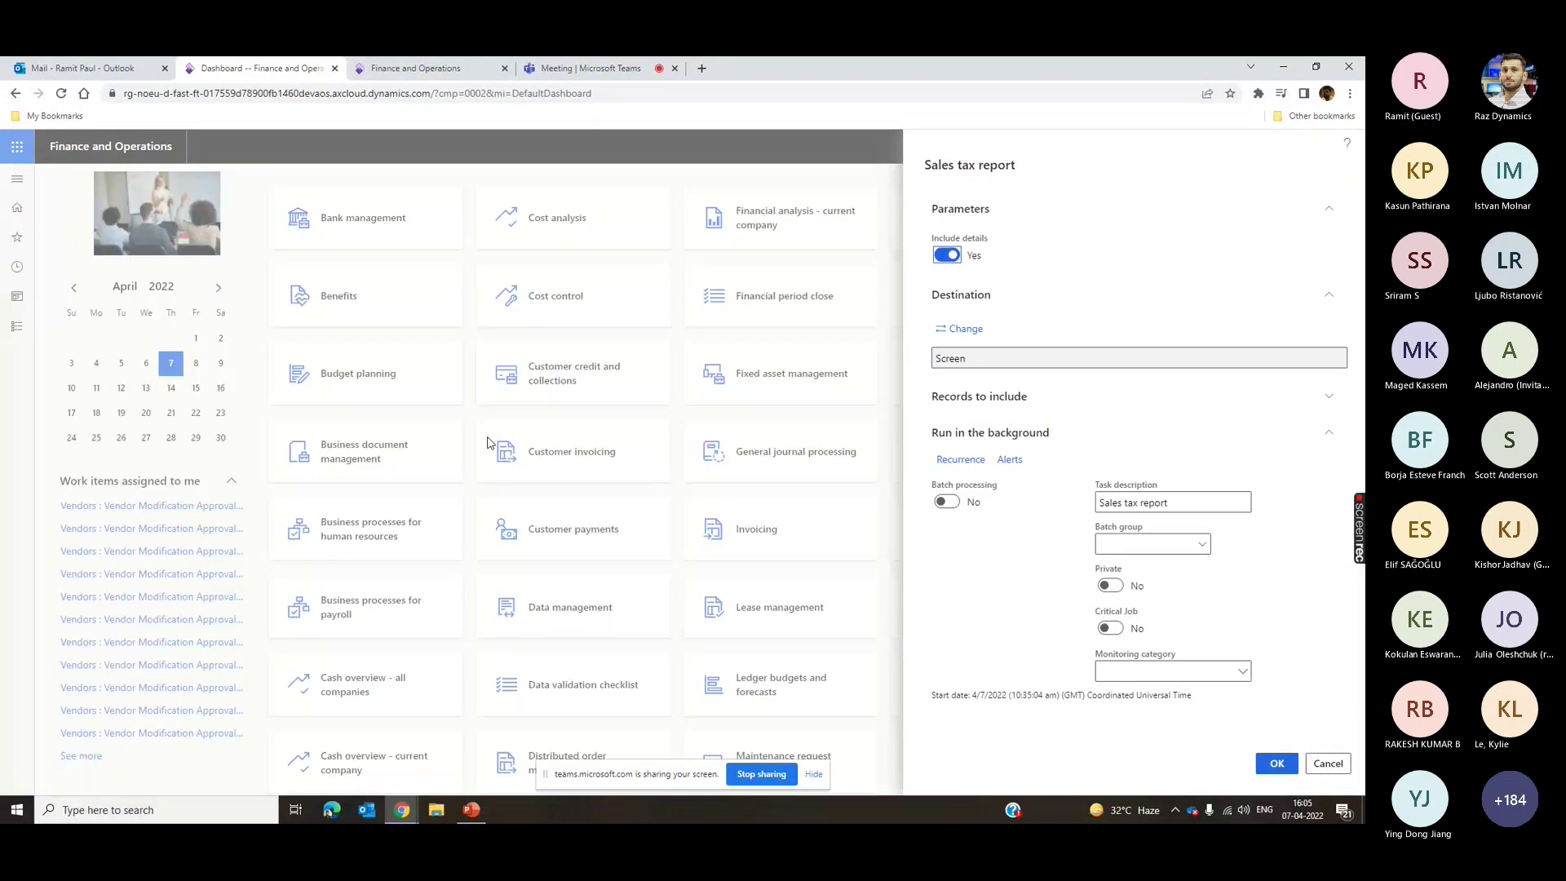
pyautogui.click(1278, 765)
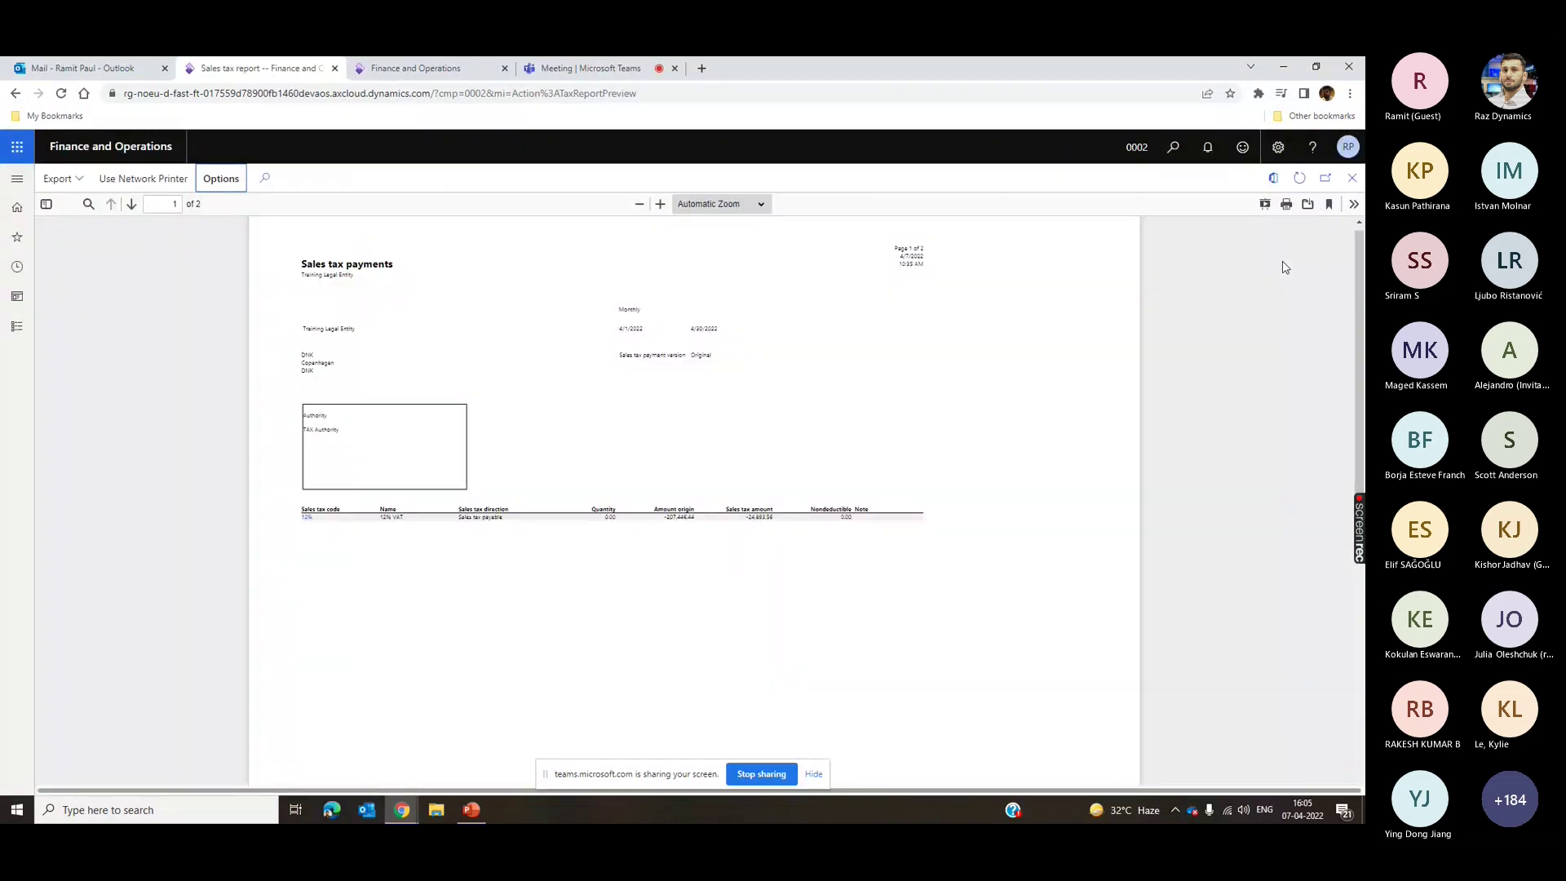
pyautogui.press('Escape')
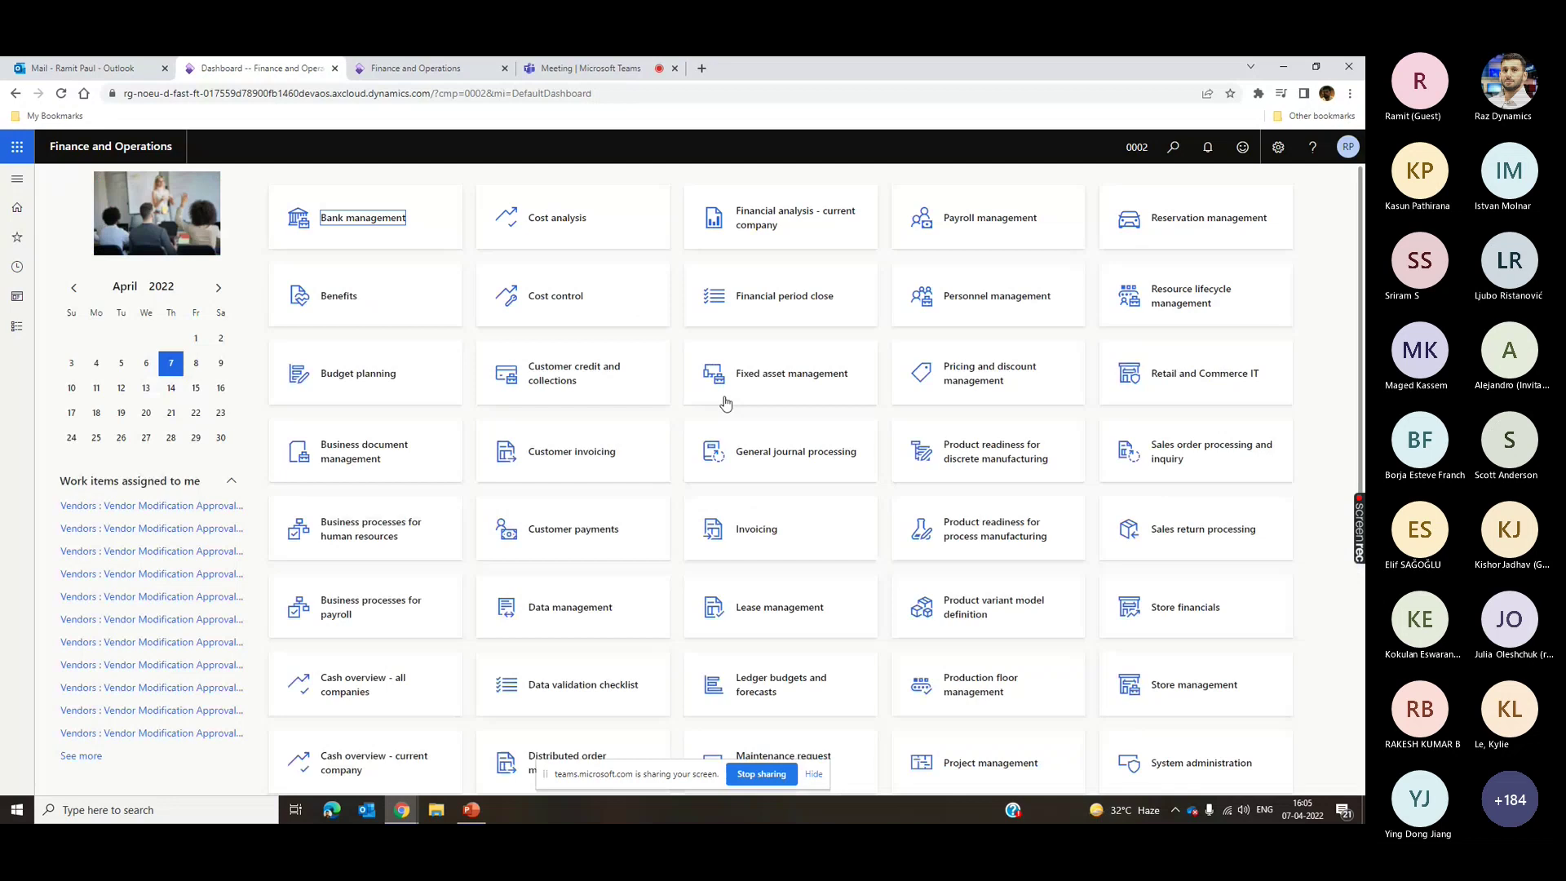
# - Rerun the Monthly sales tax settlement report with 4/1/2022 as the from date and details included
pyautogui.click(21, 330)
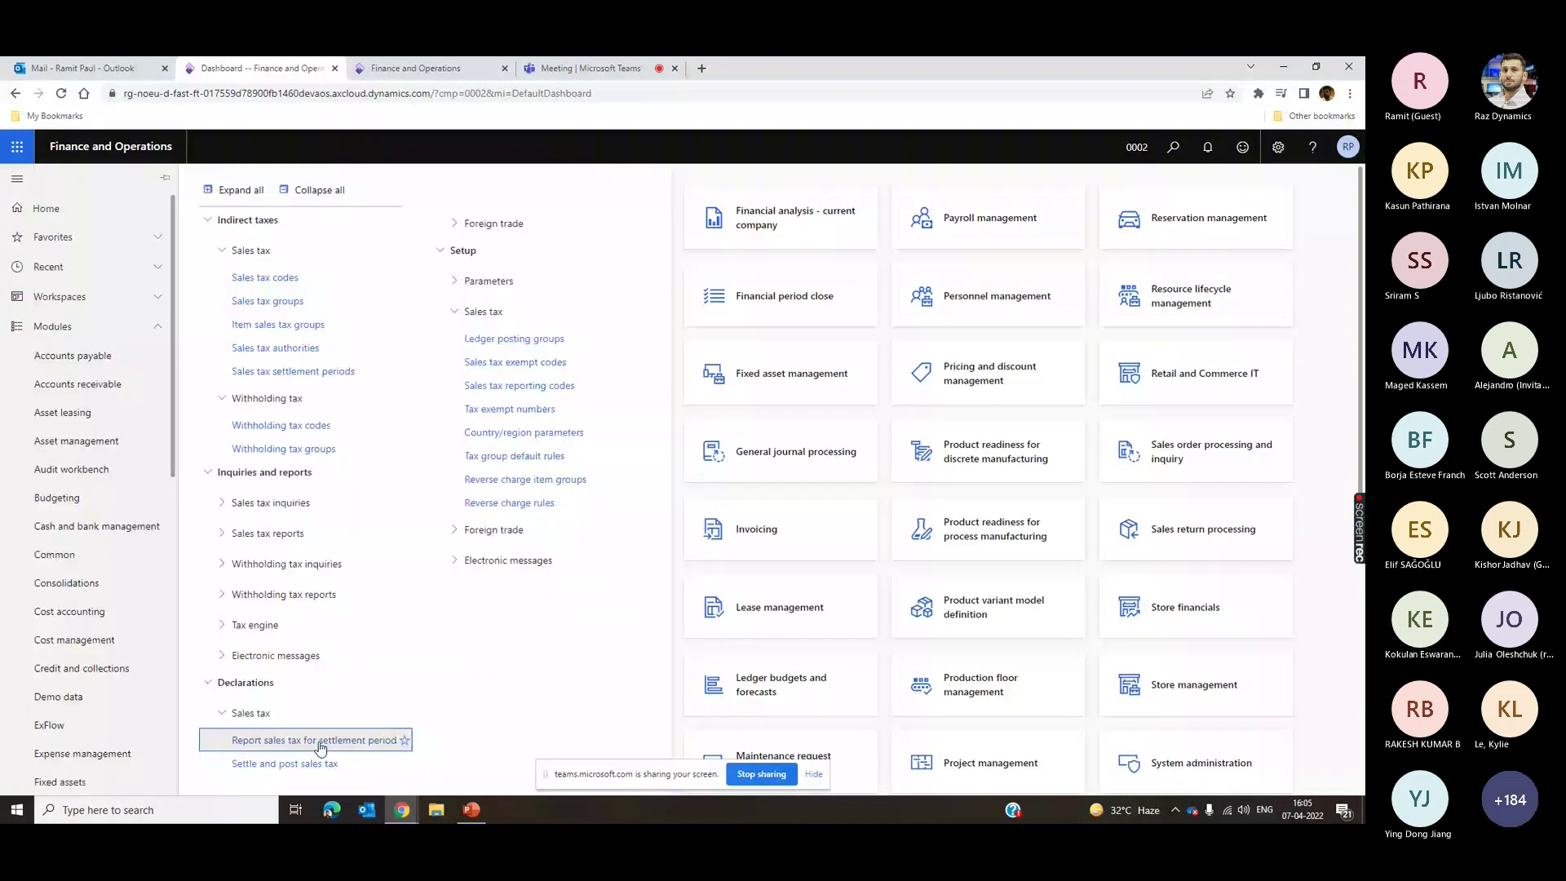
pyautogui.click(318, 741)
pyautogui.click(1039, 298)
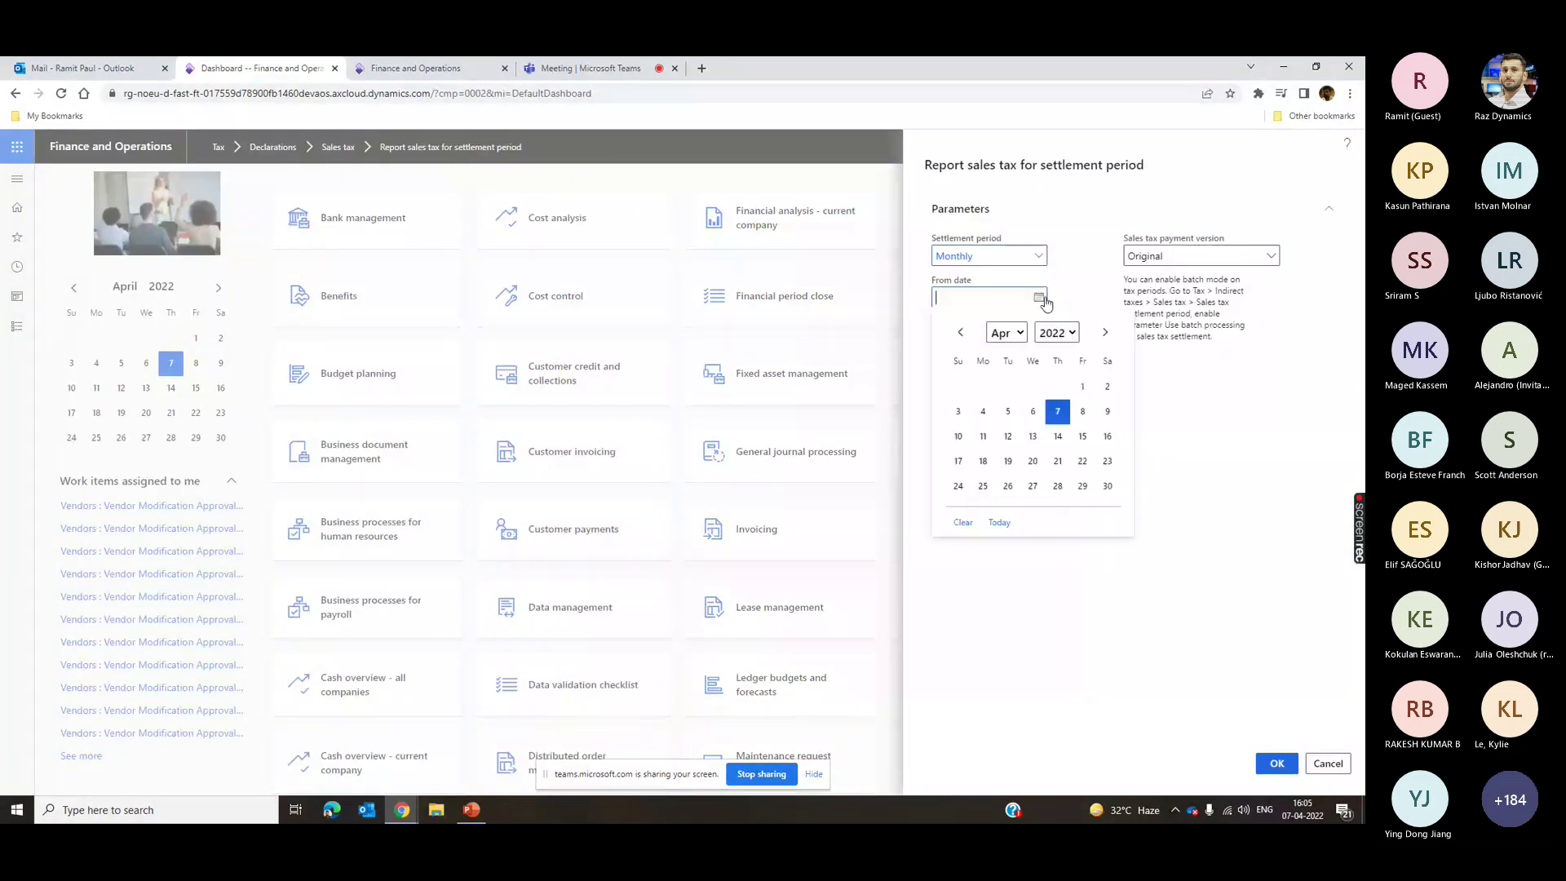
pyautogui.click(1082, 386)
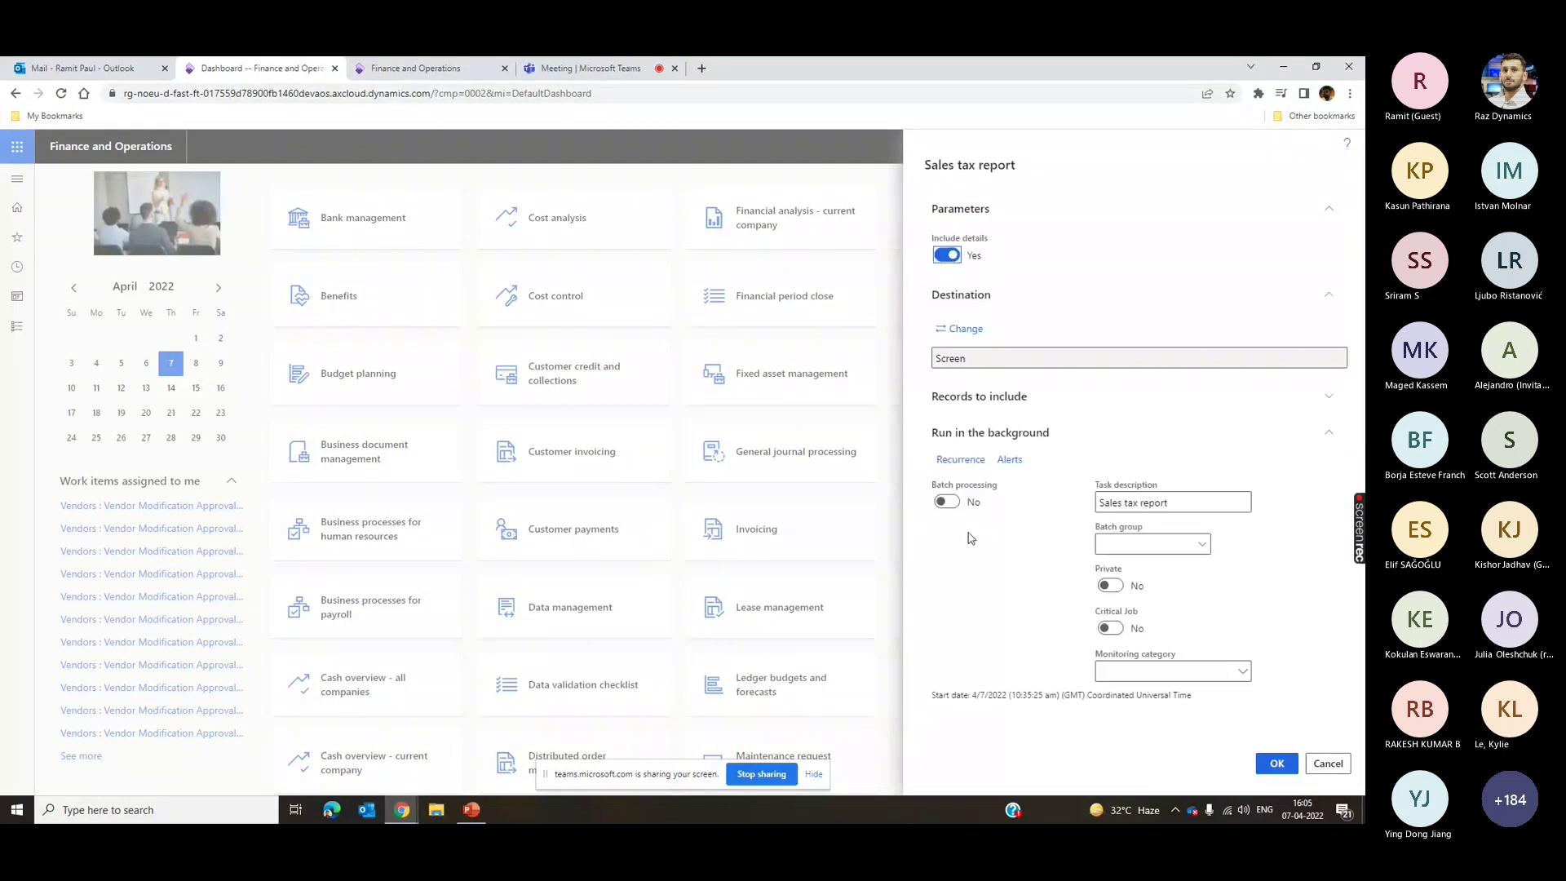
pyautogui.click(1288, 767)
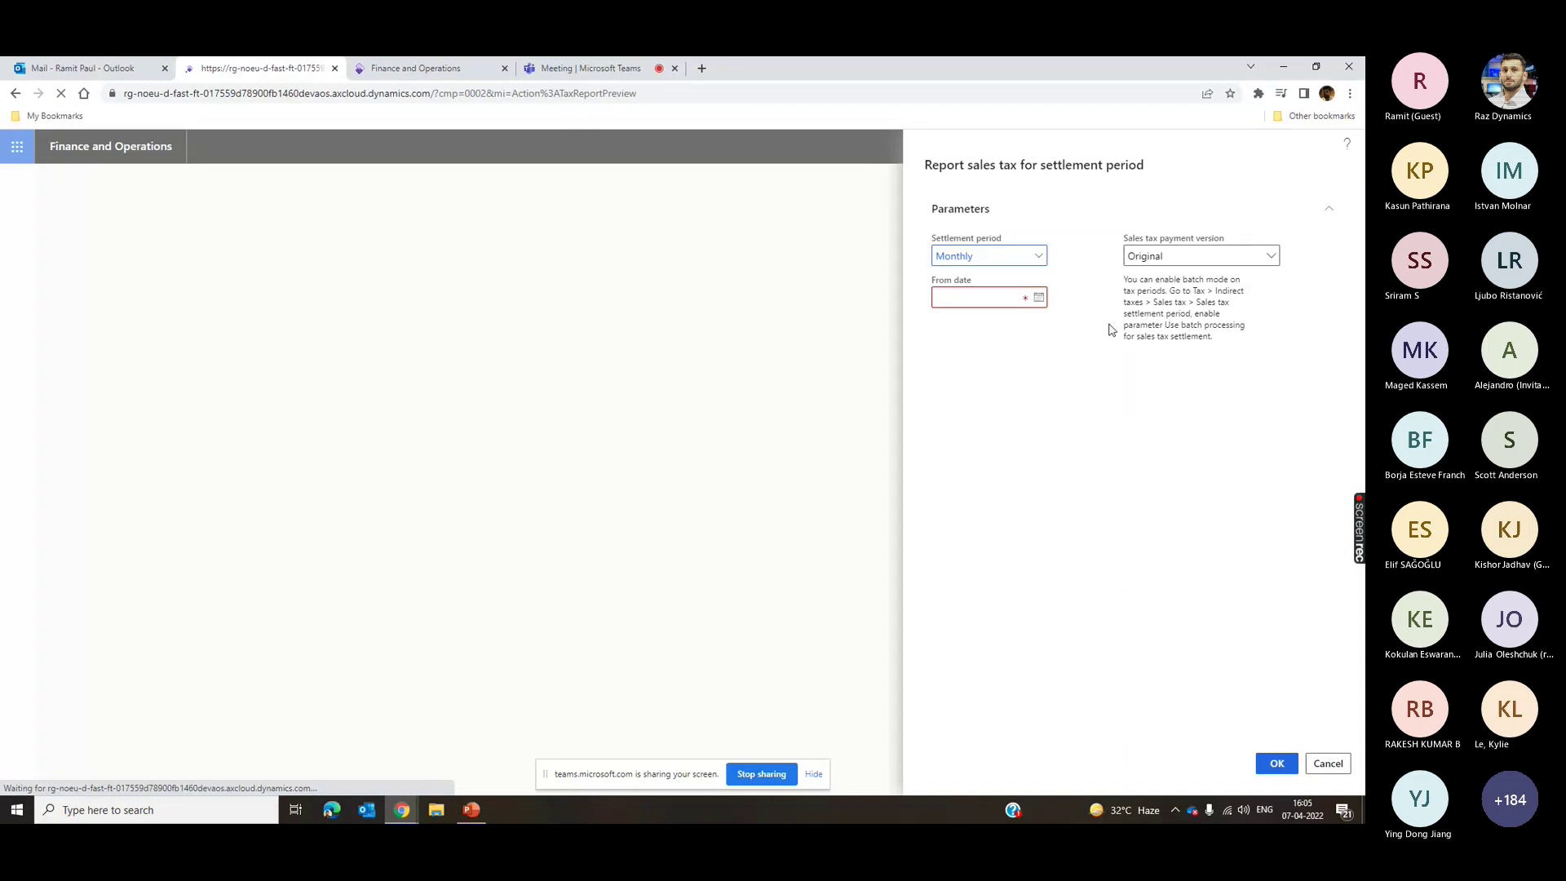
# - Generate the Monthly settlement period's sales tax report from 4/1/2022 with the Total list payment version, and close the report
pyautogui.click(1039, 297)
pyautogui.click(1075, 387)
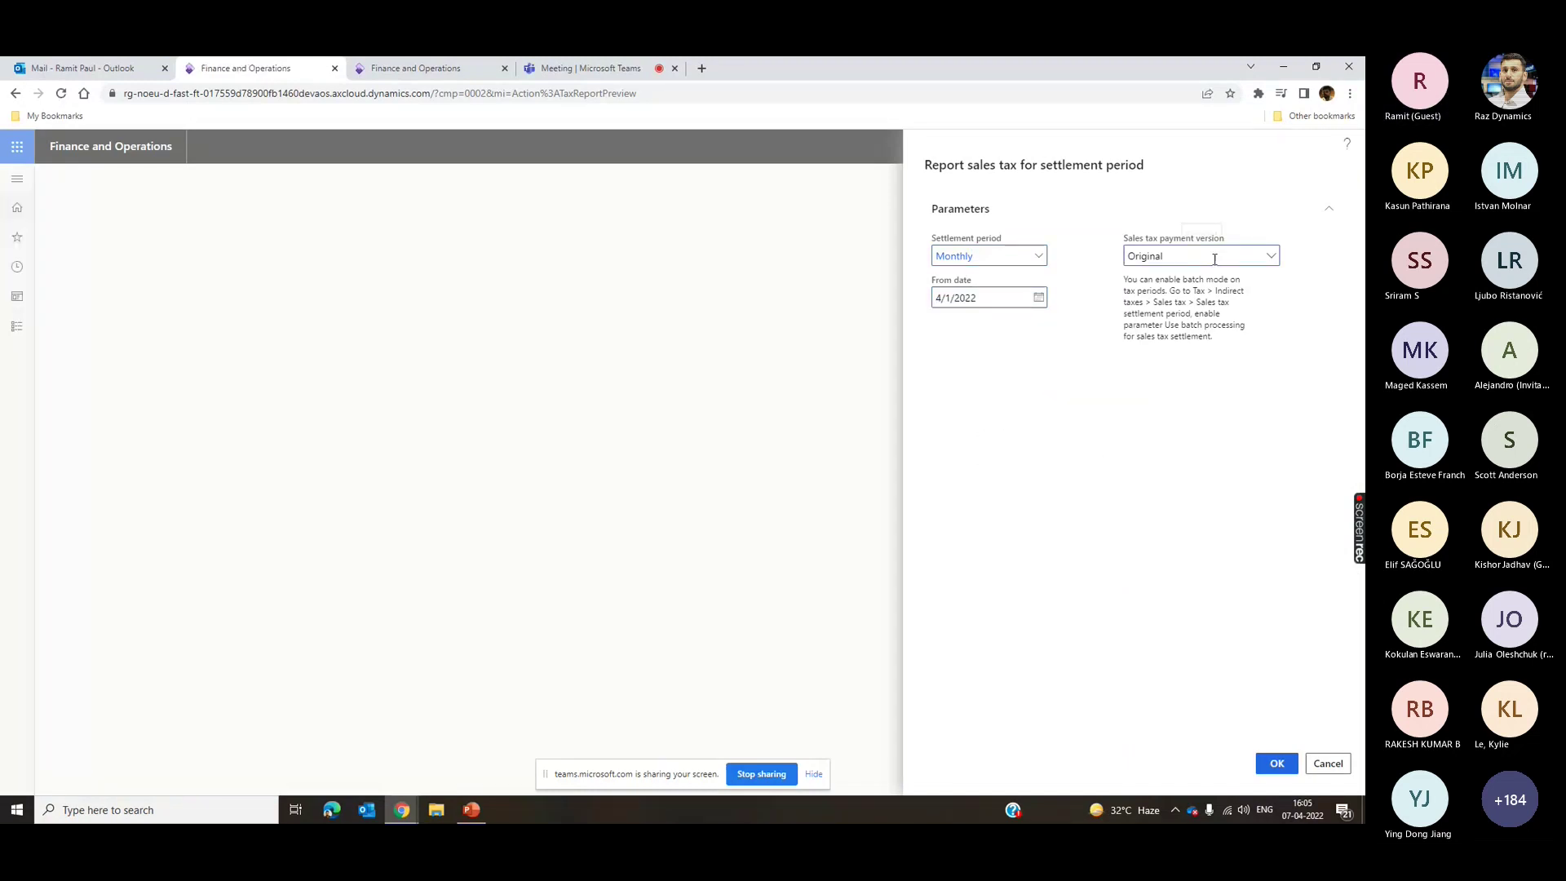
pyautogui.click(1215, 258)
pyautogui.click(1202, 320)
pyautogui.click(1167, 252)
pyautogui.click(1166, 343)
pyautogui.click(1278, 763)
pyautogui.click(1278, 763)
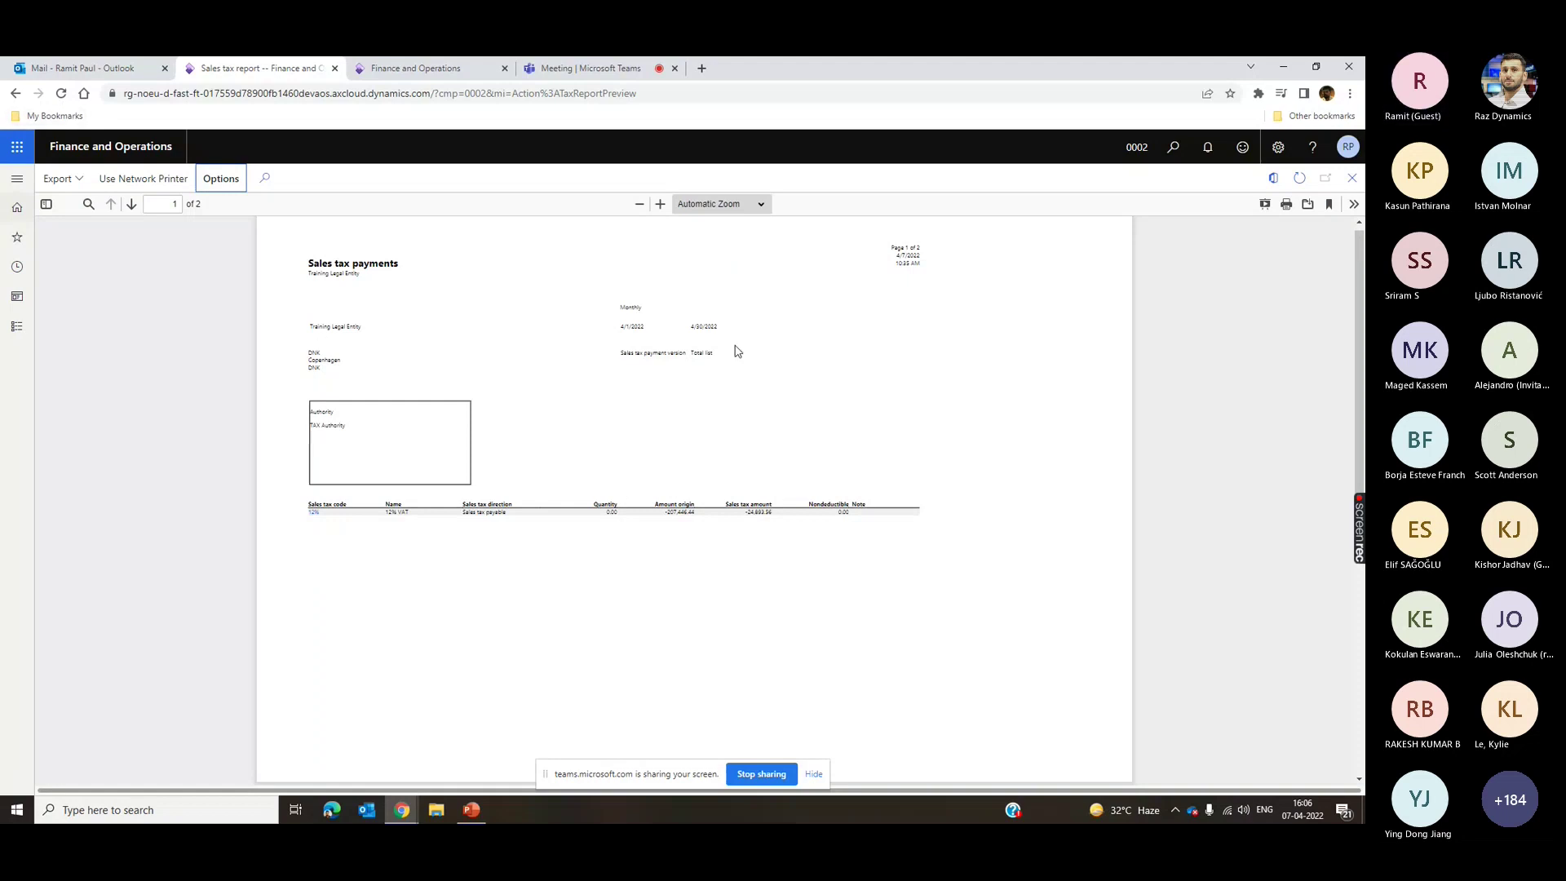
pyautogui.click(1352, 179)
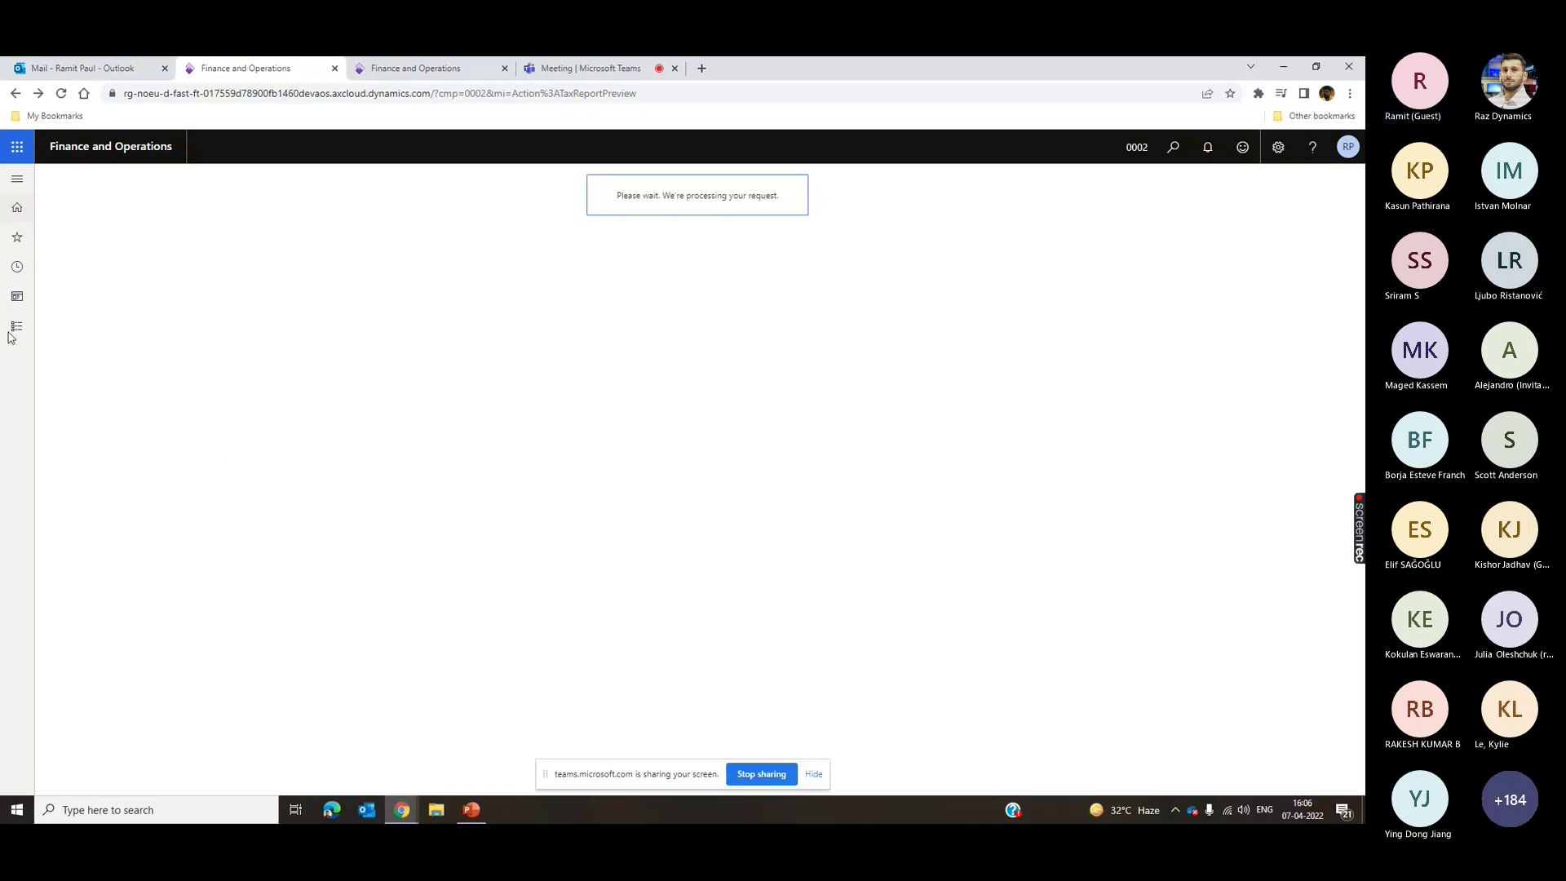
# - Open the Report sales tax for settlement period form from the Tax module's sales tax declarations
pyautogui.click(17, 326)
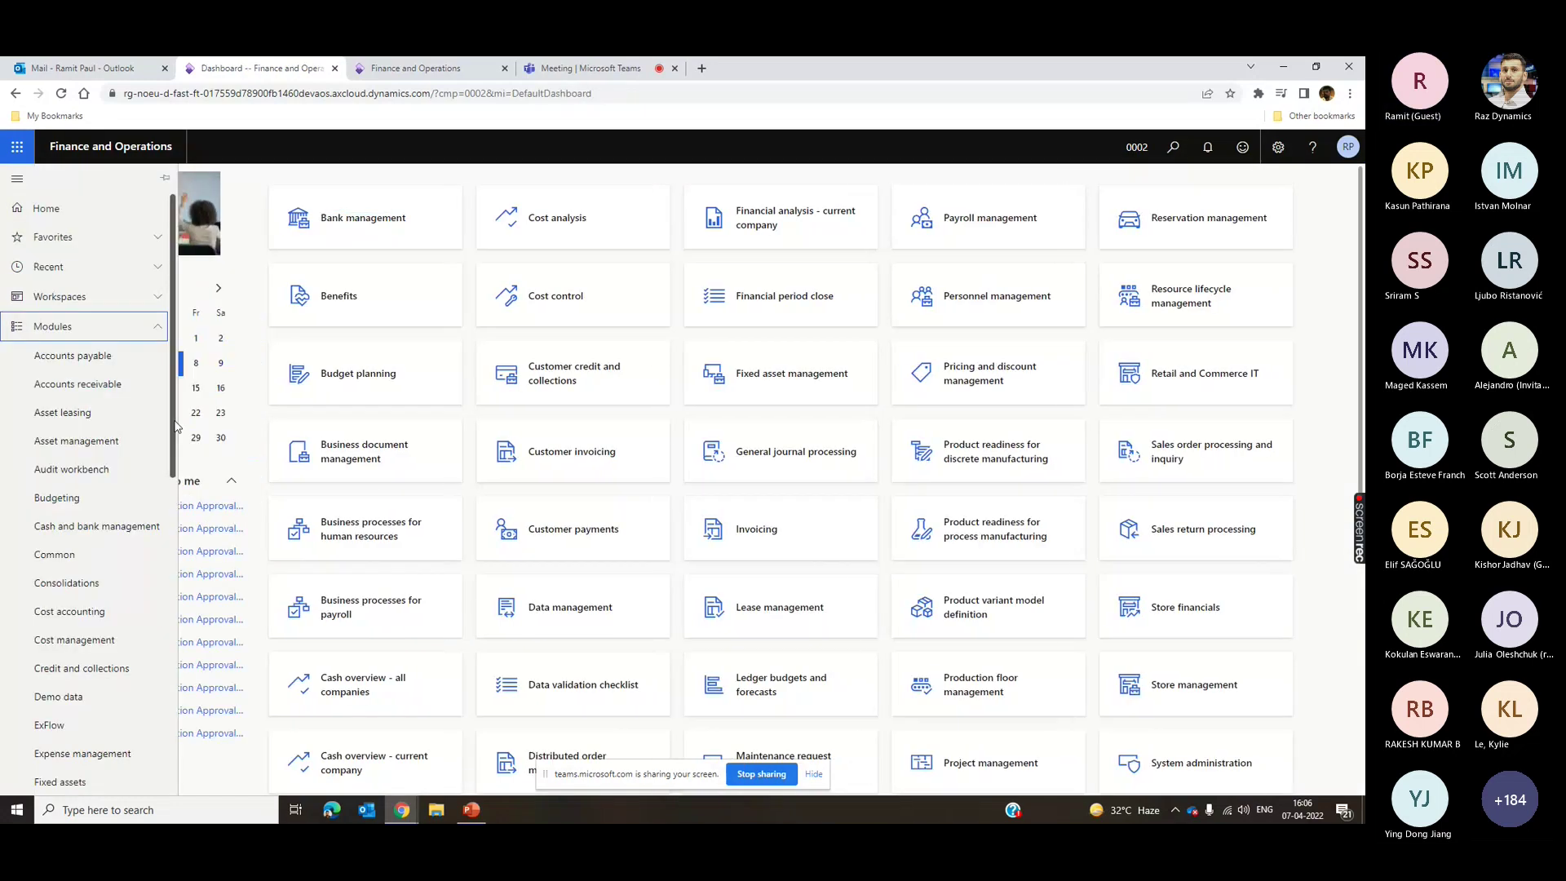
pyautogui.moveTo(173, 426); pyautogui.dragTo(173, 749)
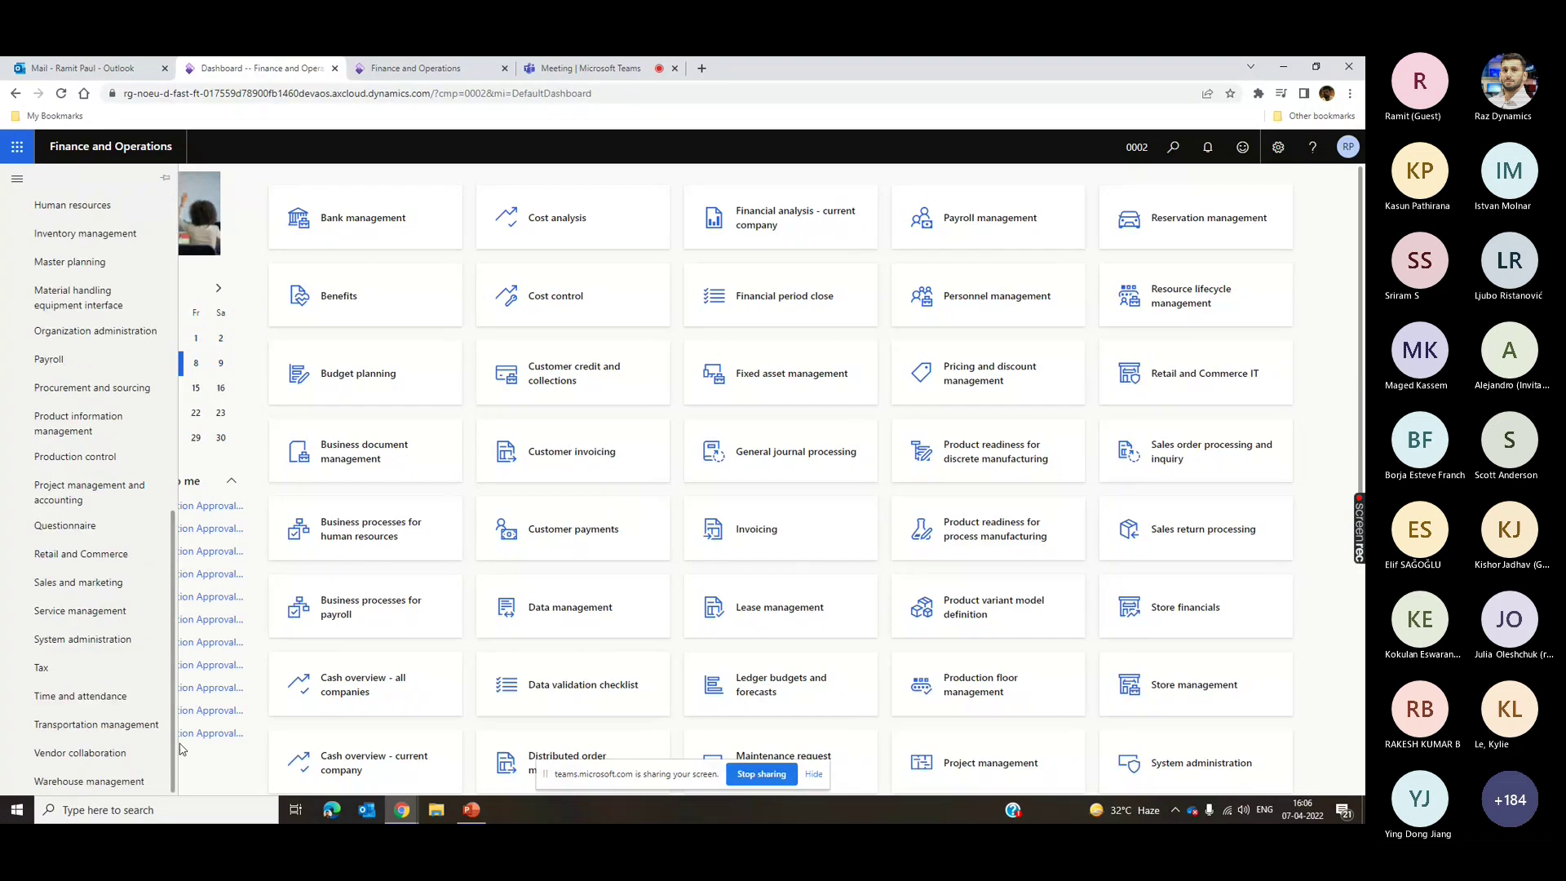
pyautogui.click(42, 668)
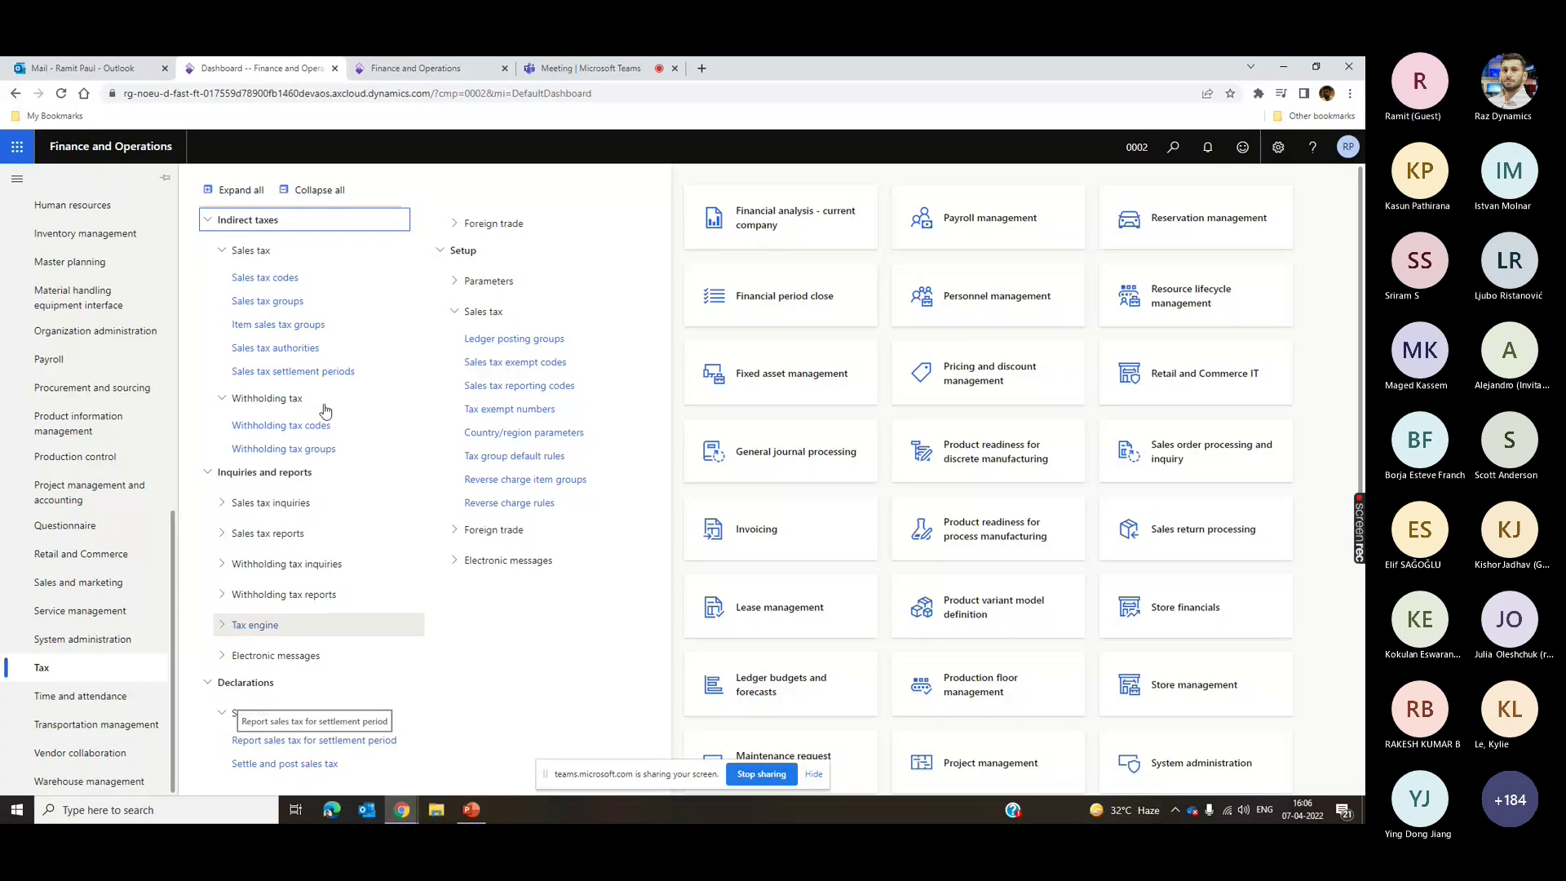
pyautogui.click(310, 741)
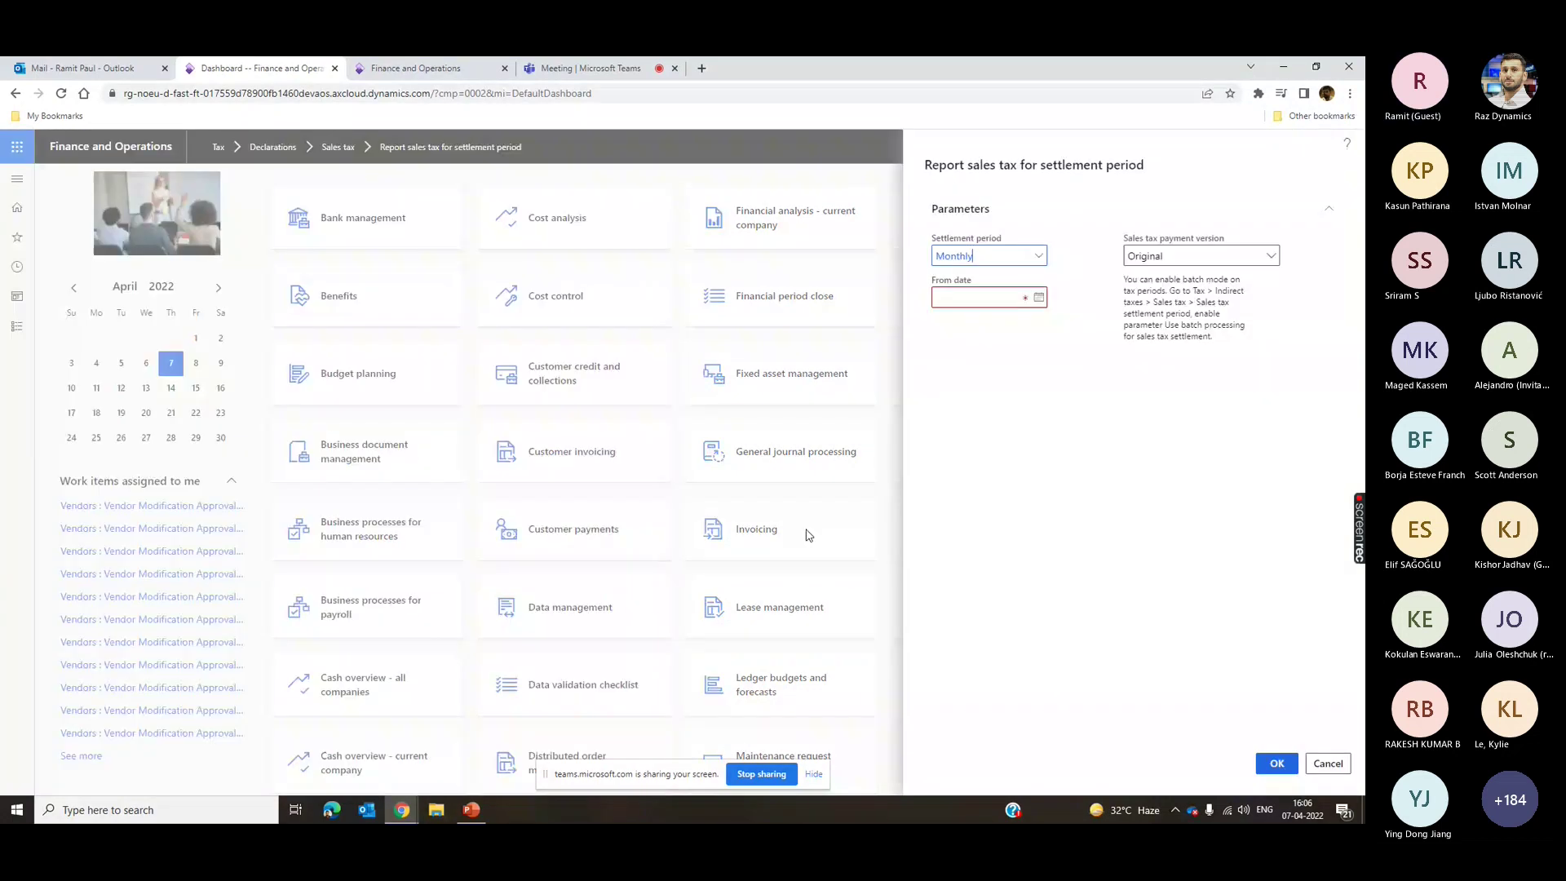
# - Clear and reselect Monthly as the settlement period, and confirm the parameters with 4/1/2022 as the from date
pyautogui.press('BackSpace')
pyautogui.press('BackSpace')
pyautogui.press('BackSpace')
pyautogui.press('BackSpace')
pyautogui.press('BackSpace')
pyautogui.press('BackSpace')
pyautogui.press('BackSpace')
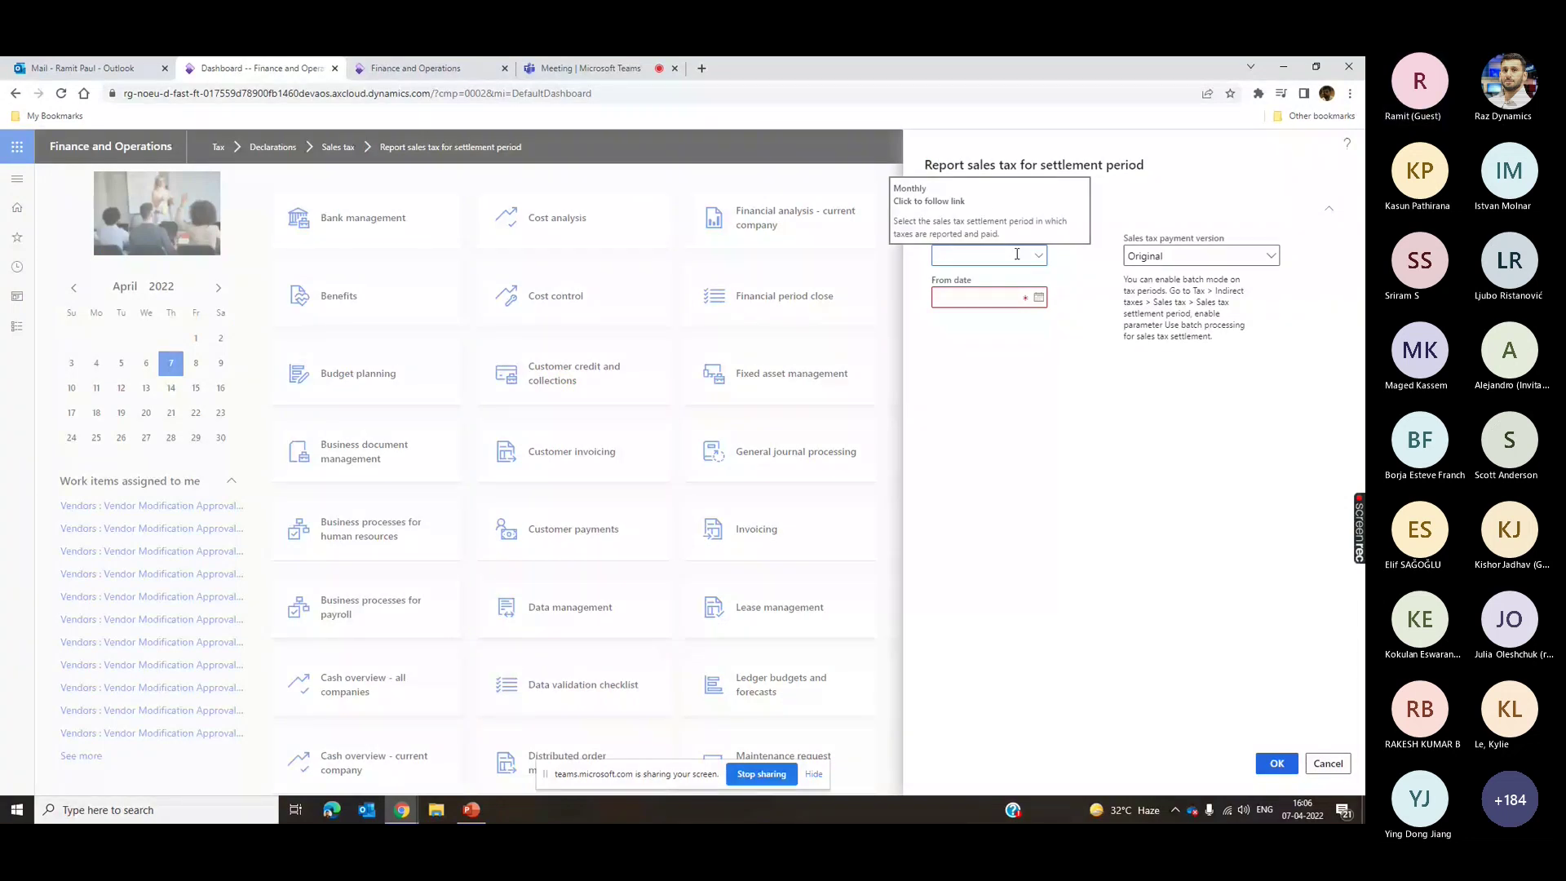
pyautogui.click(1018, 254)
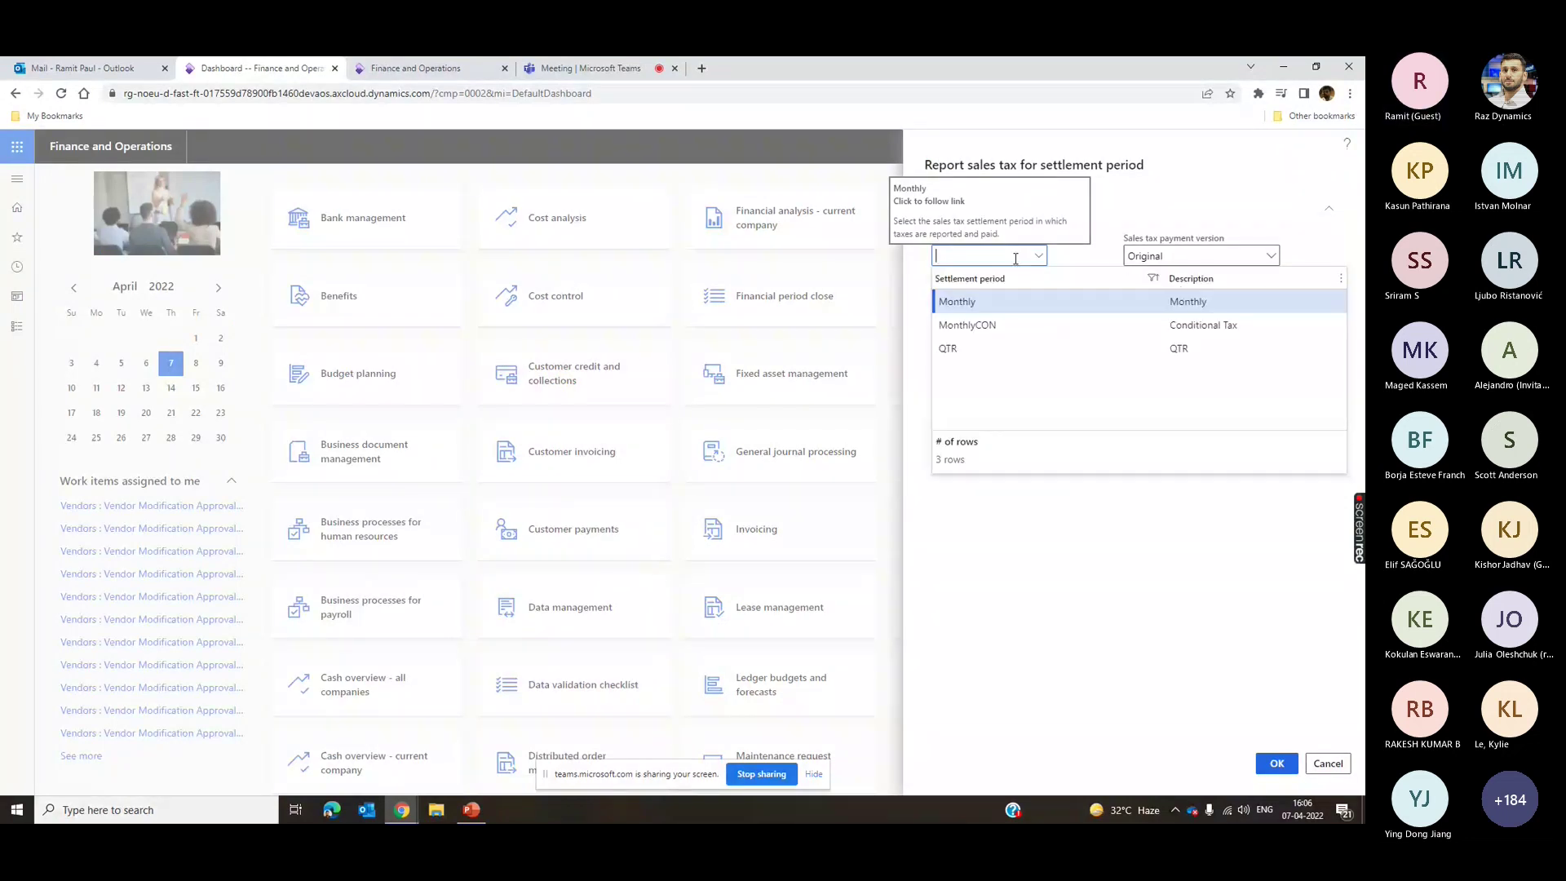
pyautogui.click(1008, 304)
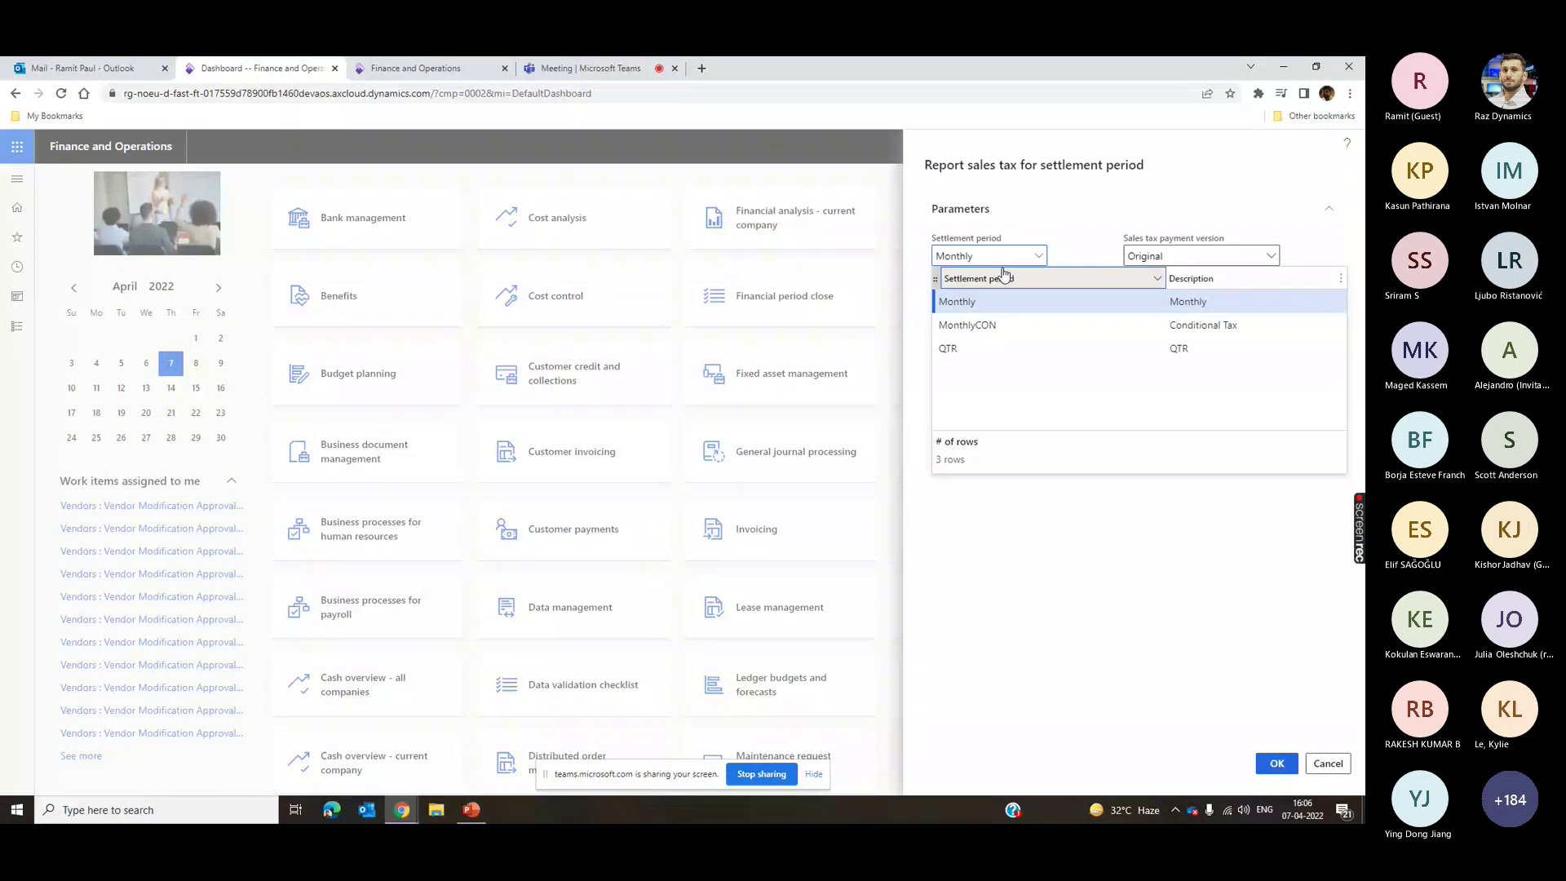
pyautogui.click(1007, 262)
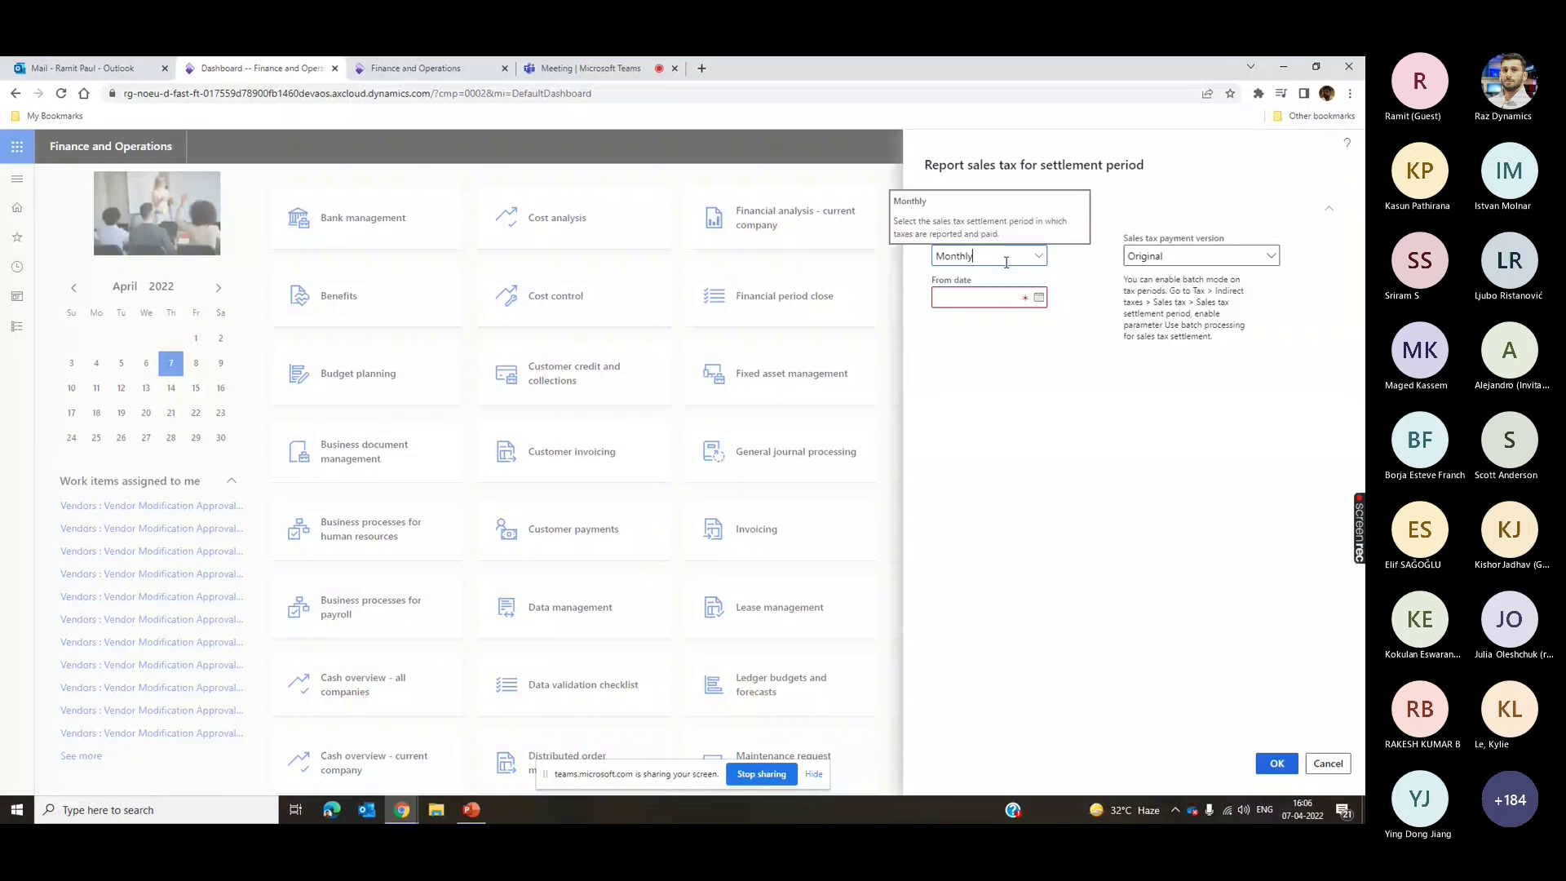
pyautogui.click(1038, 298)
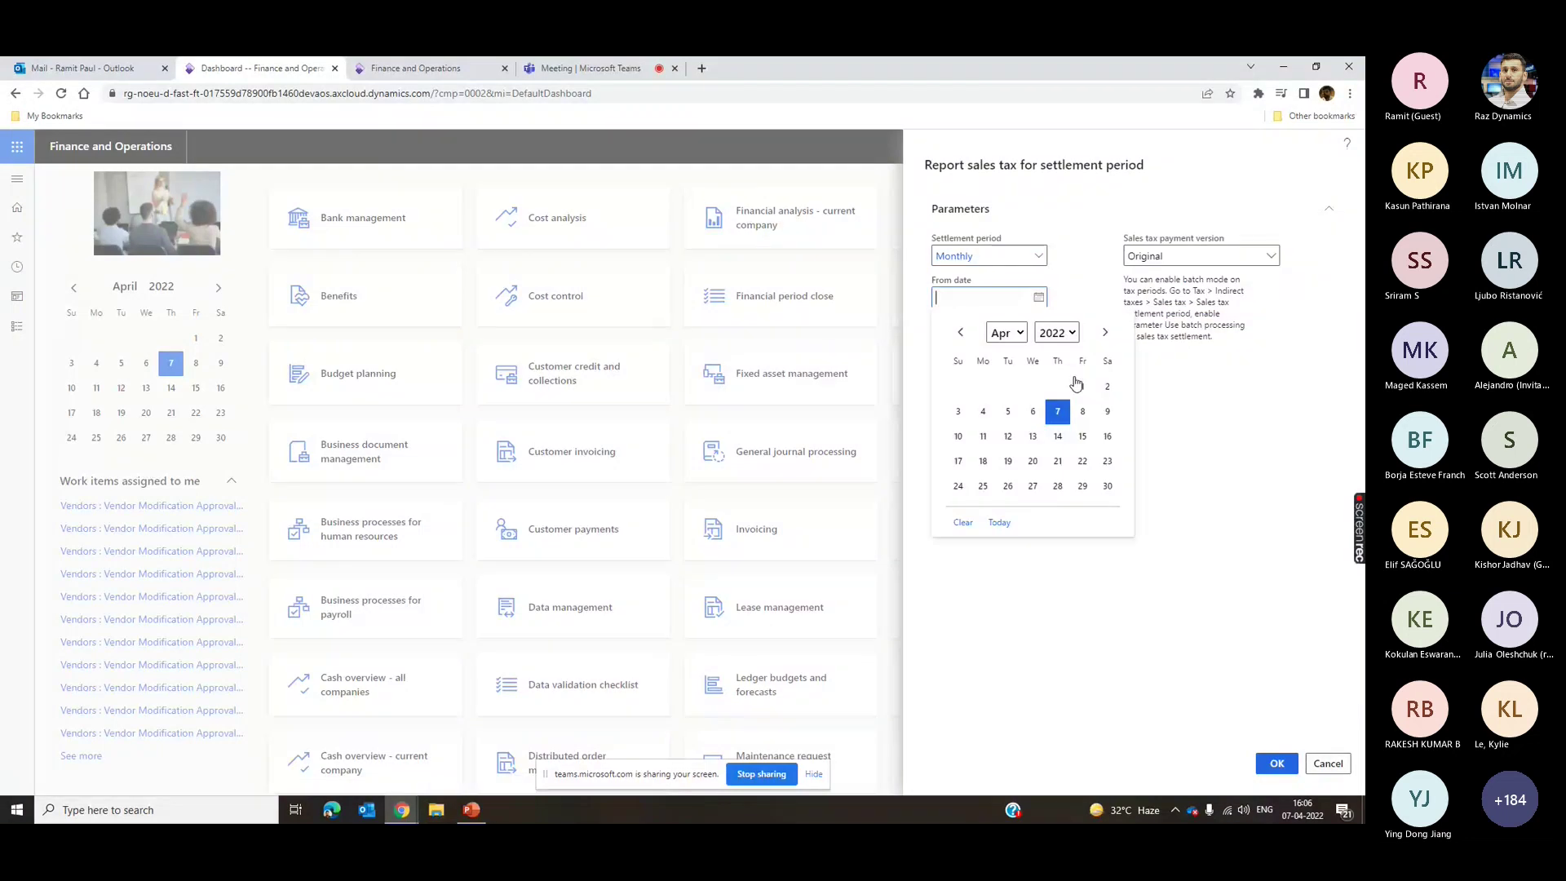
pyautogui.click(1077, 391)
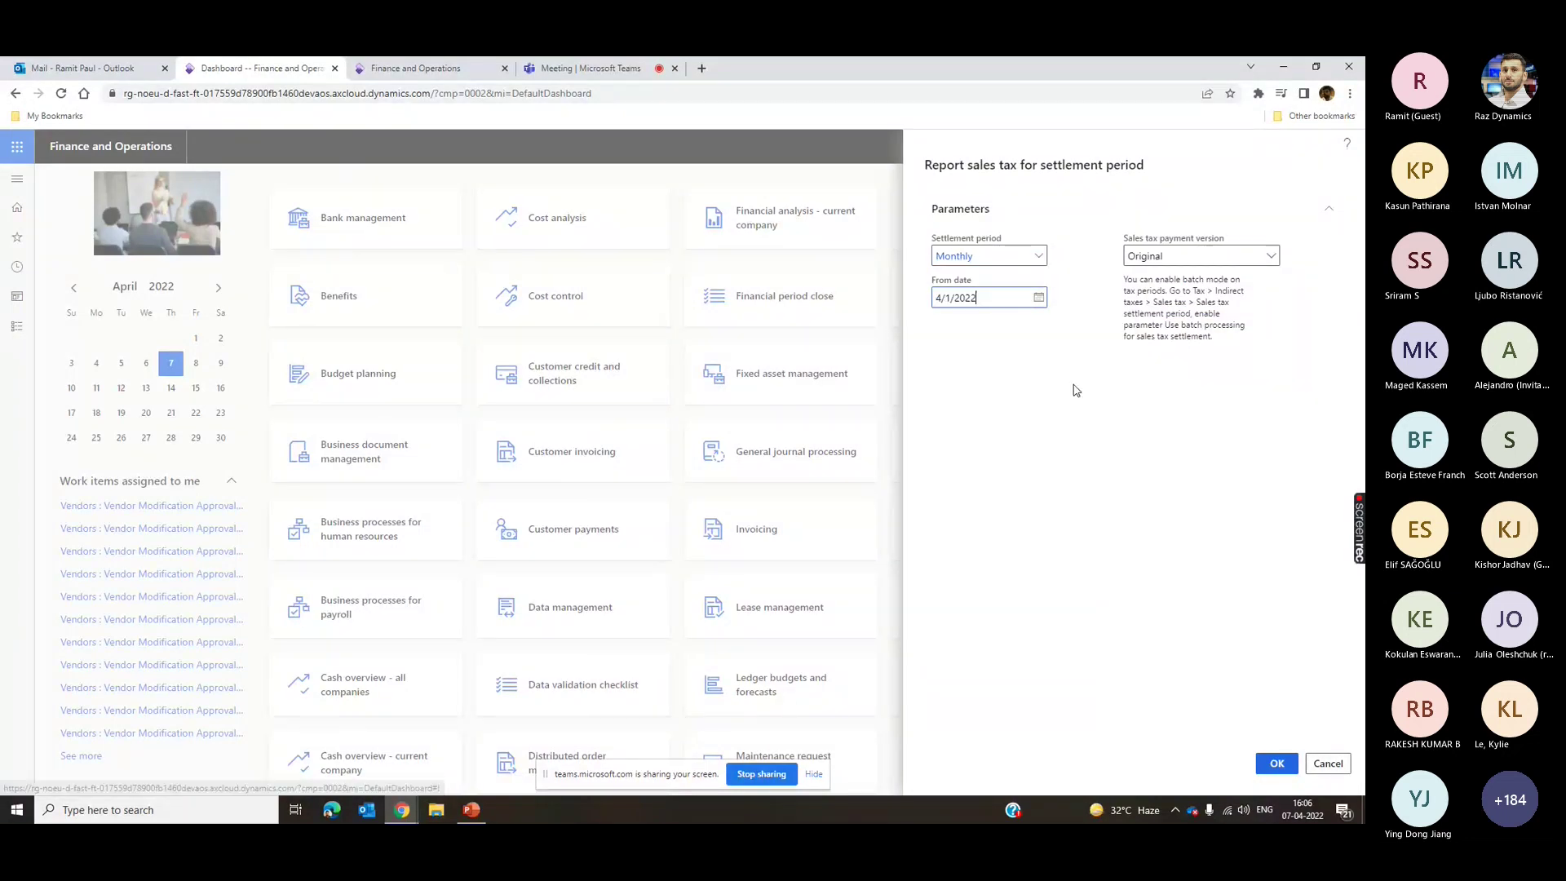
pyautogui.click(1278, 767)
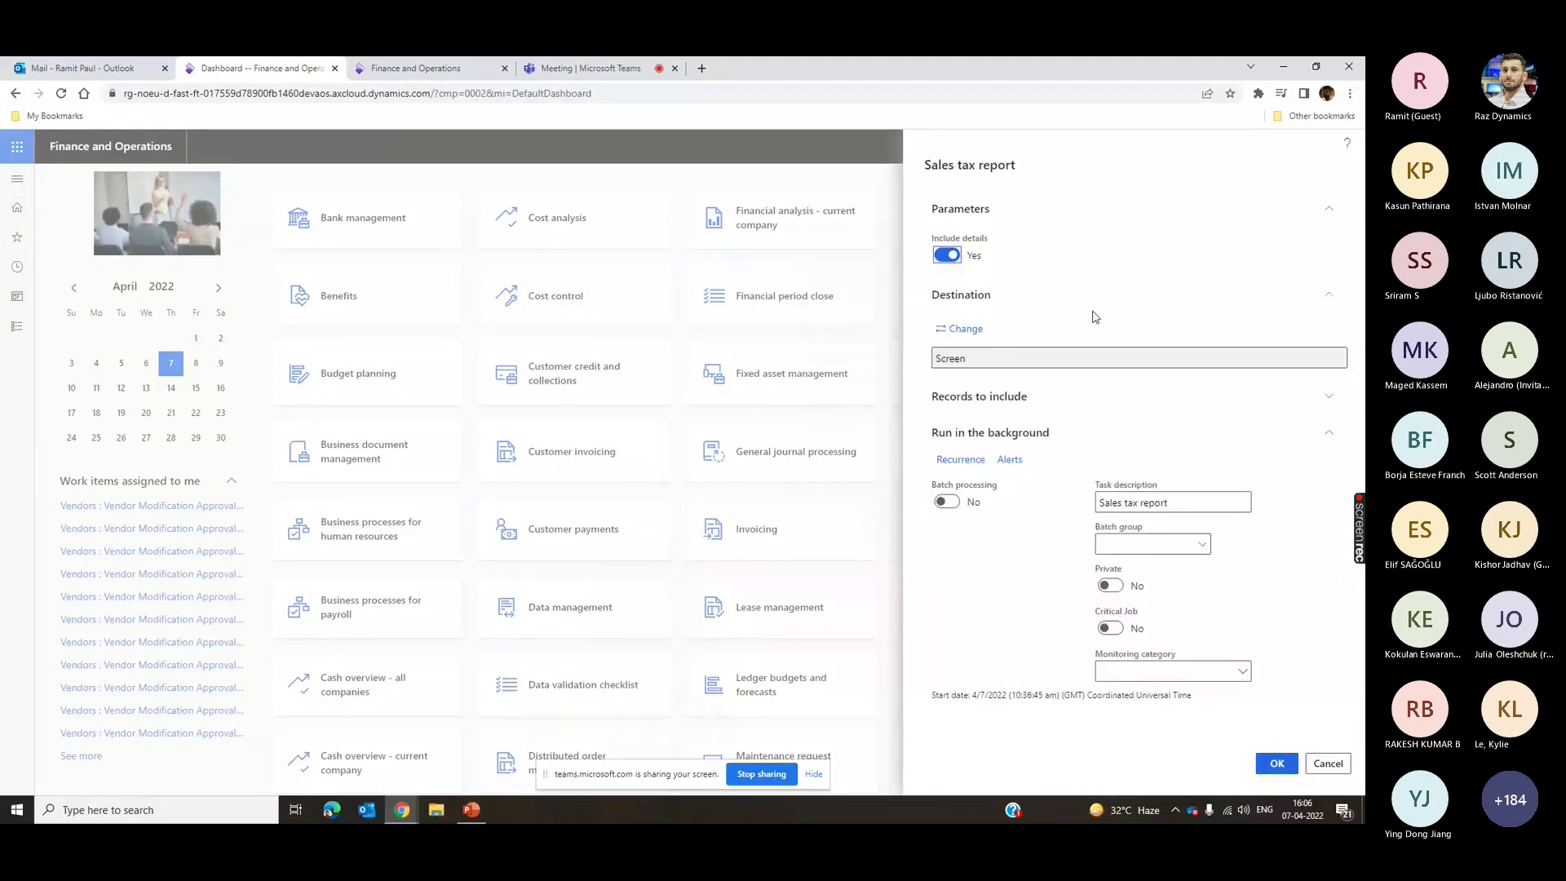
# - Run the Sales tax report to screen with details included and no record filter criteria
pyautogui.click(953, 256)
pyautogui.click(959, 399)
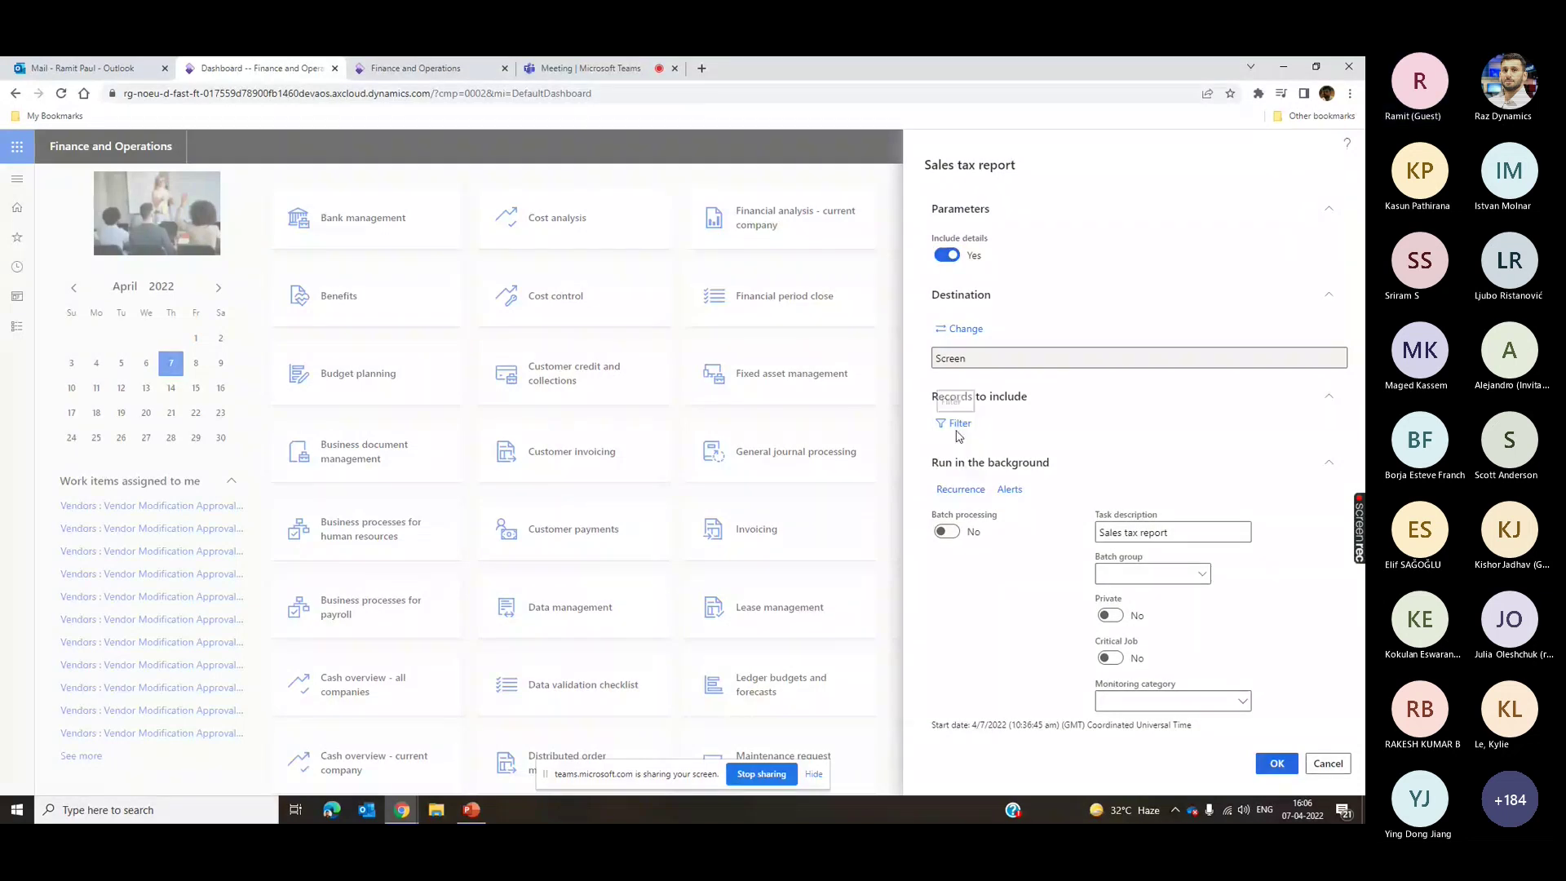
pyautogui.click(957, 431)
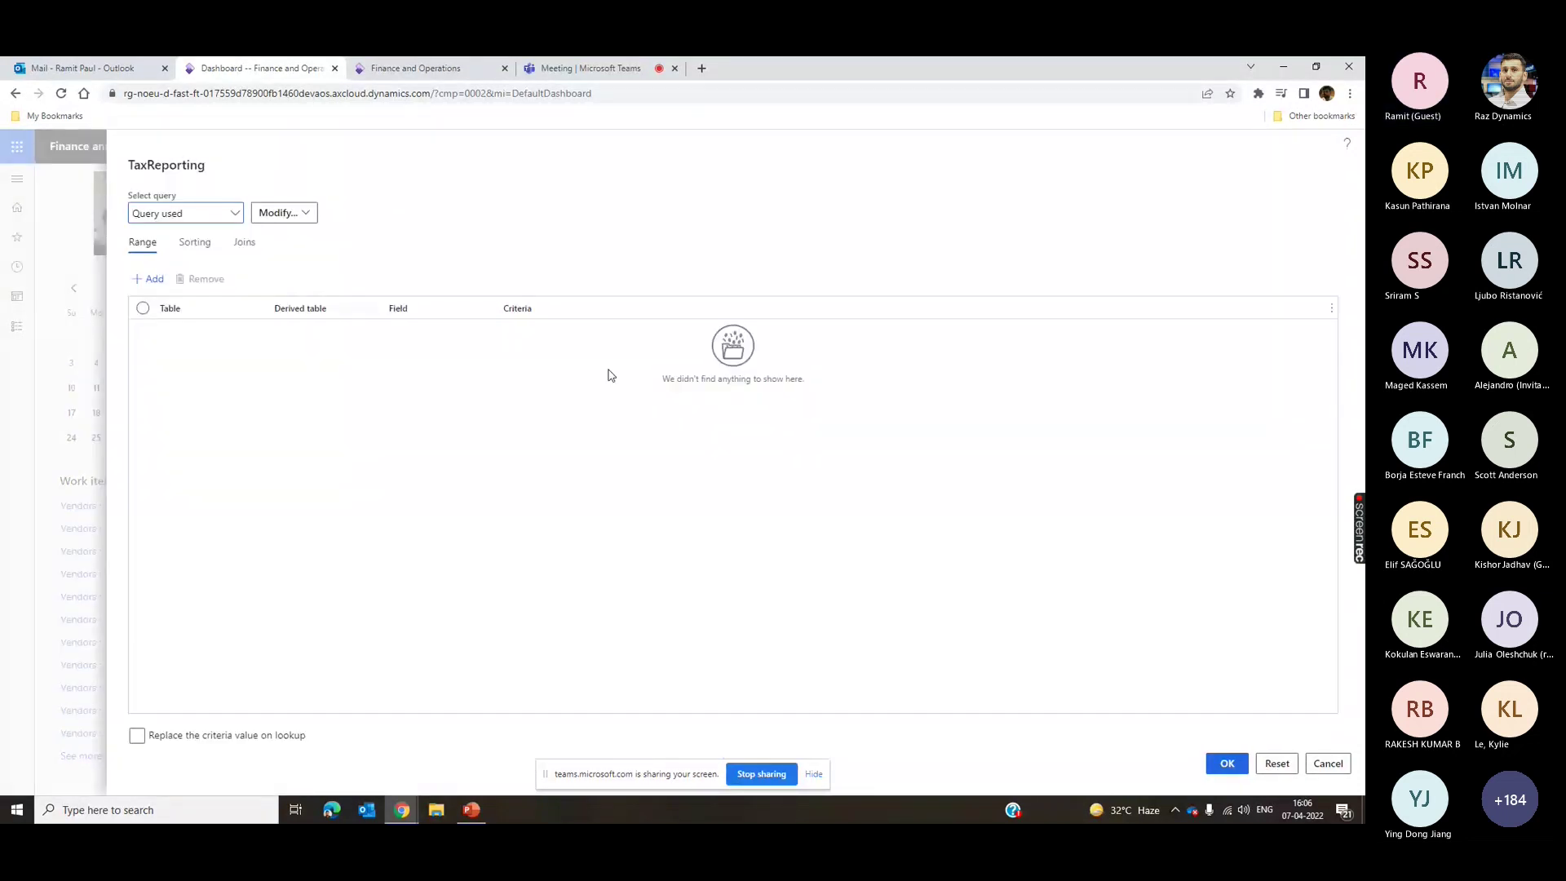
pyautogui.click(1339, 768)
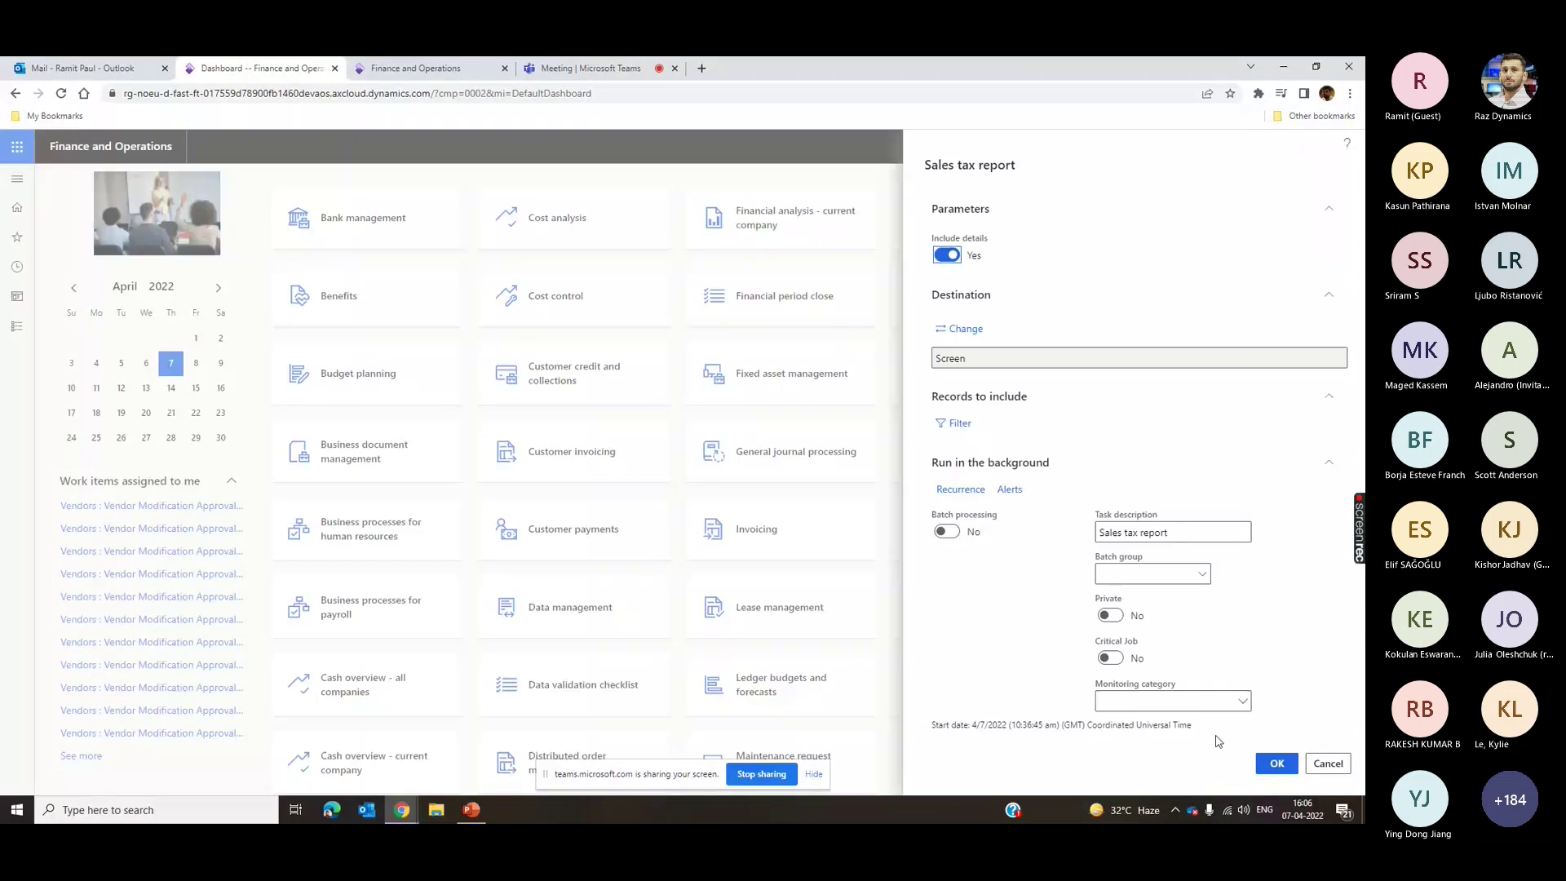
pyautogui.click(1278, 764)
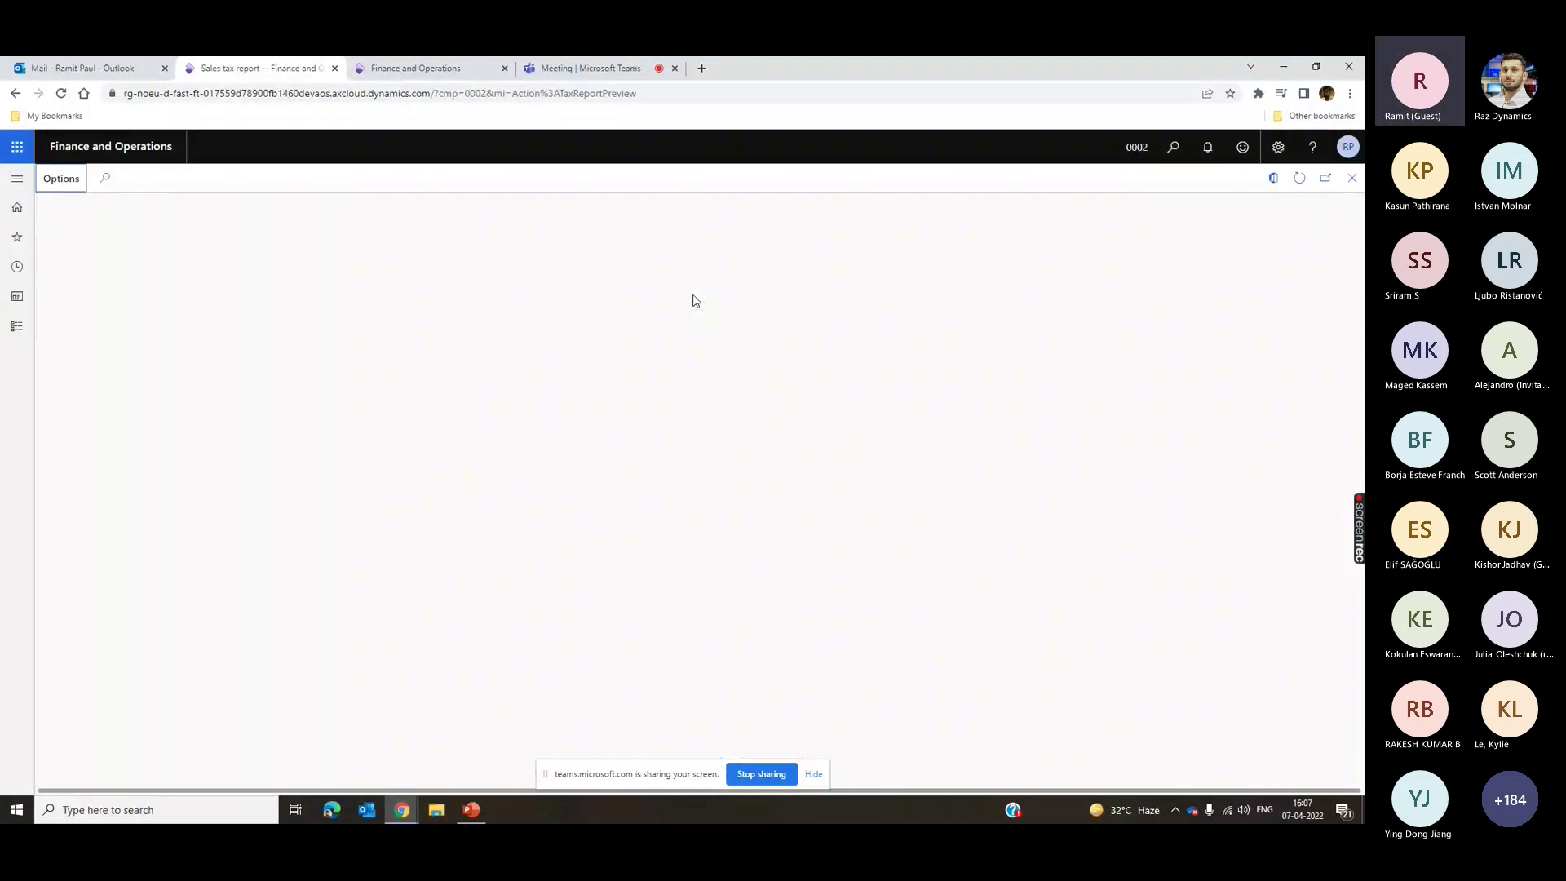
# - Enlarge the Original version report, examine the 12% VAT line's sales tax amount, and close the report
pyautogui.click(660, 204)
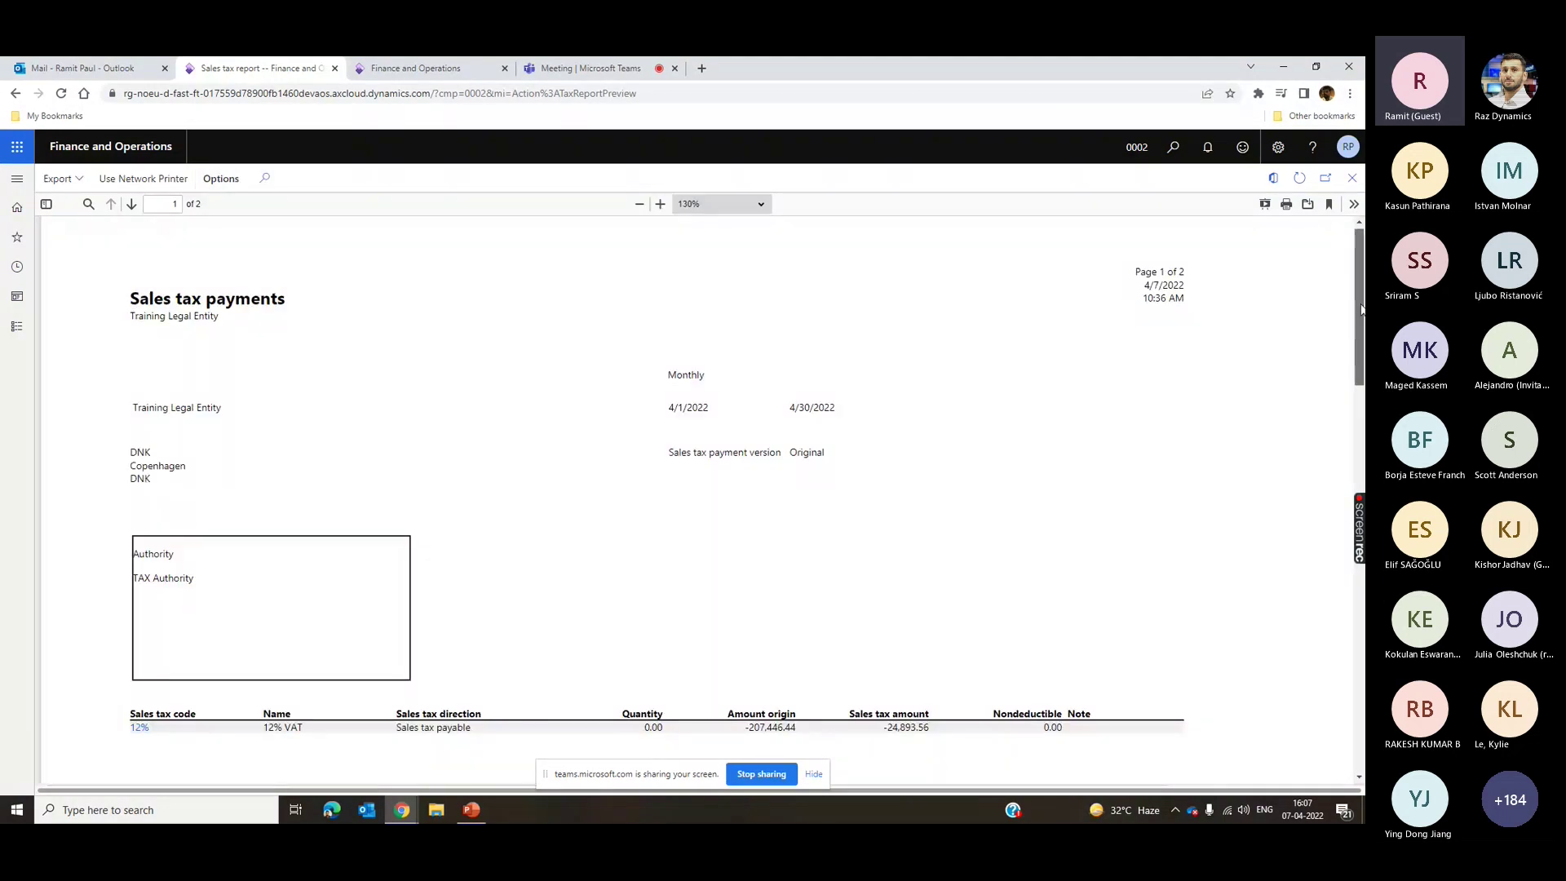
pyautogui.scroll(-2, 717, 515)
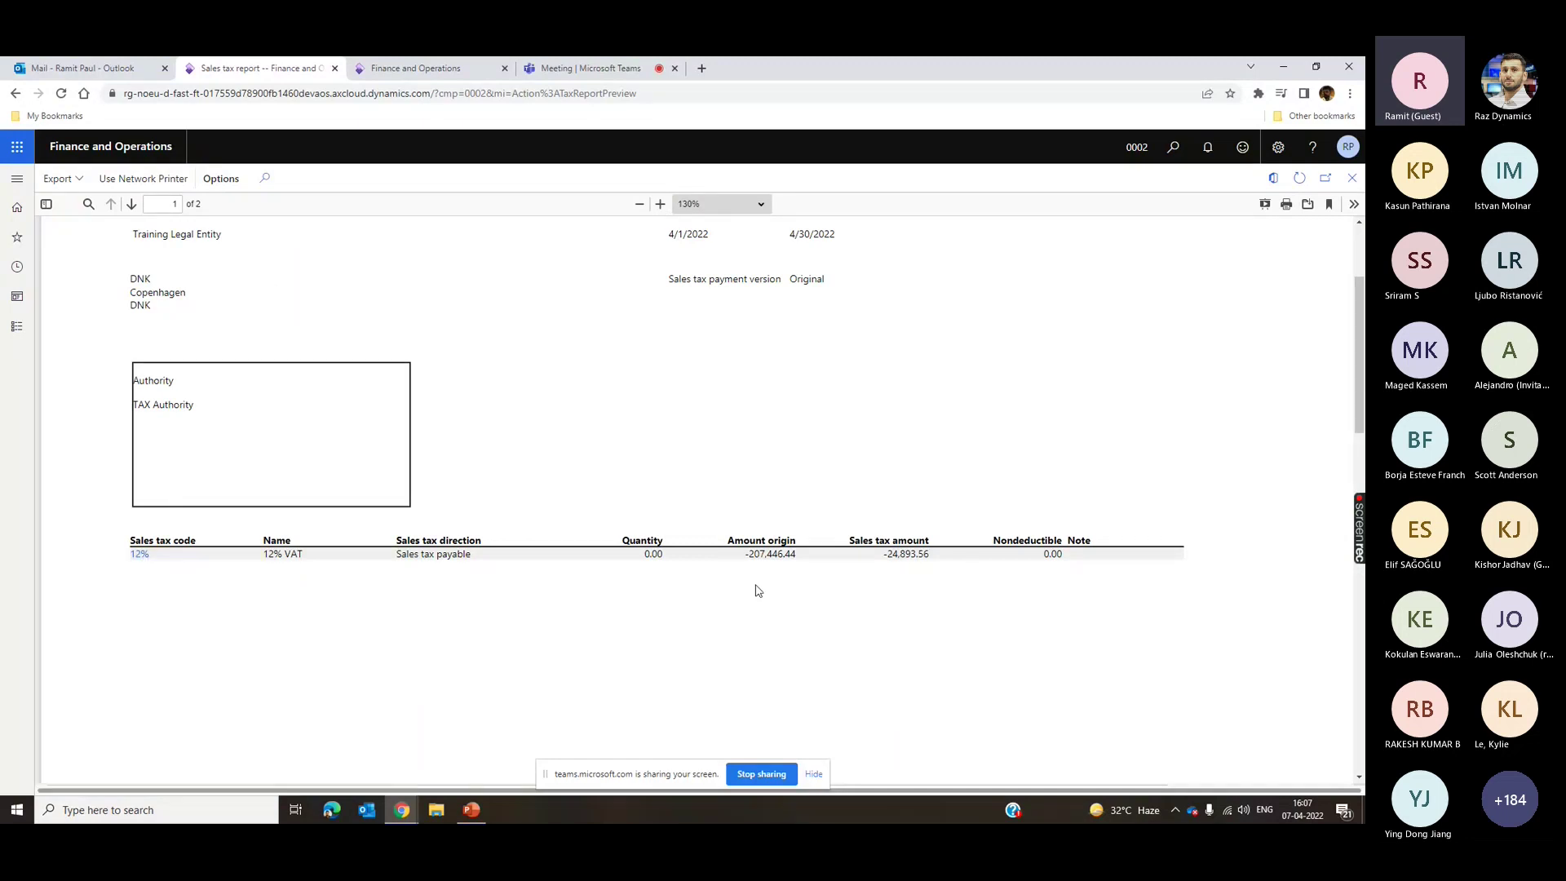
pyautogui.doubleClick(893, 554)
pyautogui.click(1352, 179)
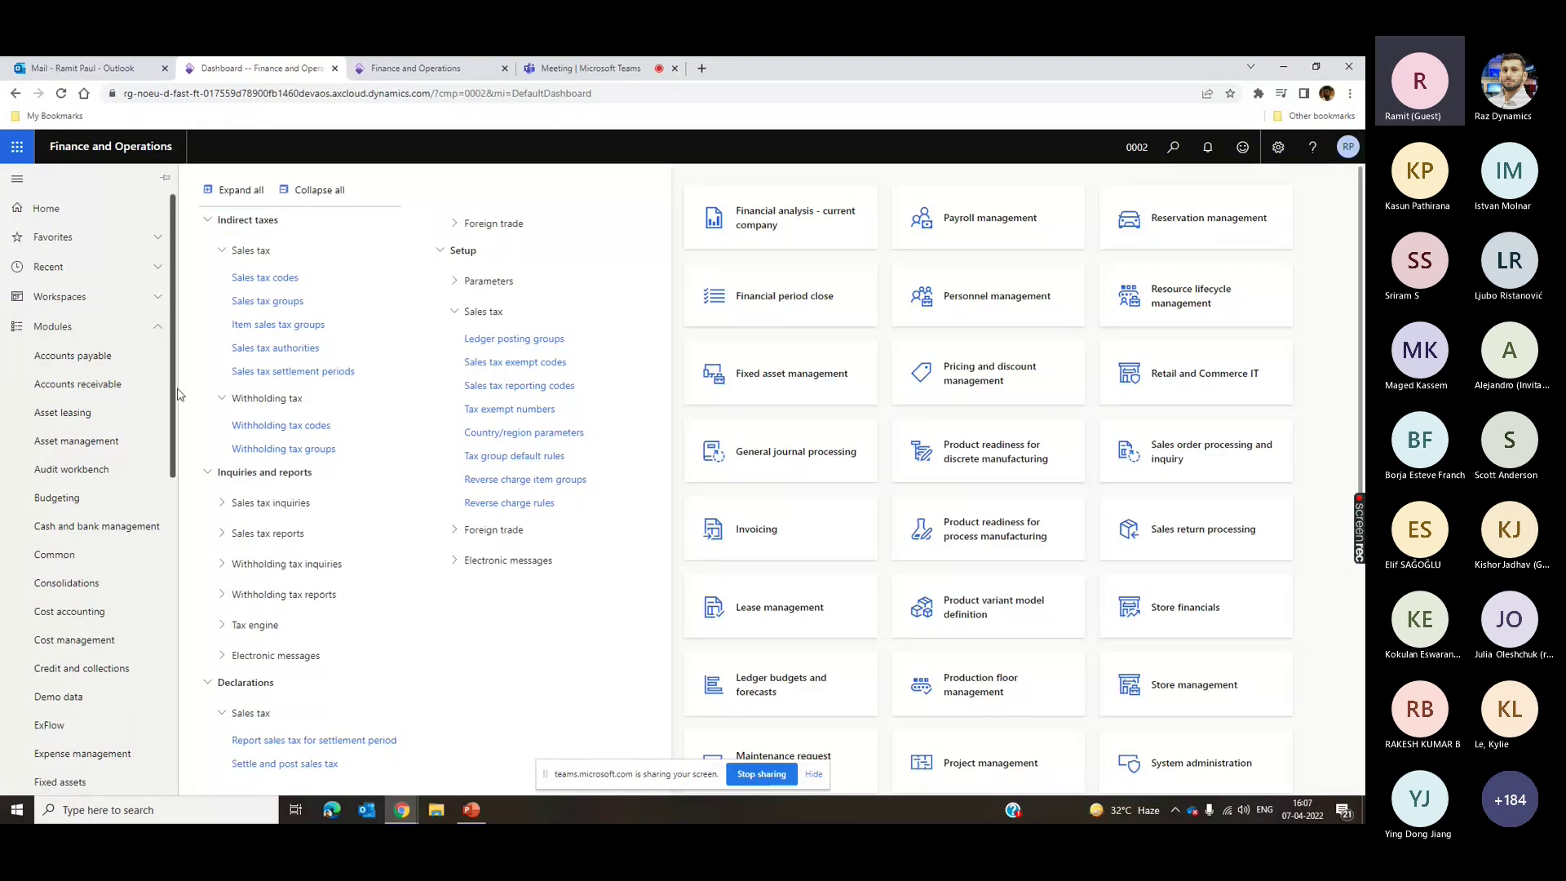
pyautogui.scroll(-5, 171, 395)
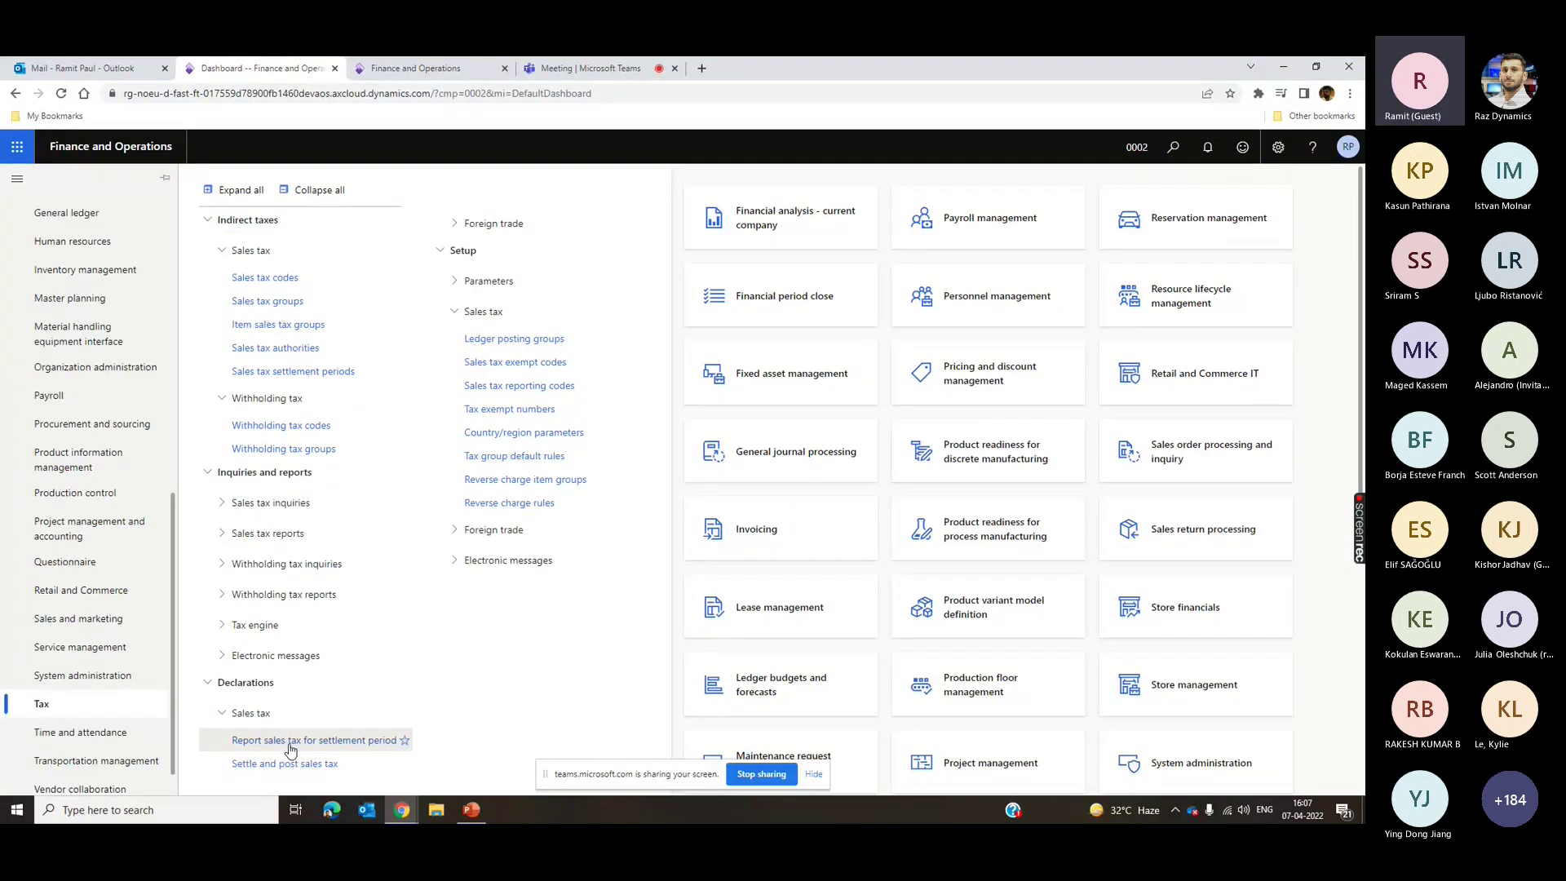
pyautogui.click(302, 740)
pyautogui.click(1038, 299)
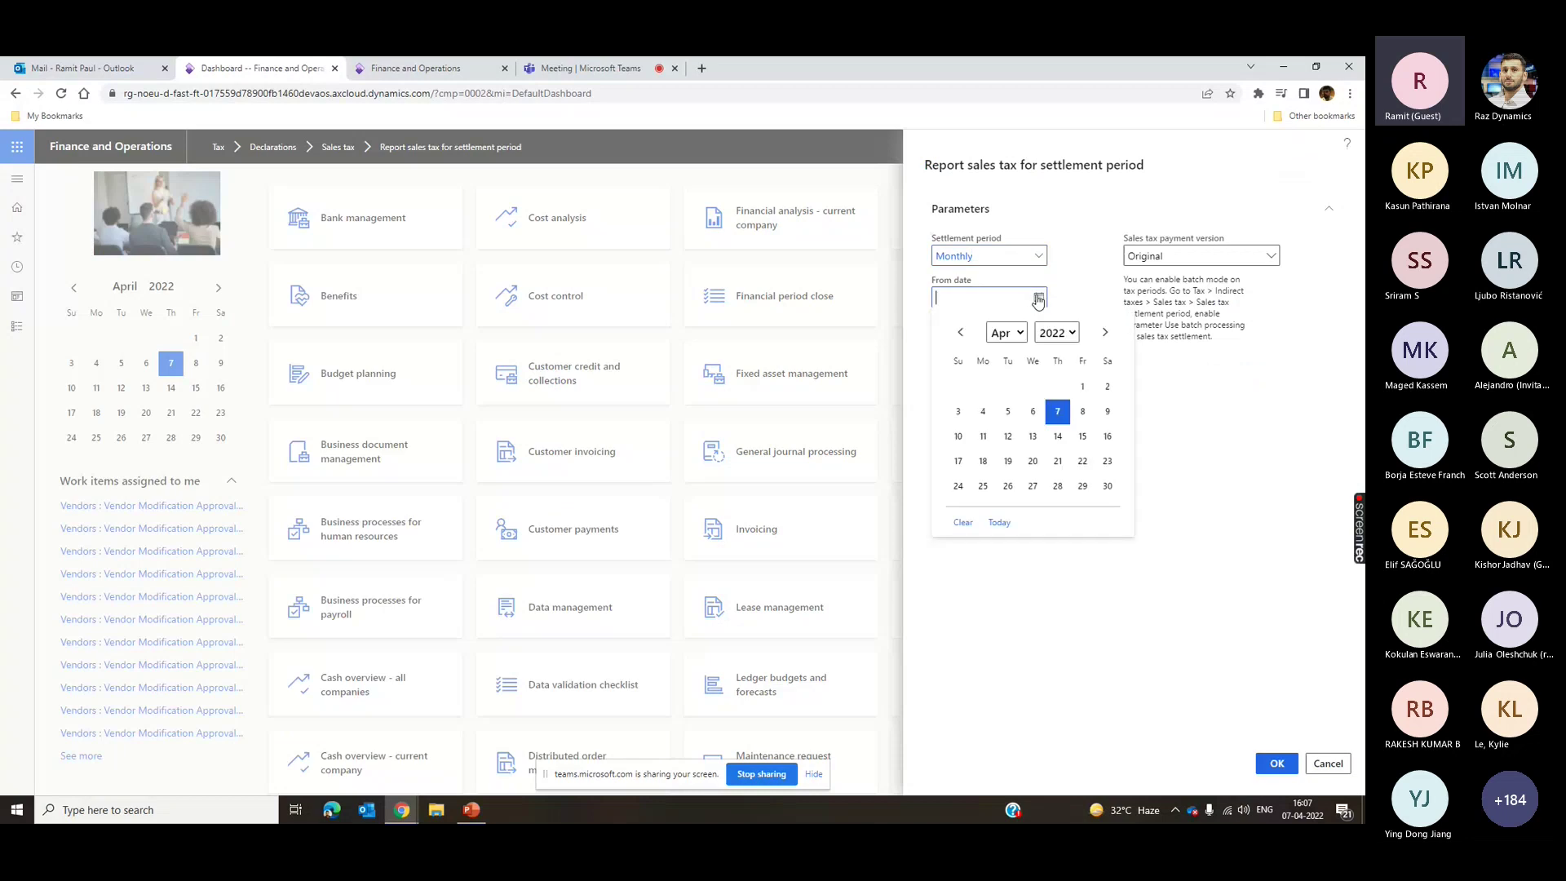
pyautogui.click(1083, 387)
pyautogui.click(1338, 771)
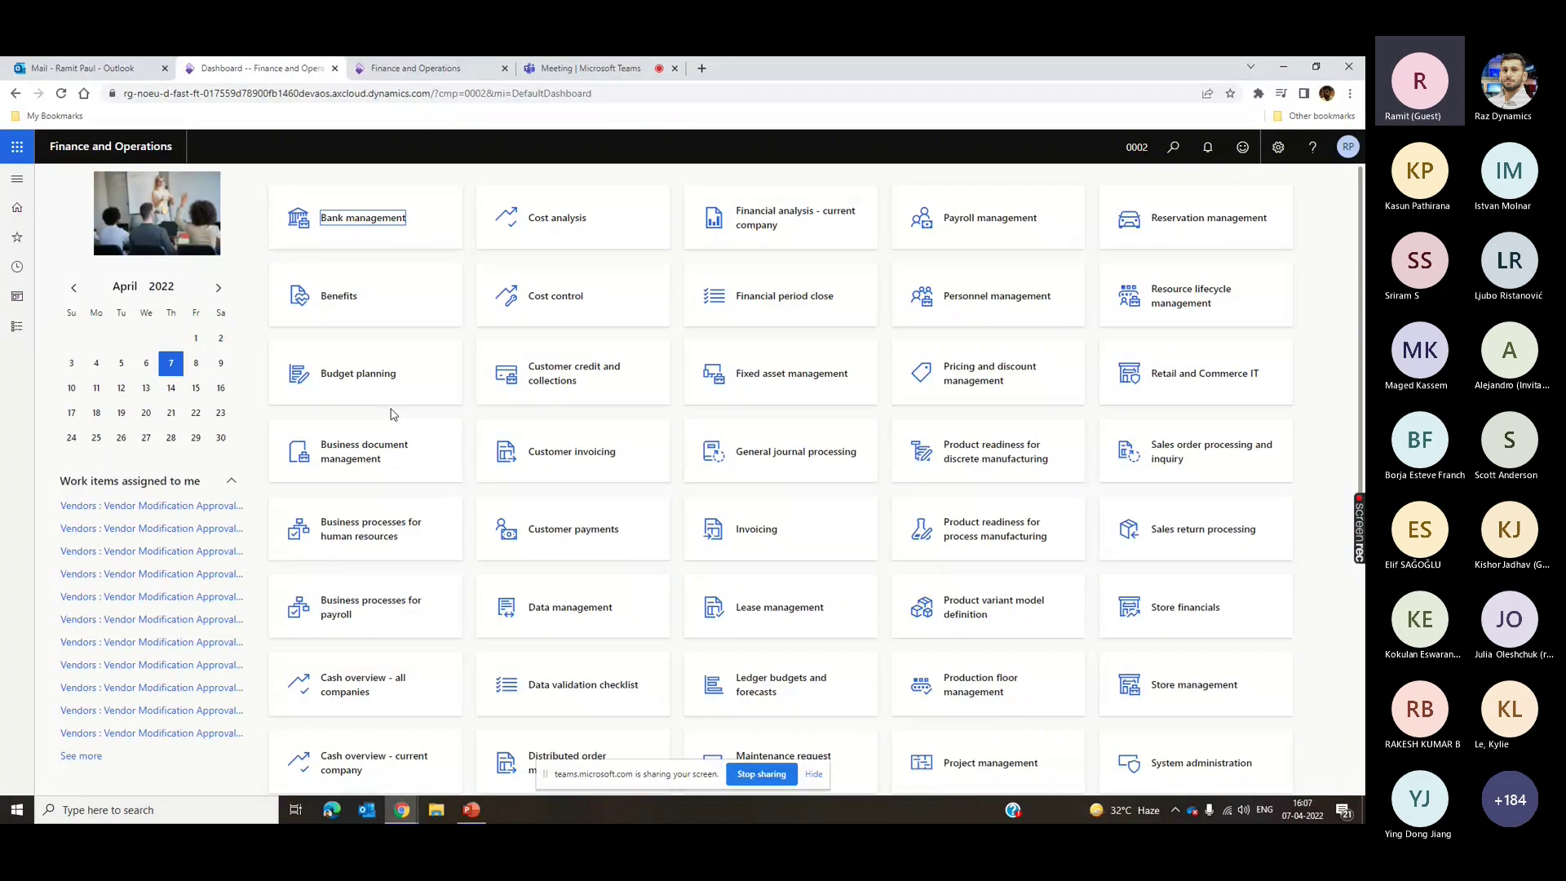
# - Open the Sales tax settings of the General ledger parameters
pyautogui.click(16, 341)
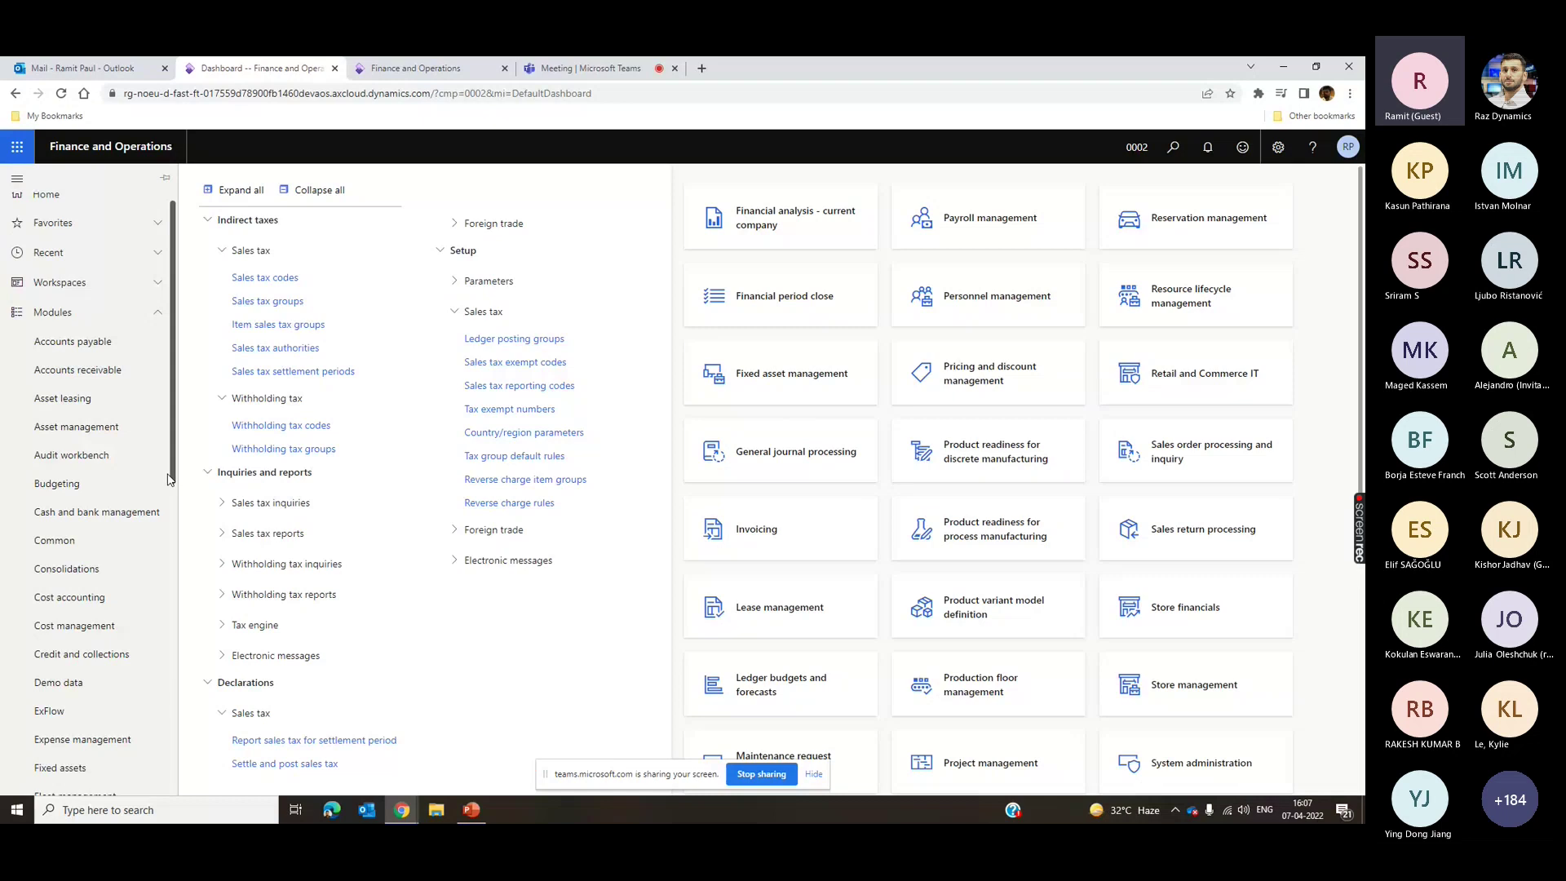
pyautogui.moveTo(169, 479); pyautogui.dragTo(172, 763)
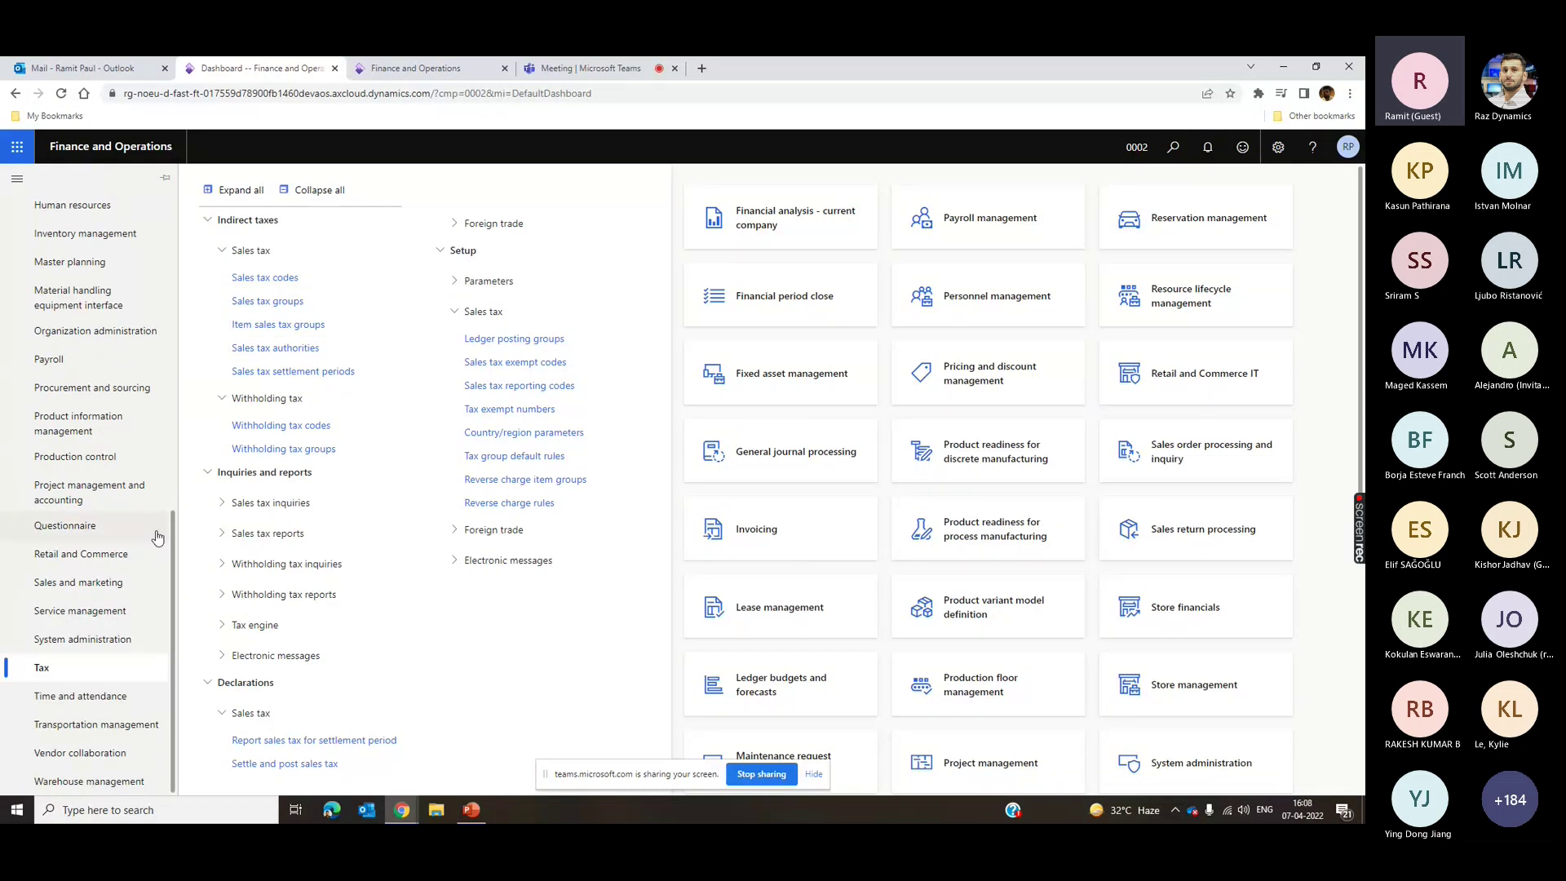
pyautogui.scroll(2, 158, 537)
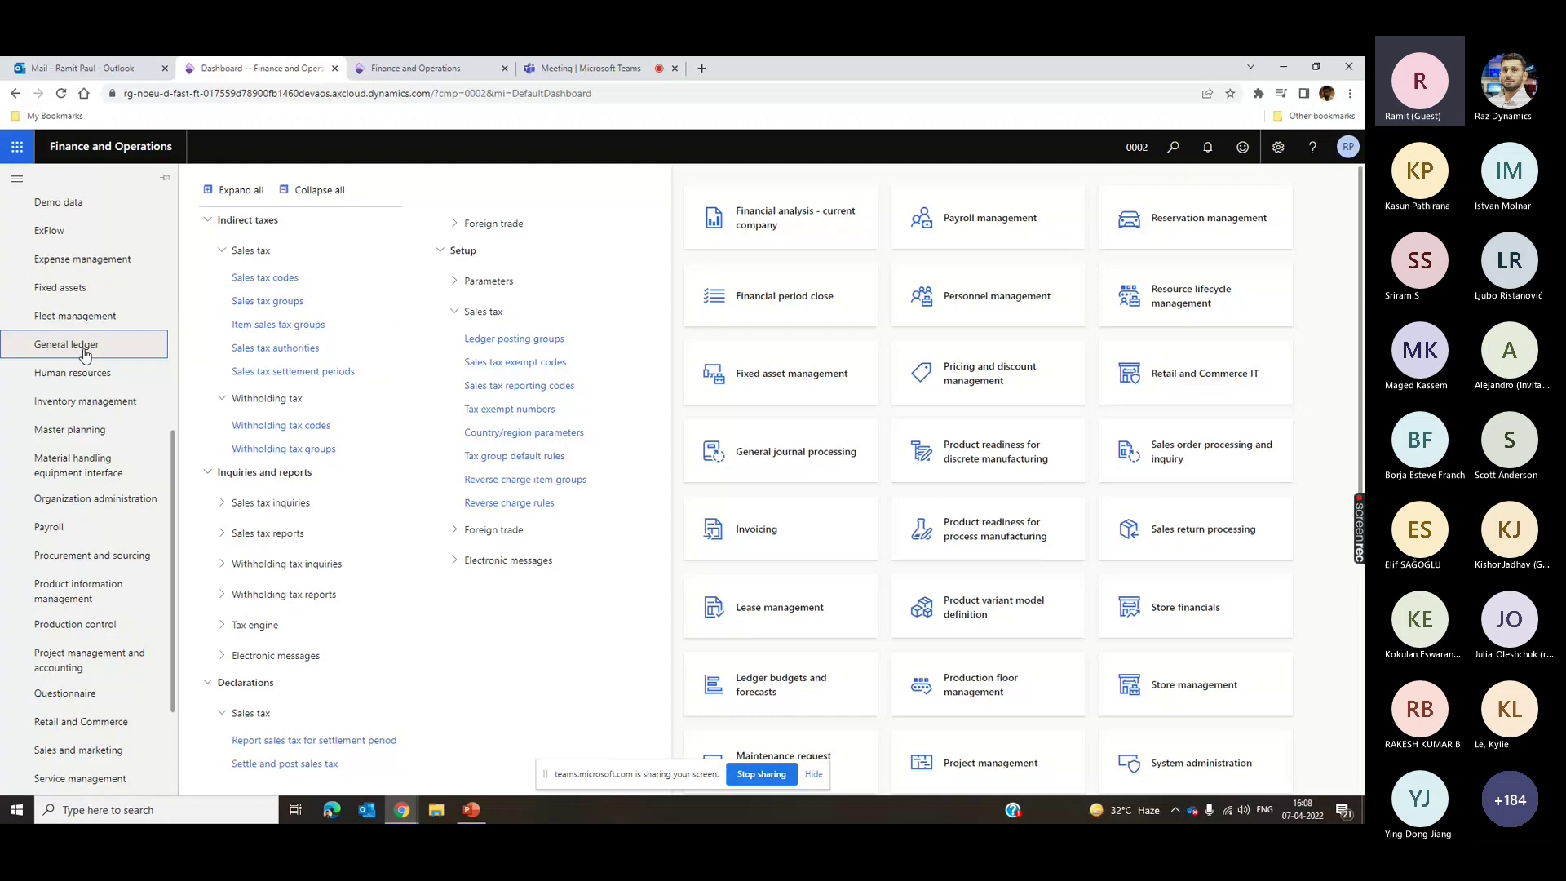
pyautogui.click(85, 354)
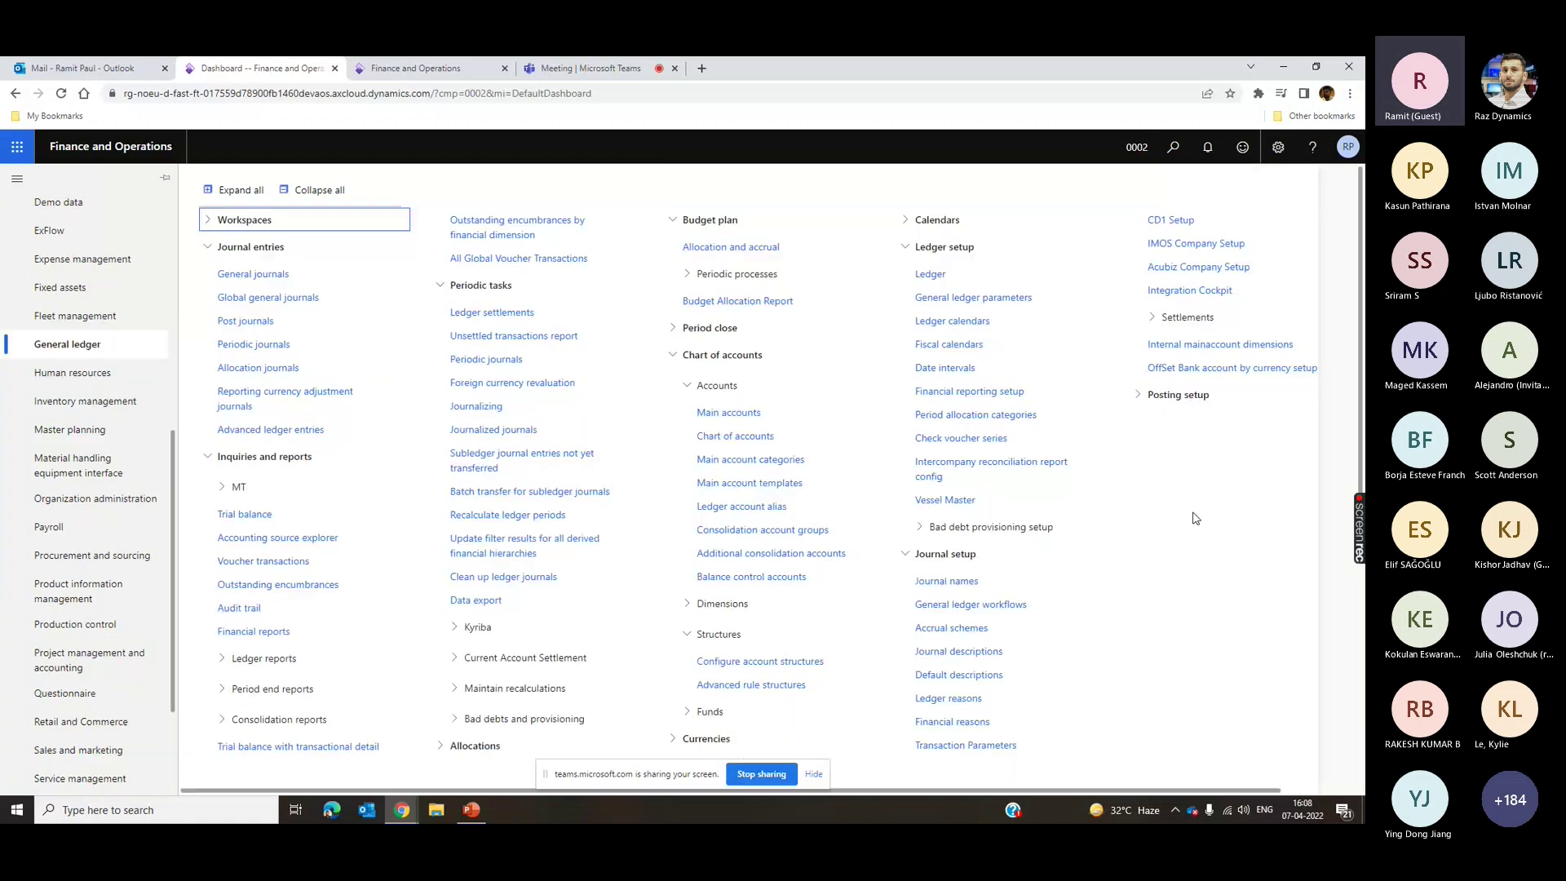
pyautogui.press('Escape')
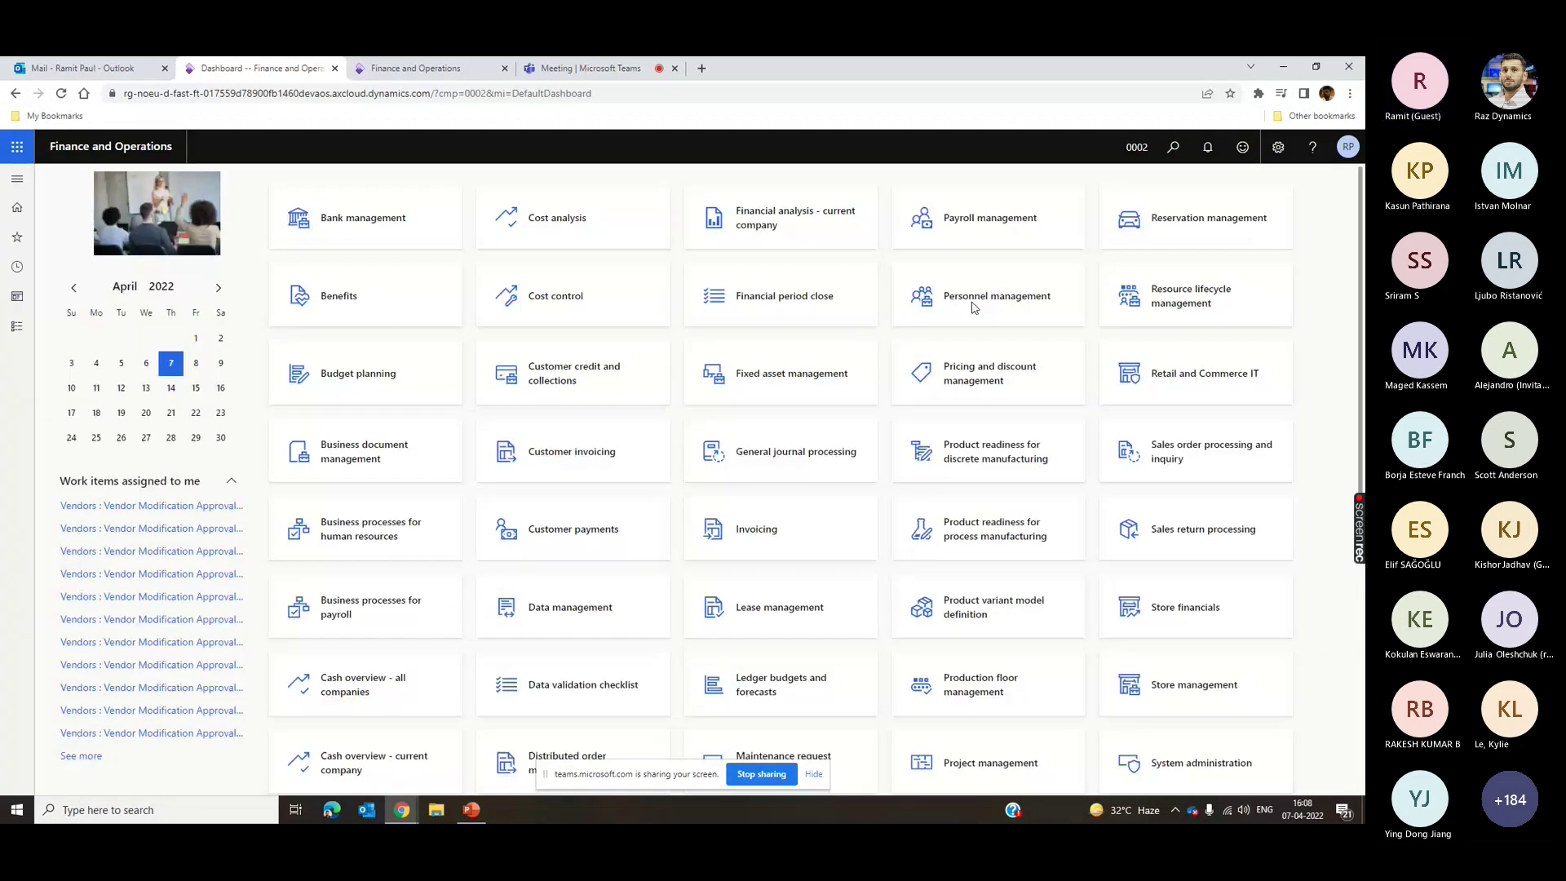
pyautogui.click(569, 363)
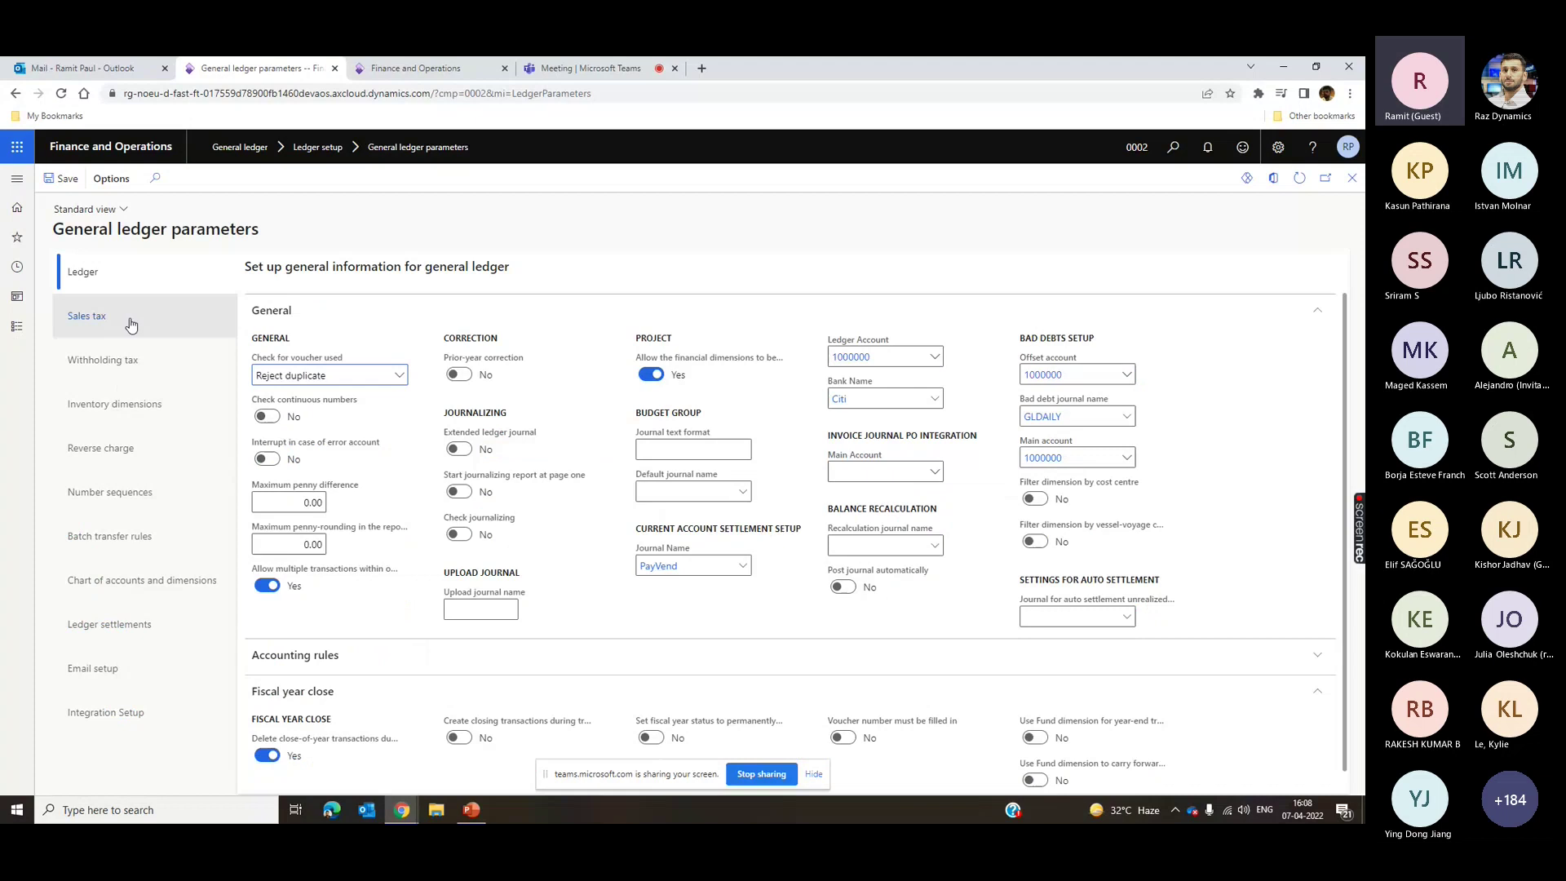
pyautogui.click(131, 325)
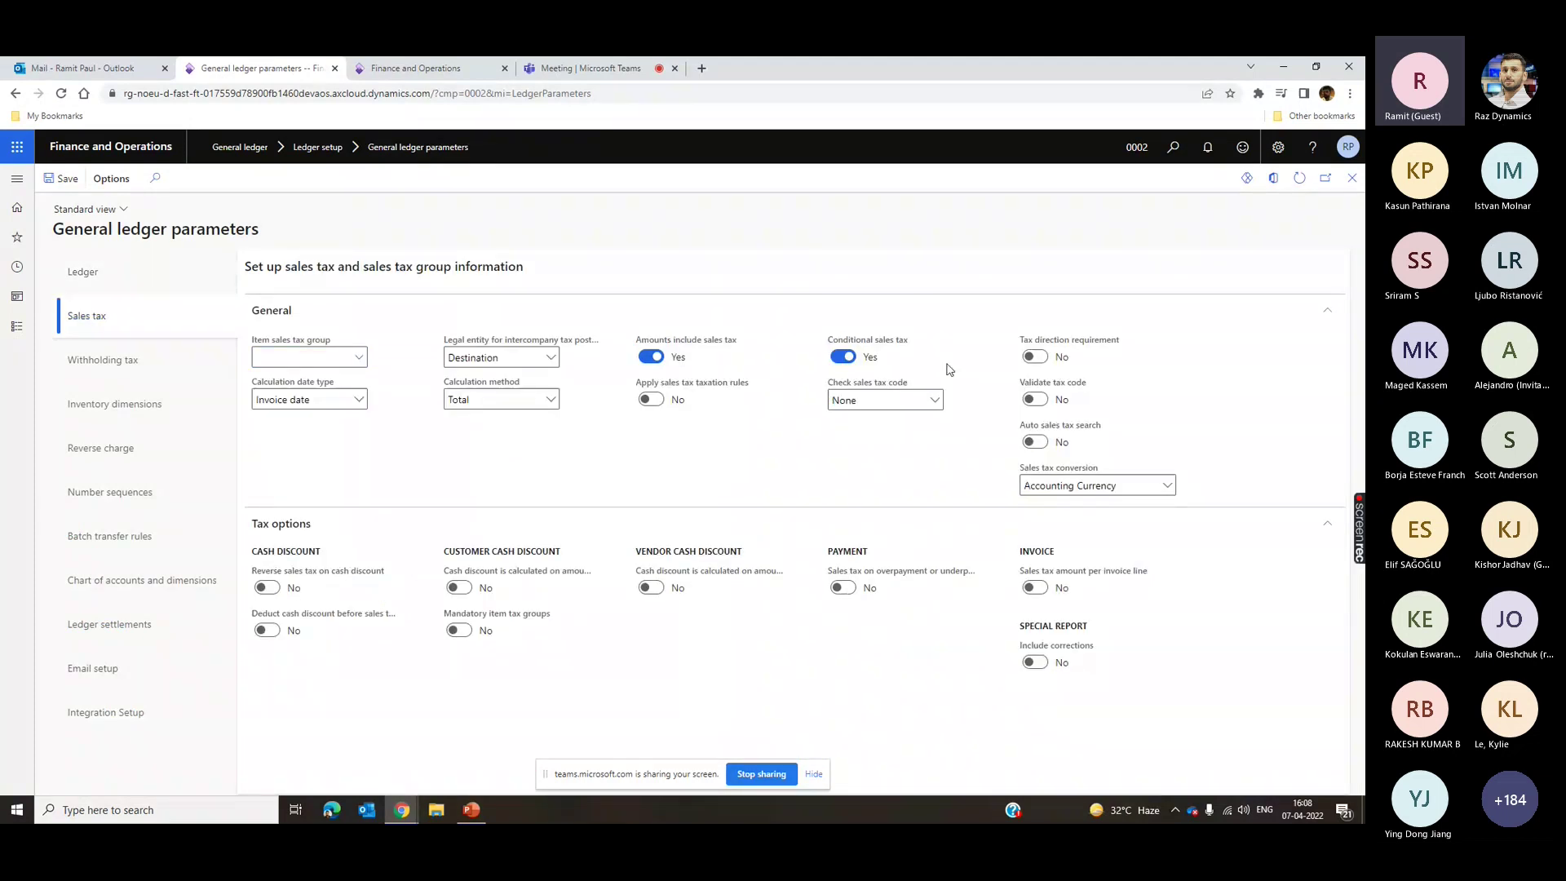
# - Examine the Conditional sales tax option and its description in the general ledger's sales tax settings
pyautogui.click(846, 360)
pyautogui.click(846, 360)
pyautogui.moveTo(909, 344)
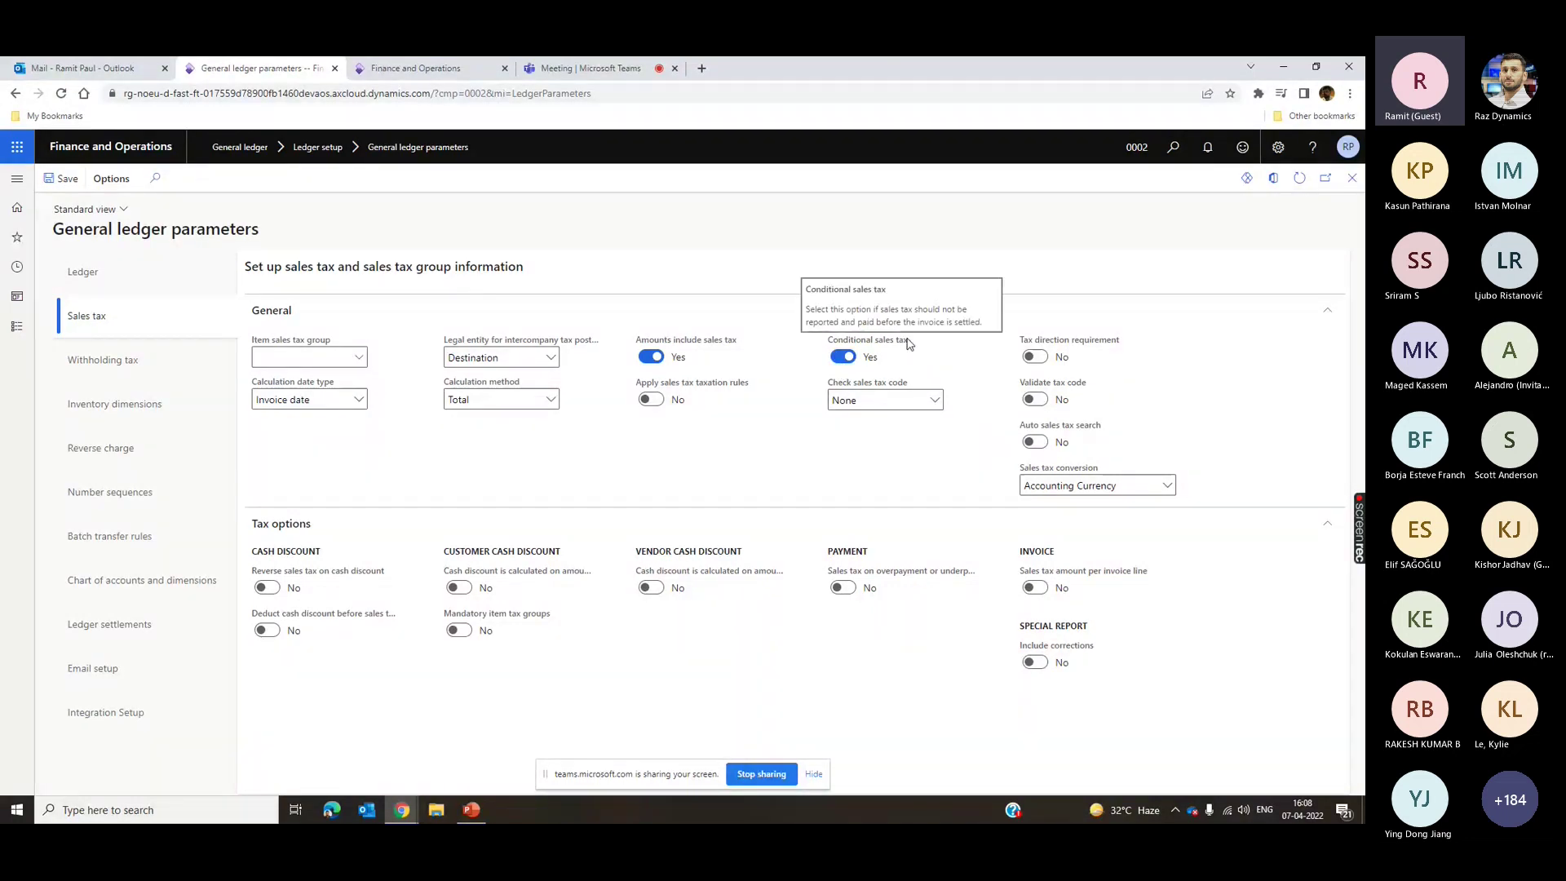
pyautogui.moveTo(910, 344); pyautogui.dragTo(831, 343)
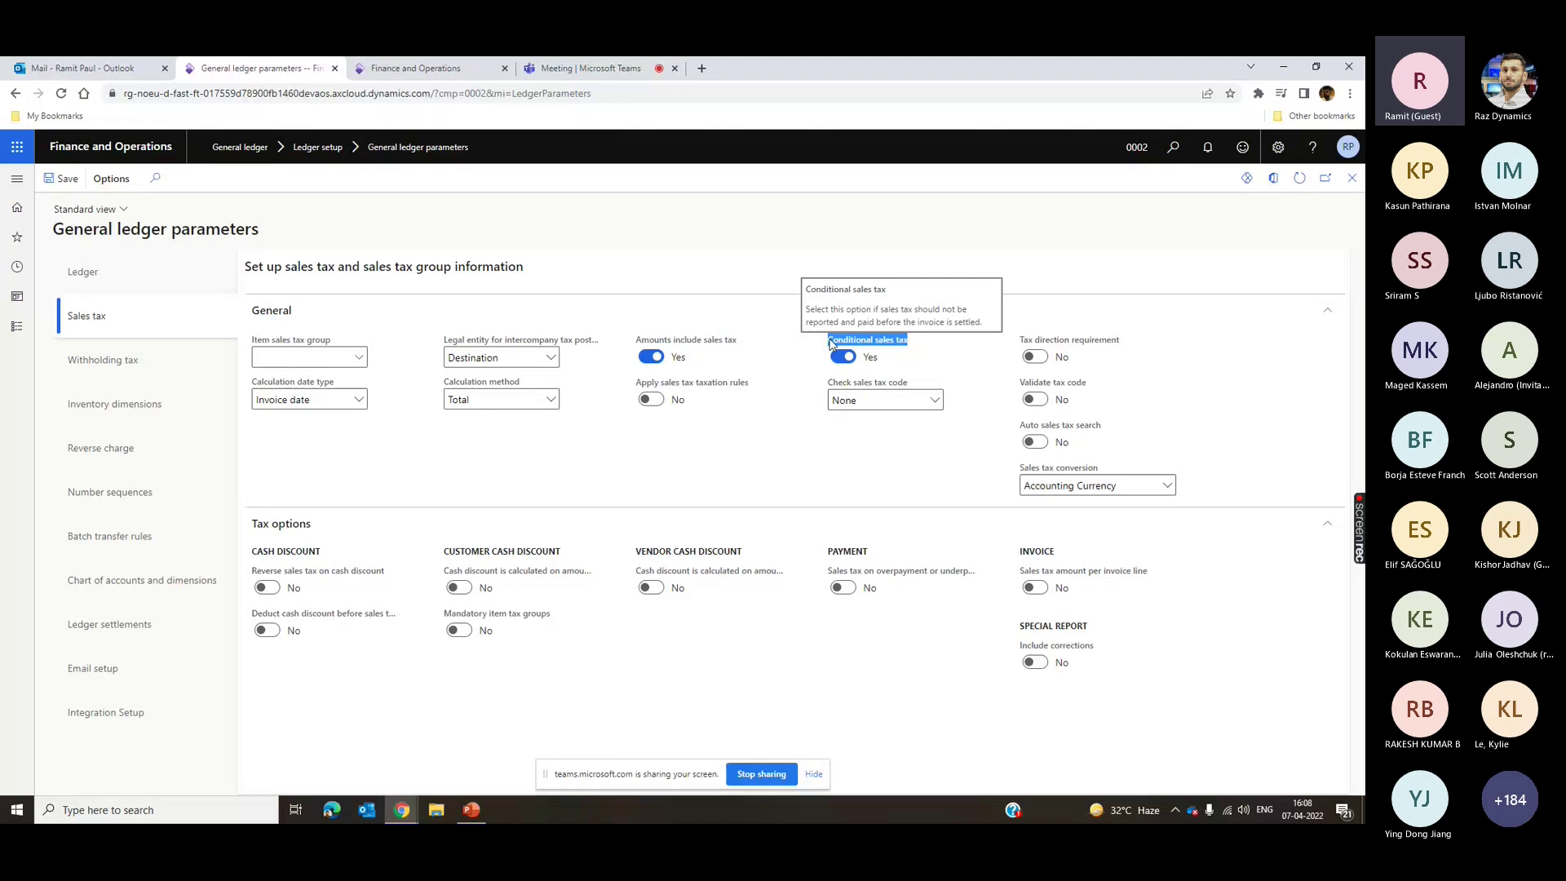
pyautogui.click(740, 478)
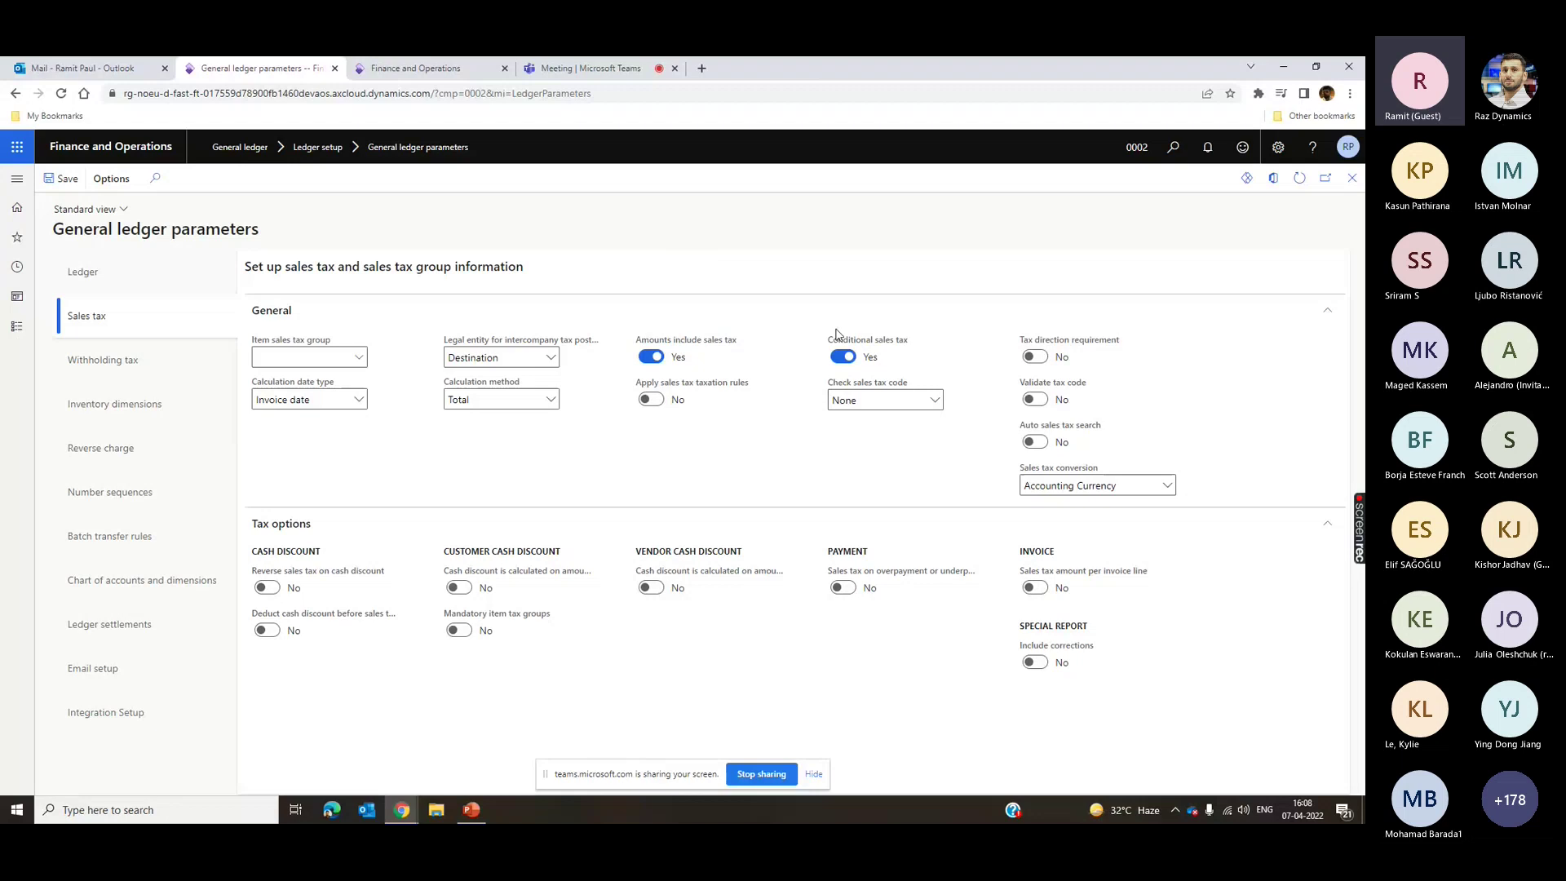
pyautogui.moveTo(829, 335); pyautogui.dragTo(910, 355)
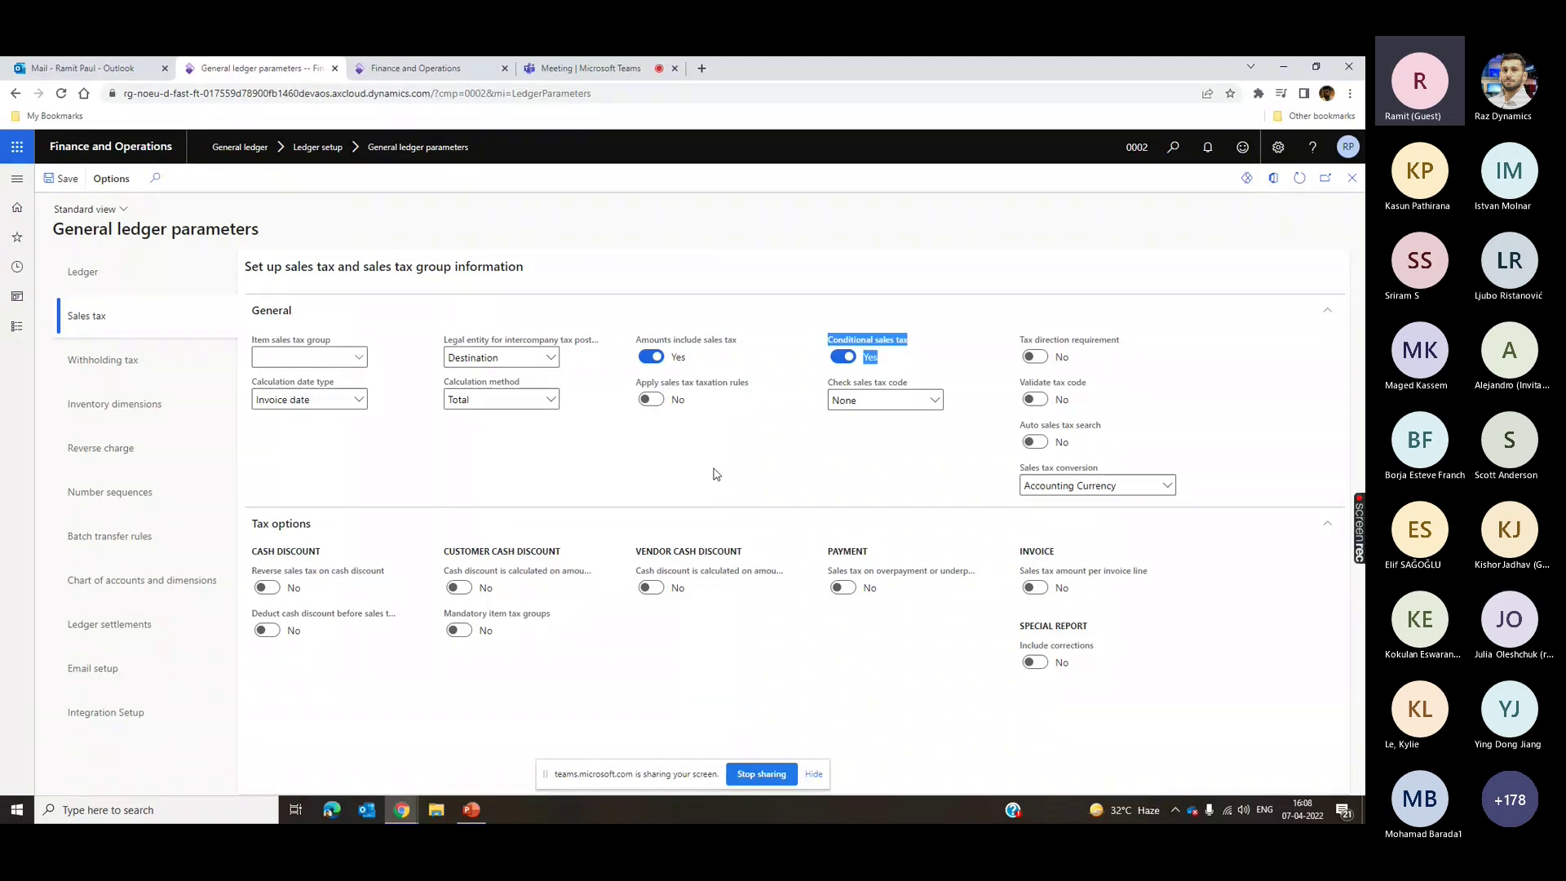
# - Open the sales tax settlement periods from the Tax module and view the MonthlyCON period's settings and intervals
pyautogui.click(20, 346)
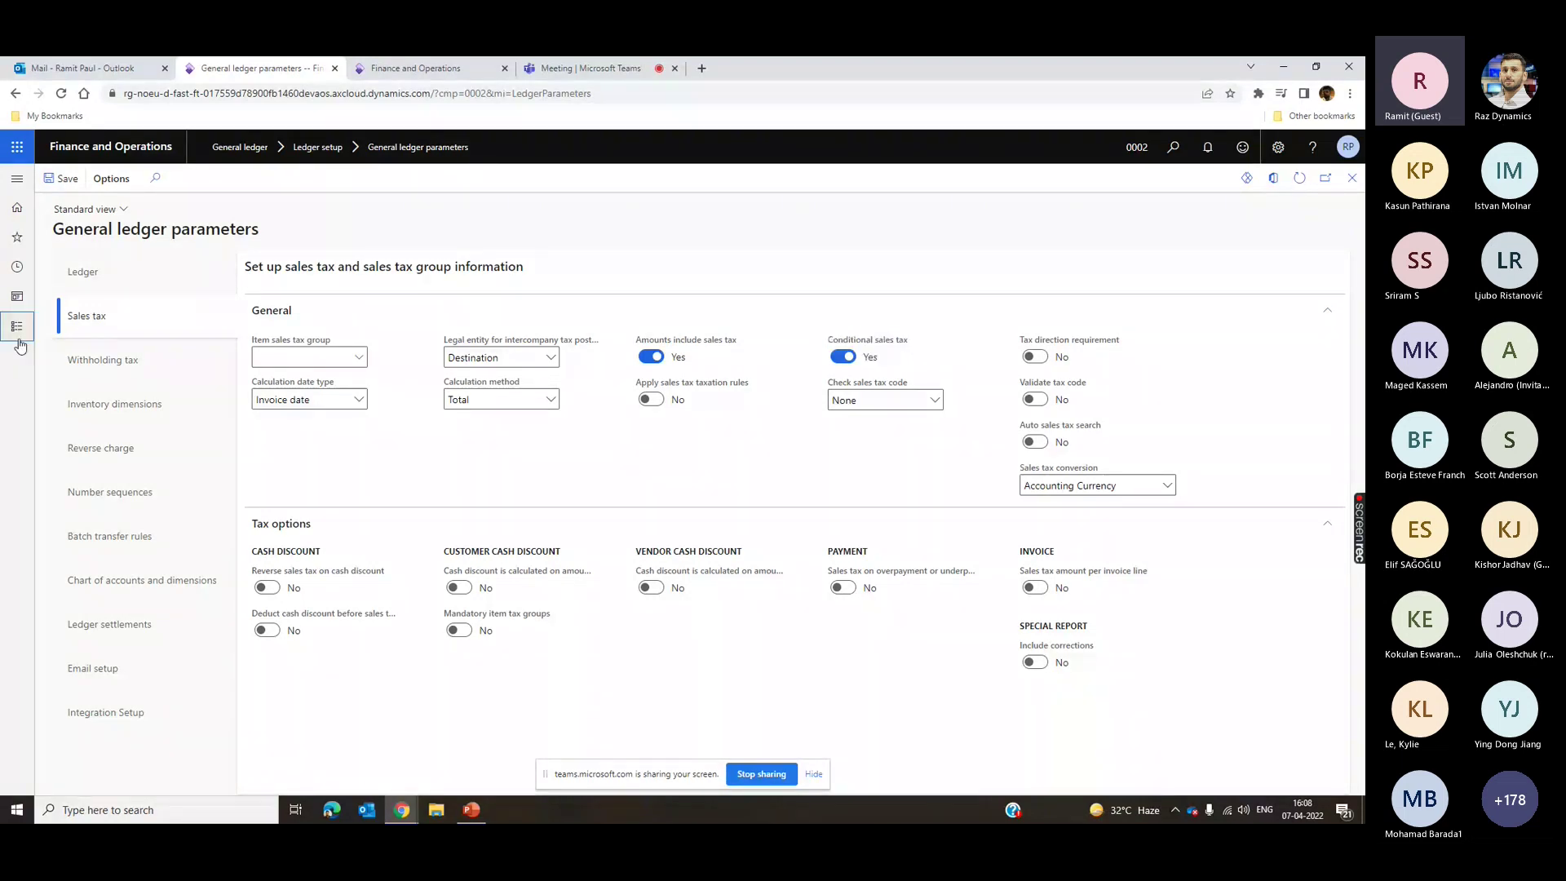
pyautogui.click(20, 342)
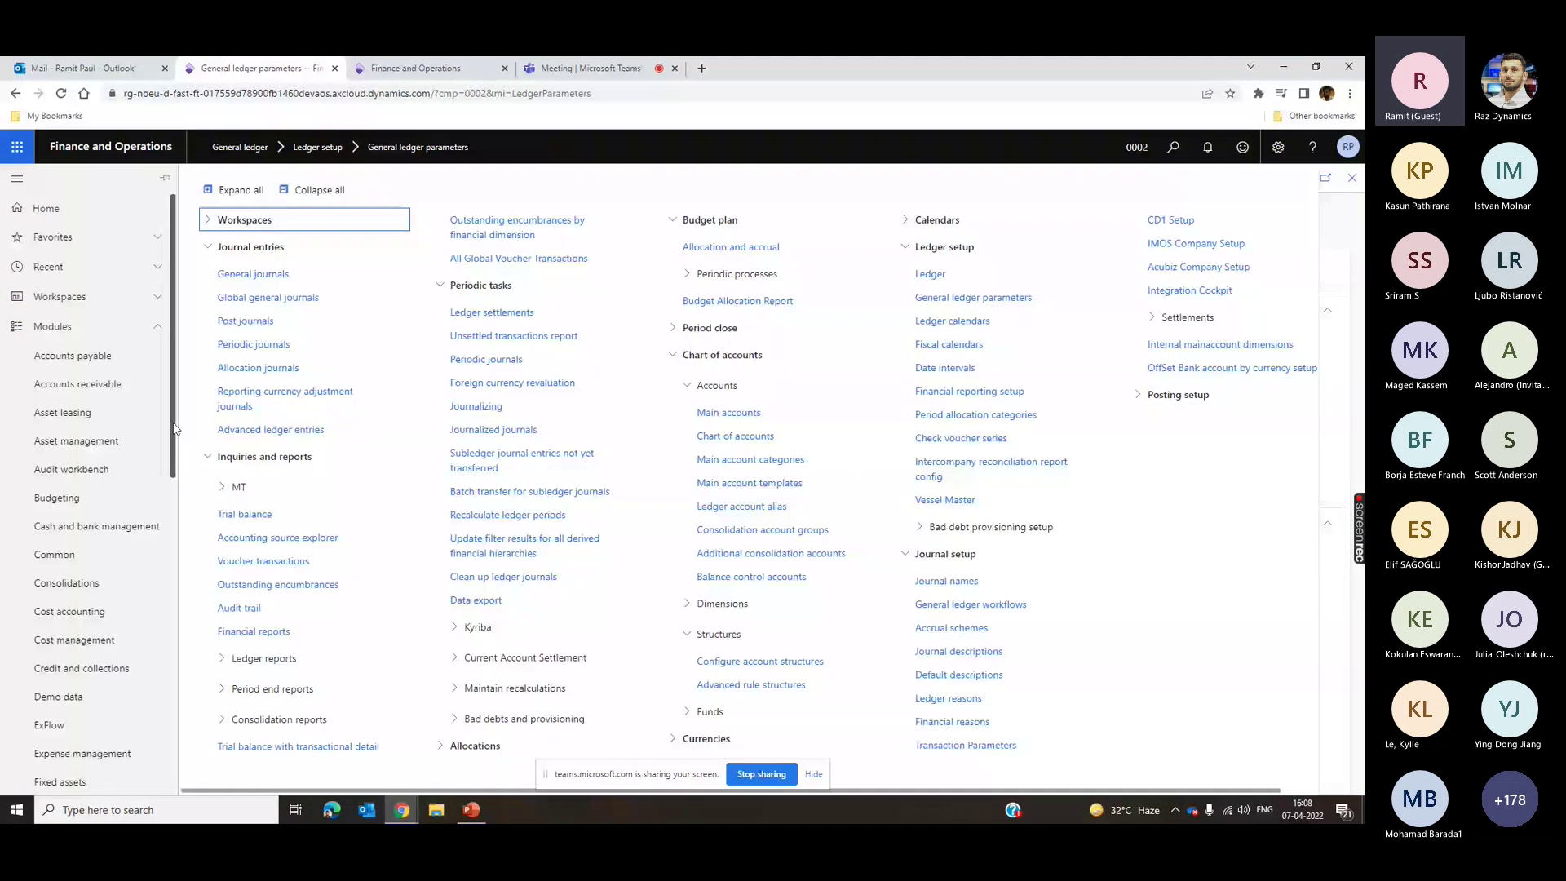
pyautogui.moveTo(173, 428); pyautogui.dragTo(172, 743)
pyautogui.click(130, 680)
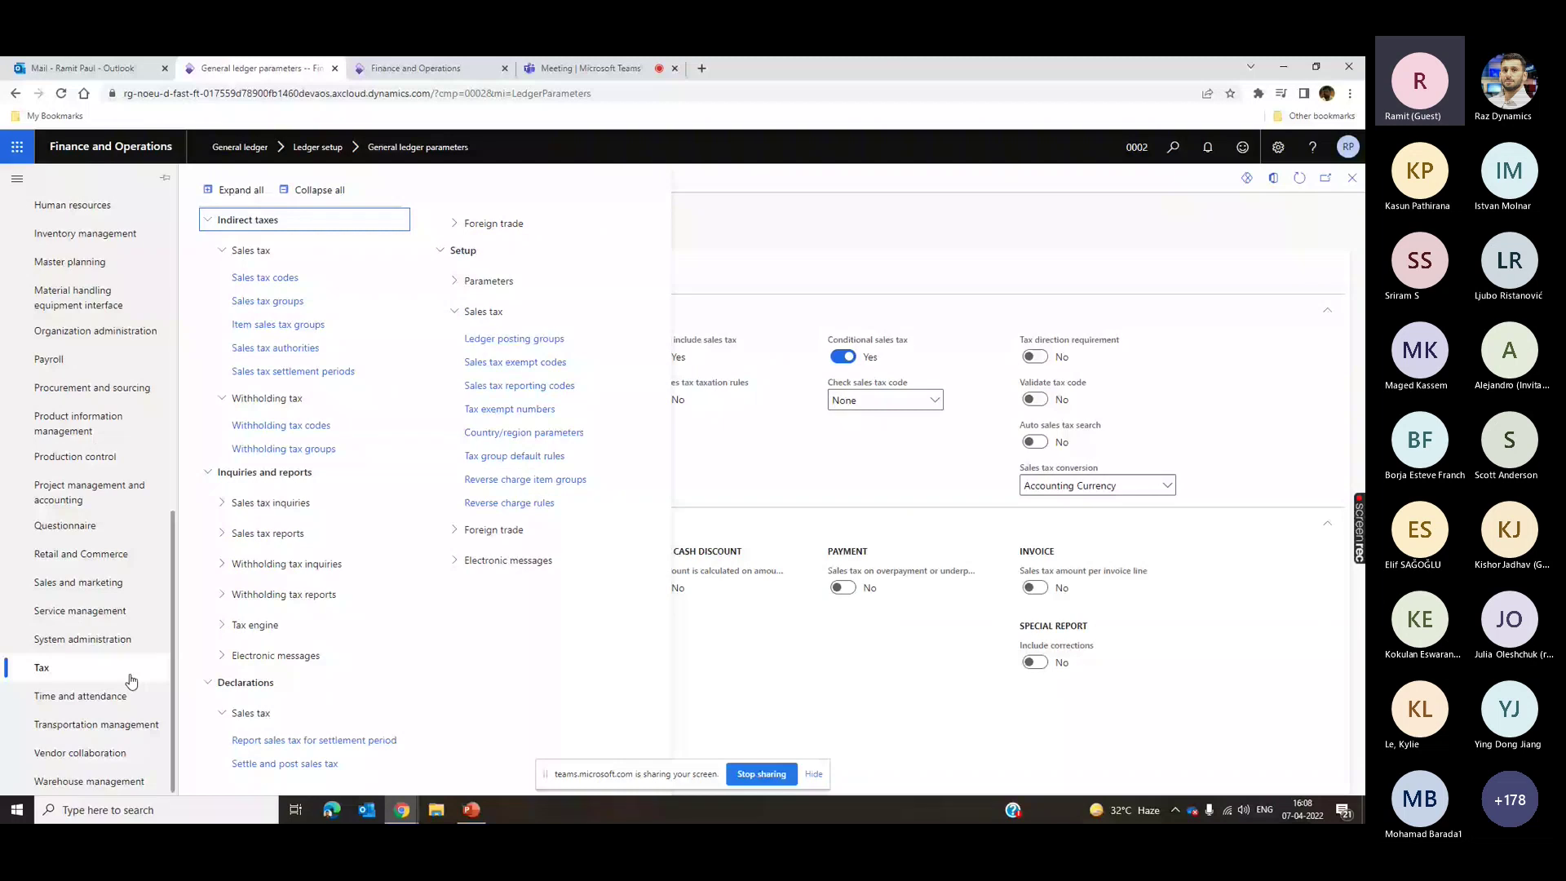
pyautogui.click(295, 371)
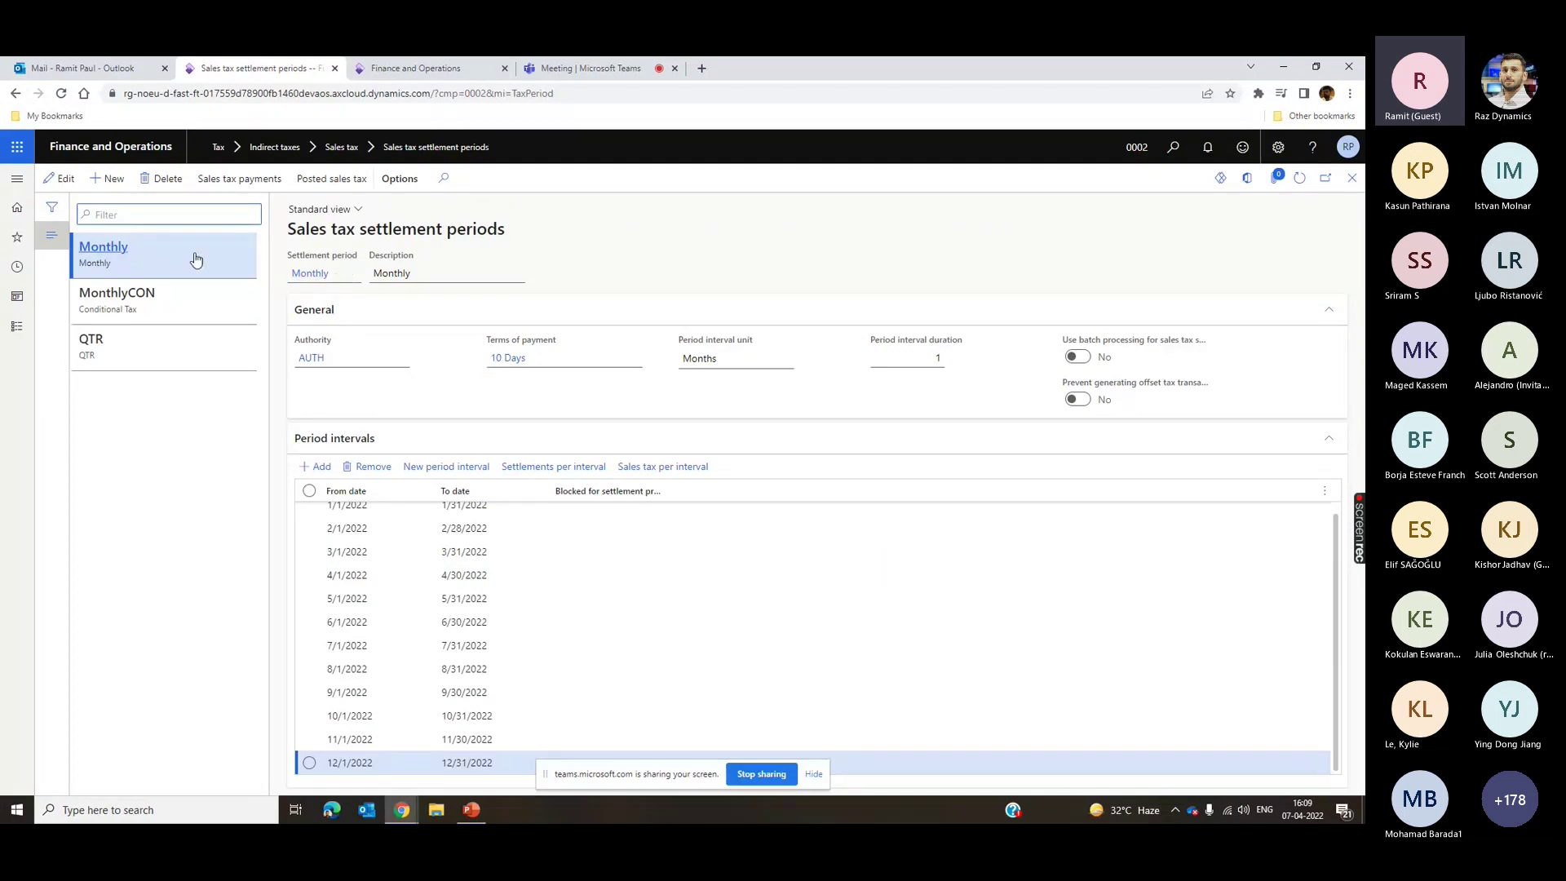
pyautogui.click(183, 303)
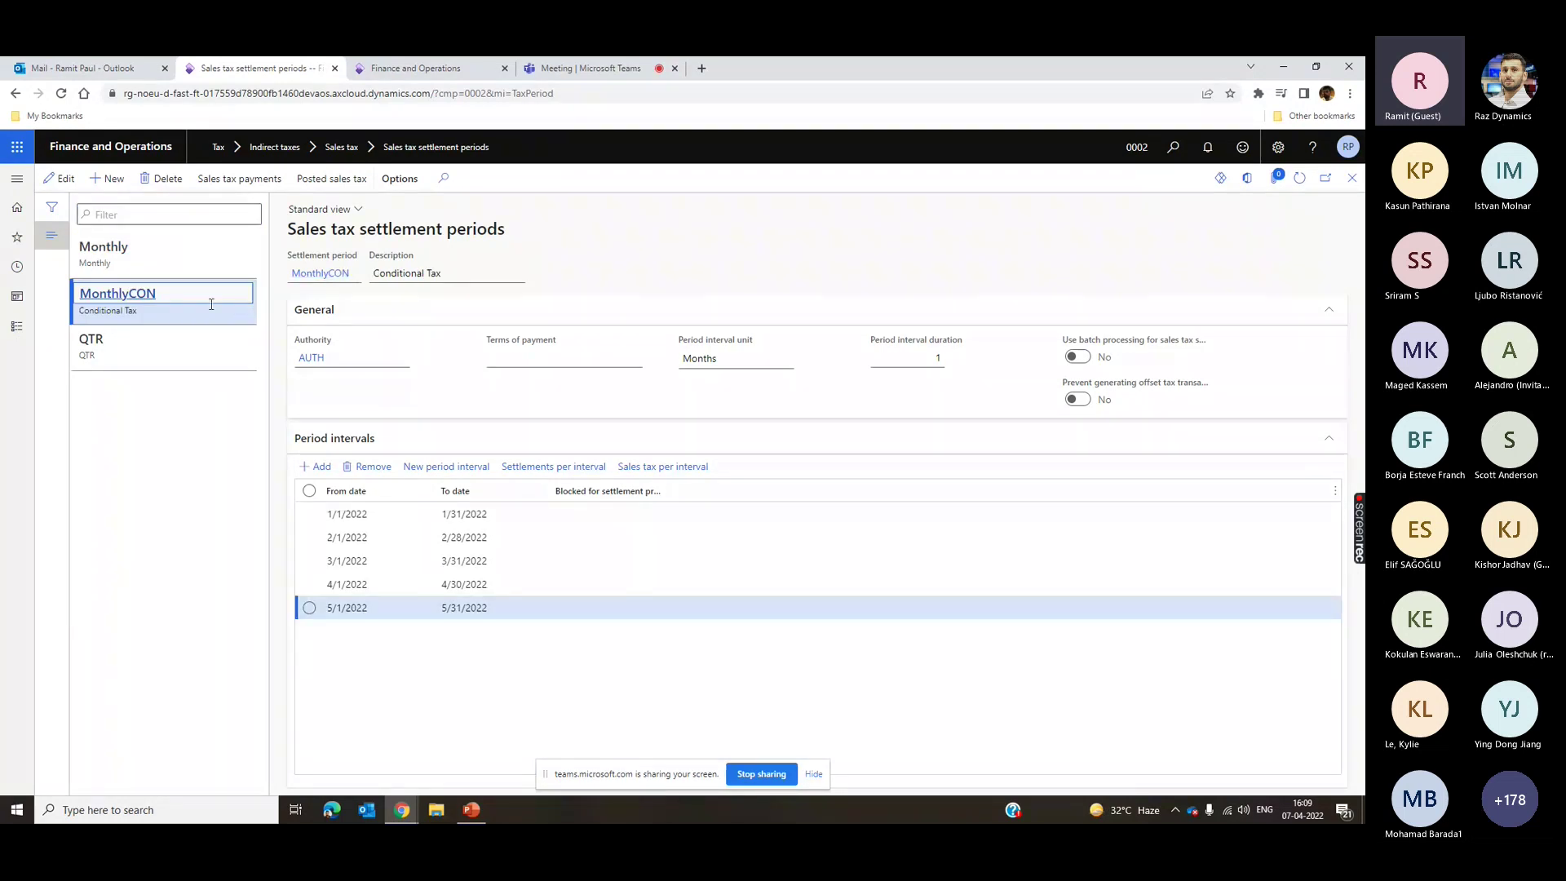
pyautogui.click(211, 304)
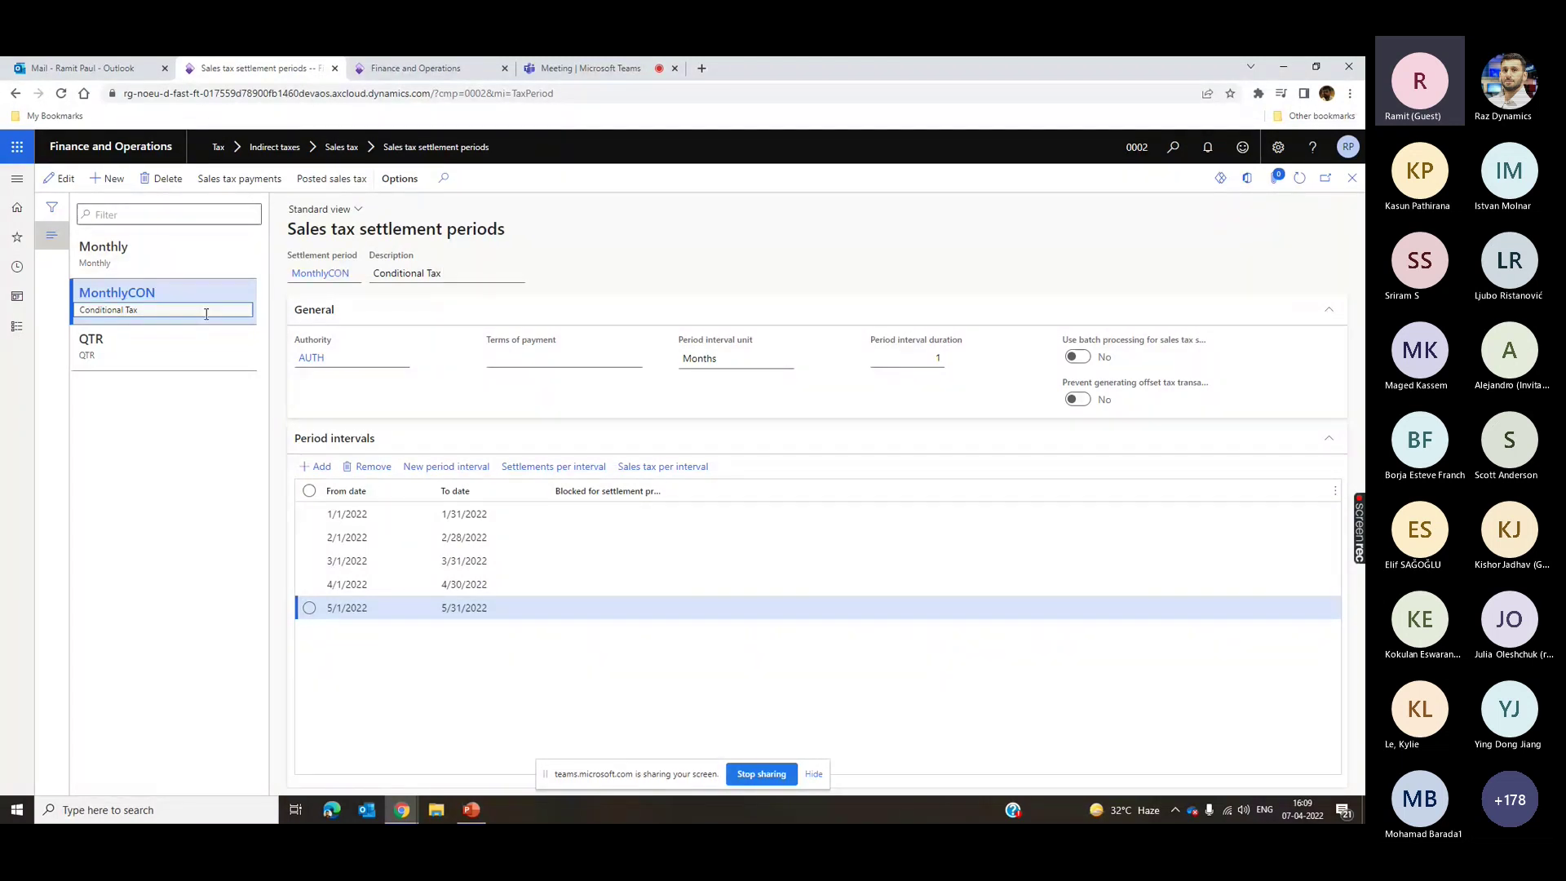
# - Review the tax code in the 12%CON item sales tax group, and the codes in the ALL sales tax group
pyautogui.click(17, 331)
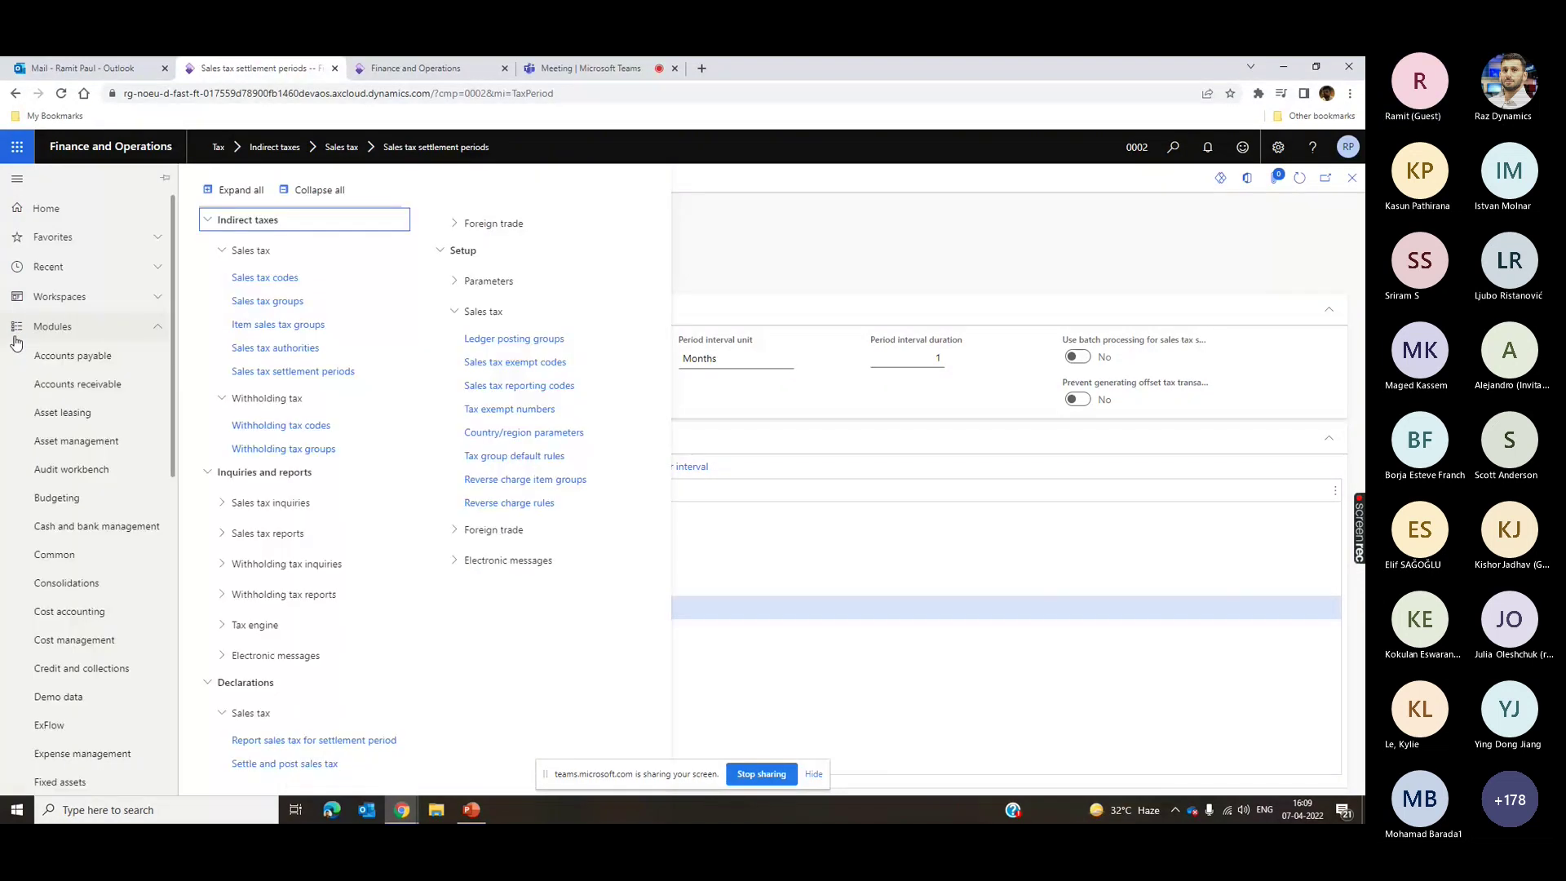
pyautogui.click(334, 311)
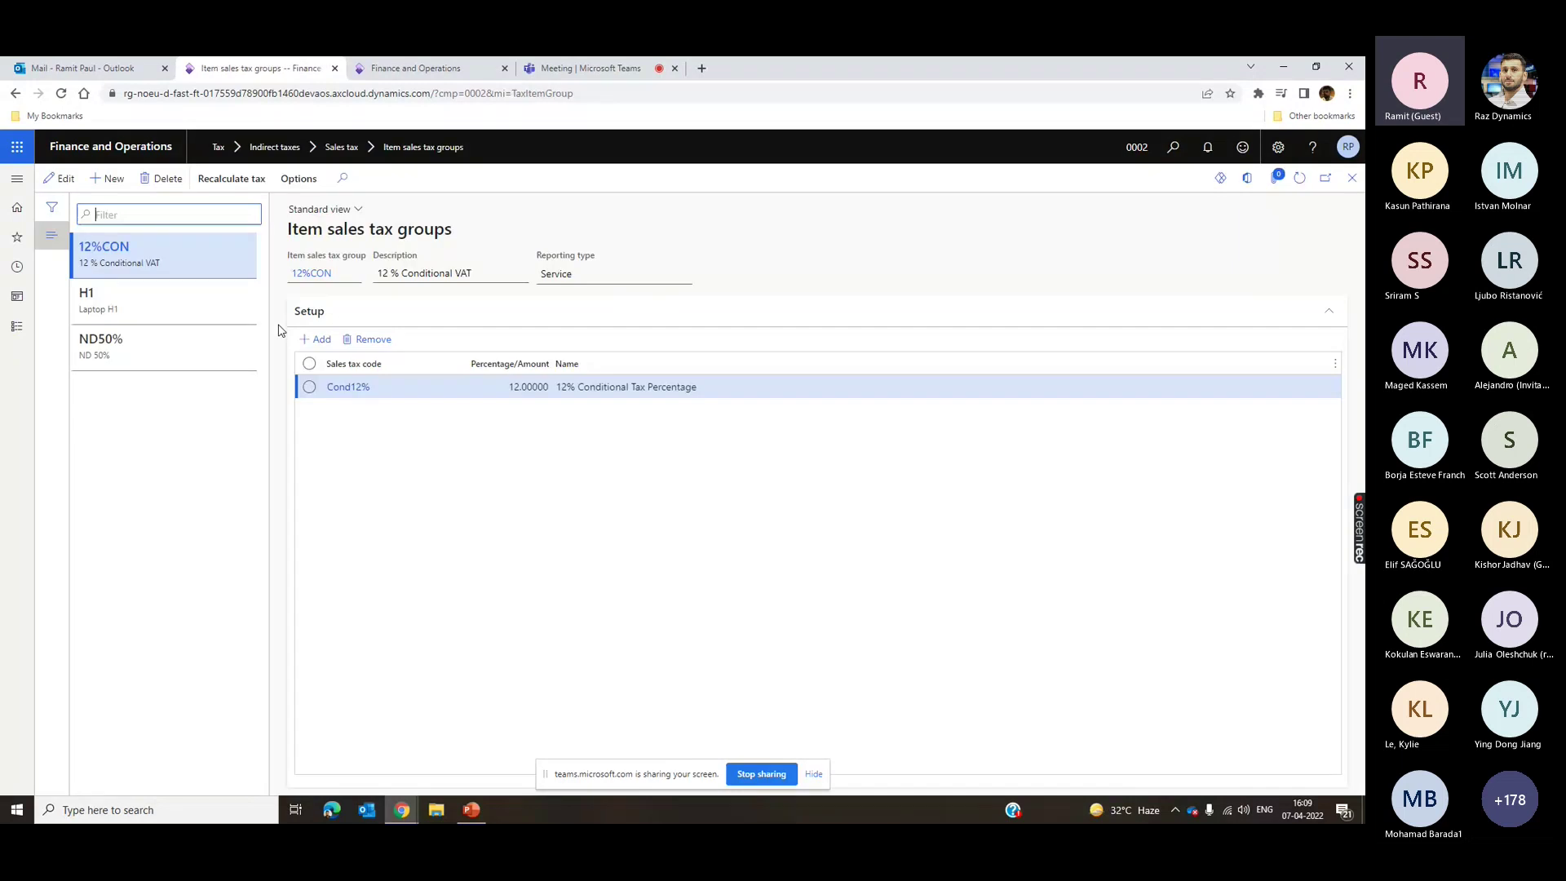
pyautogui.click(185, 257)
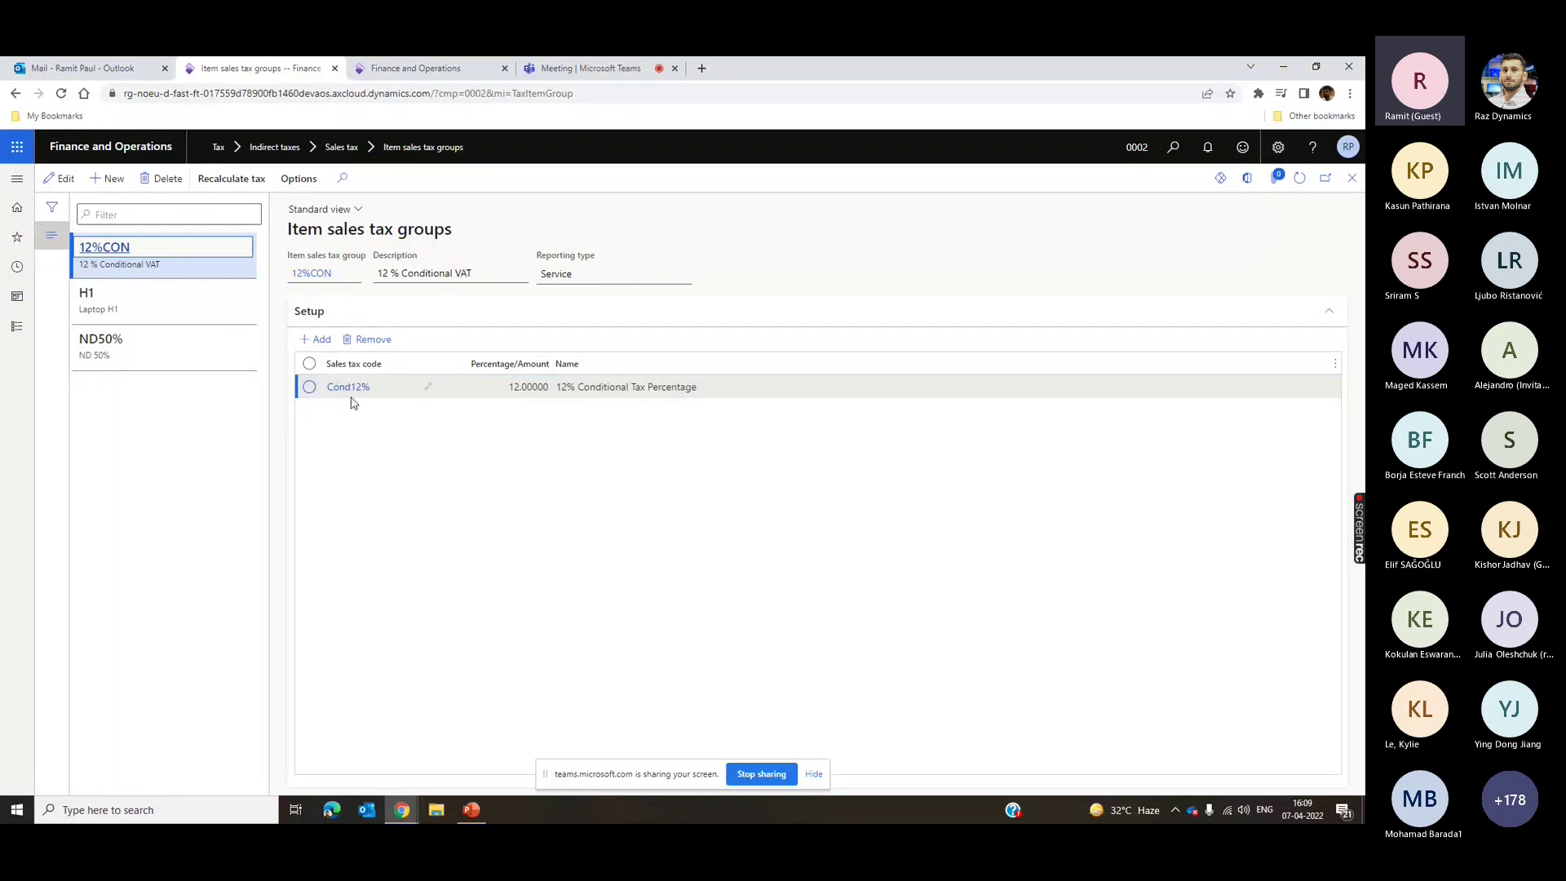
pyautogui.click(489, 388)
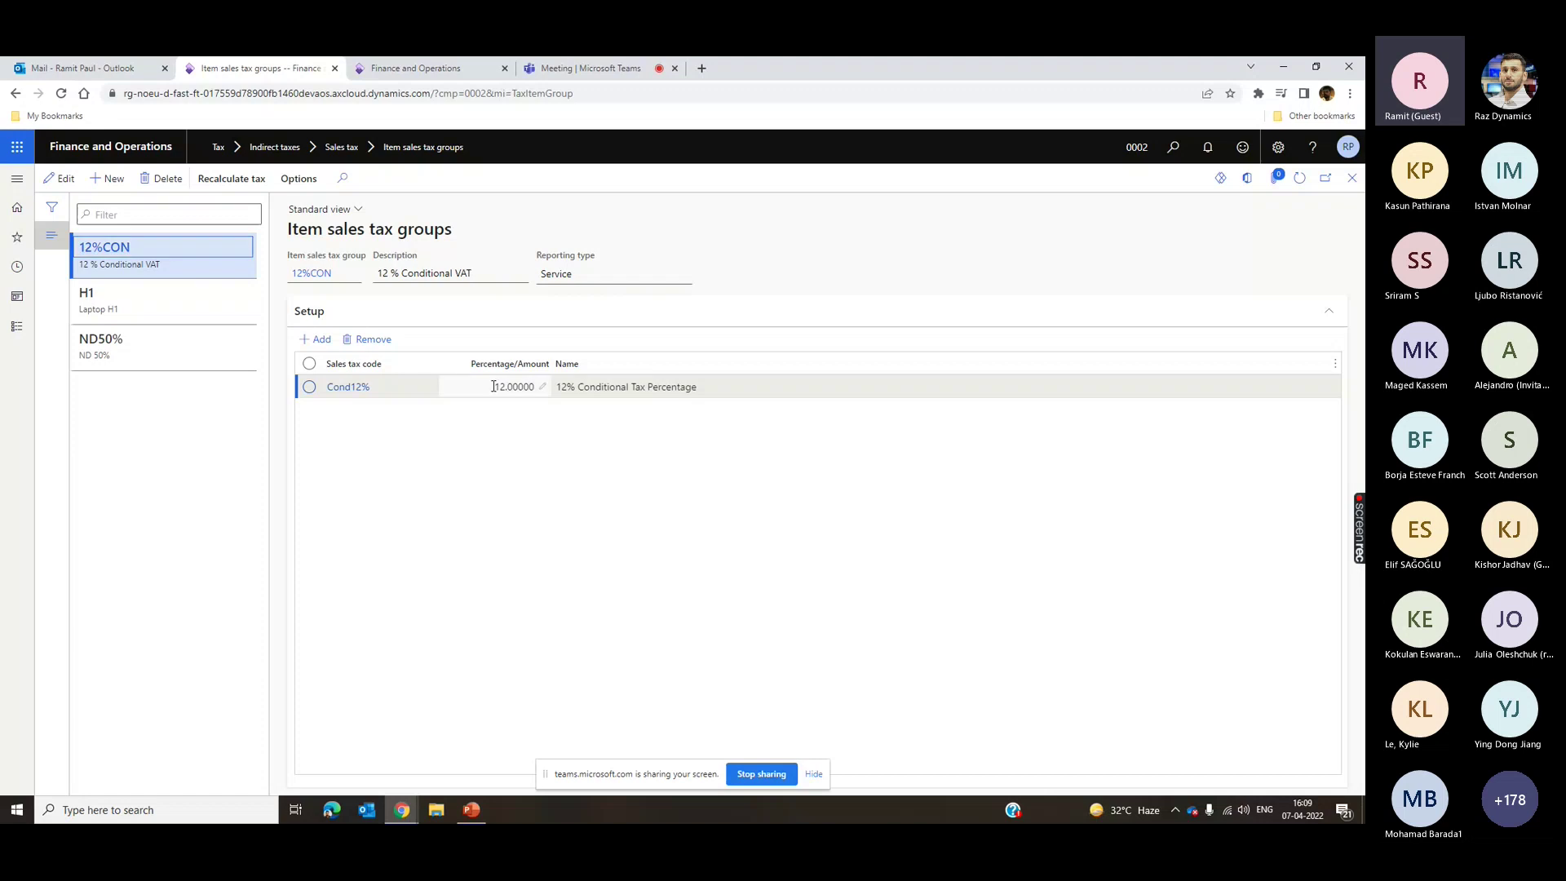
pyautogui.click(18, 341)
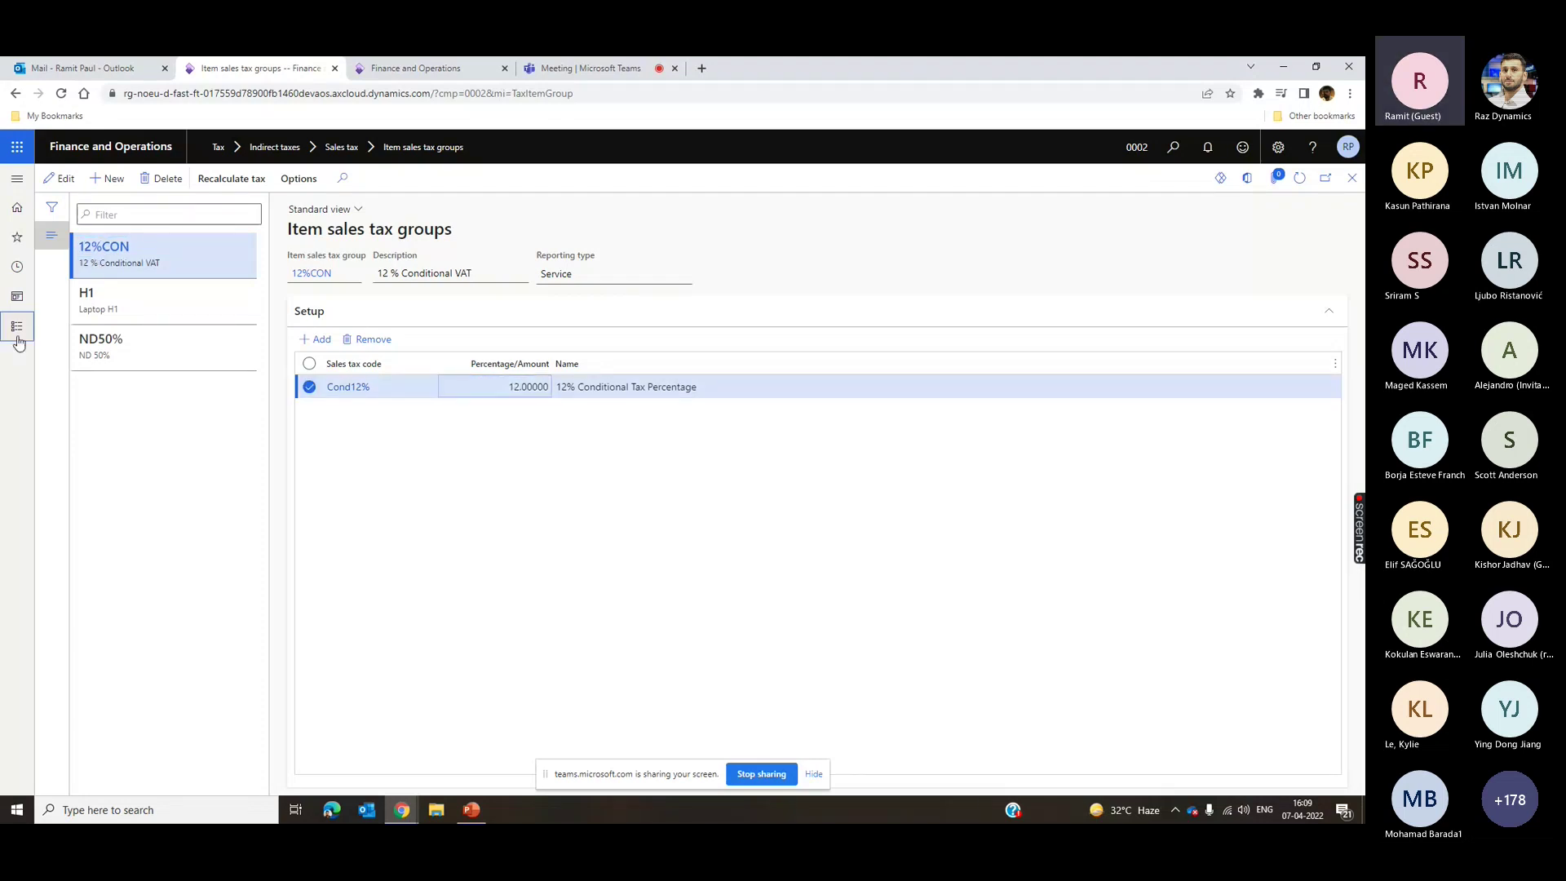
pyautogui.click(299, 307)
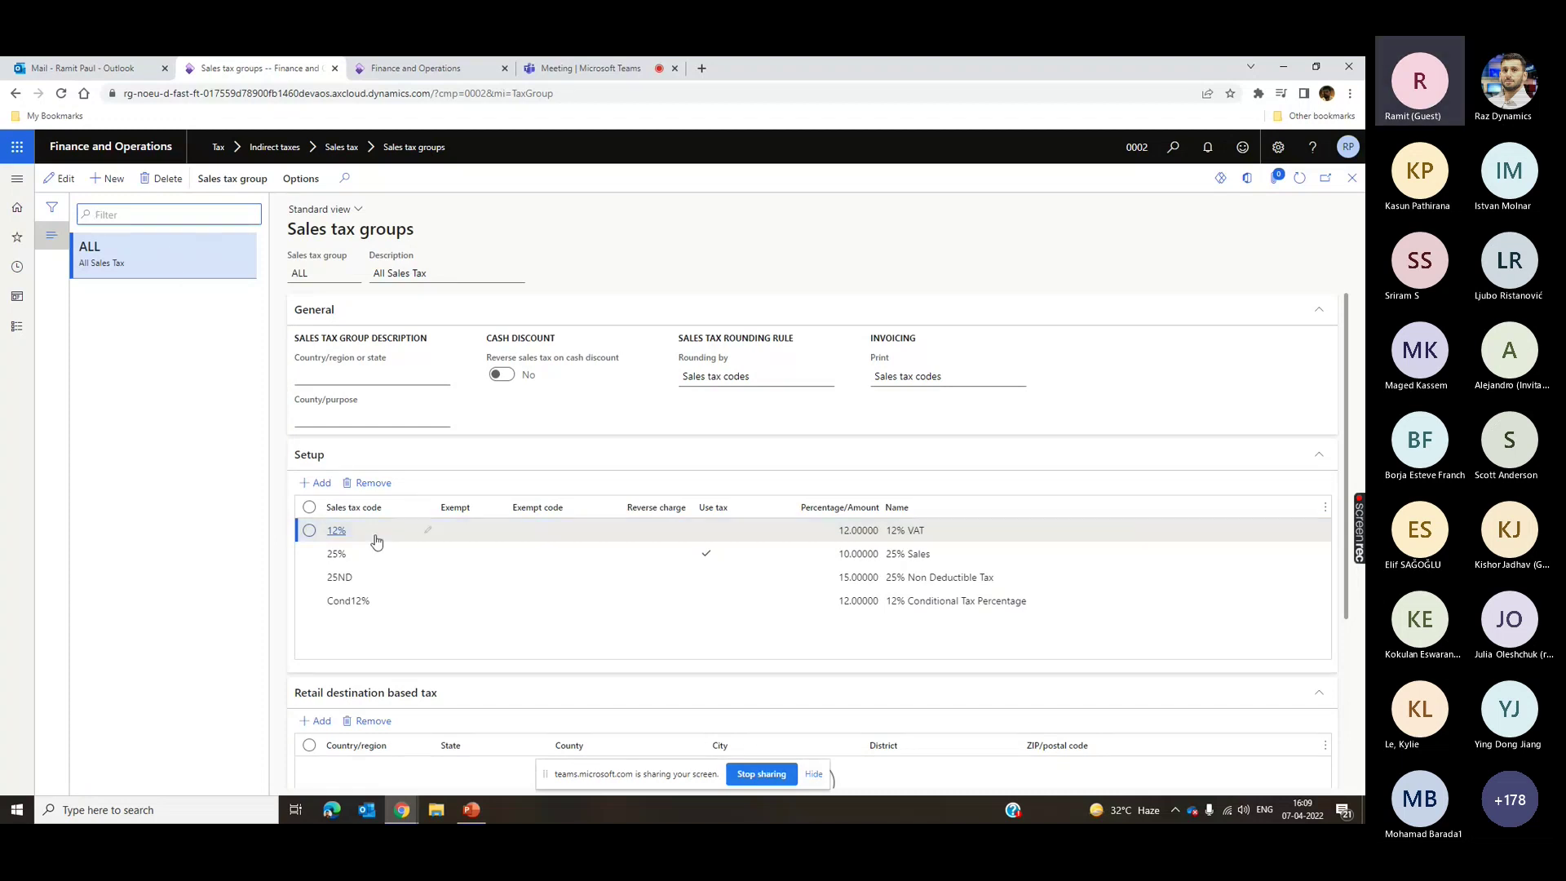
# - Open the sales tax codes and compare the setup of the 12% VAT code with the Cond12% code
pyautogui.click(12, 326)
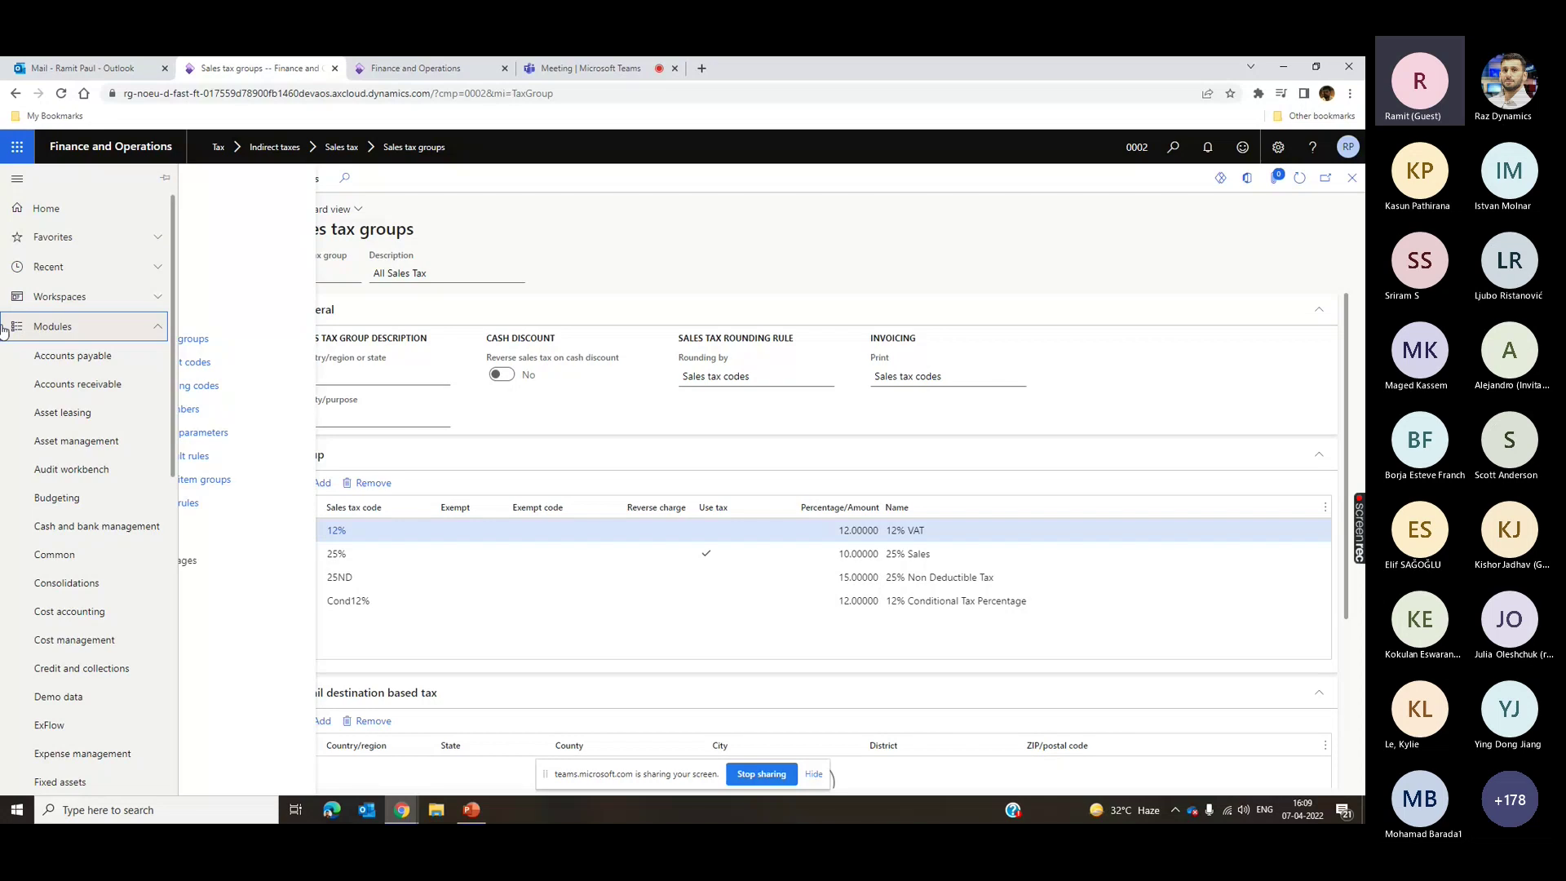
pyautogui.click(46, 209)
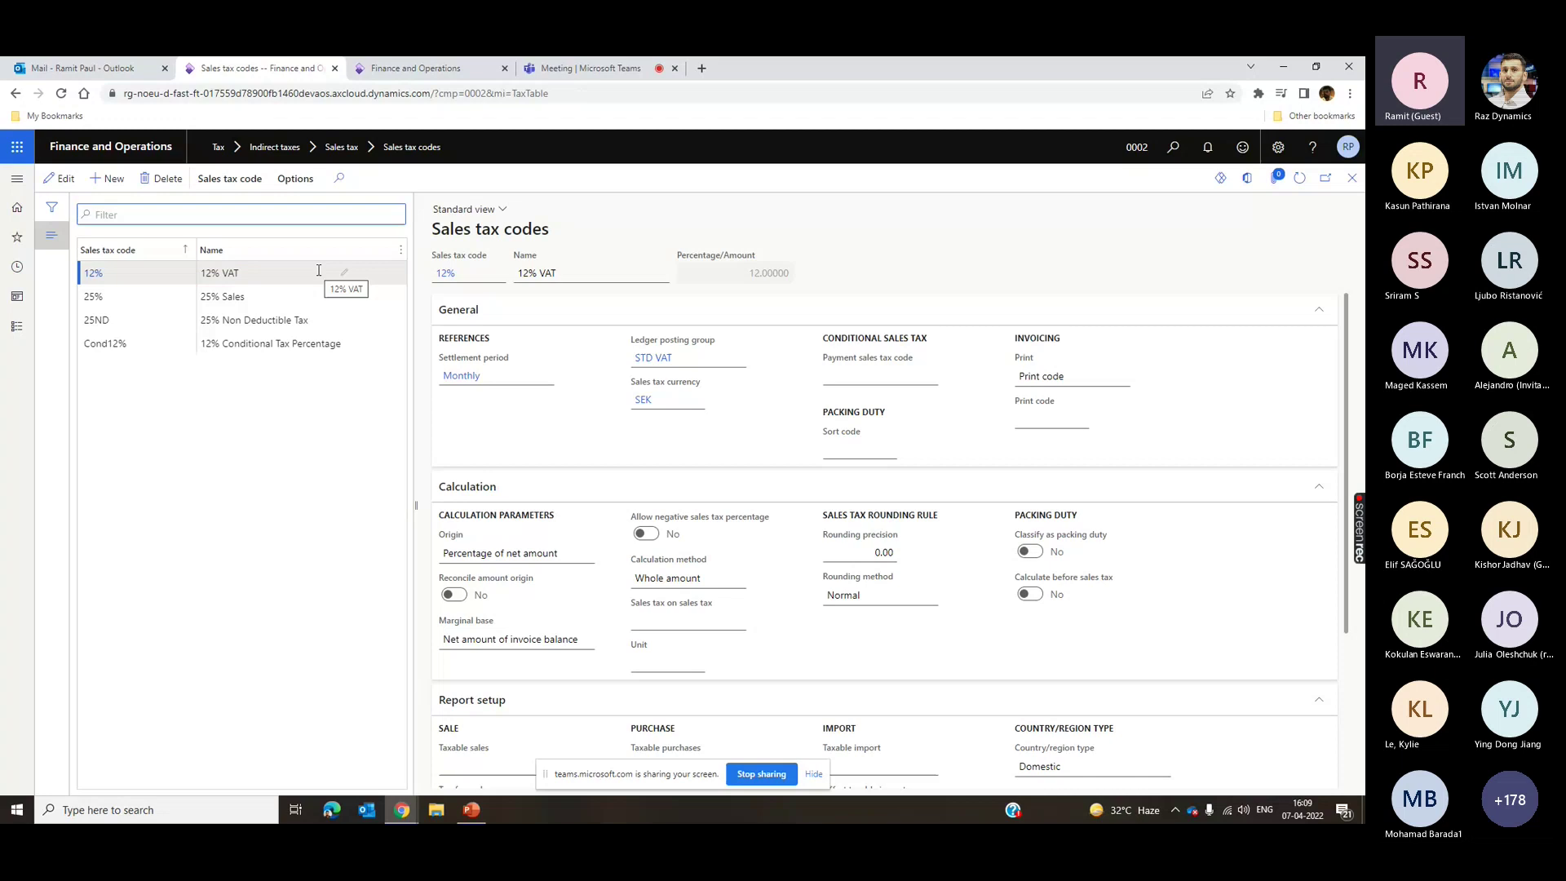
pyautogui.click(274, 343)
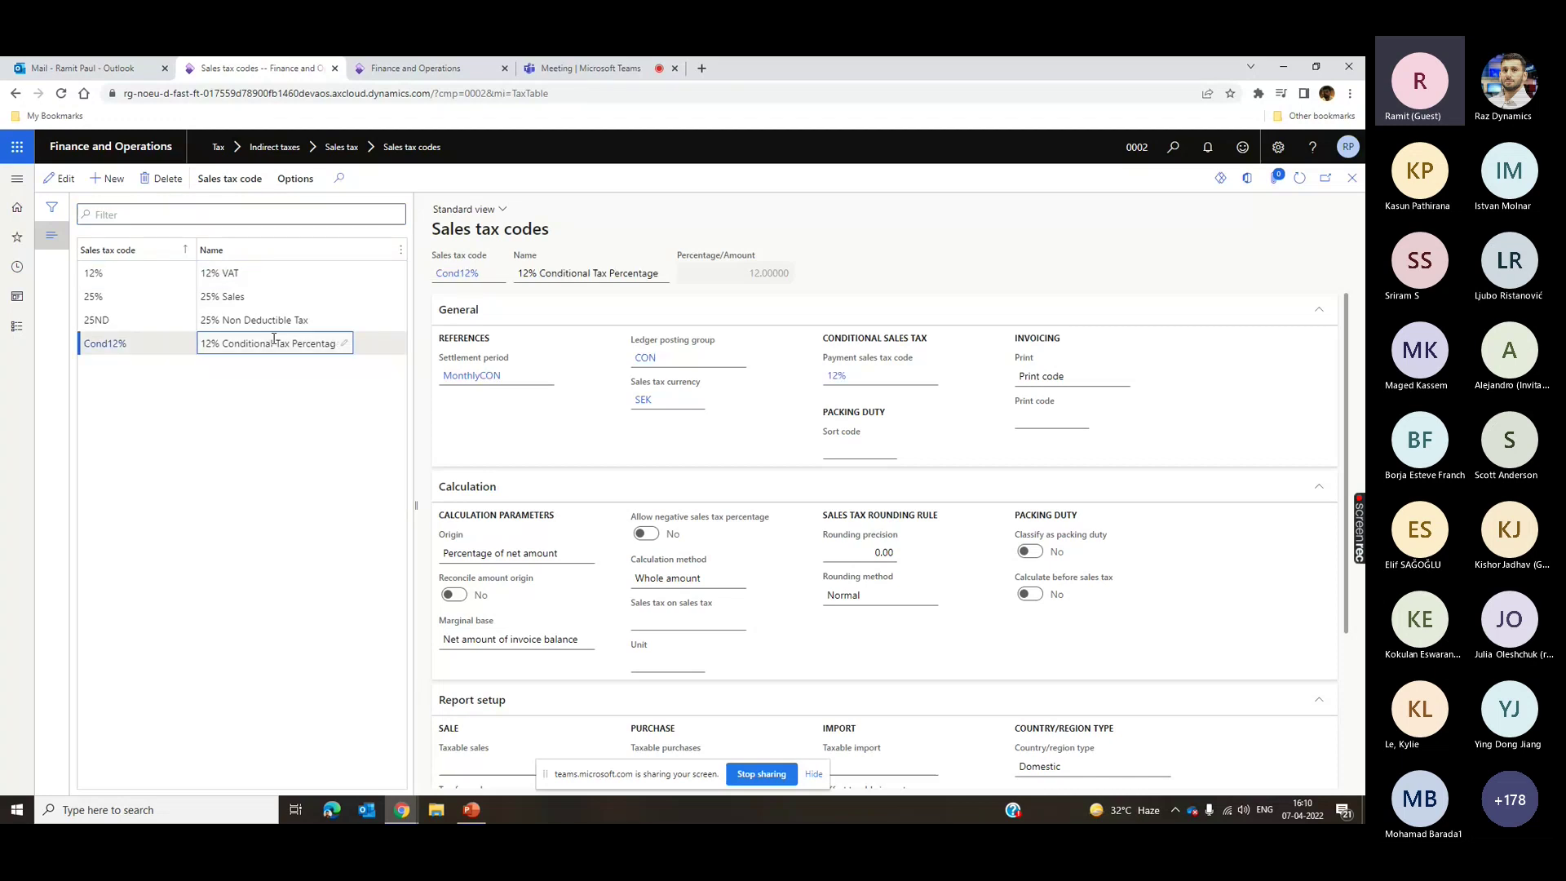
pyautogui.click(244, 270)
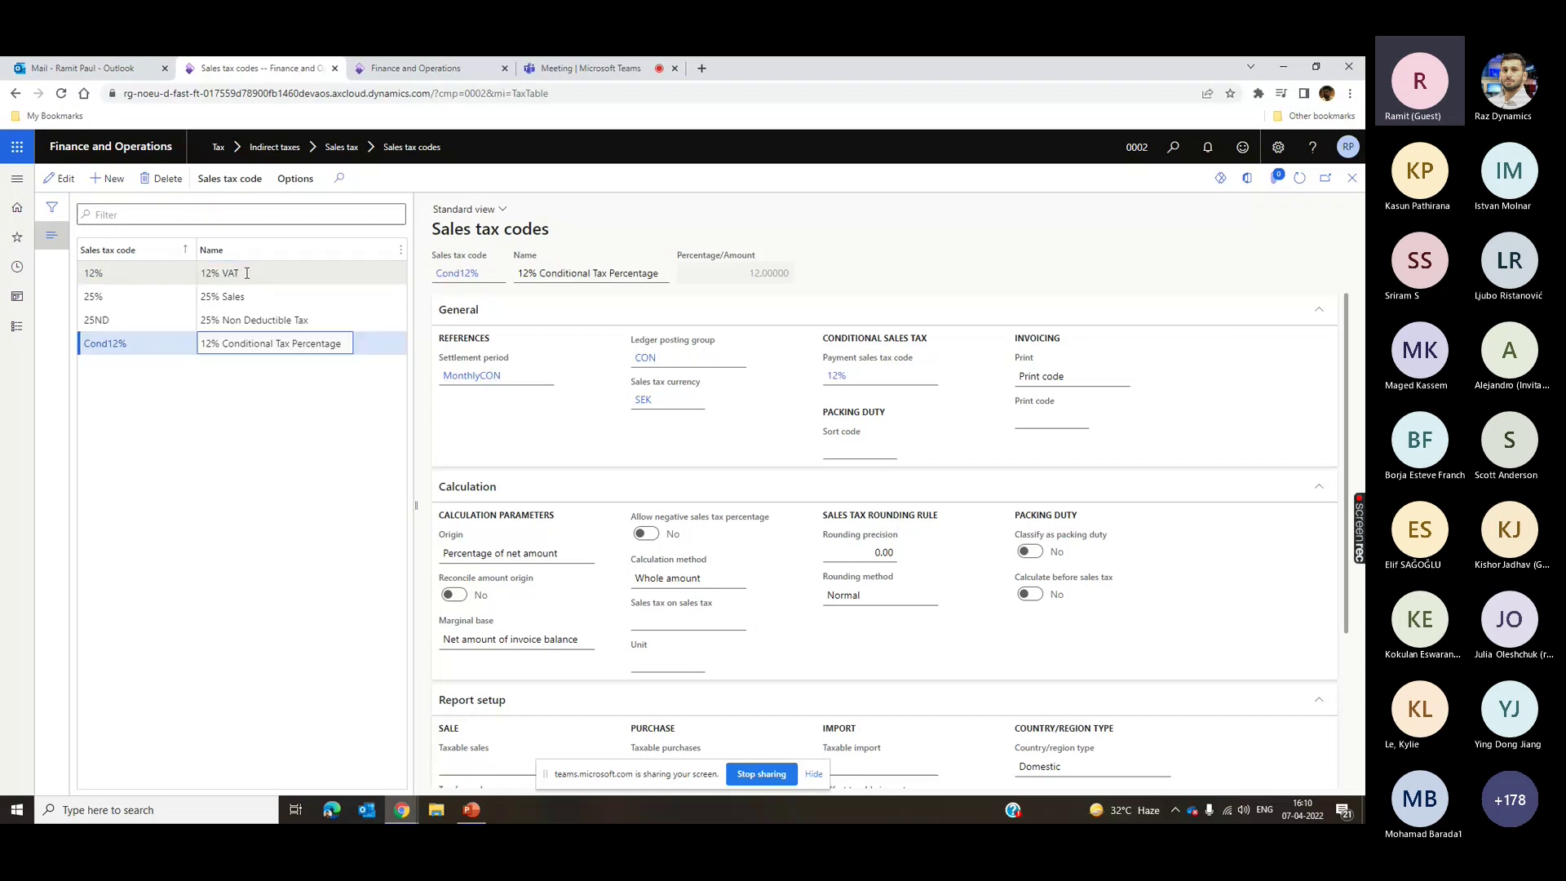
pyautogui.click(246, 272)
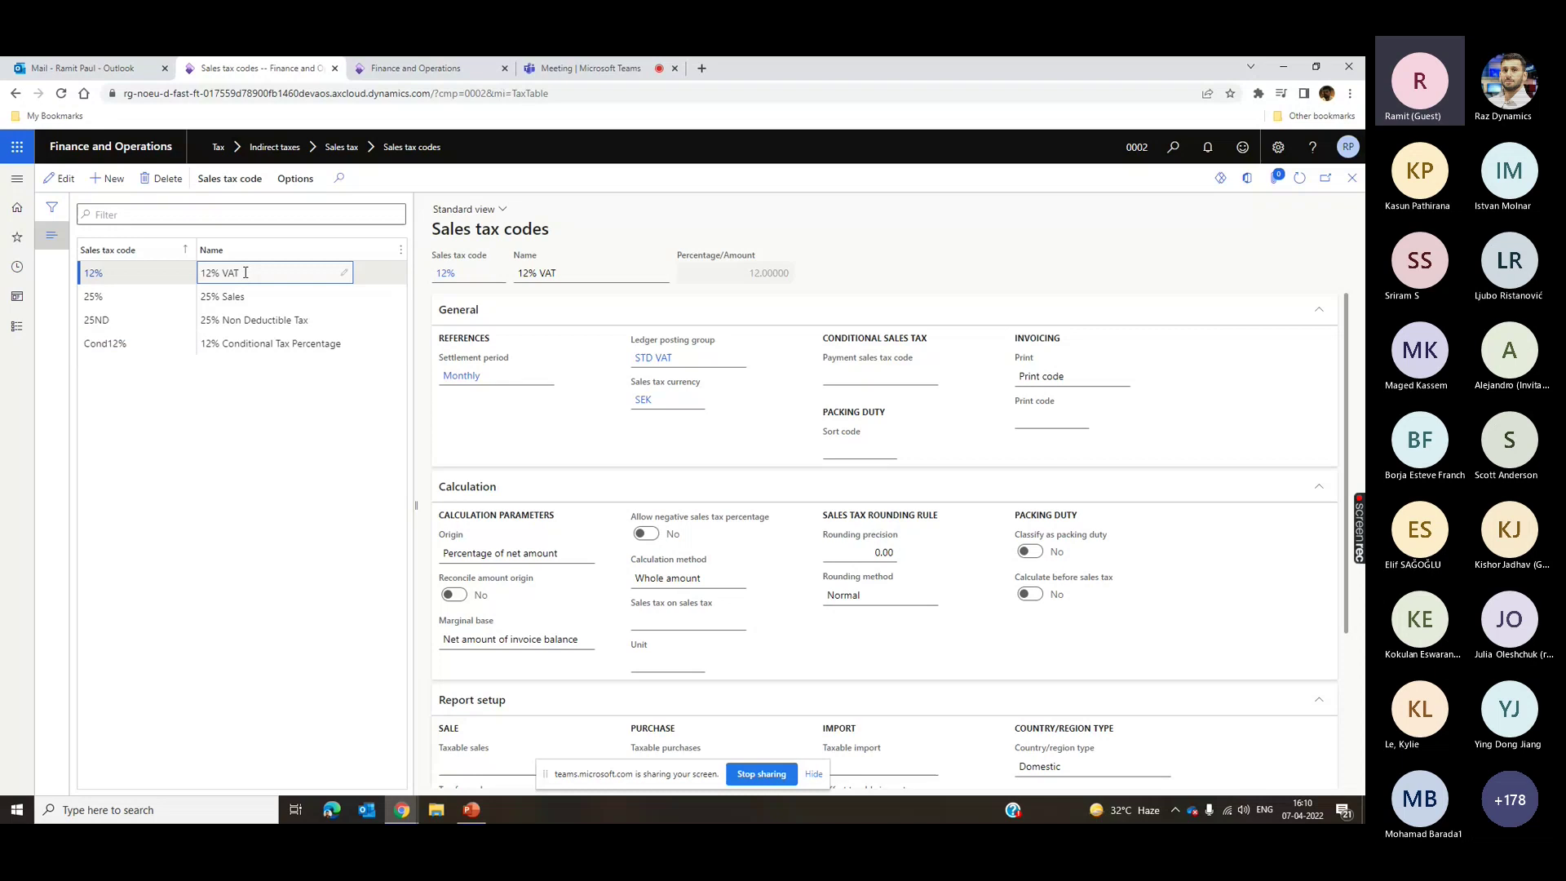
pyautogui.tripleClick(269, 275)
pyautogui.click(76, 275)
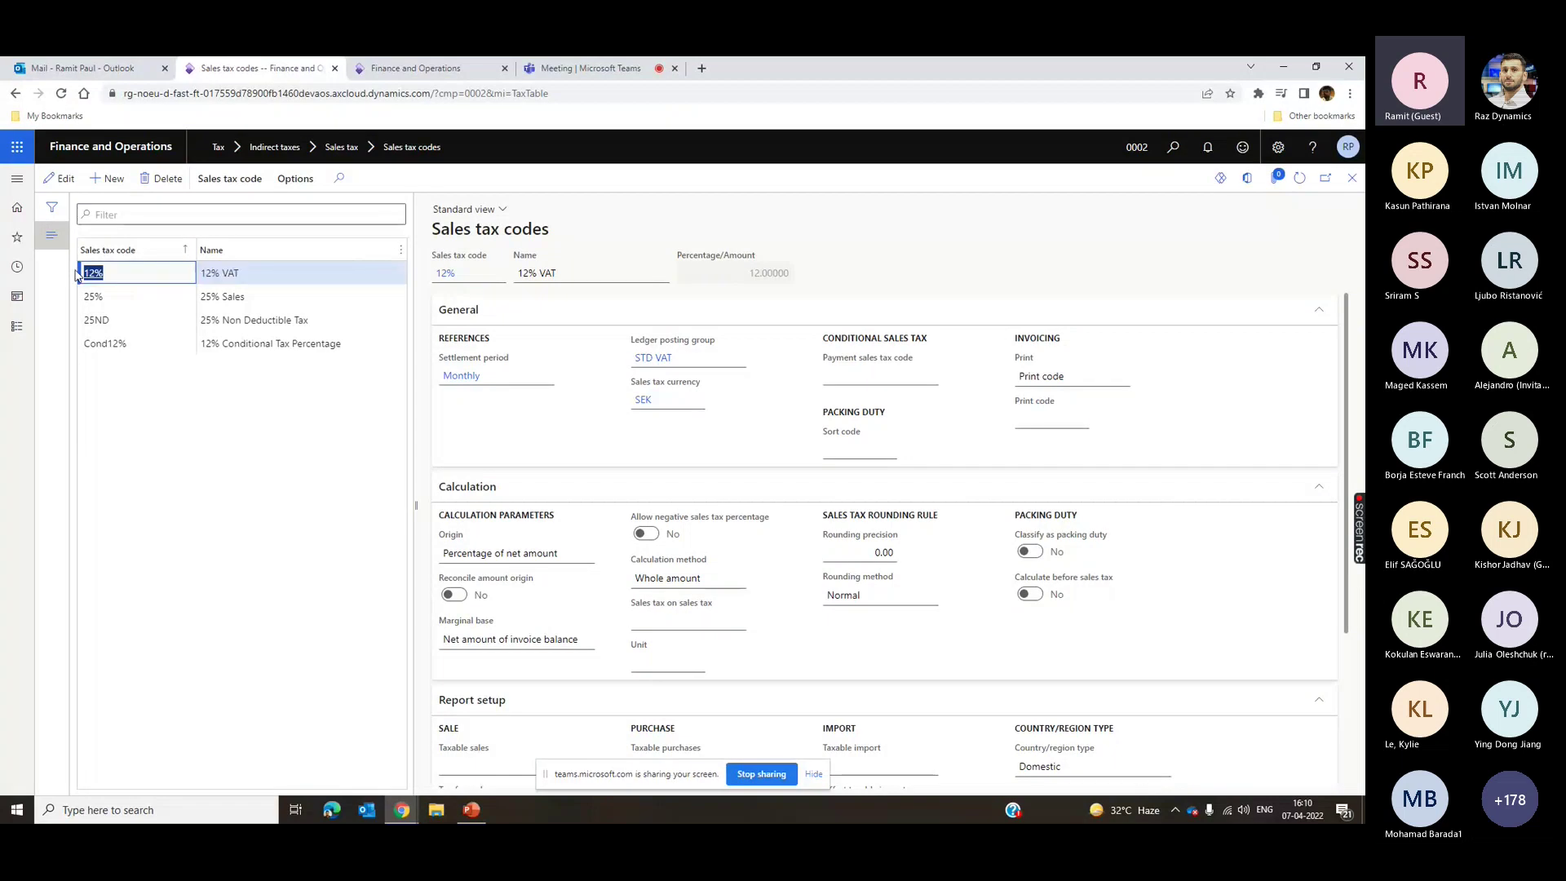
pyautogui.click(252, 345)
pyautogui.moveTo(151, 350); pyautogui.dragTo(106, 348)
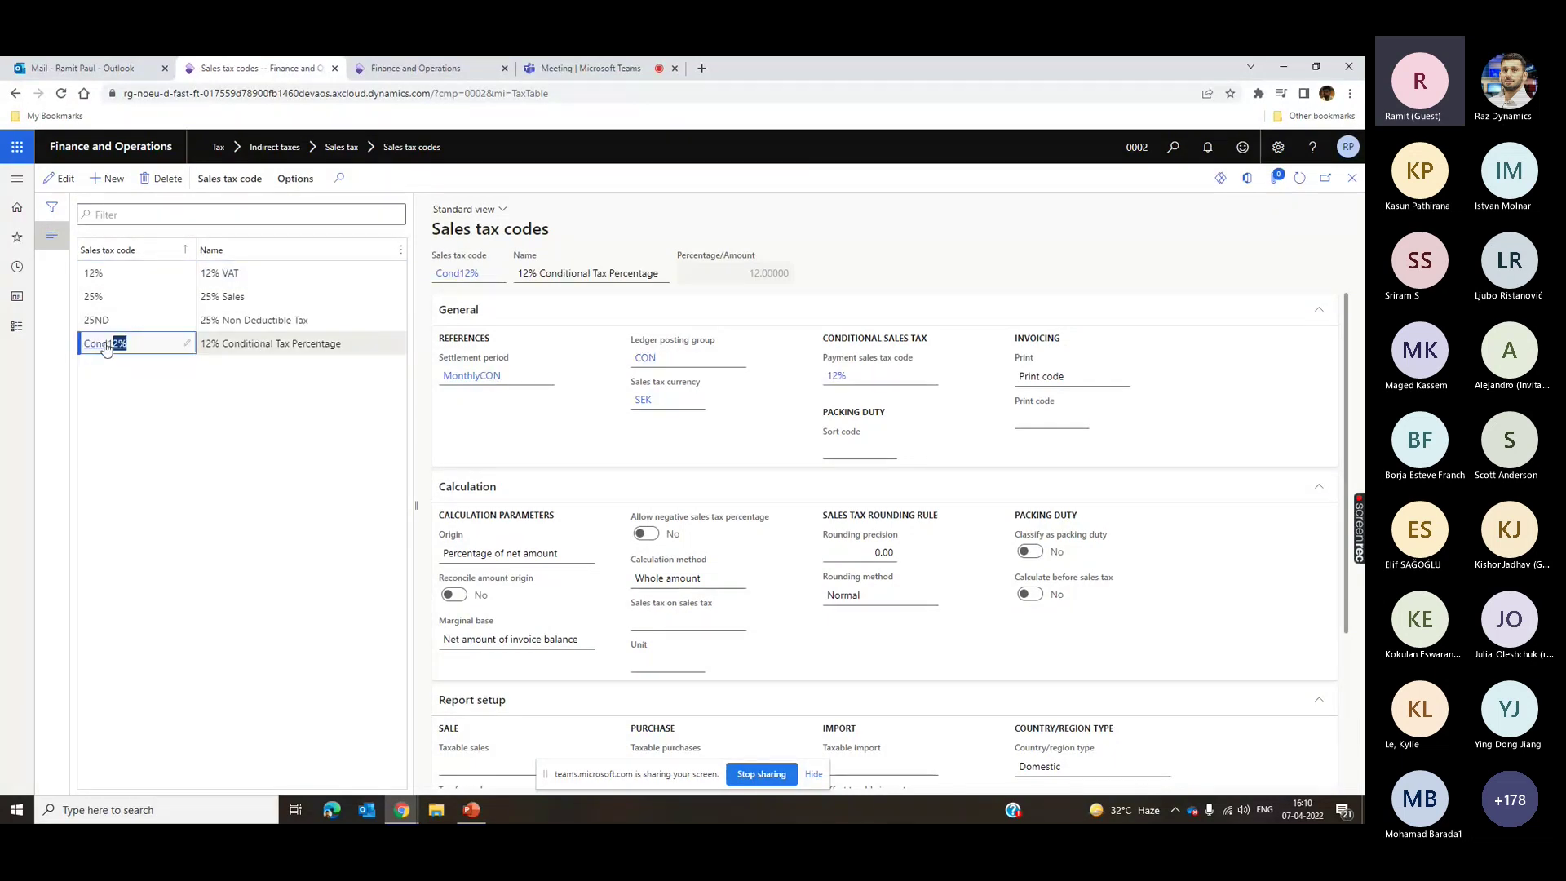
pyautogui.click(235, 346)
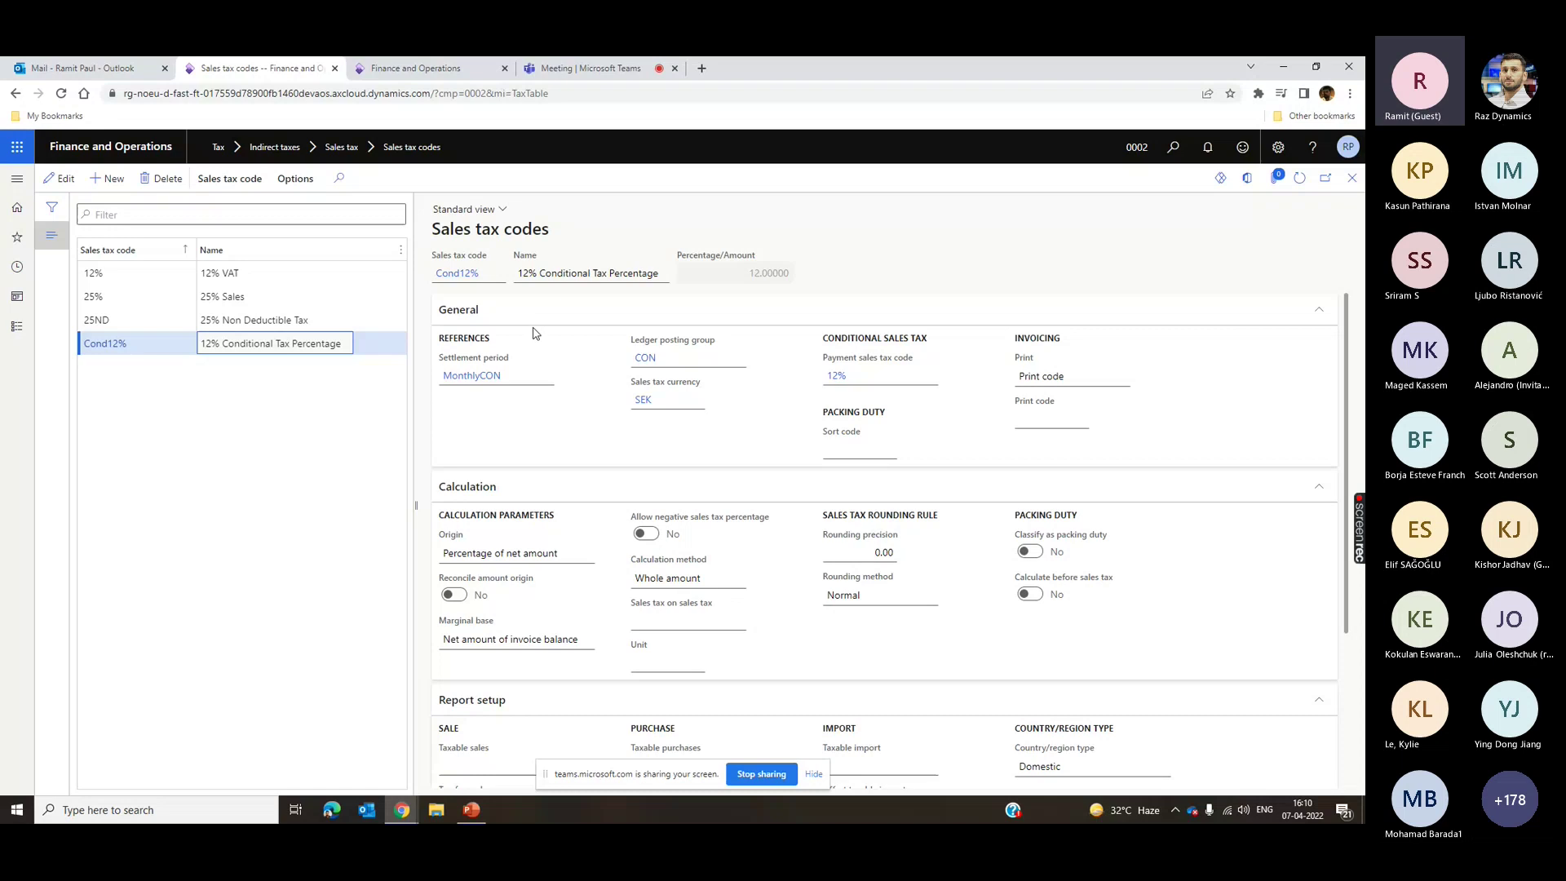
# - Examine the Payment sales tax code field of Cond12% and compare it with the 12% VAT code
pyautogui.moveTo(918, 363)
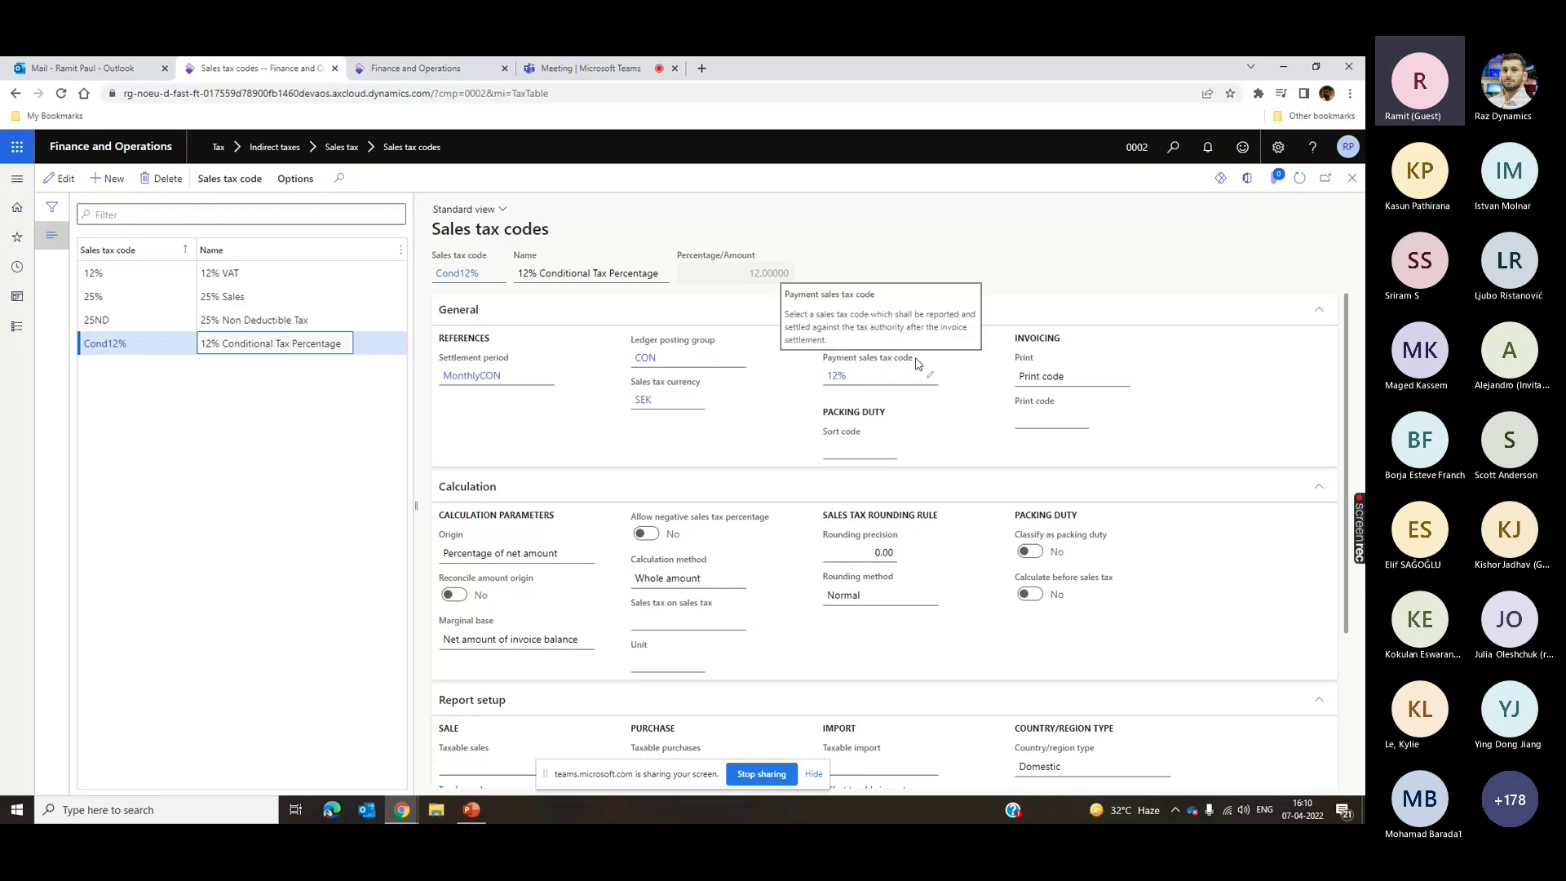
pyautogui.moveTo(918, 363); pyautogui.dragTo(852, 373)
pyautogui.click(932, 382)
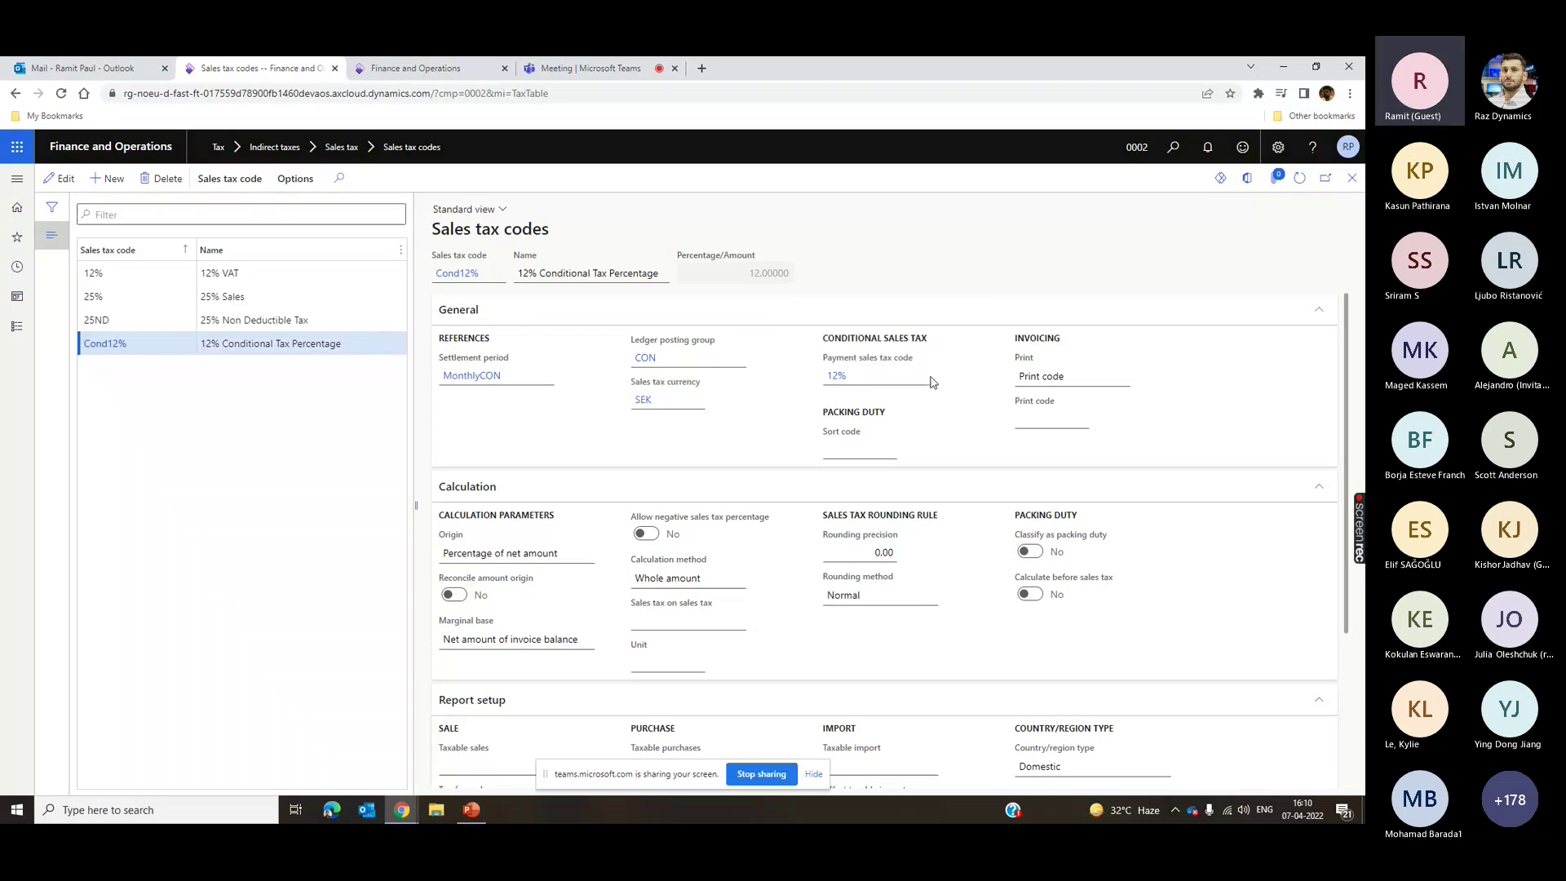
pyautogui.click(932, 382)
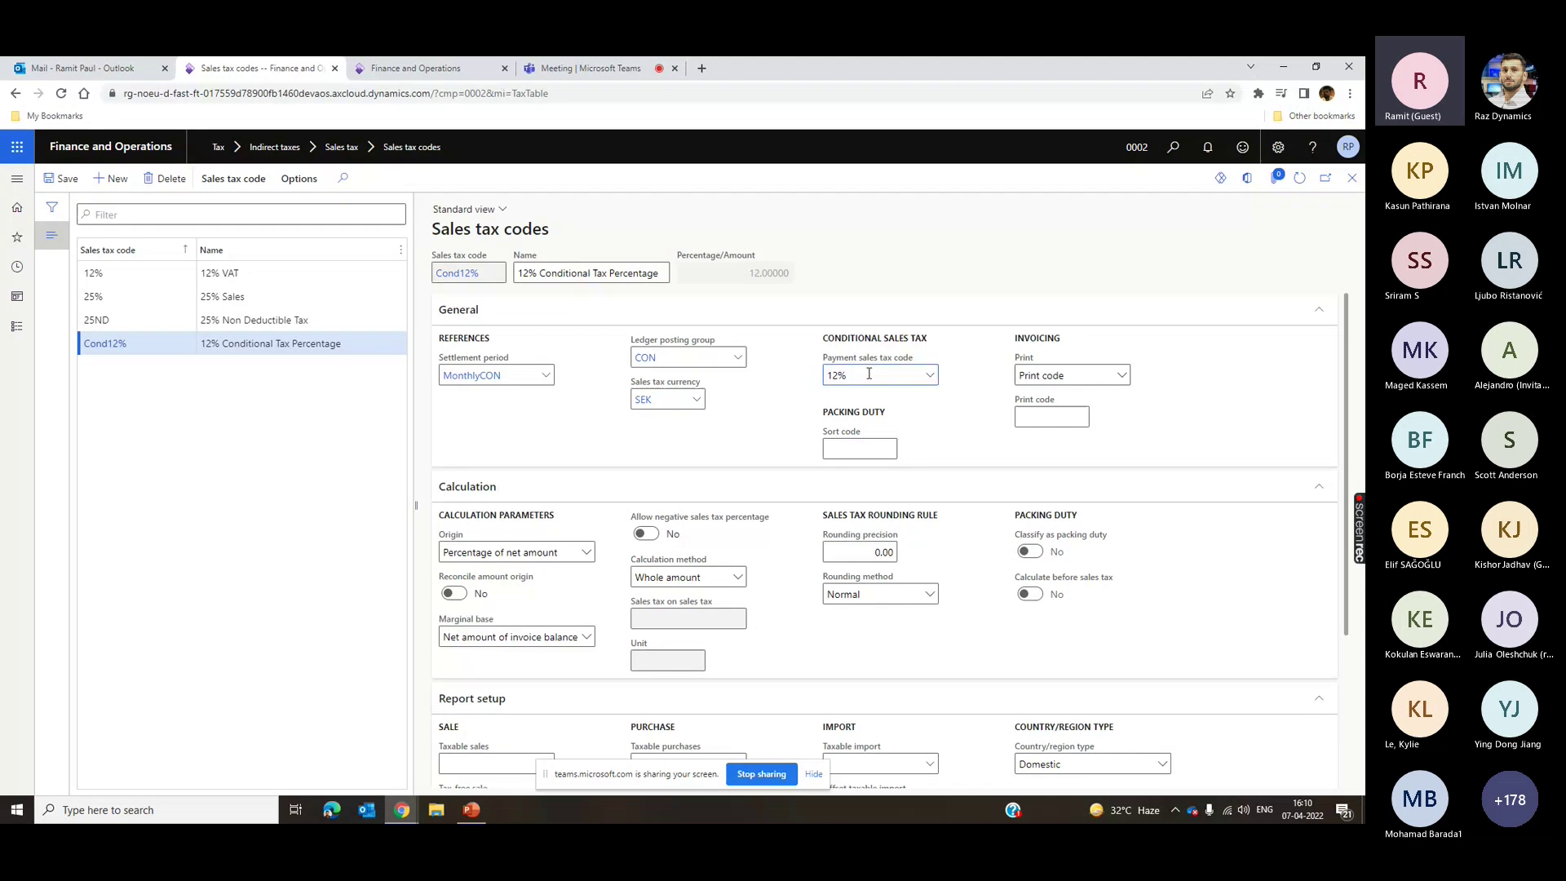
pyautogui.click(255, 274)
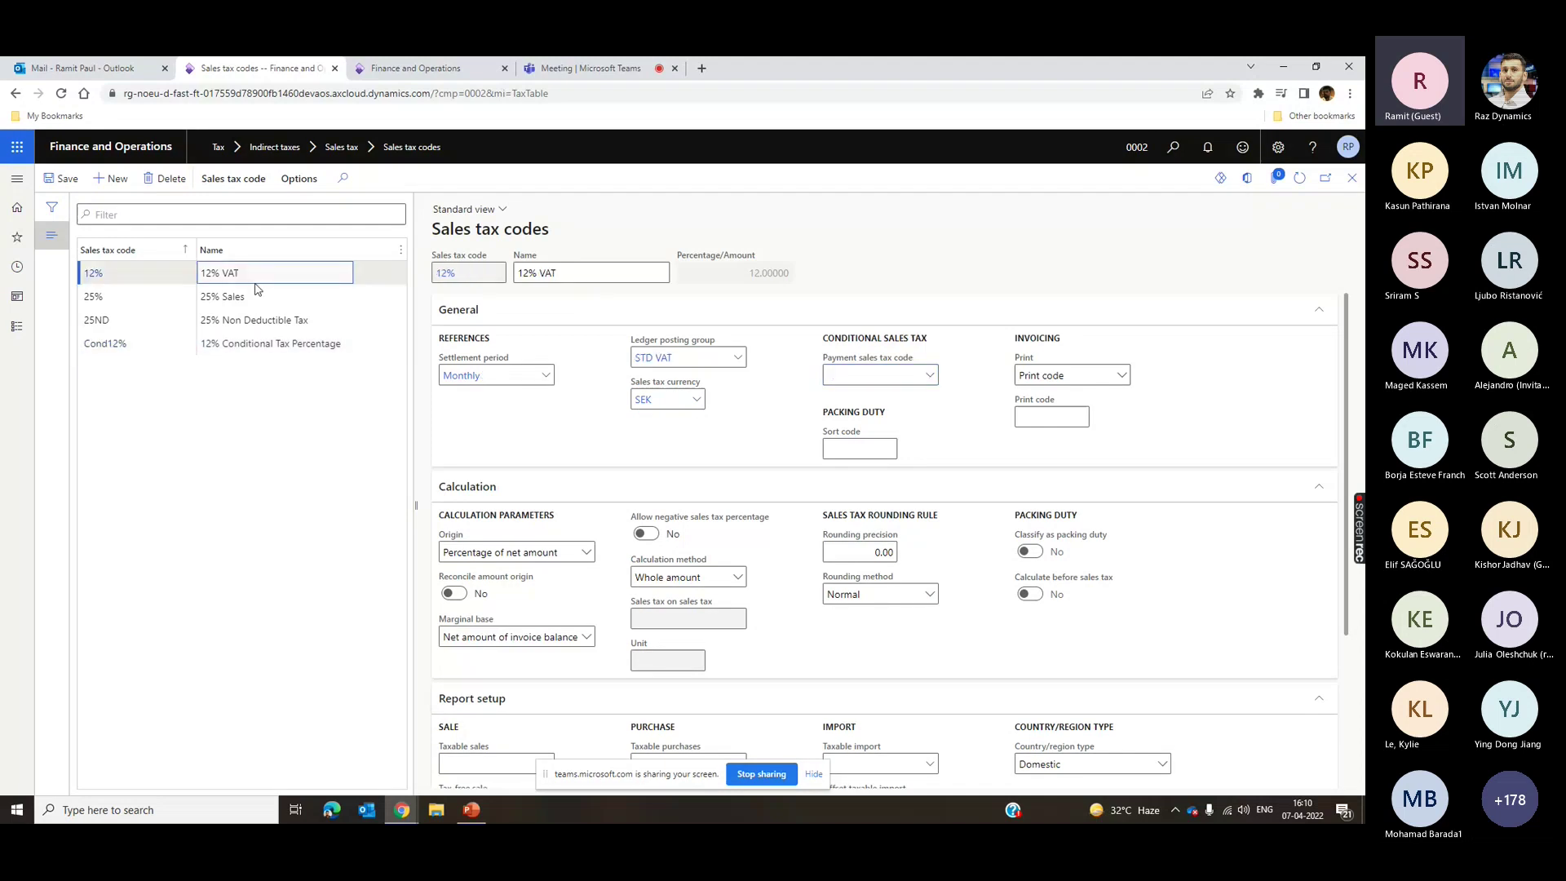
pyautogui.click(309, 344)
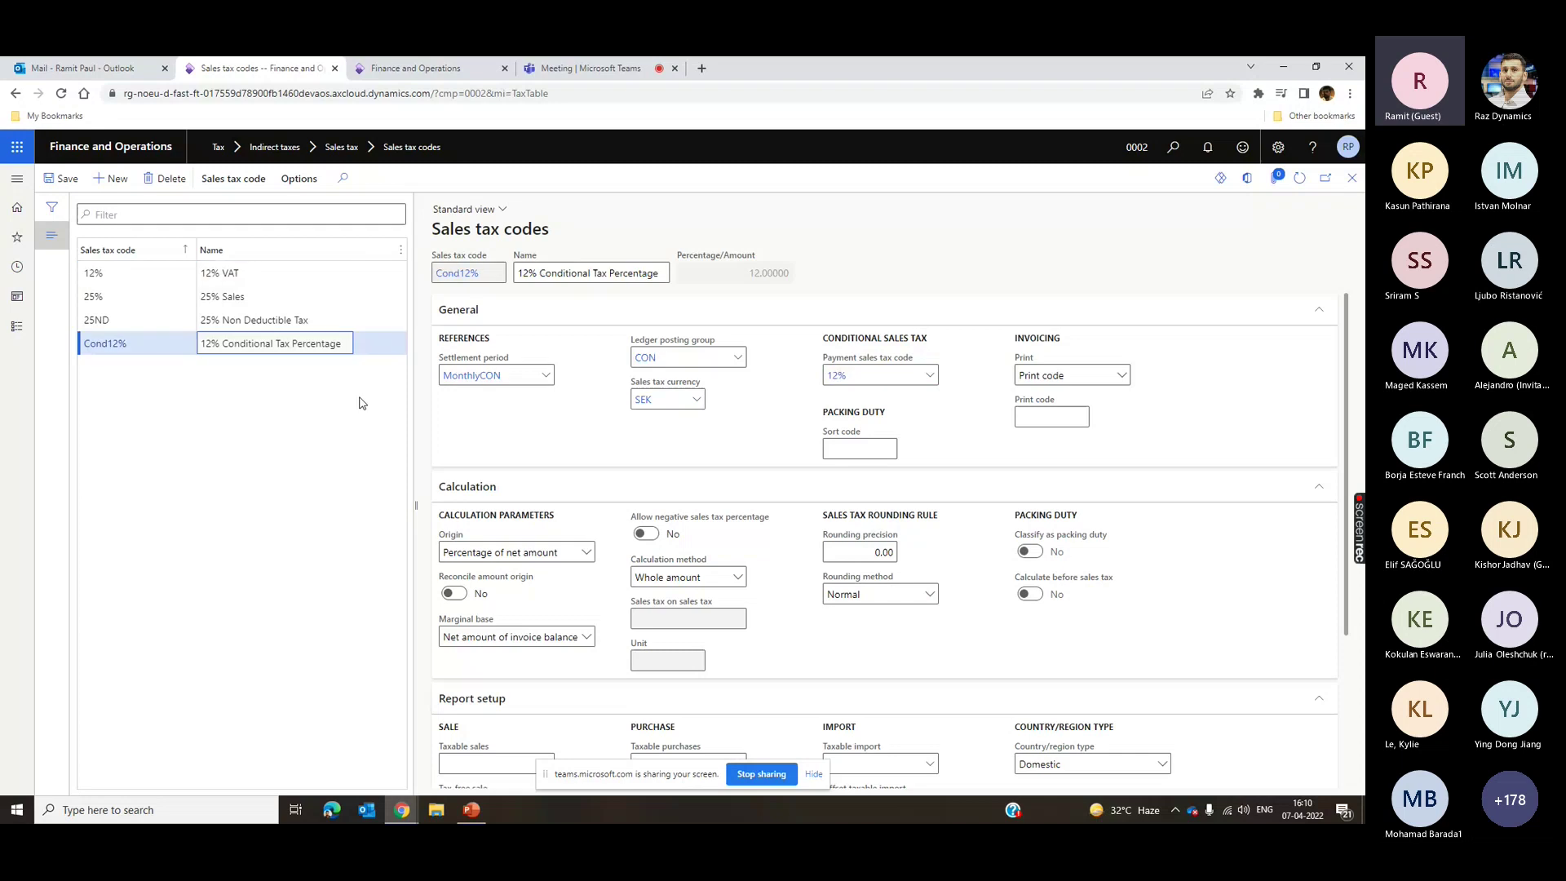
# - Review the Cond12% code's name and the payment sales tax code assigned under its conditional sales tax settings
pyautogui.click(75, 350)
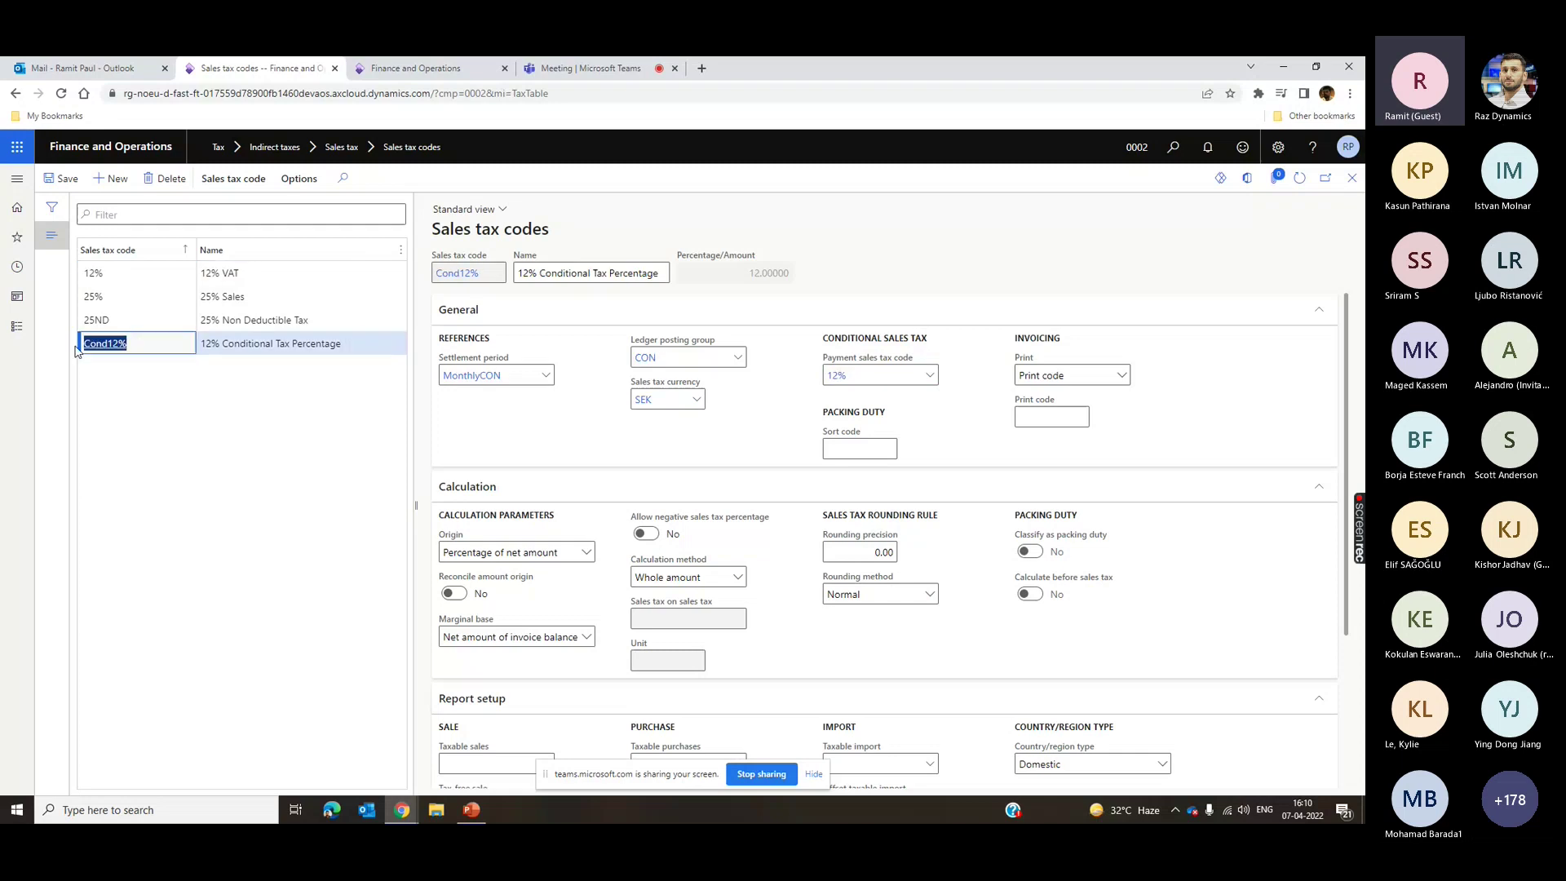
pyautogui.doubleClick(247, 343)
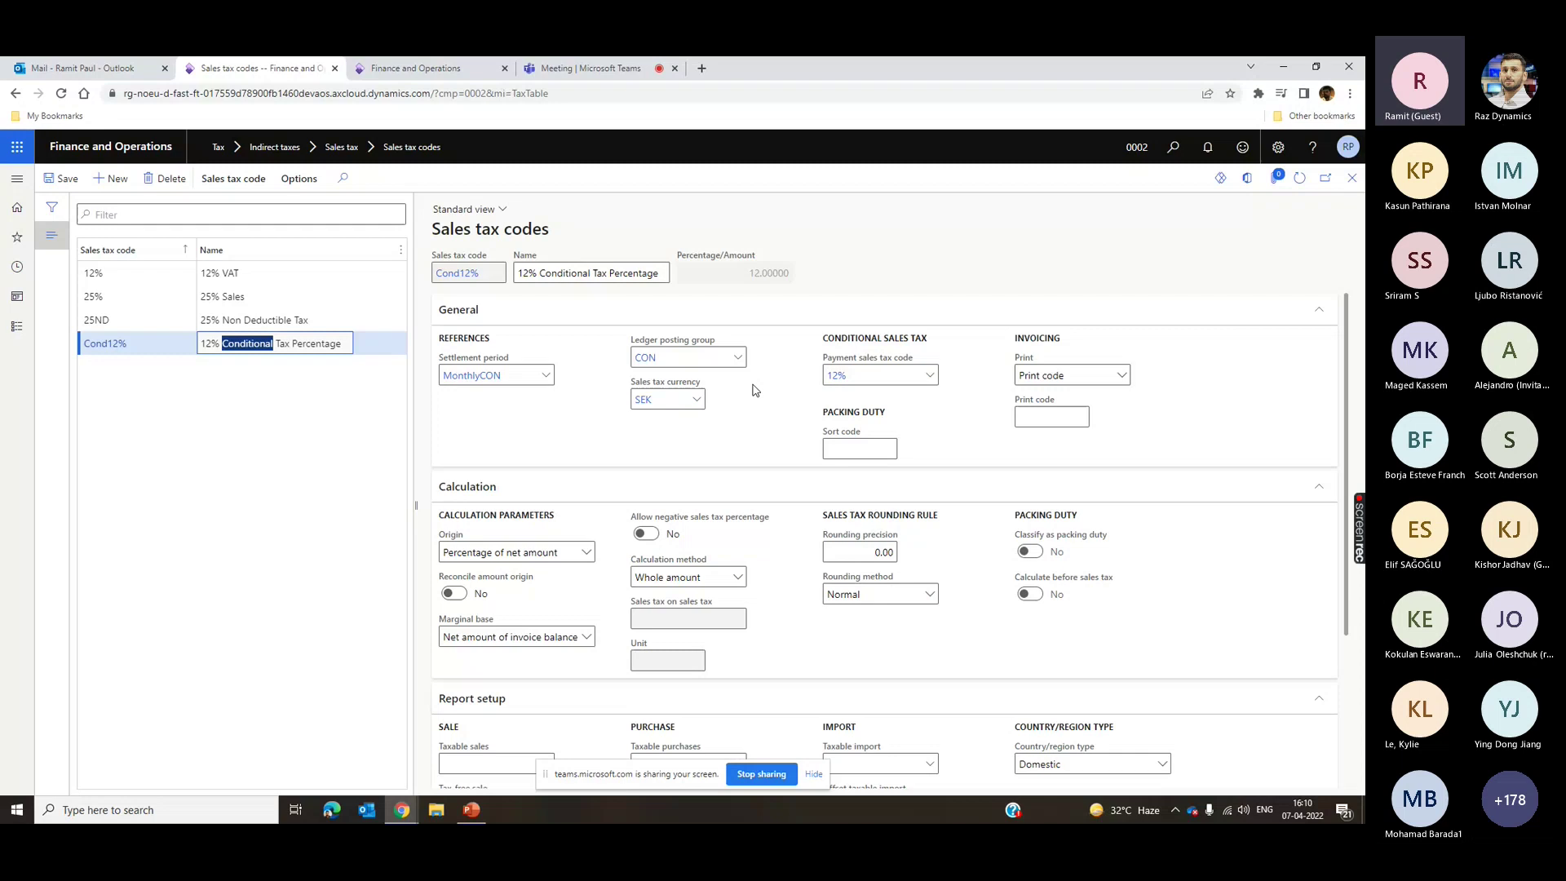
pyautogui.click(912, 363)
pyautogui.moveTo(911, 363); pyautogui.dragTo(818, 363)
pyautogui.click(732, 408)
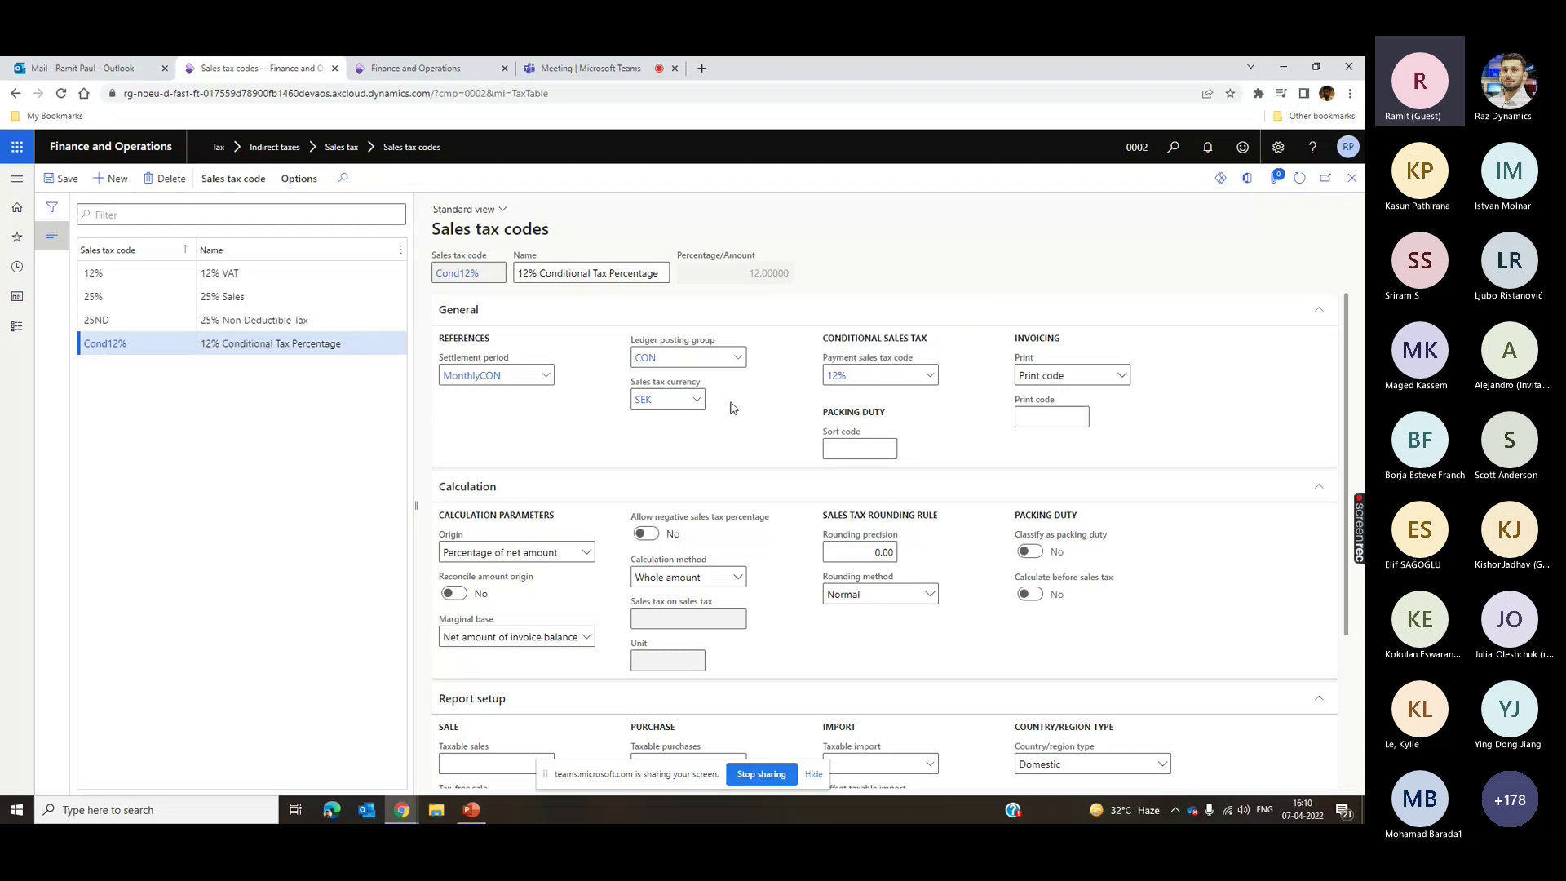
pyautogui.doubleClick(732, 404)
pyautogui.click(122, 352)
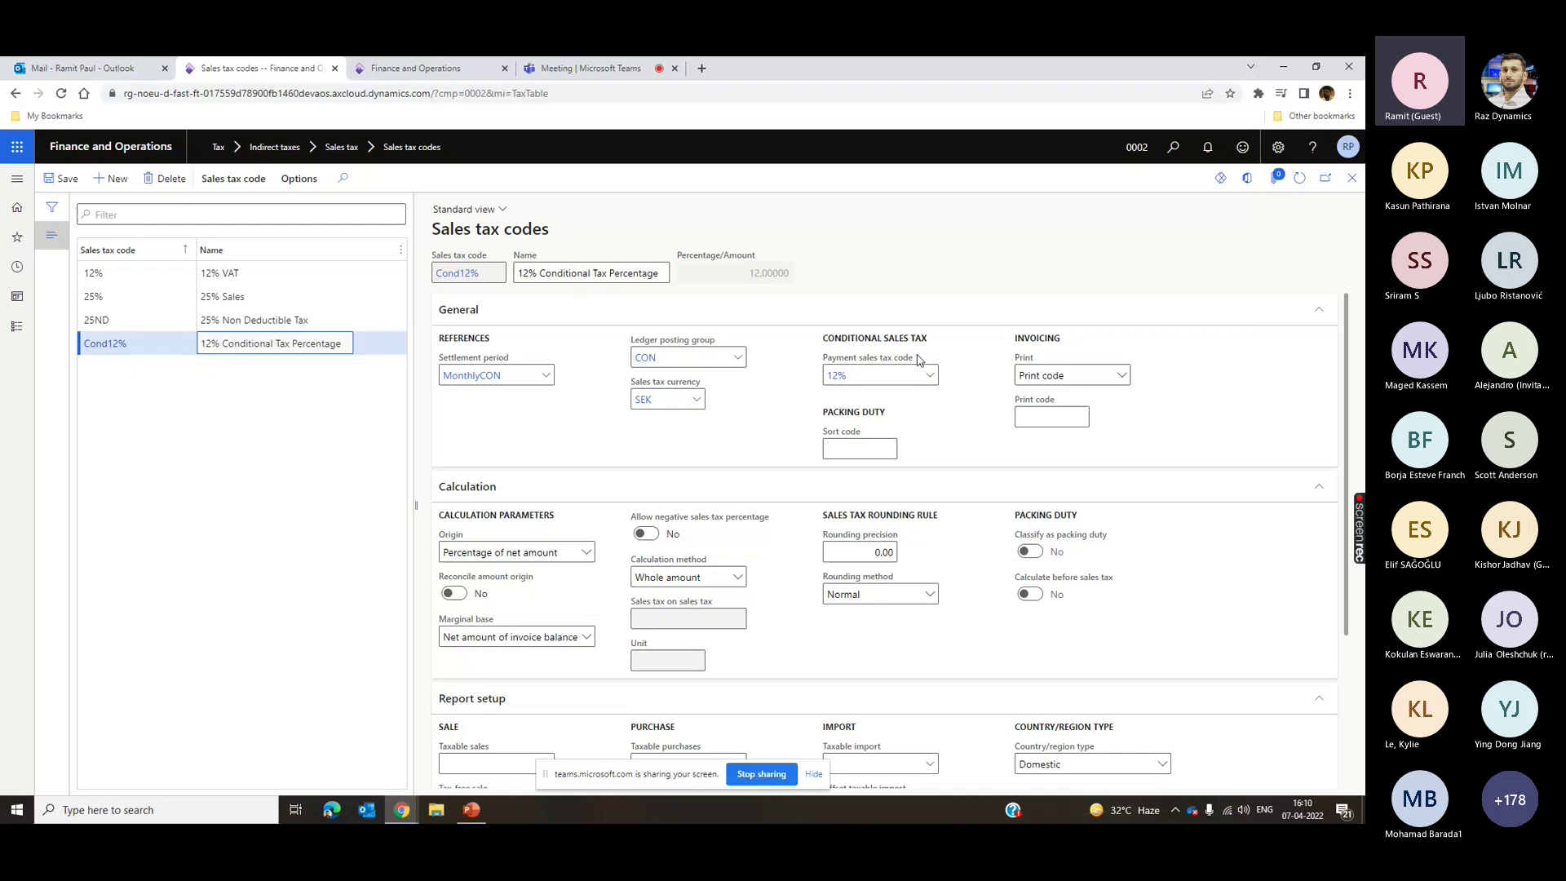
pyautogui.click(860, 375)
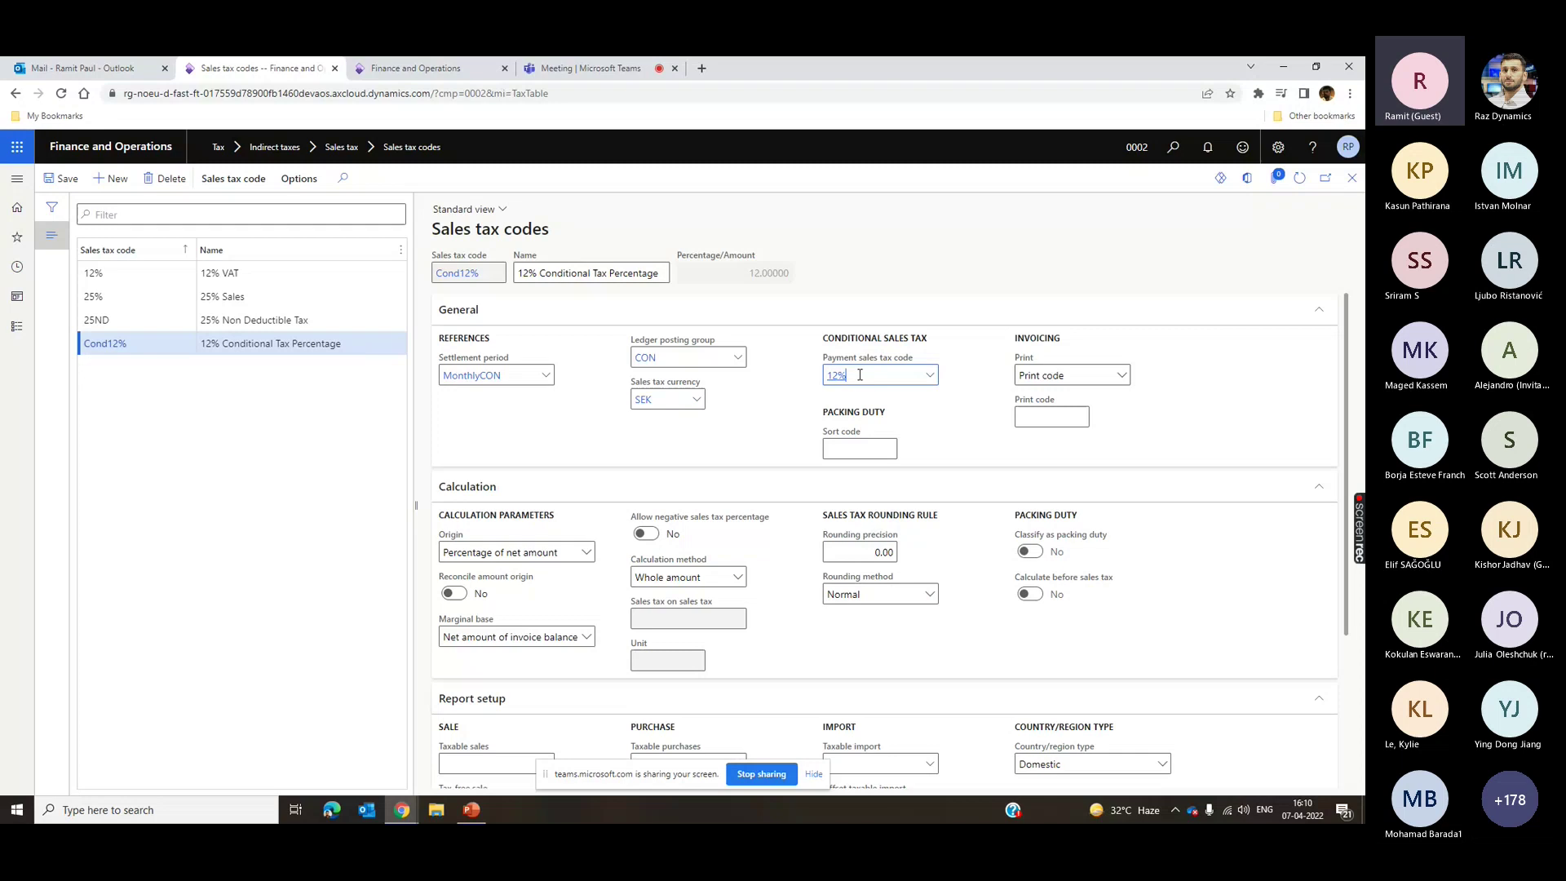
# - Open the posted sales tax for the 12% VAT code and examine the last voucher's origin and calculated tax amounts
pyautogui.click(213, 275)
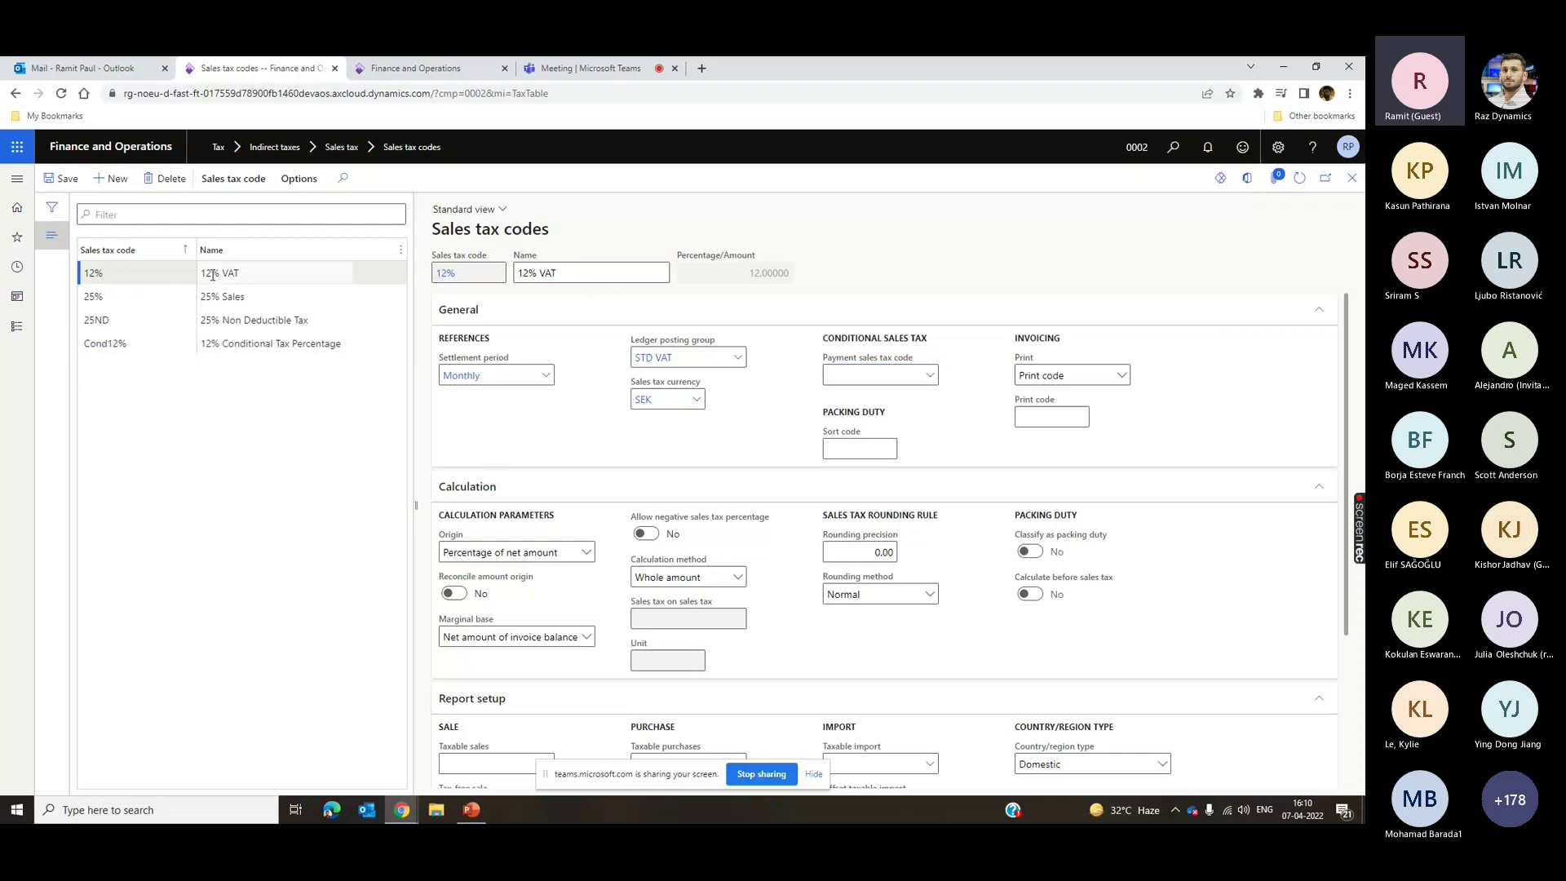
pyautogui.click(233, 179)
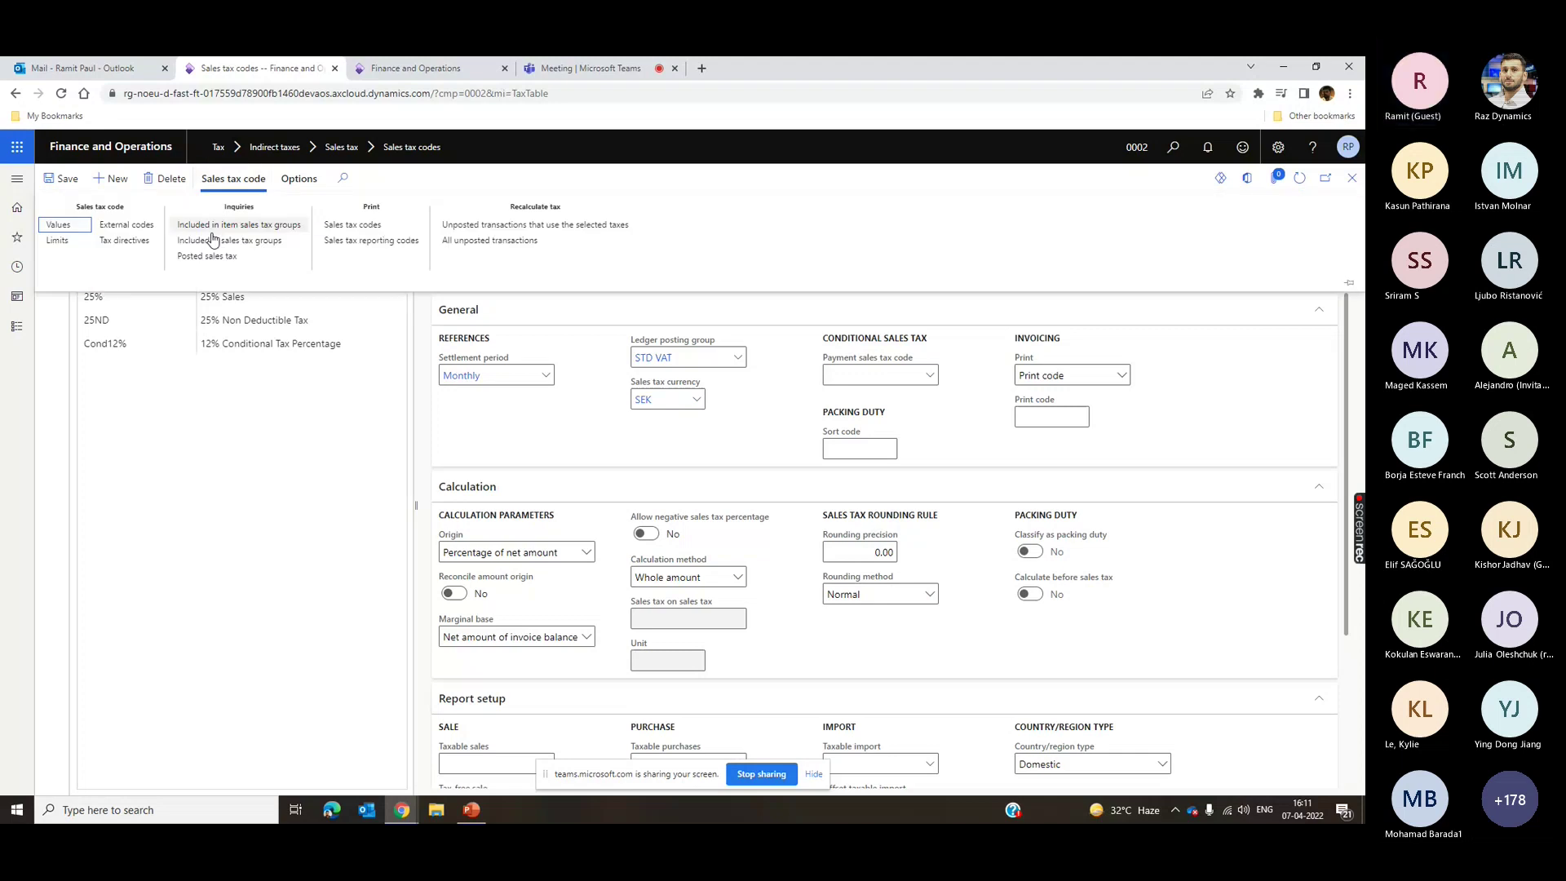
pyautogui.click(208, 256)
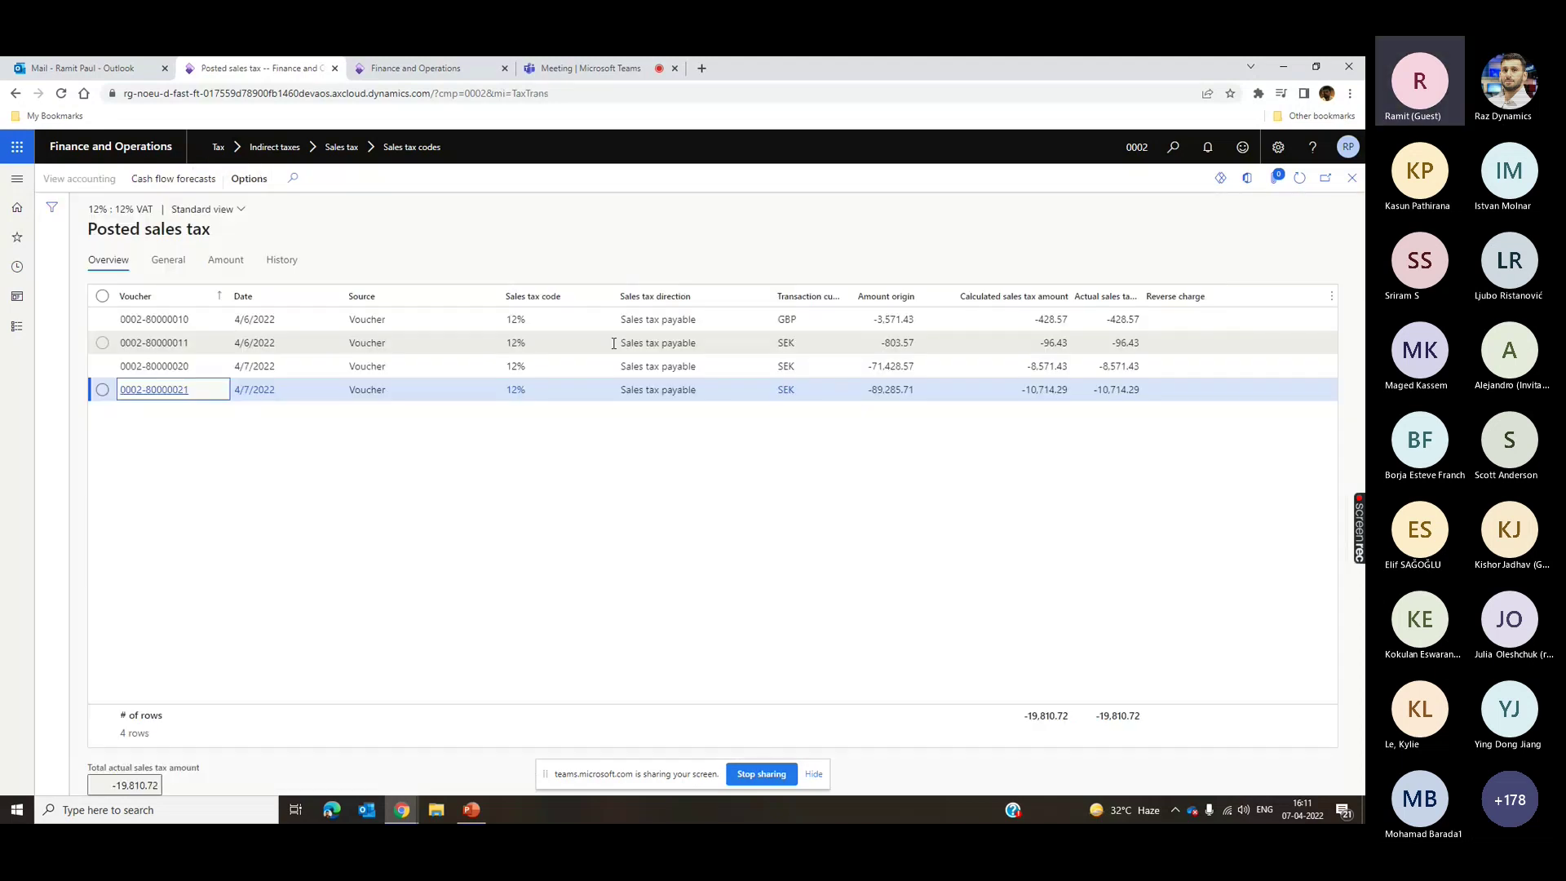
pyautogui.click(881, 392)
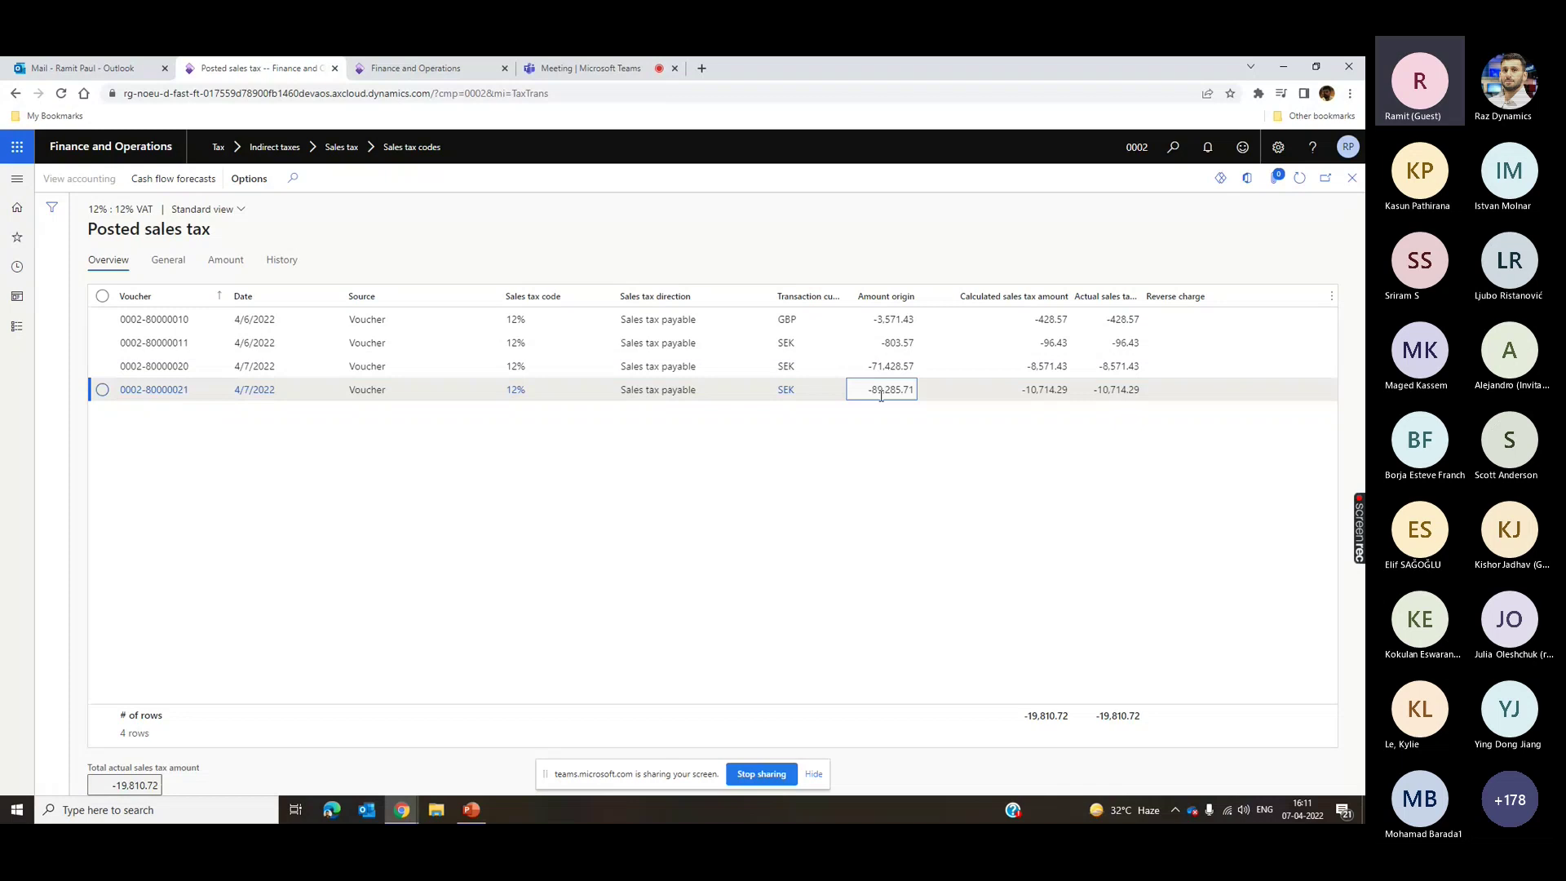
pyautogui.press('Tab')
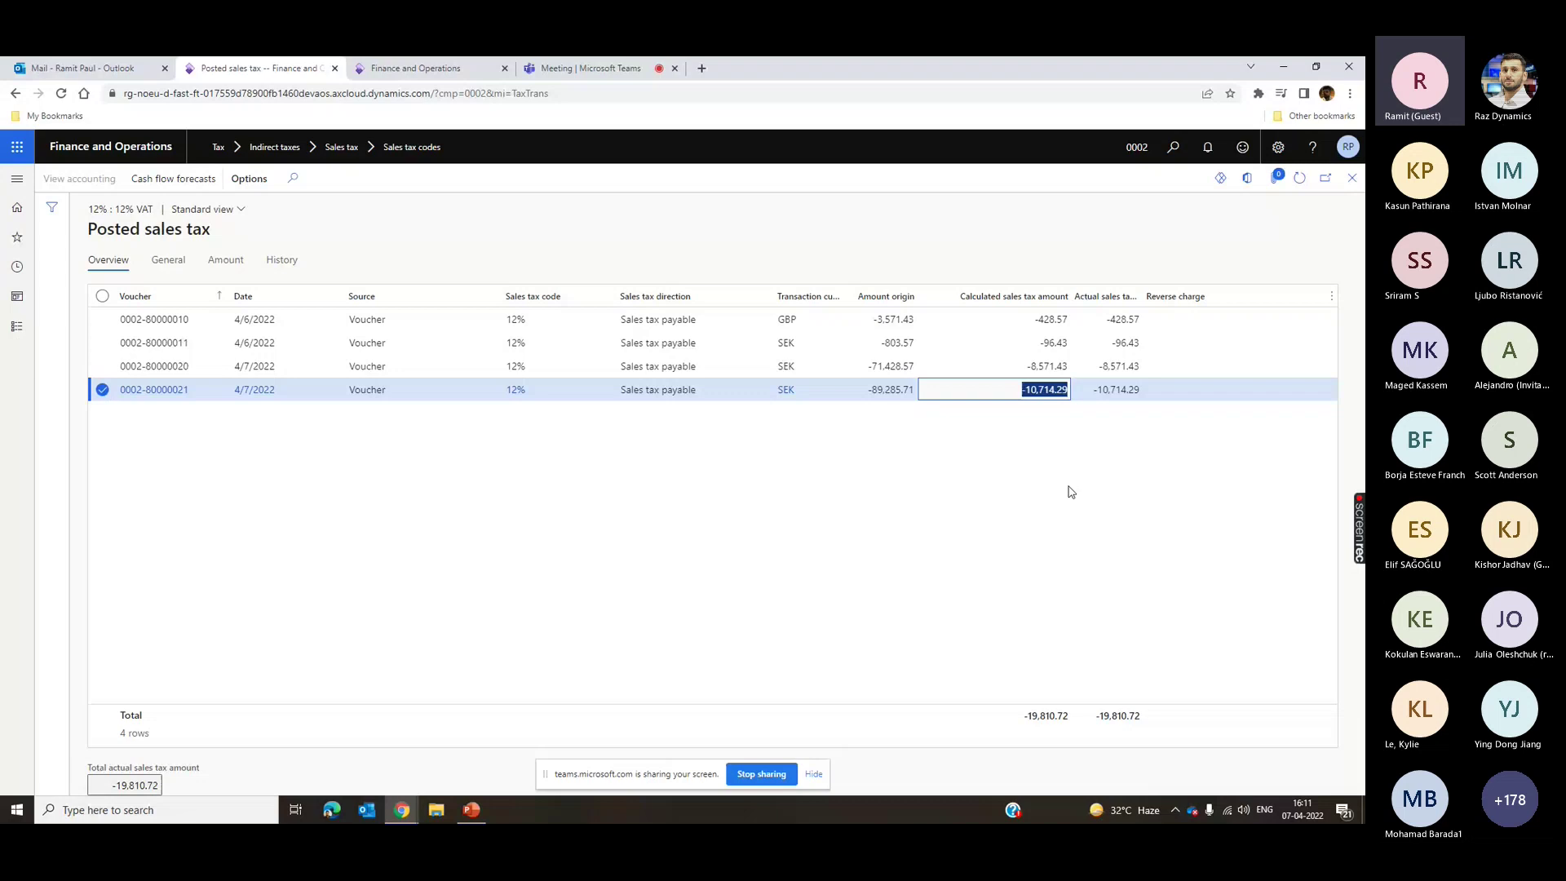
# - Check the last voucher's amount origin, close the posted sales tax, and compare the 12% VAT code with Cond12%
pyautogui.moveTo(868, 390); pyautogui.dragTo(915, 392)
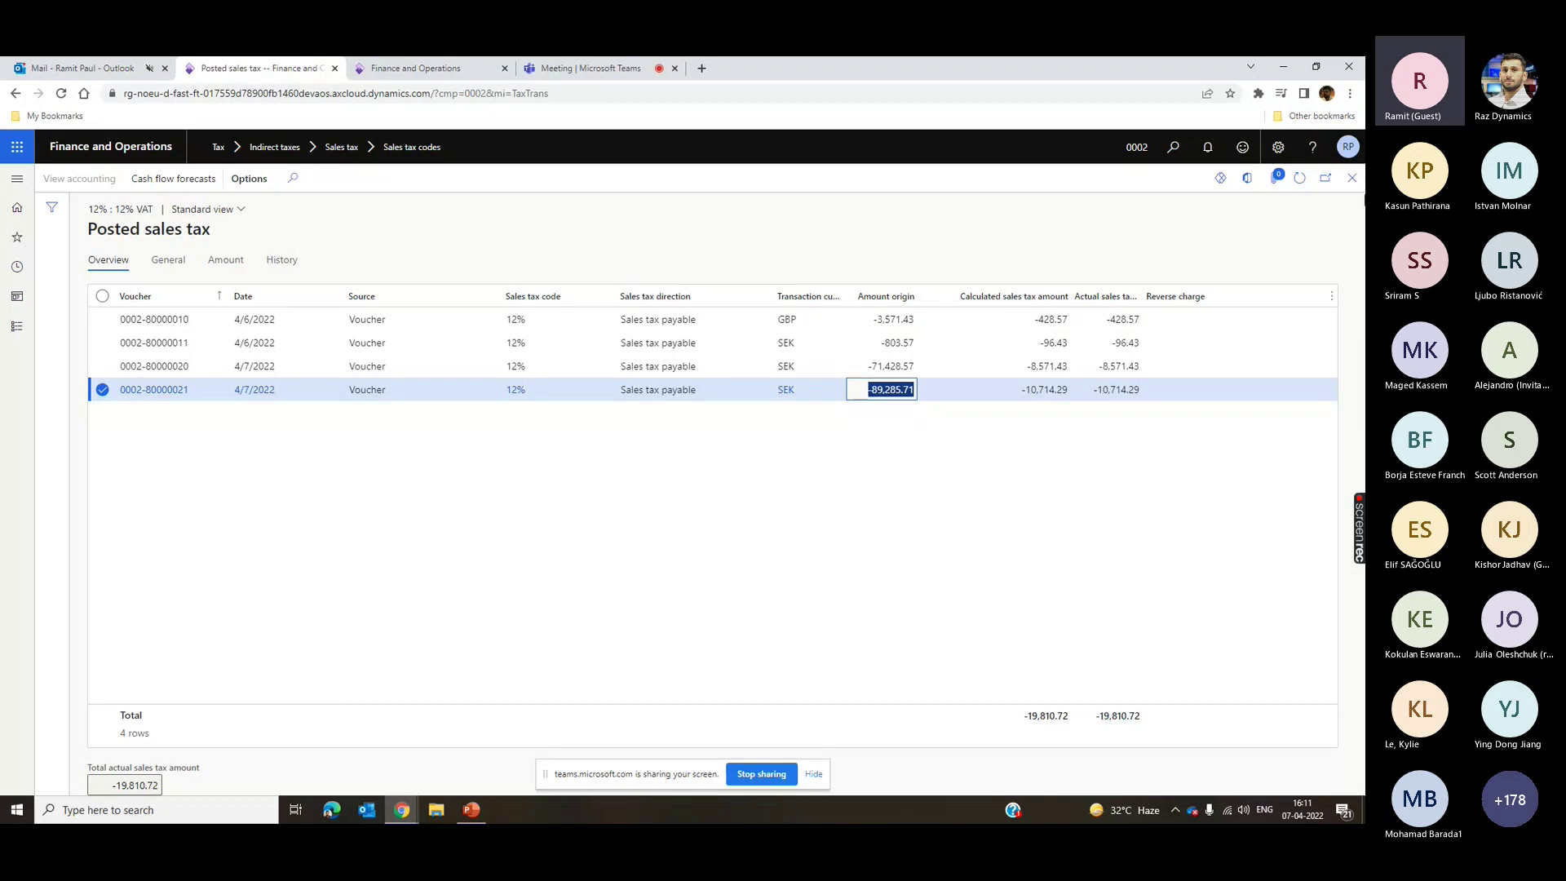
pyautogui.click(1352, 179)
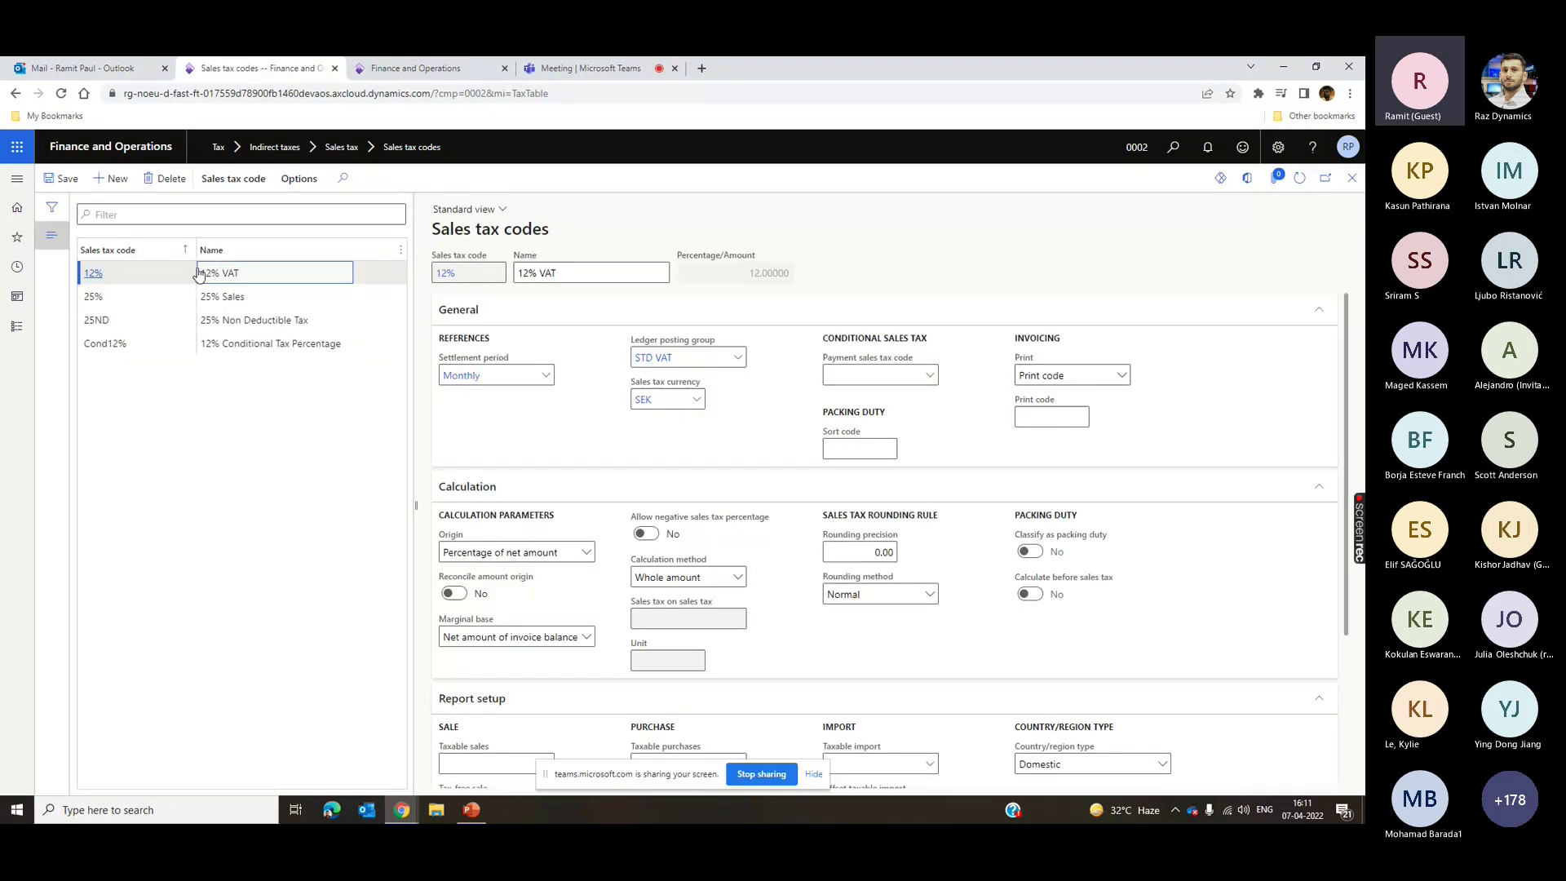
pyautogui.click(92, 278)
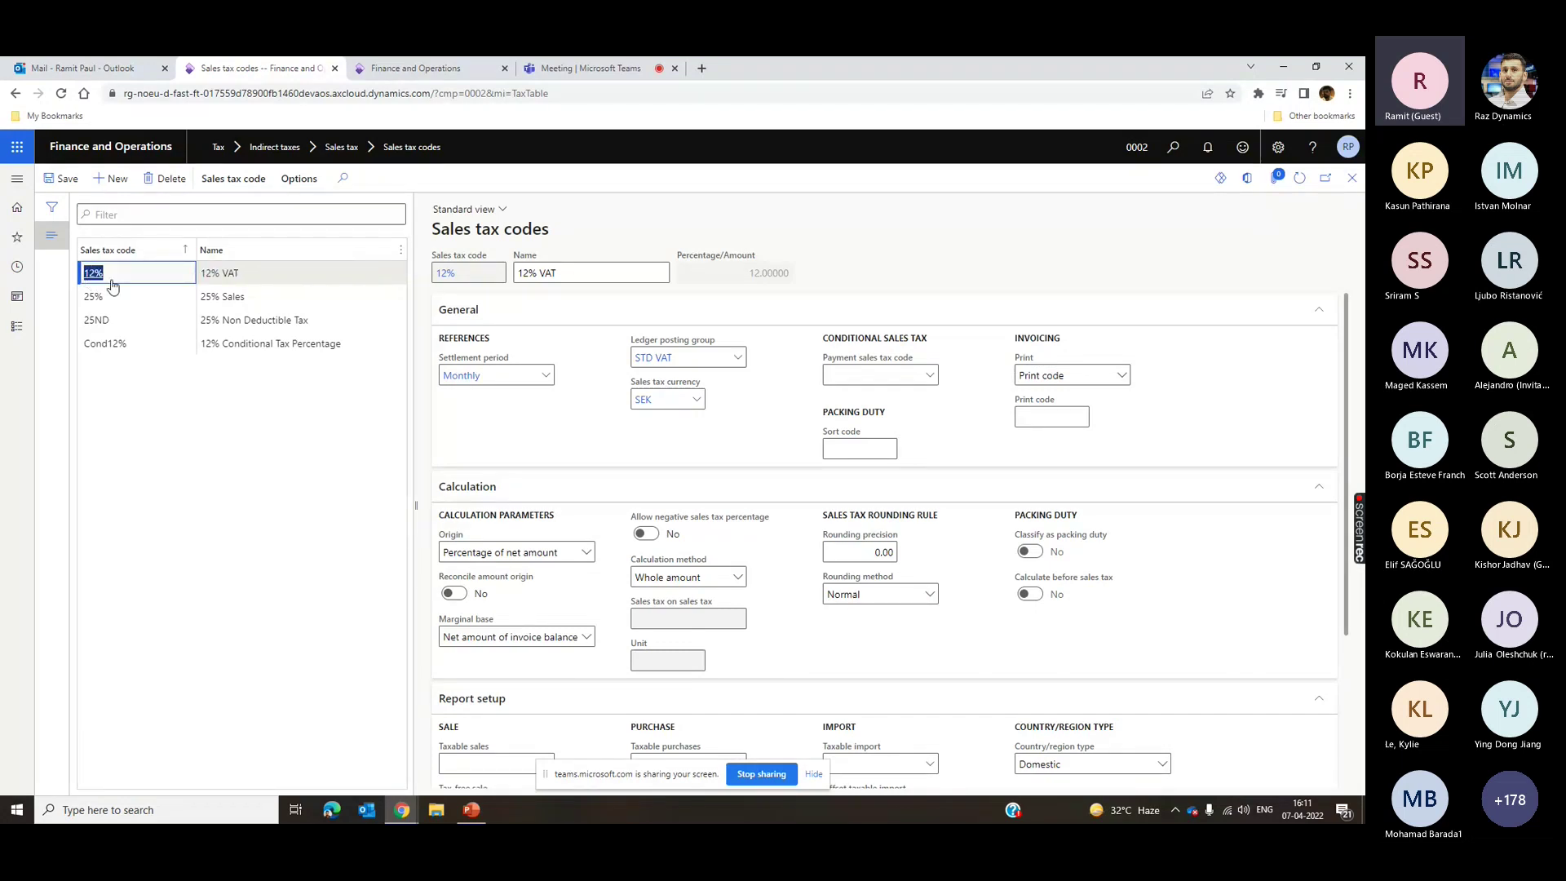
pyautogui.press('Tab')
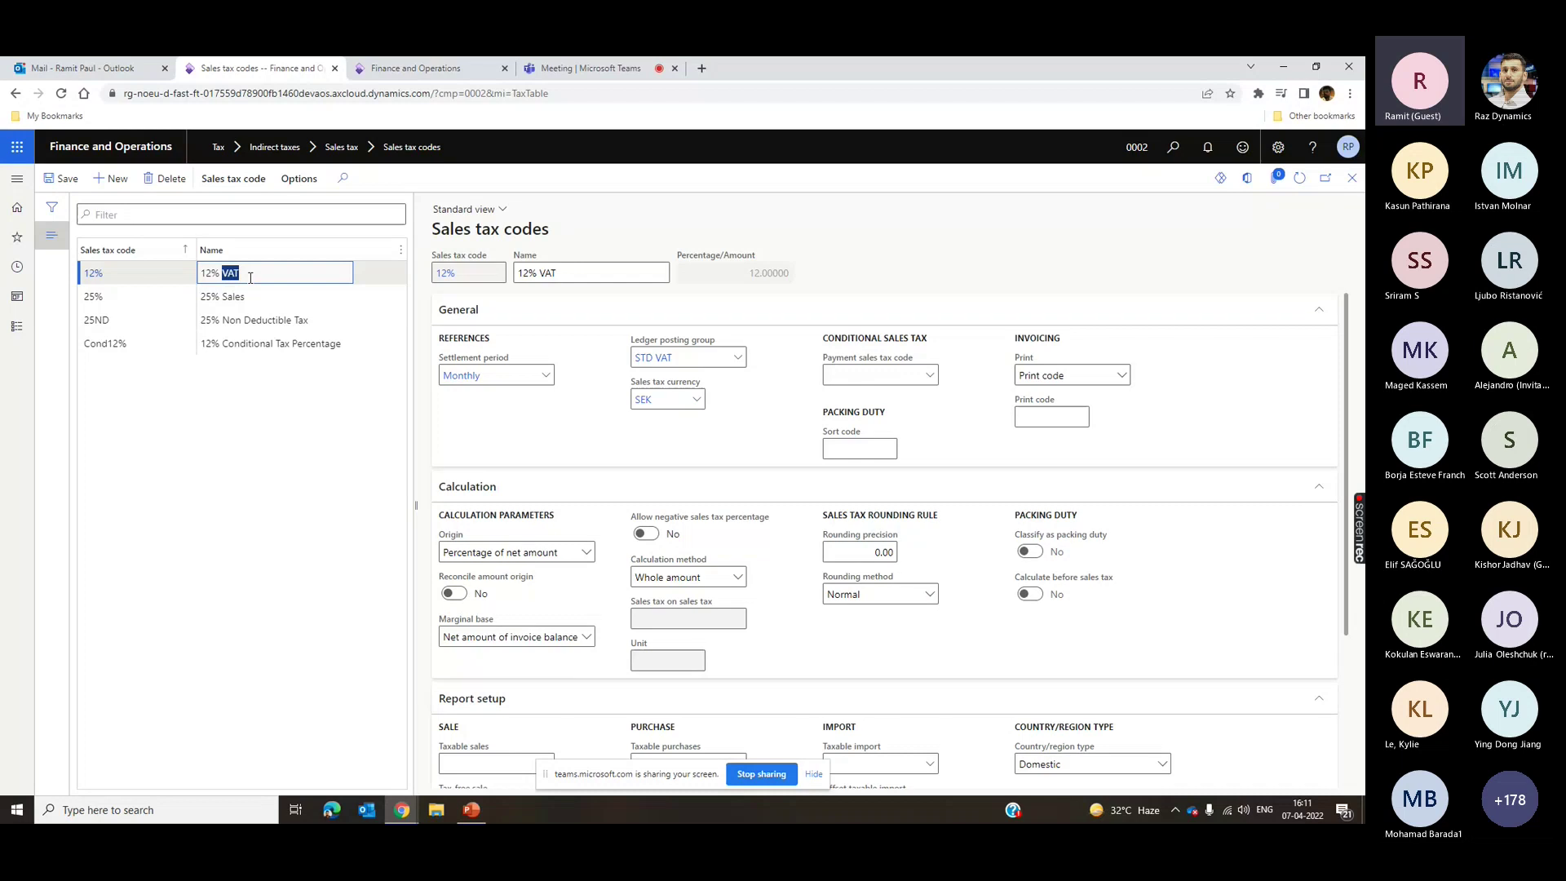
pyautogui.click(199, 341)
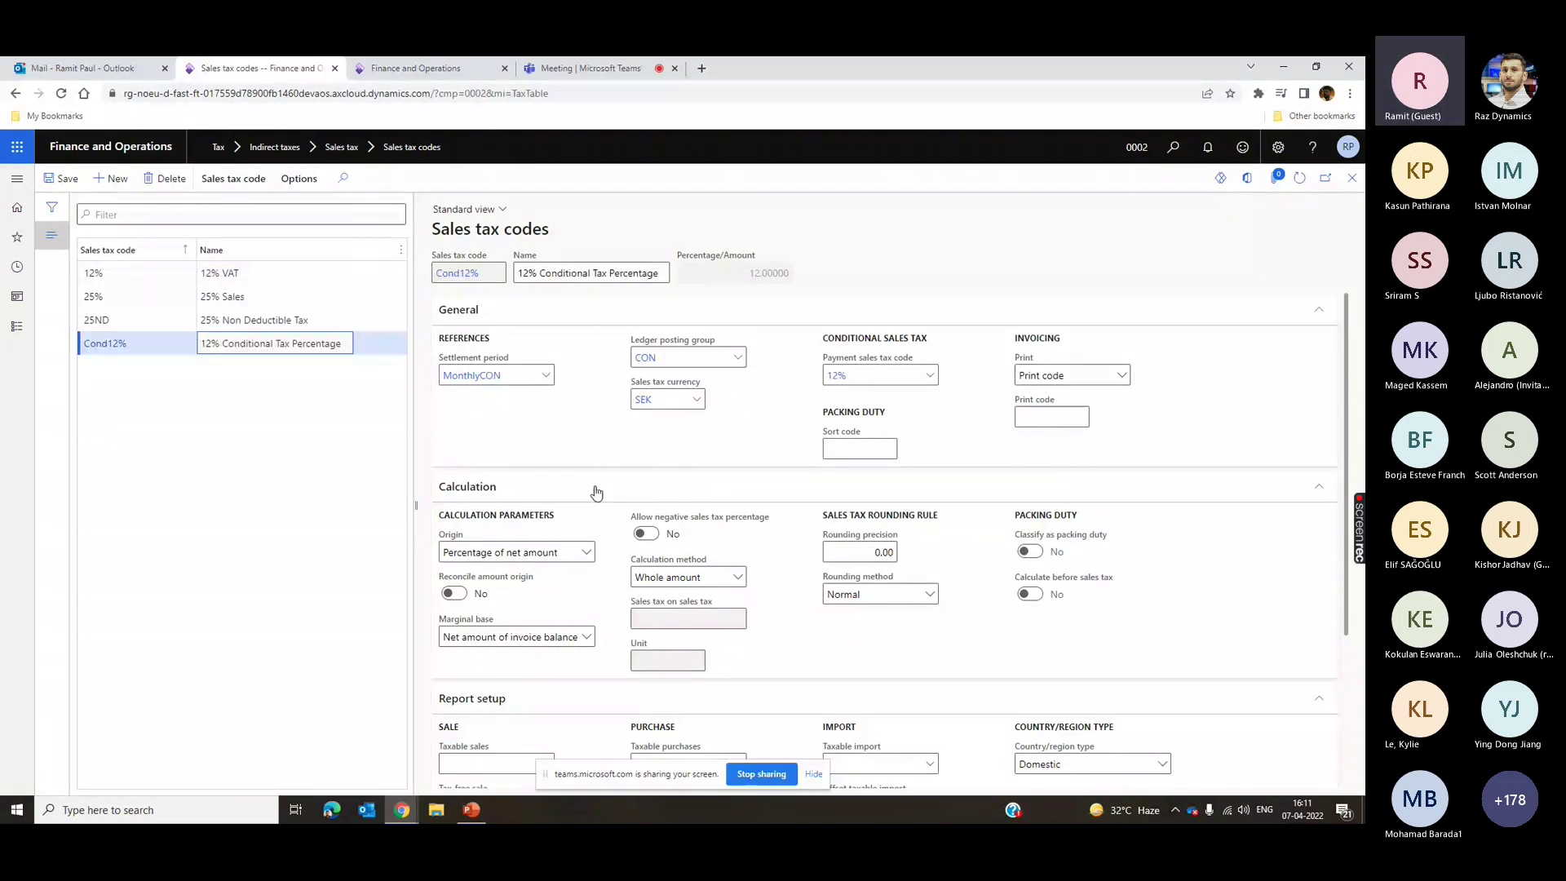
pyautogui.click(233, 275)
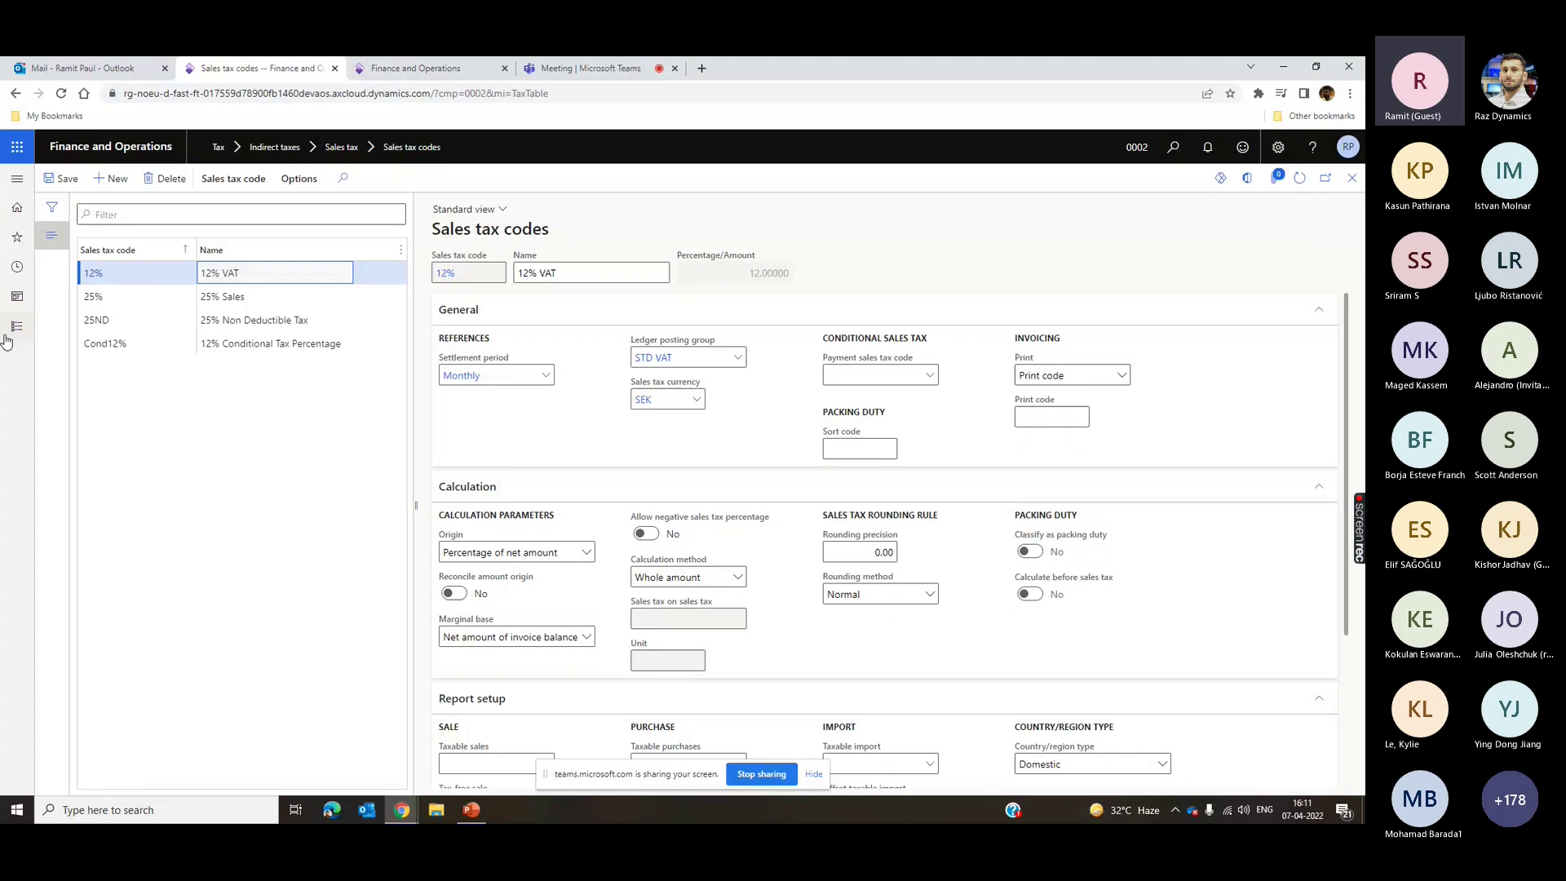
# - Open the sales tax ledger posting groups and examine the sales tax payable account of the CON group
pyautogui.click(8, 334)
pyautogui.click(792, 235)
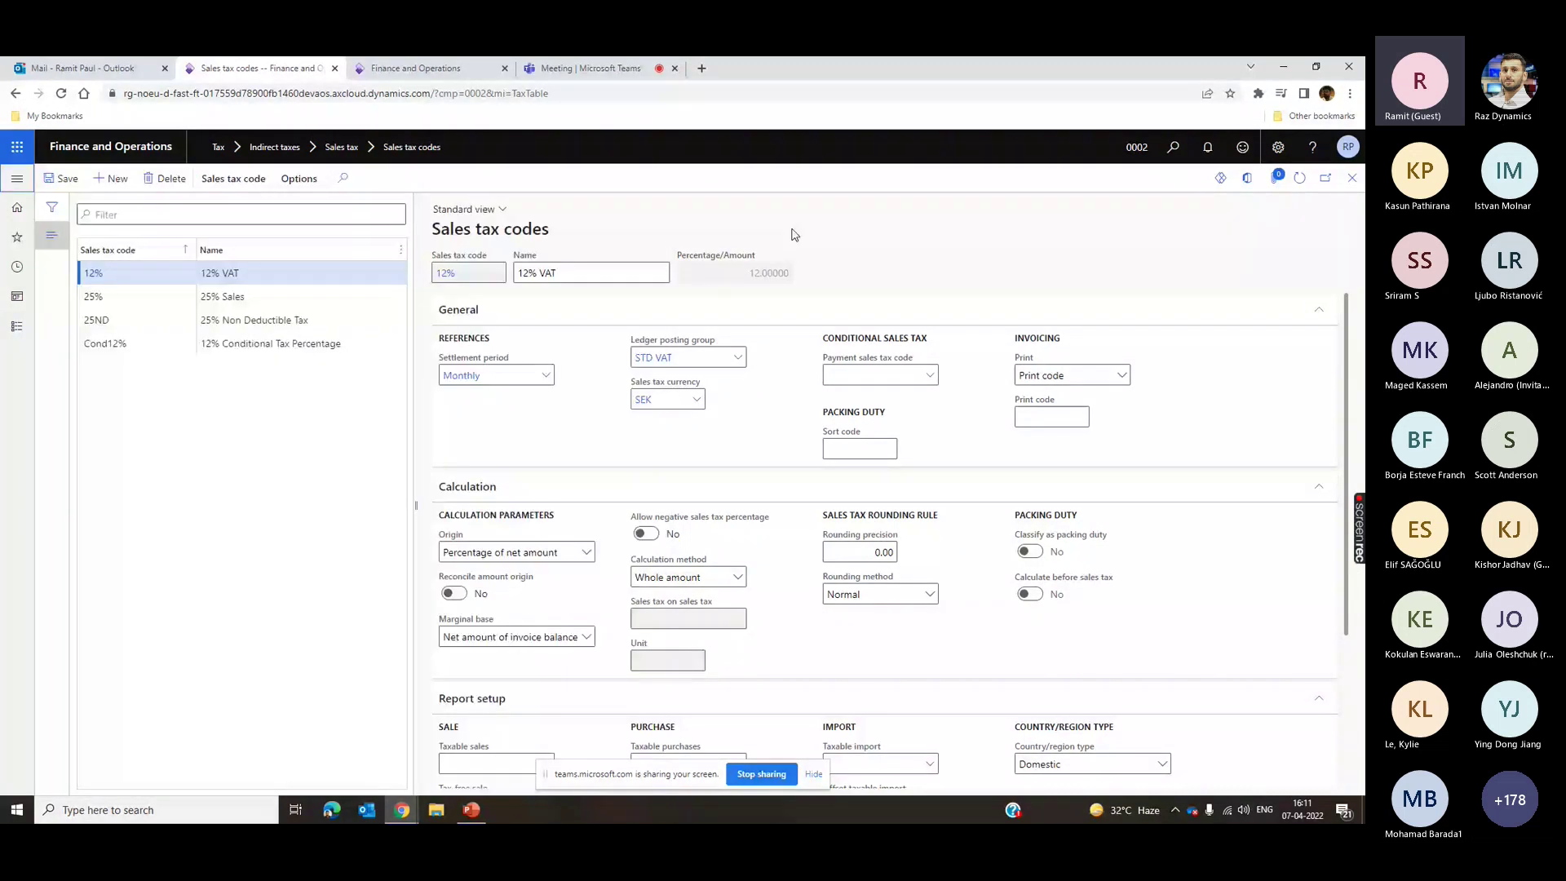
pyautogui.click(5, 333)
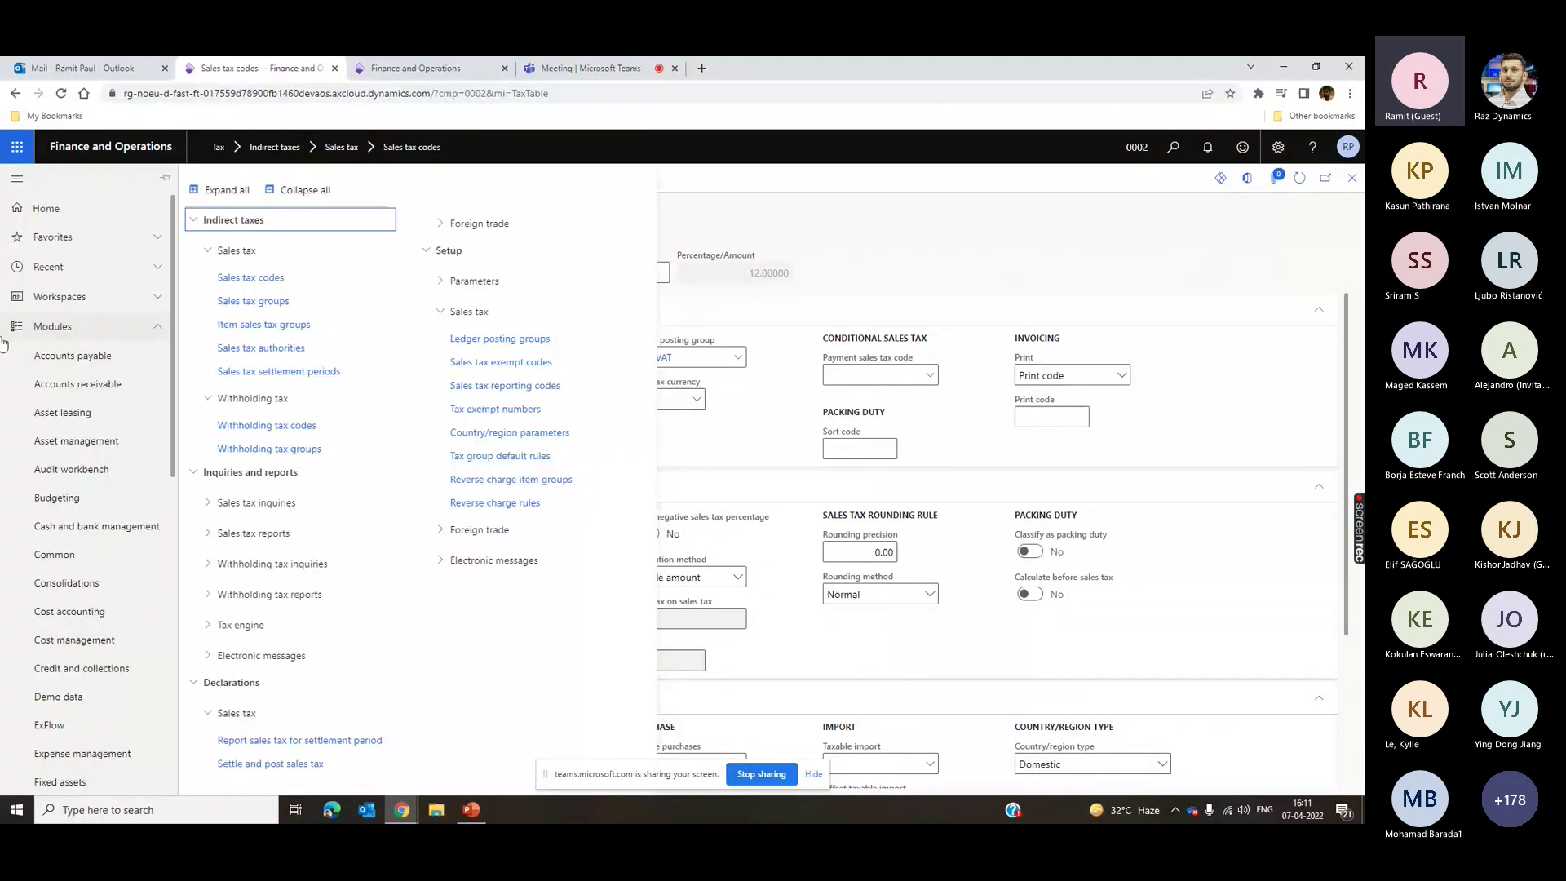
pyautogui.click(551, 339)
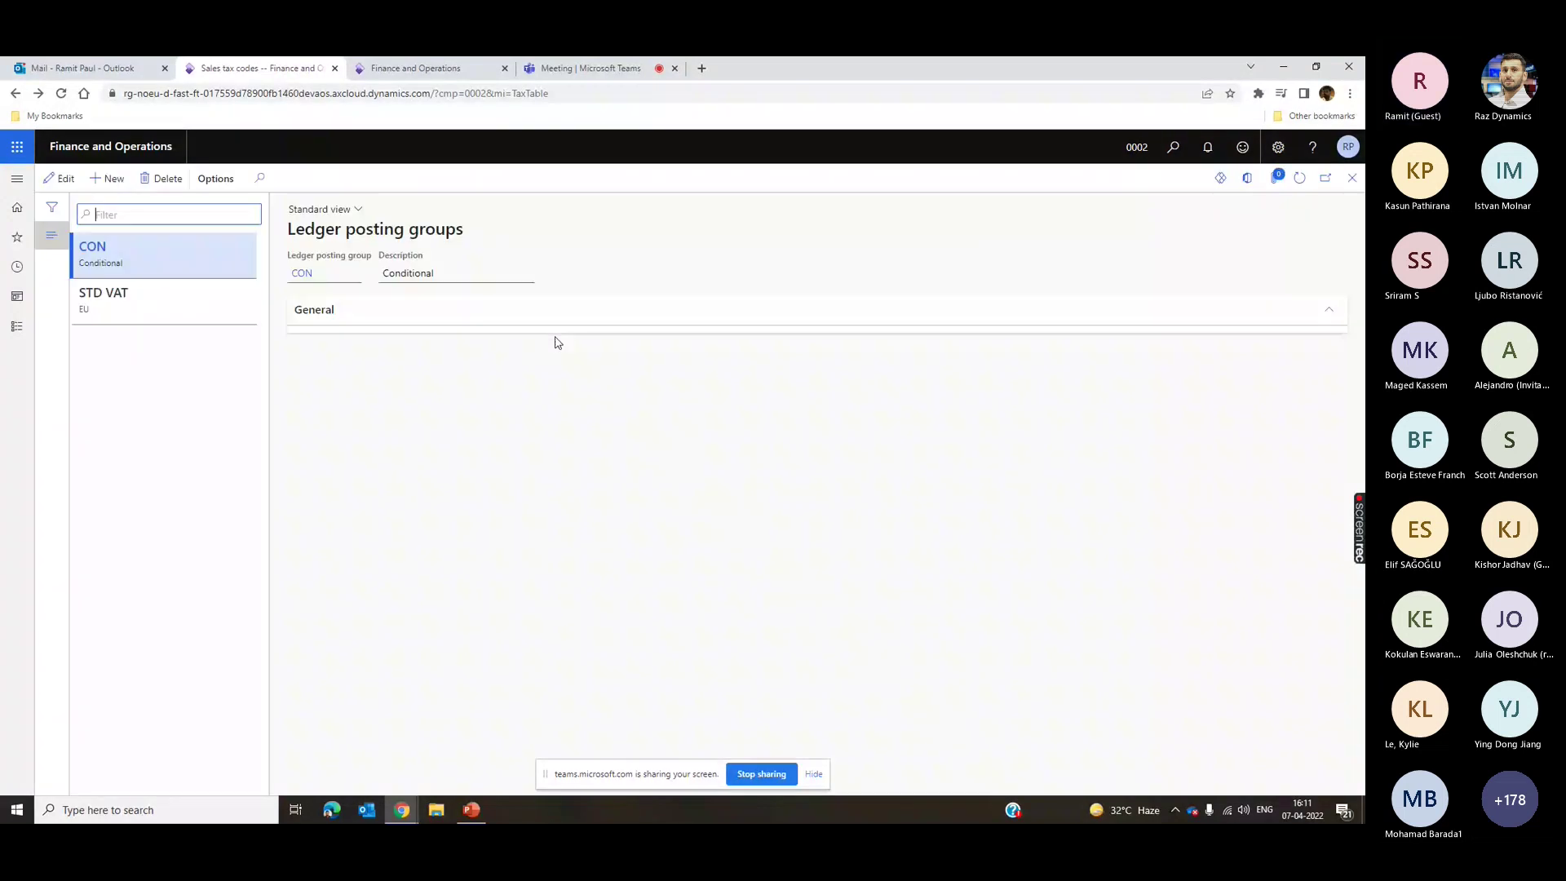
pyautogui.click(197, 259)
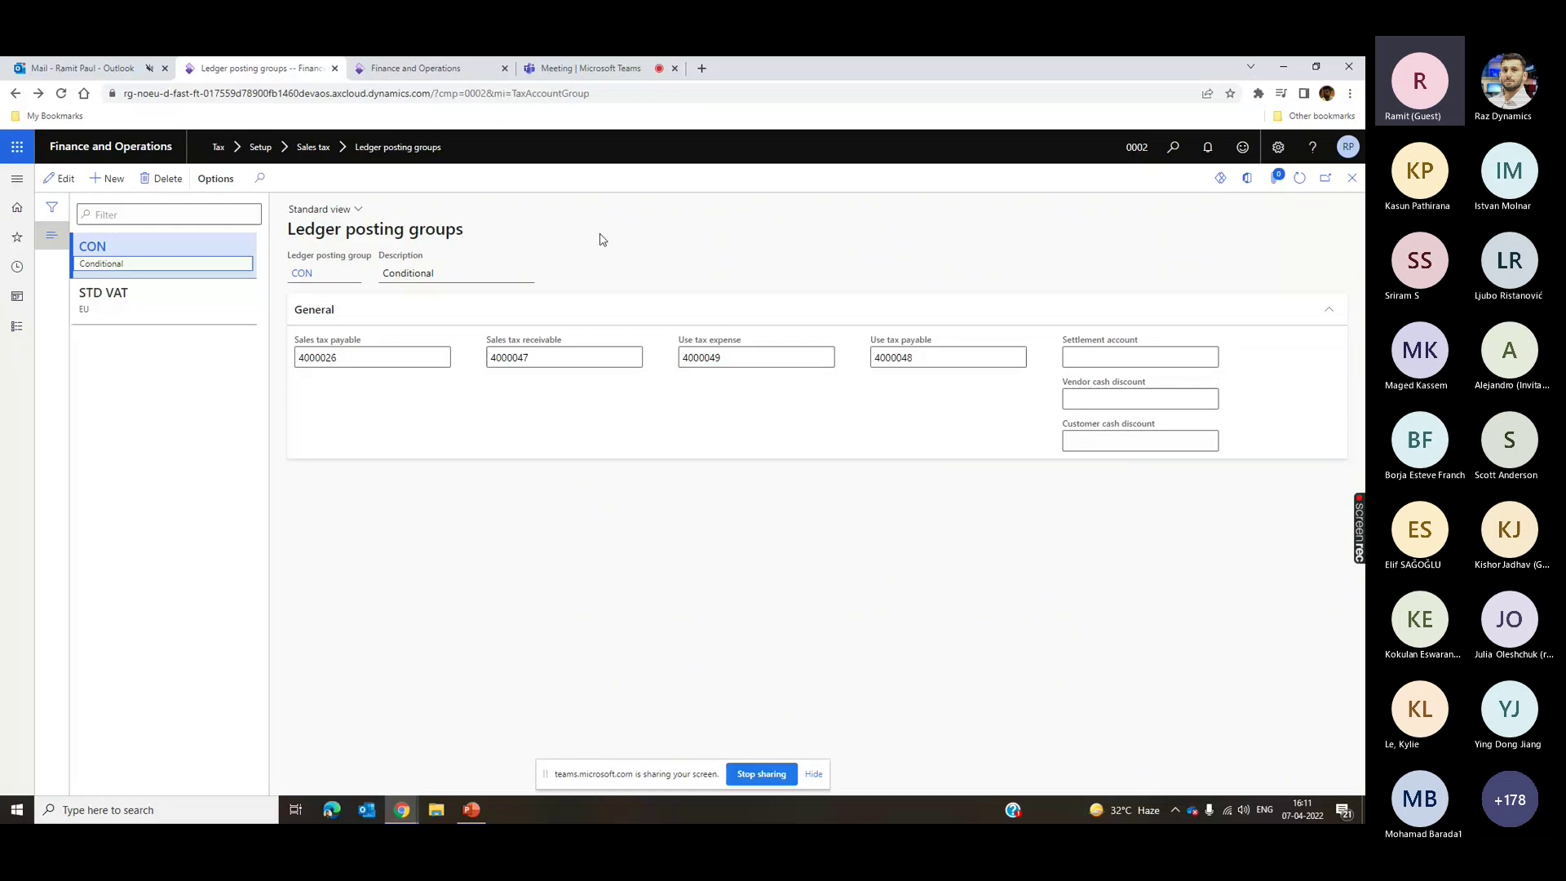
pyautogui.click(364, 367)
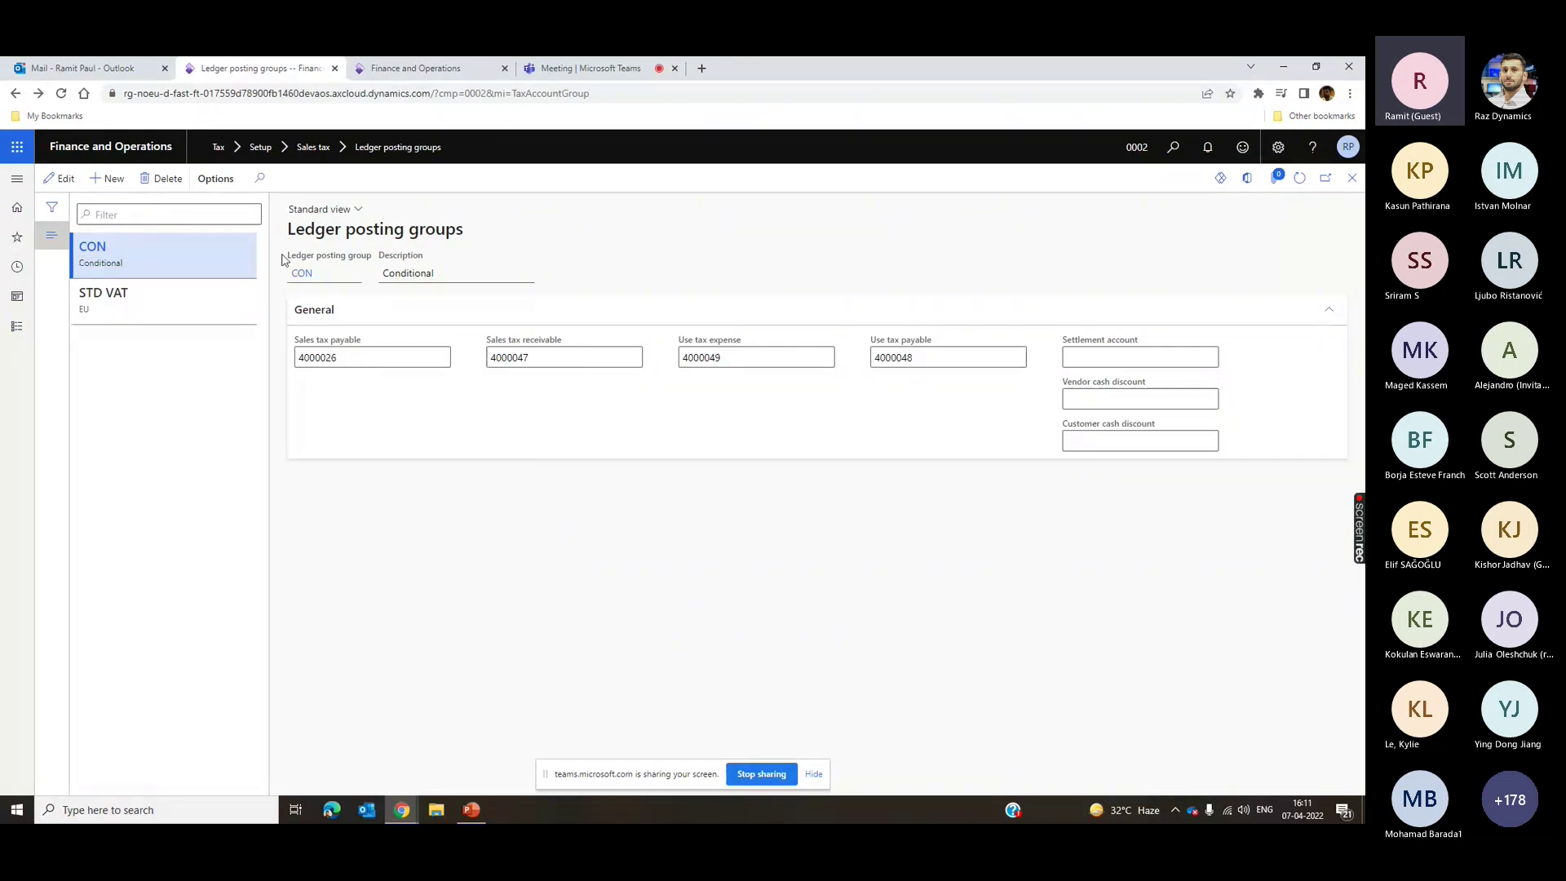
# - Compare the CON ledger posting group with STD VAT, checking the sales tax payable account
pyautogui.moveTo(283, 259); pyautogui.dragTo(355, 261)
pyautogui.click(162, 263)
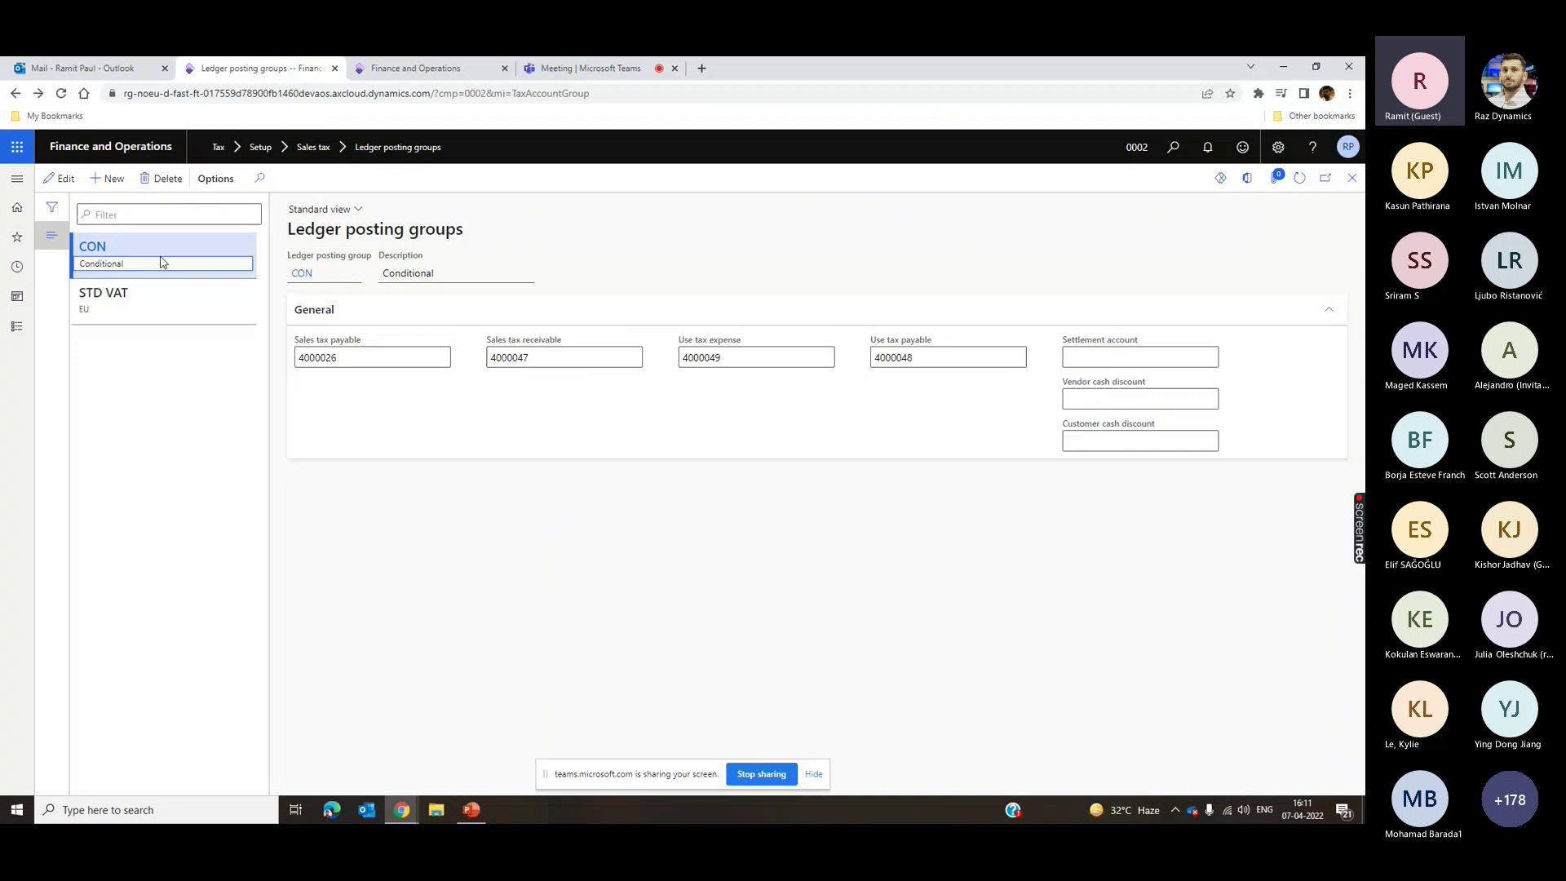
pyautogui.click(163, 297)
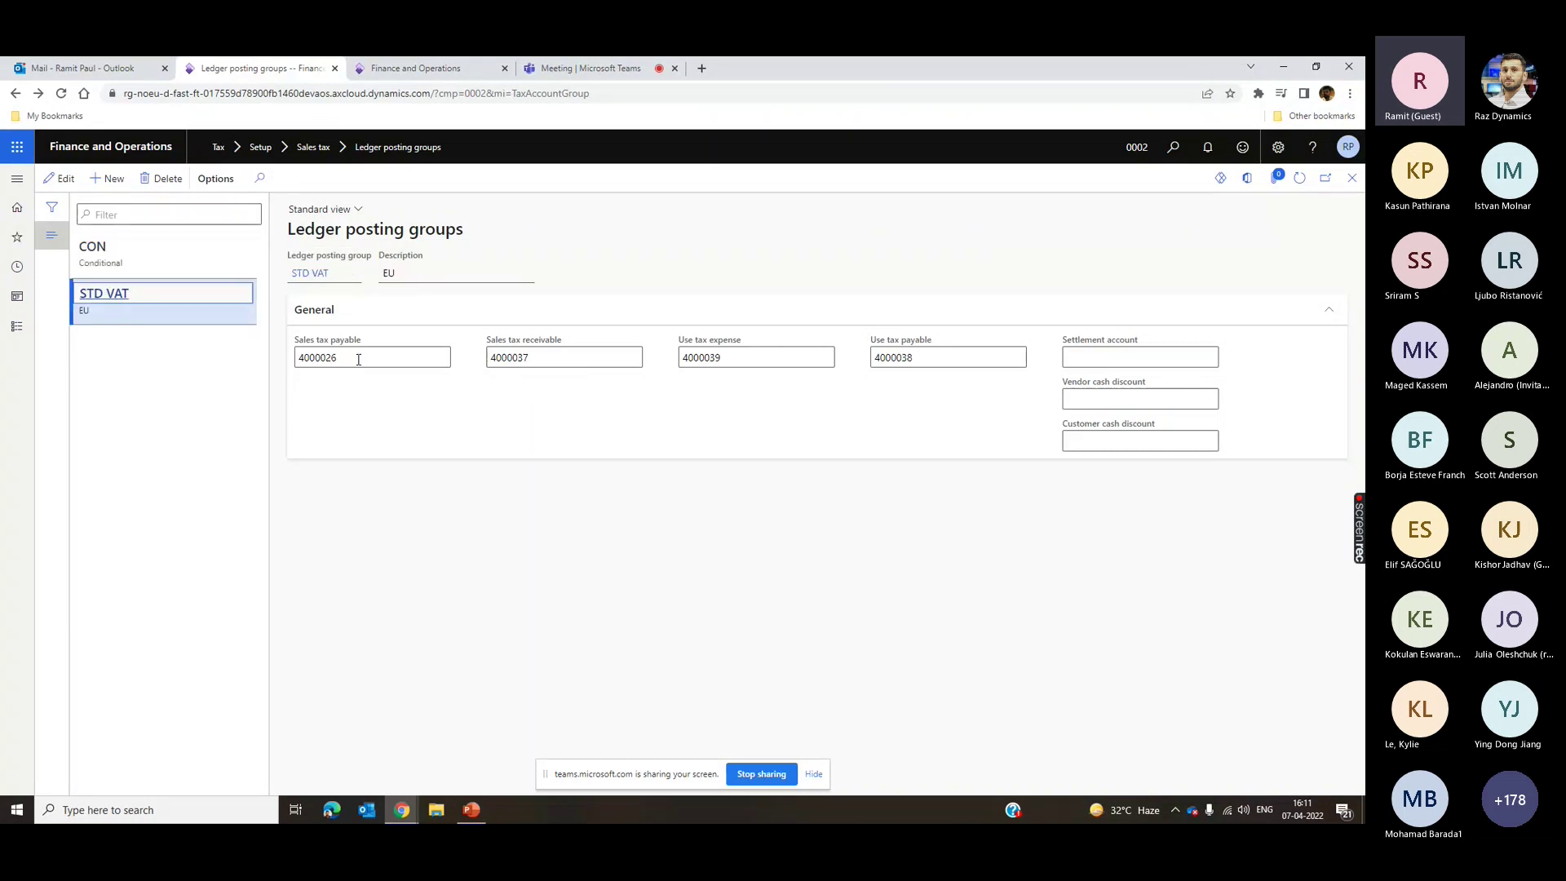
pyautogui.click(358, 360)
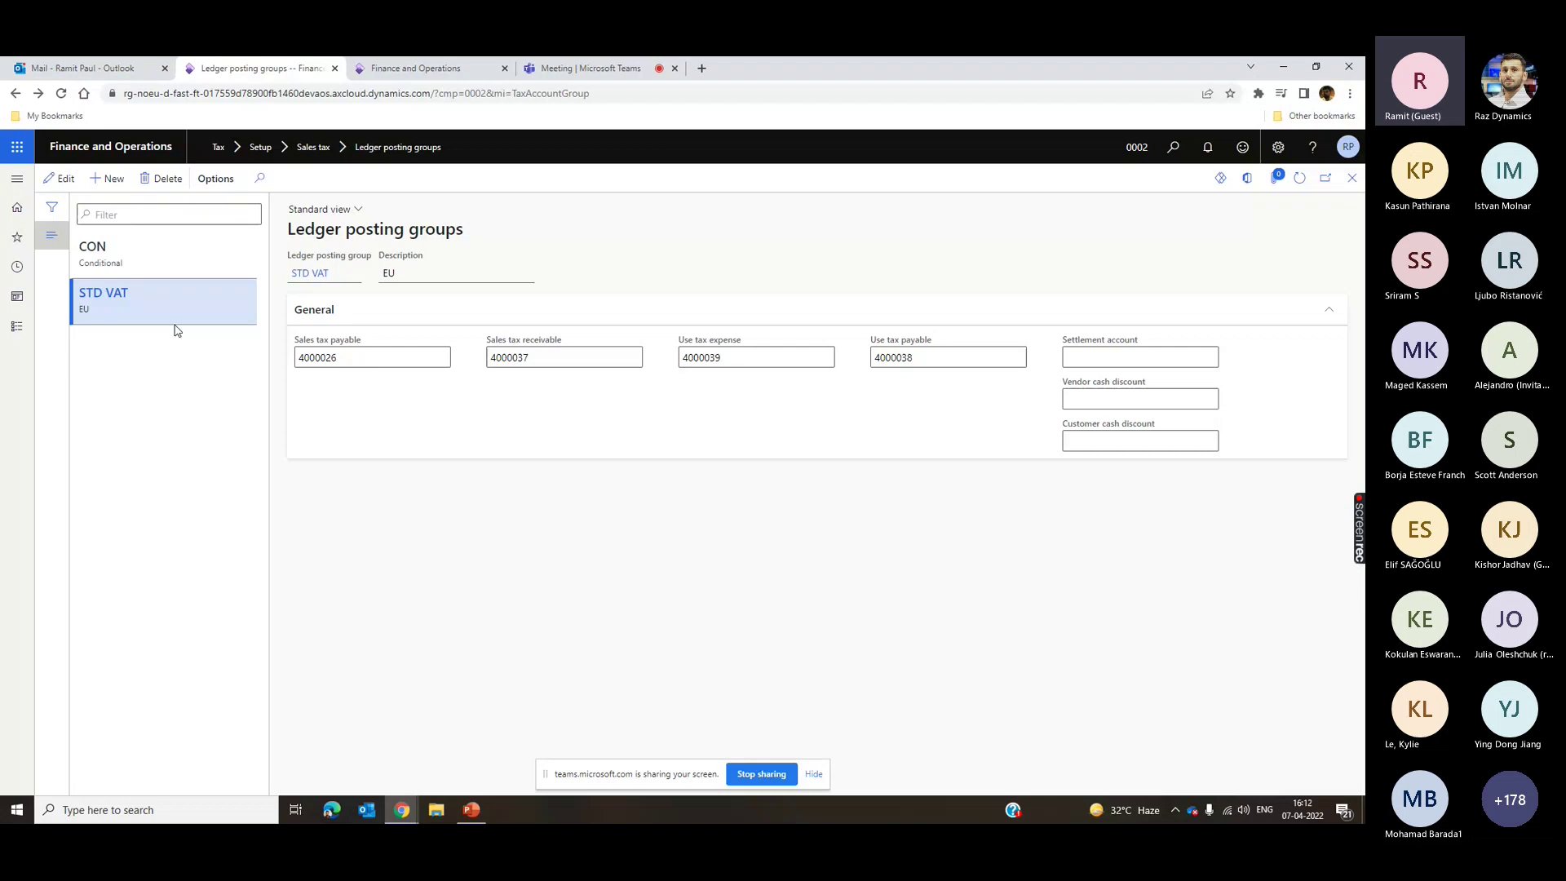
pyautogui.click(367, 358)
# - Review the CON and STD VAT ledger posting groups again, reloading the page in between
pyautogui.click(221, 251)
pyautogui.click(220, 251)
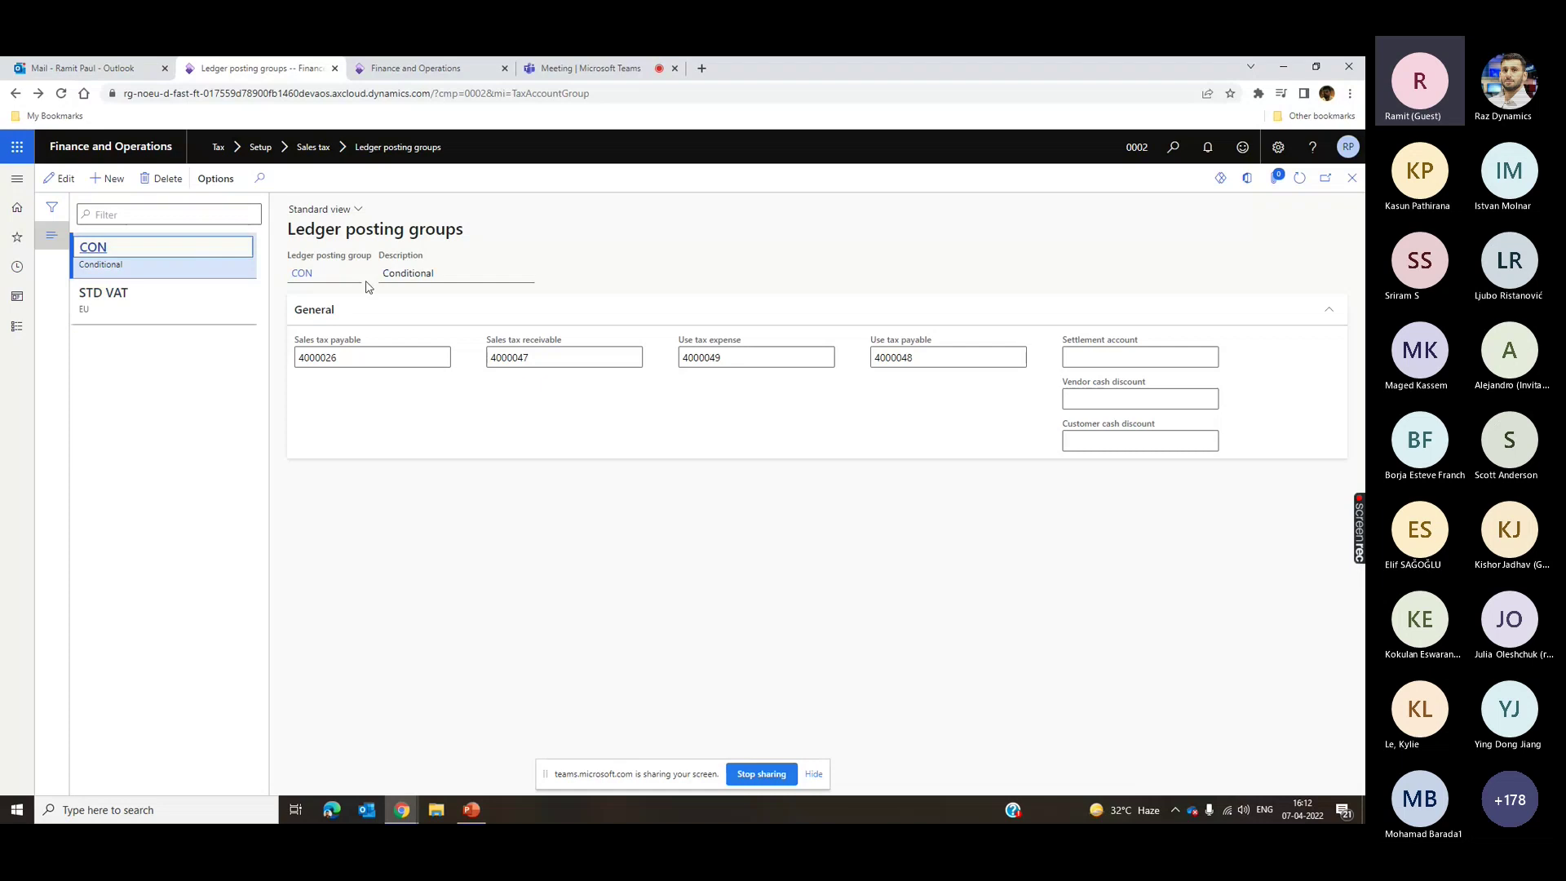
pyautogui.moveTo(288, 255); pyautogui.dragTo(369, 261)
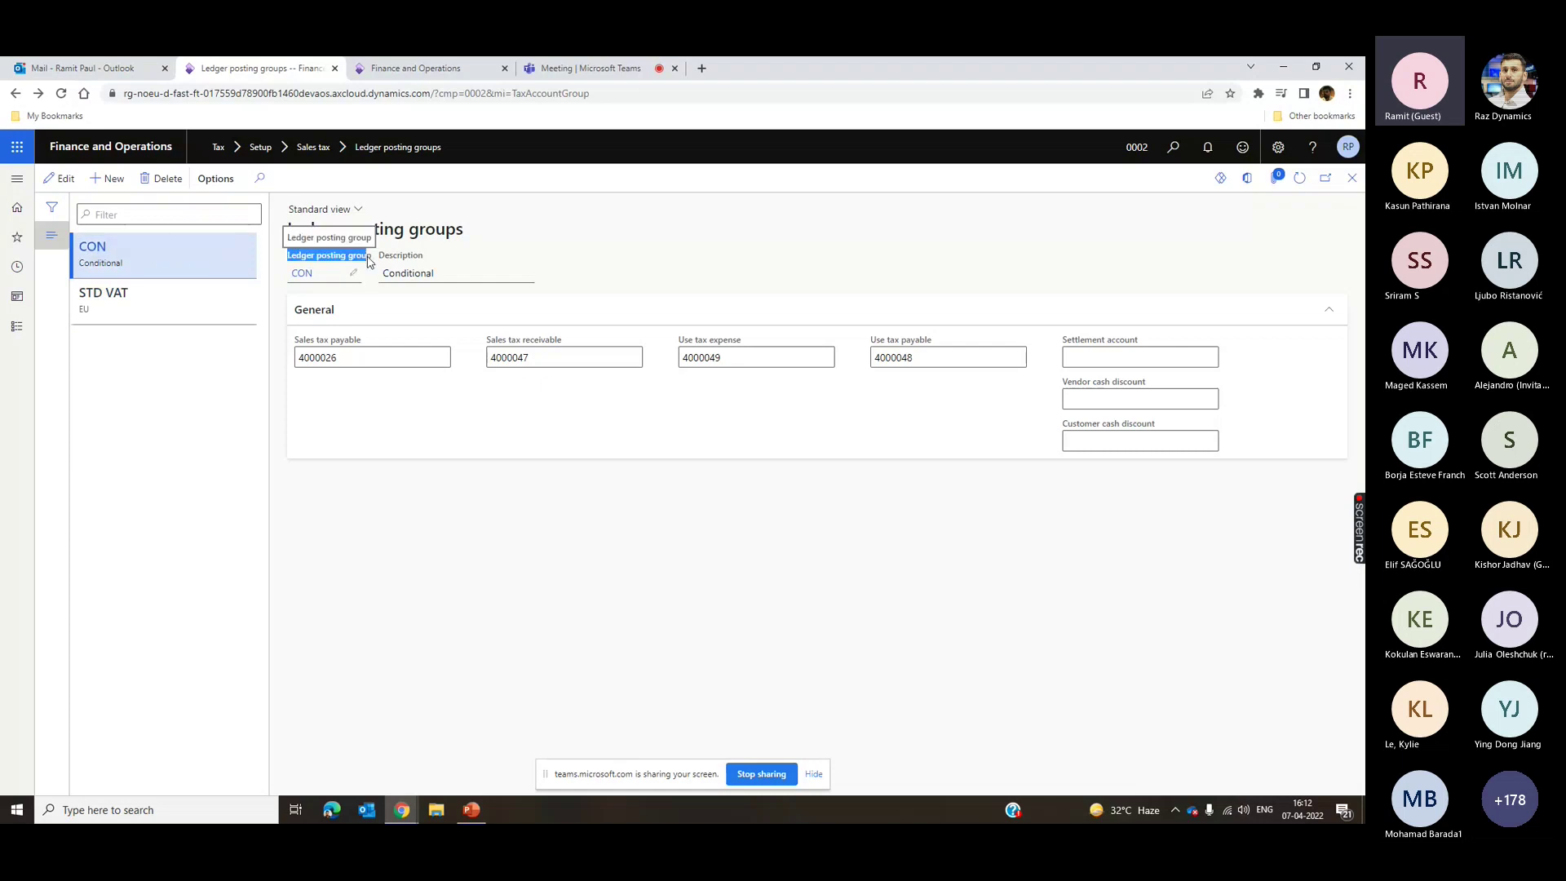
pyautogui.click(333, 405)
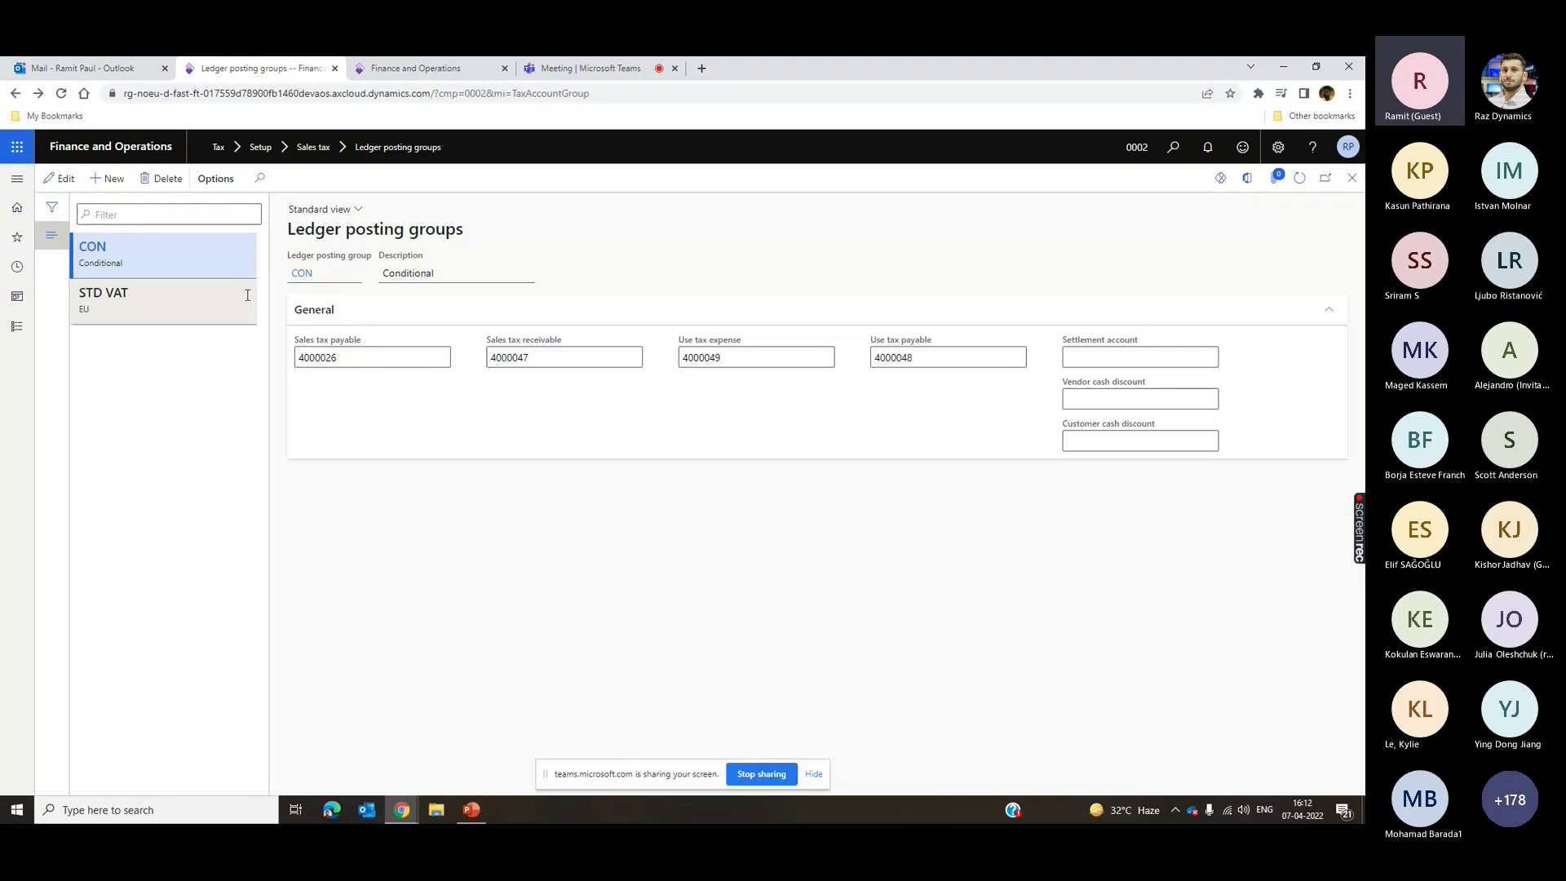
pyautogui.click(205, 309)
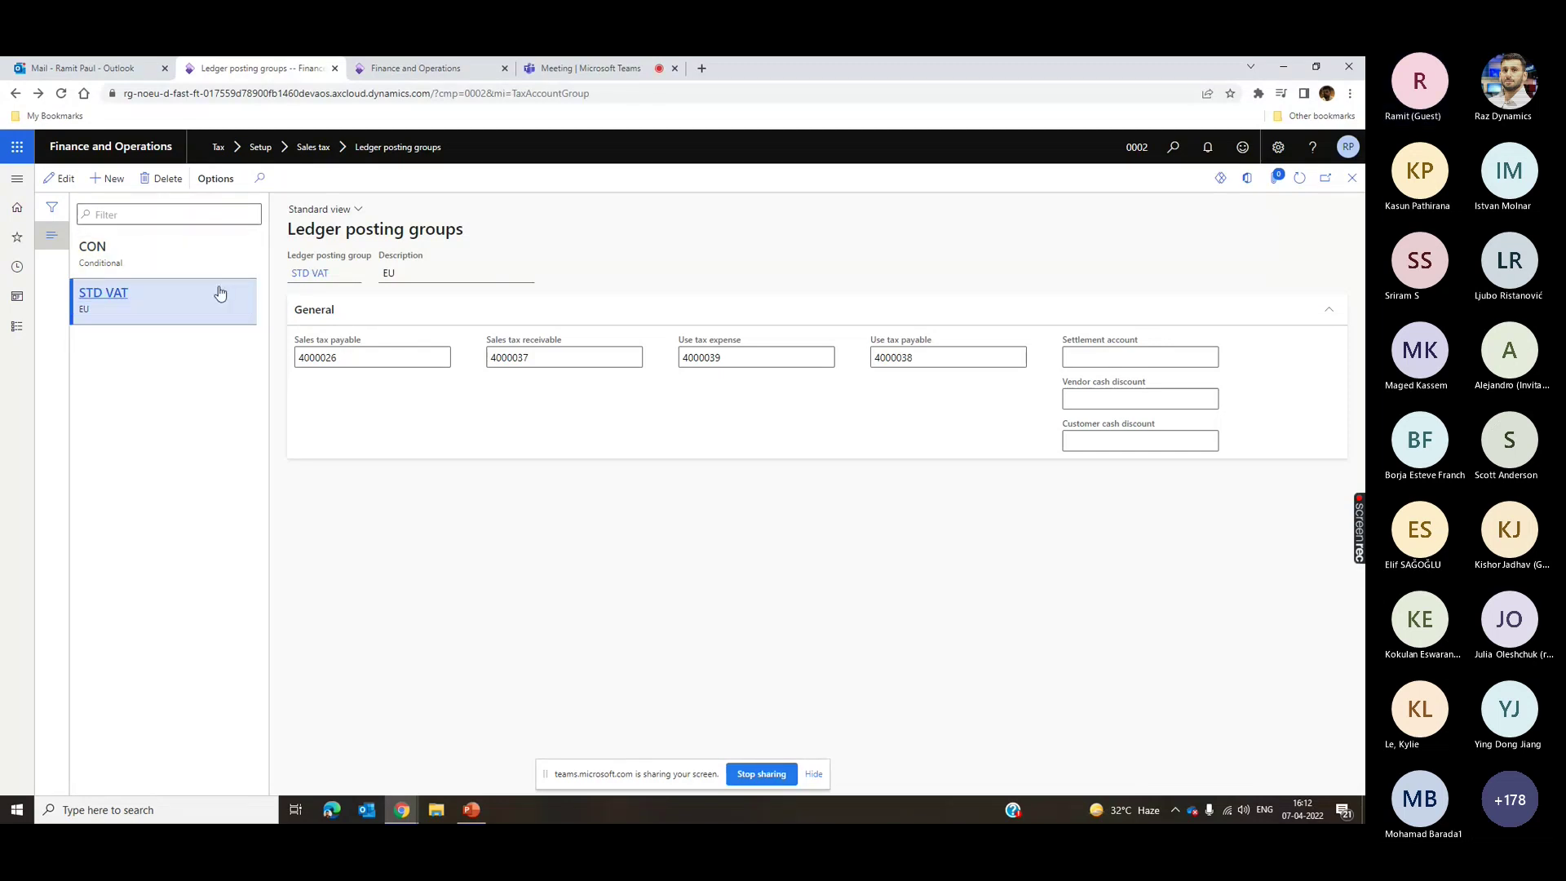
pyautogui.click(61, 92)
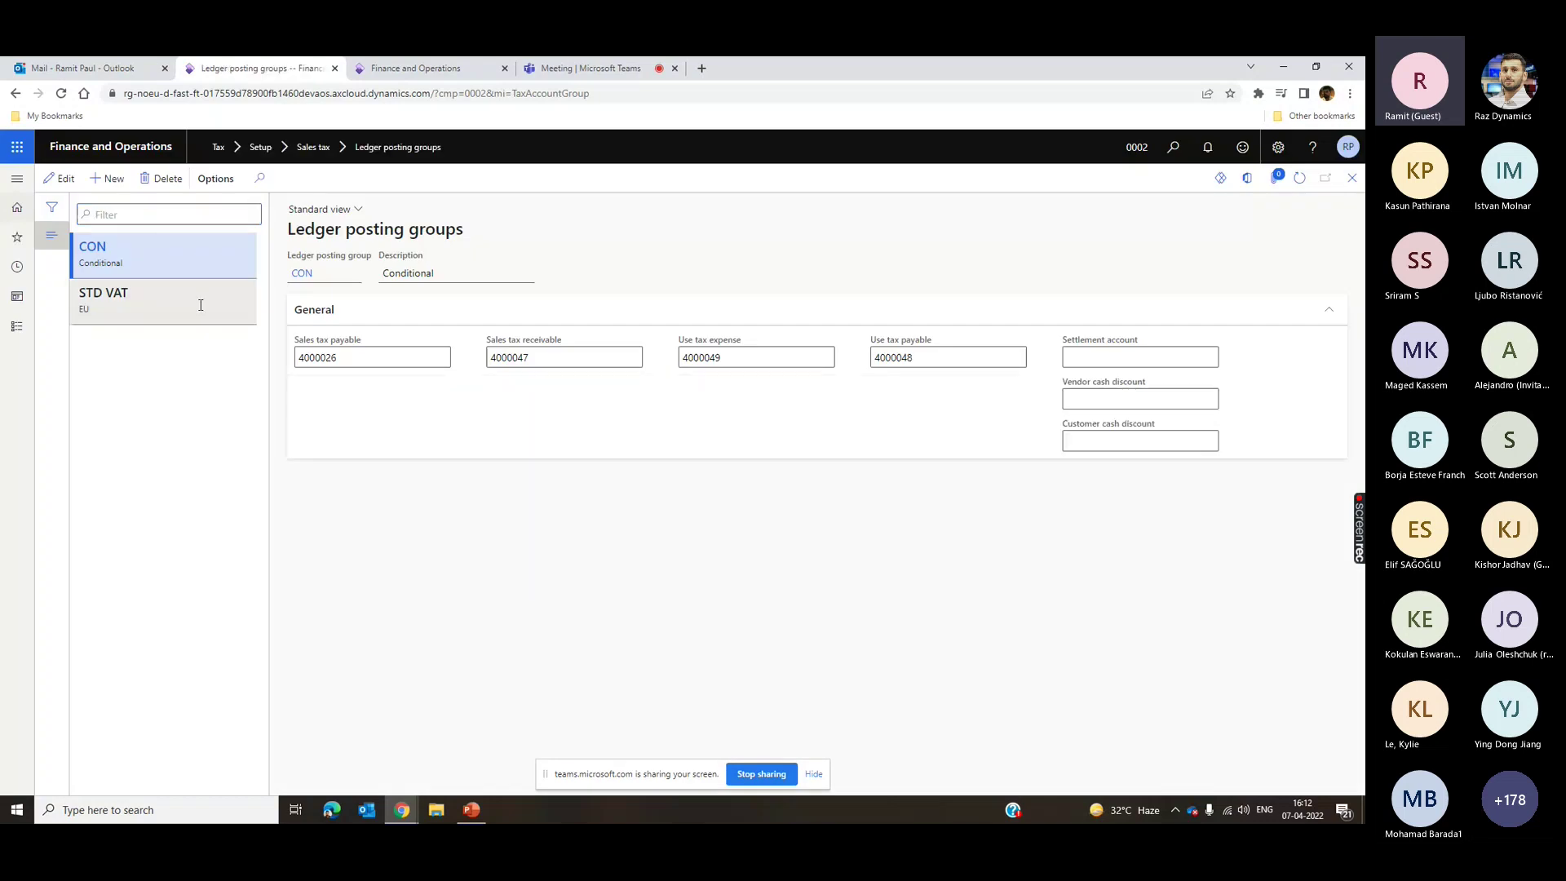
pyautogui.click(201, 306)
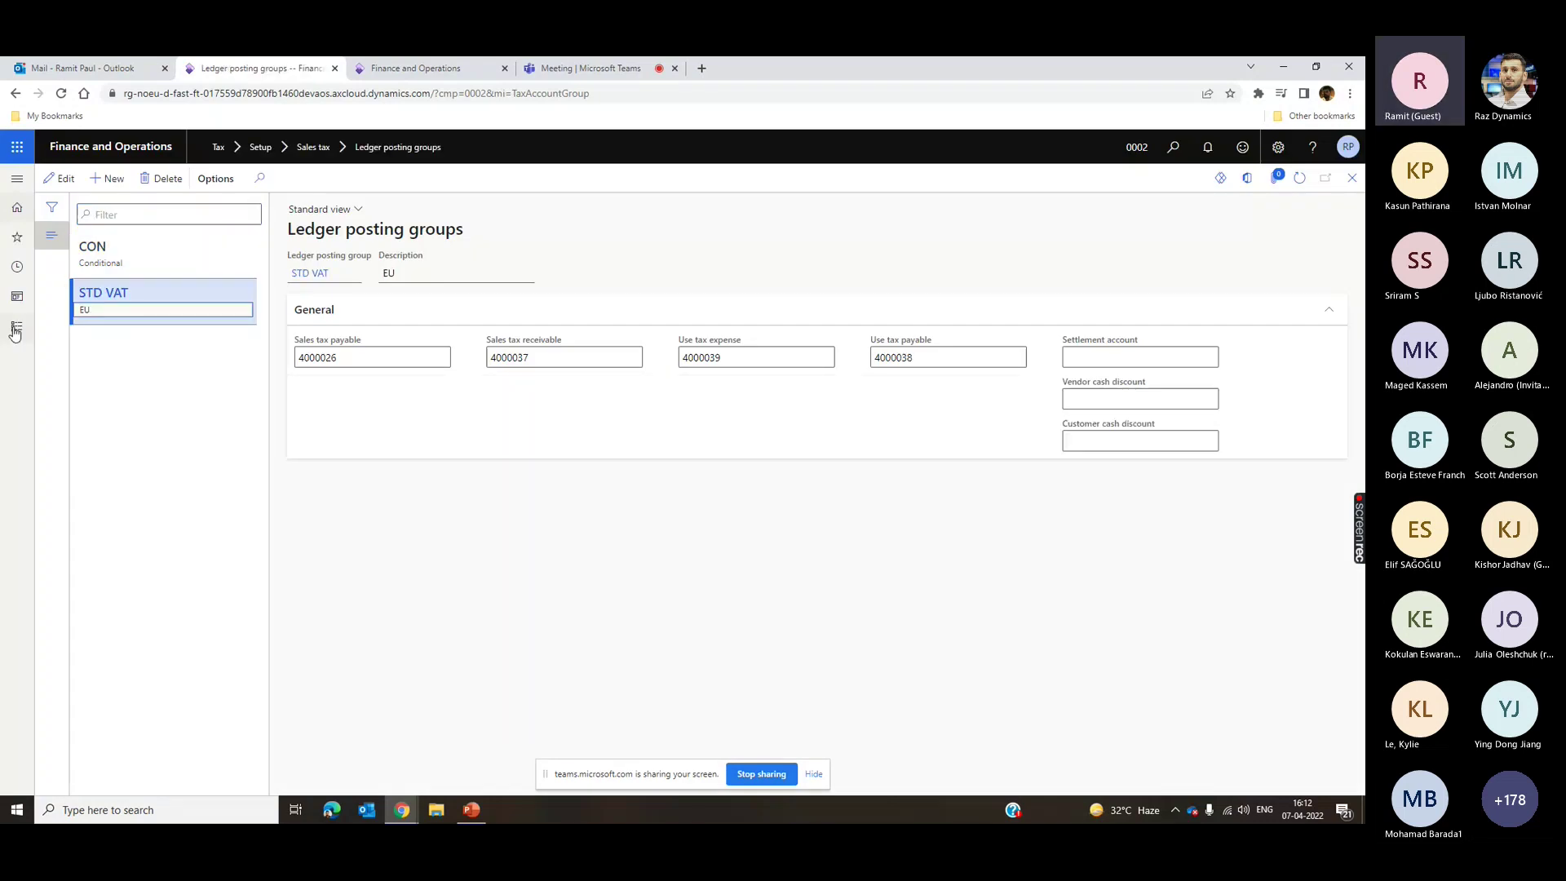
# - List the posted customer payment journals in Accounts receivable and open the lines of the latest CUSTPAY journal
pyautogui.click(16, 329)
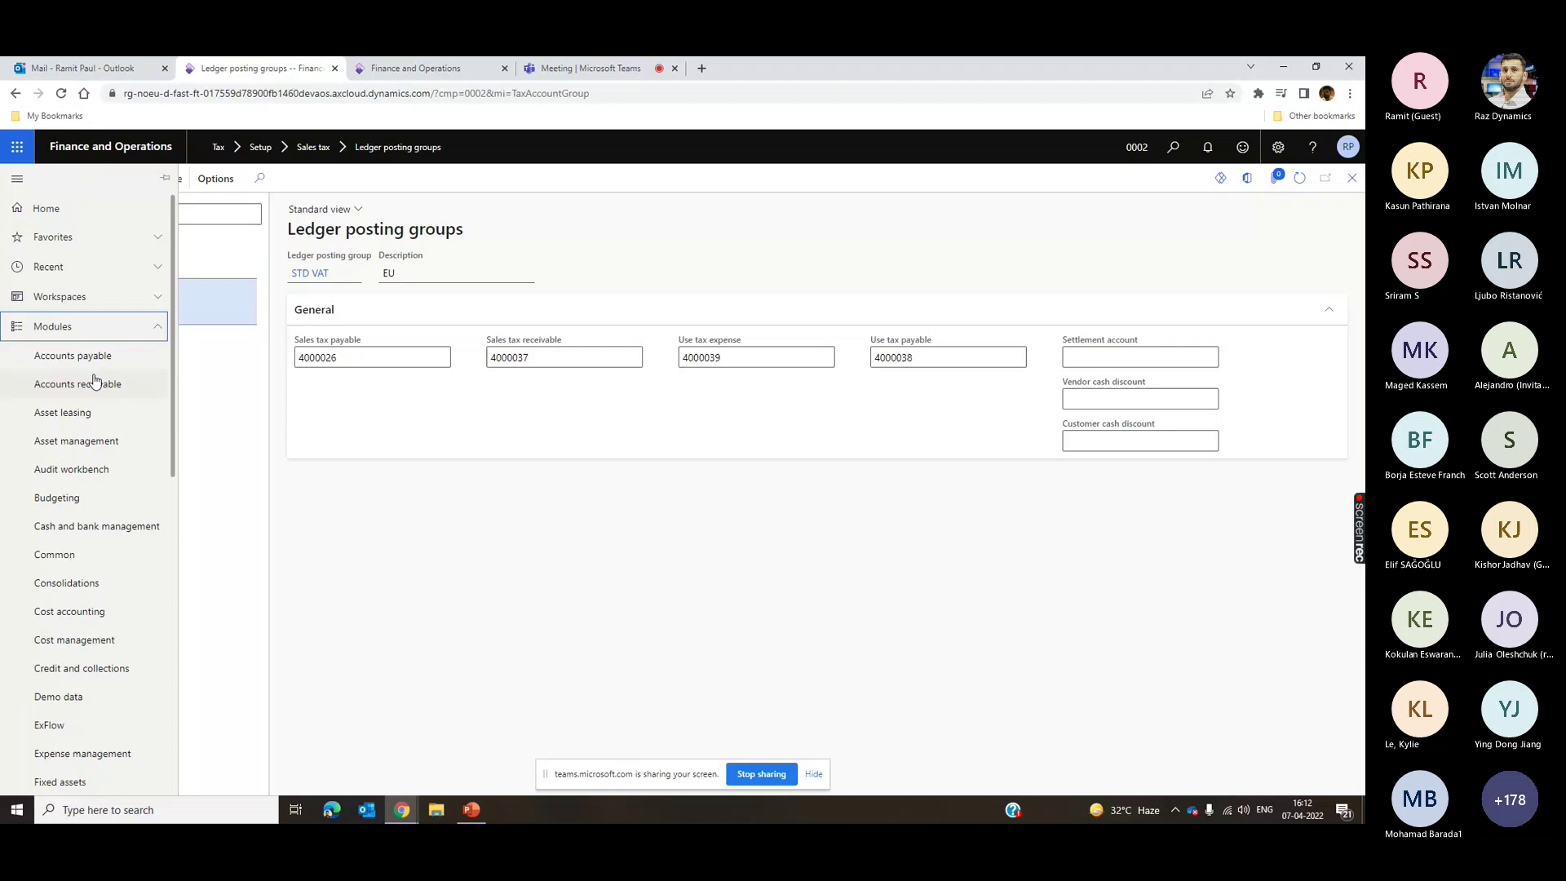
pyautogui.click(95, 381)
pyautogui.click(276, 654)
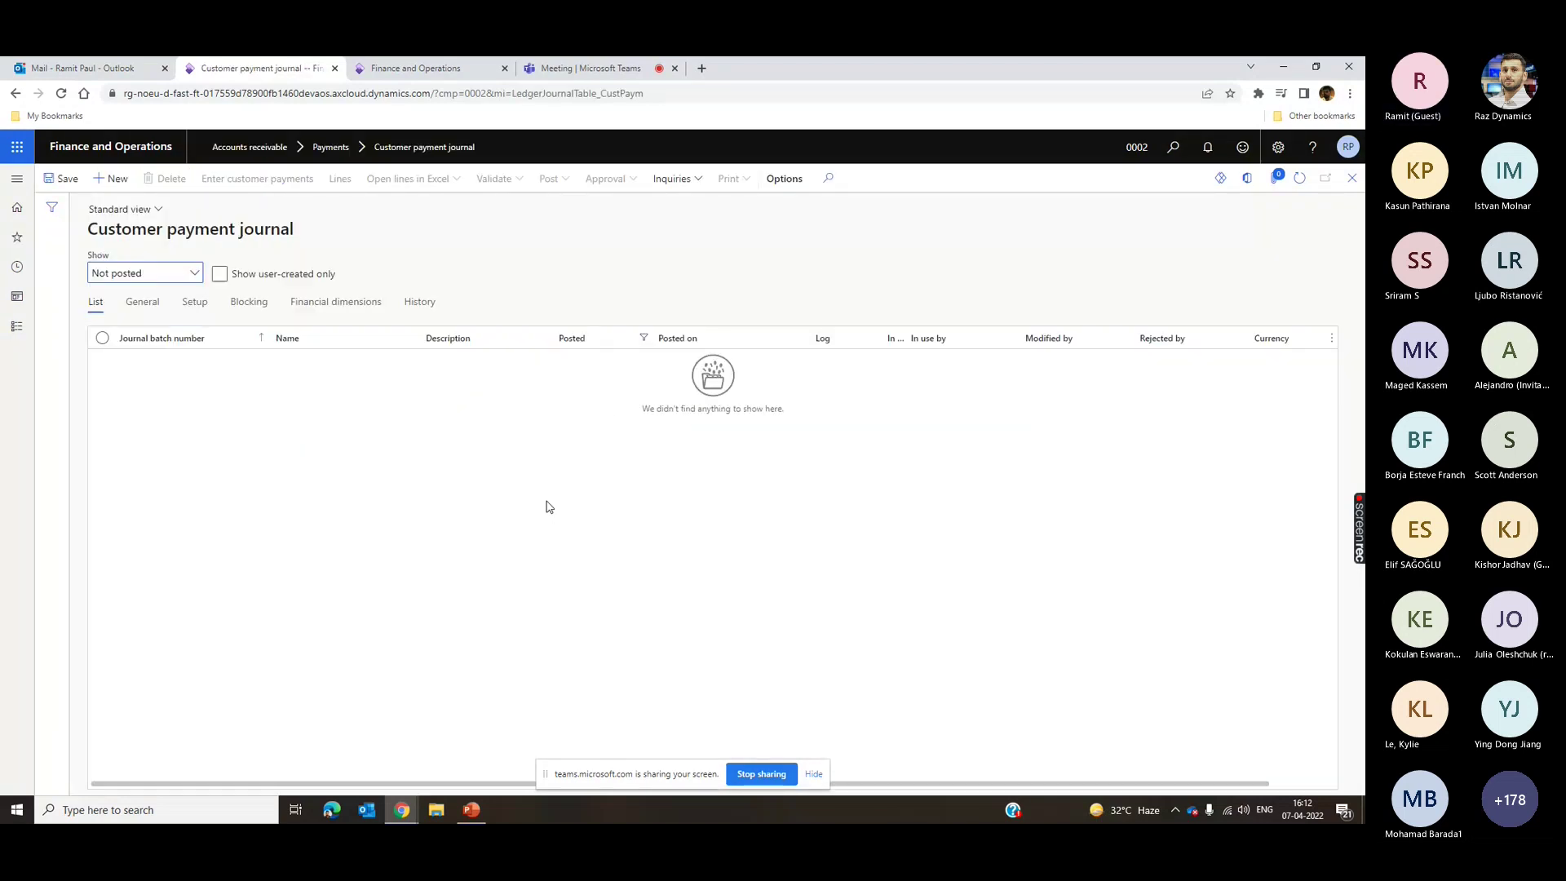
pyautogui.click(197, 274)
pyautogui.click(138, 314)
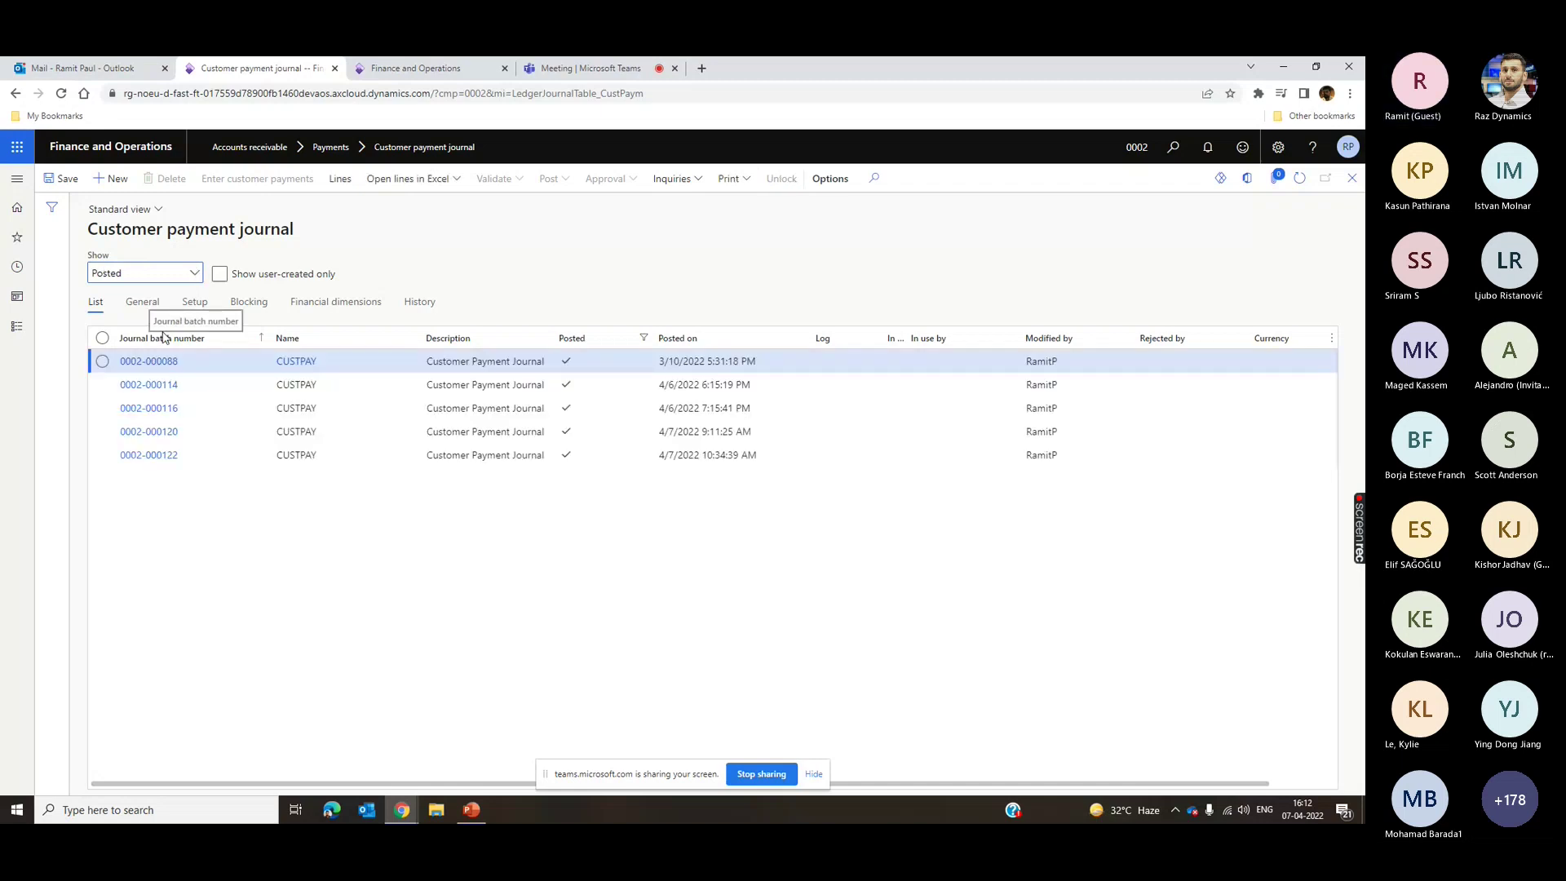
pyautogui.click(718, 455)
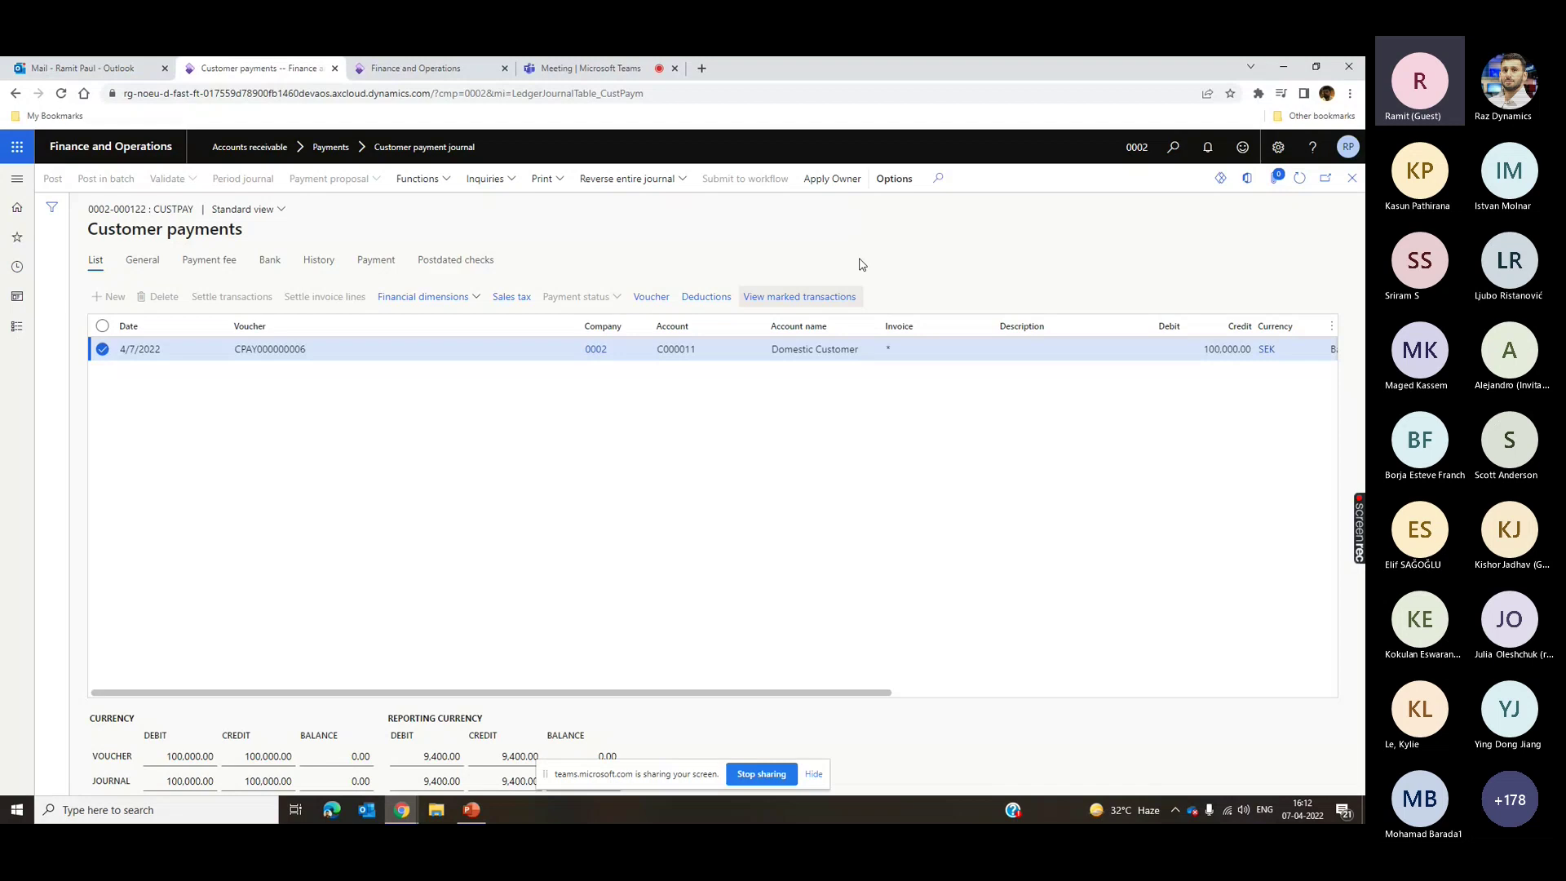
# - Open the payment's voucher transactions and examine the debtors and bank entries with their amounts in transaction currency
pyautogui.click(661, 298)
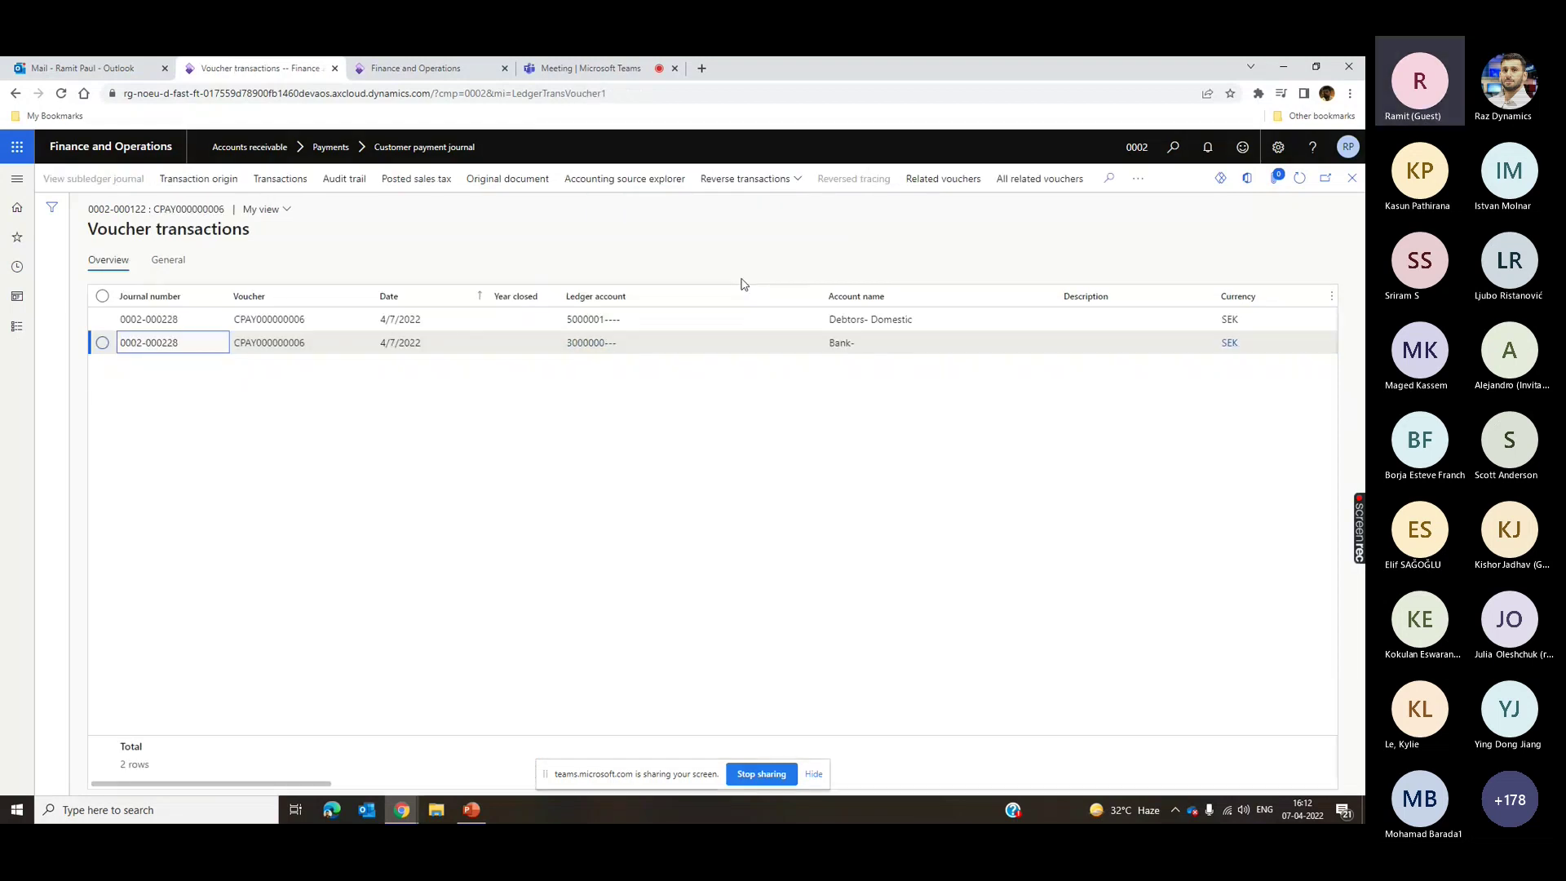
pyautogui.click(902, 346)
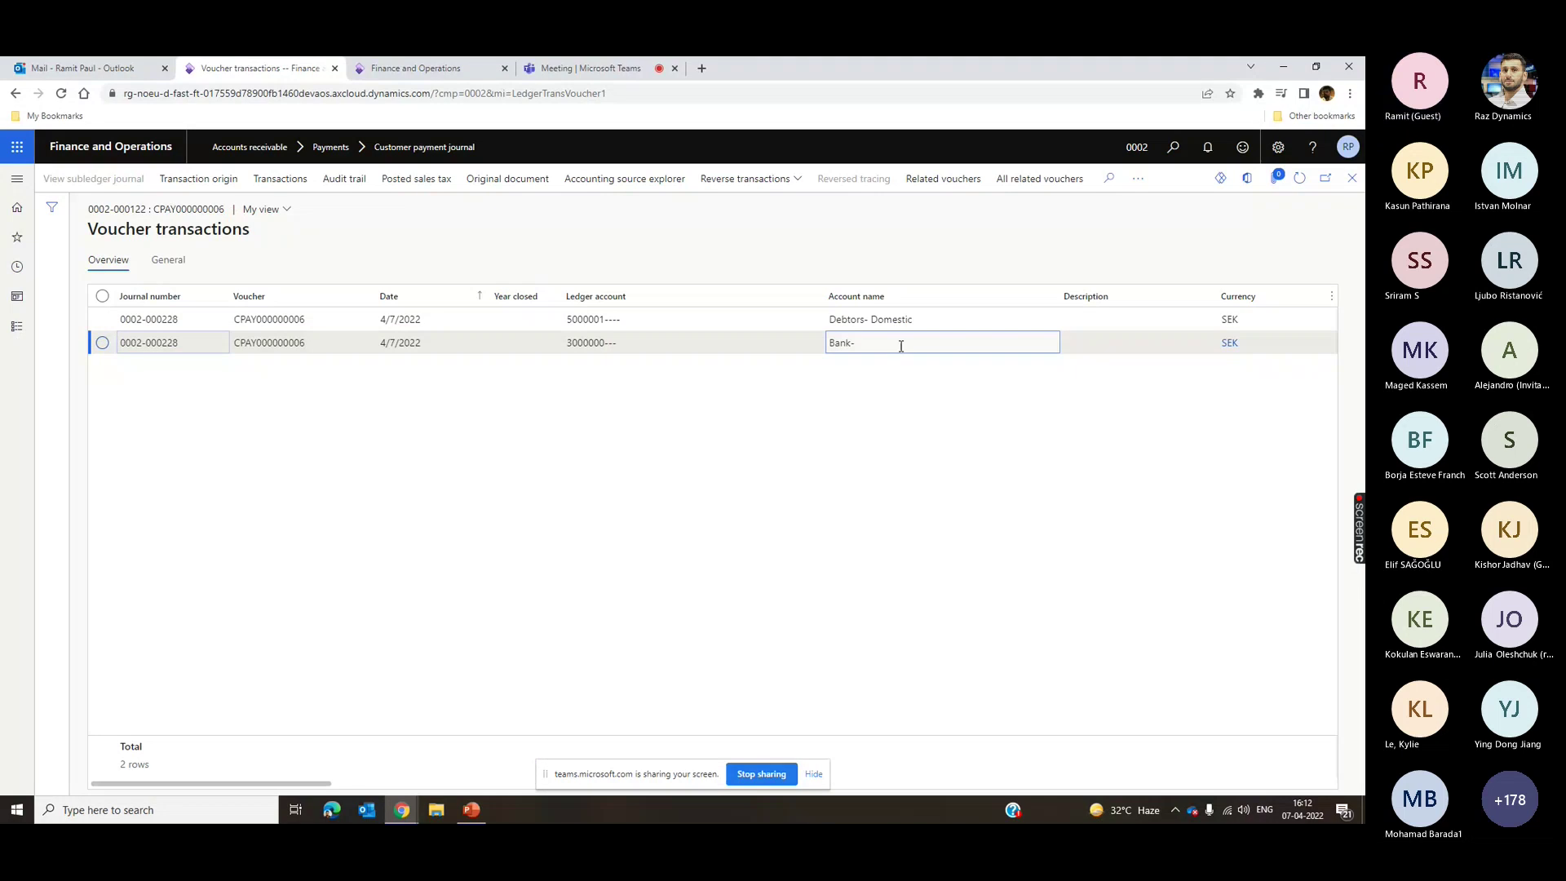
pyautogui.press('Up')
pyautogui.moveTo(306, 784); pyautogui.dragTo(443, 789)
pyautogui.click(935, 323)
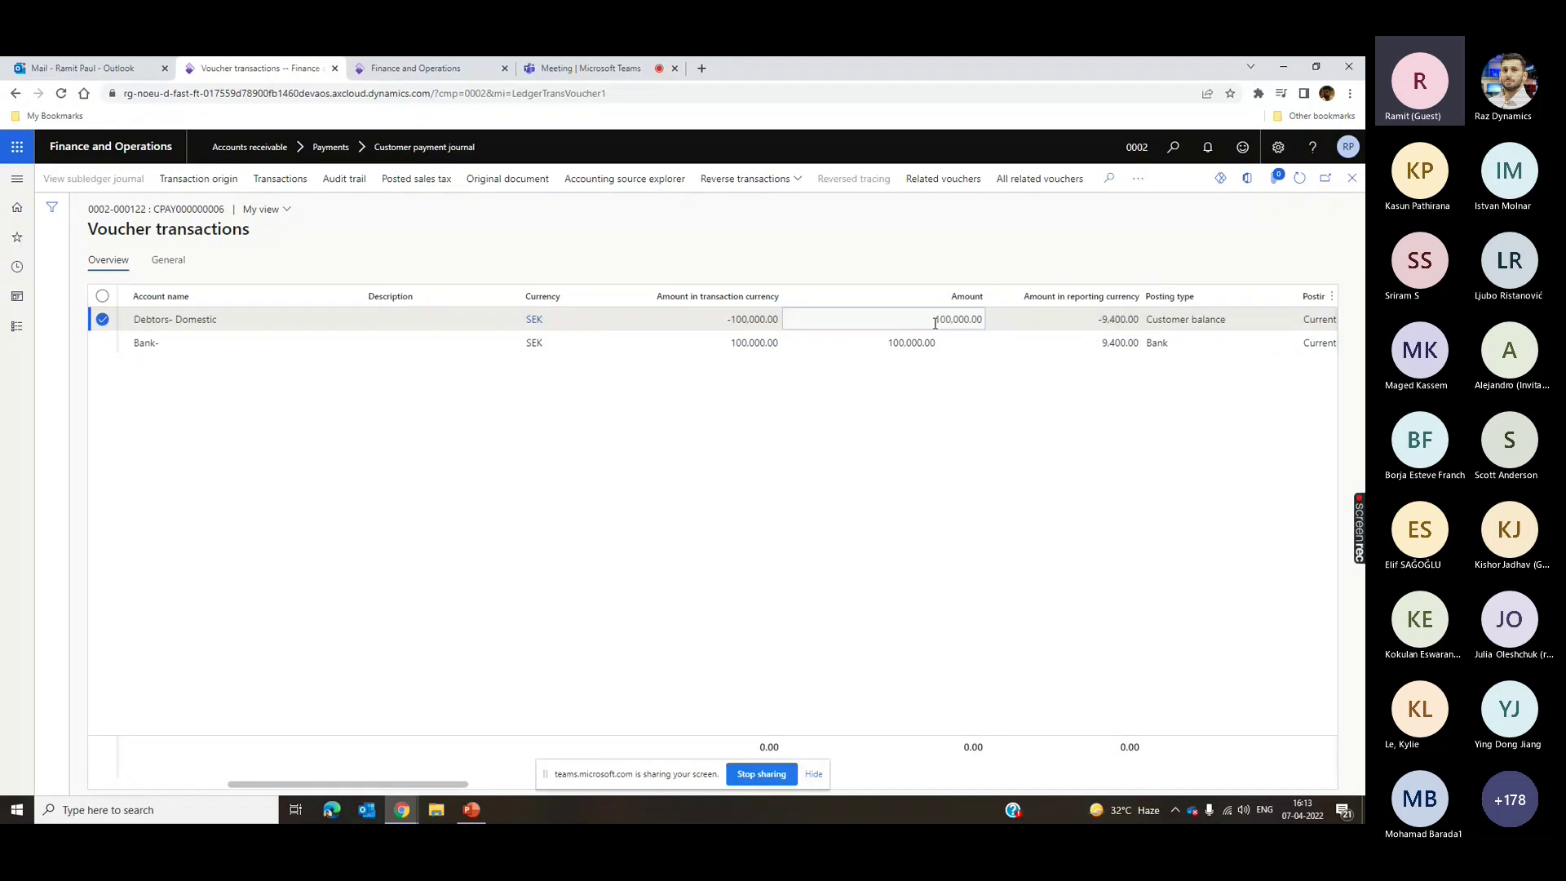
pyautogui.click(779, 320)
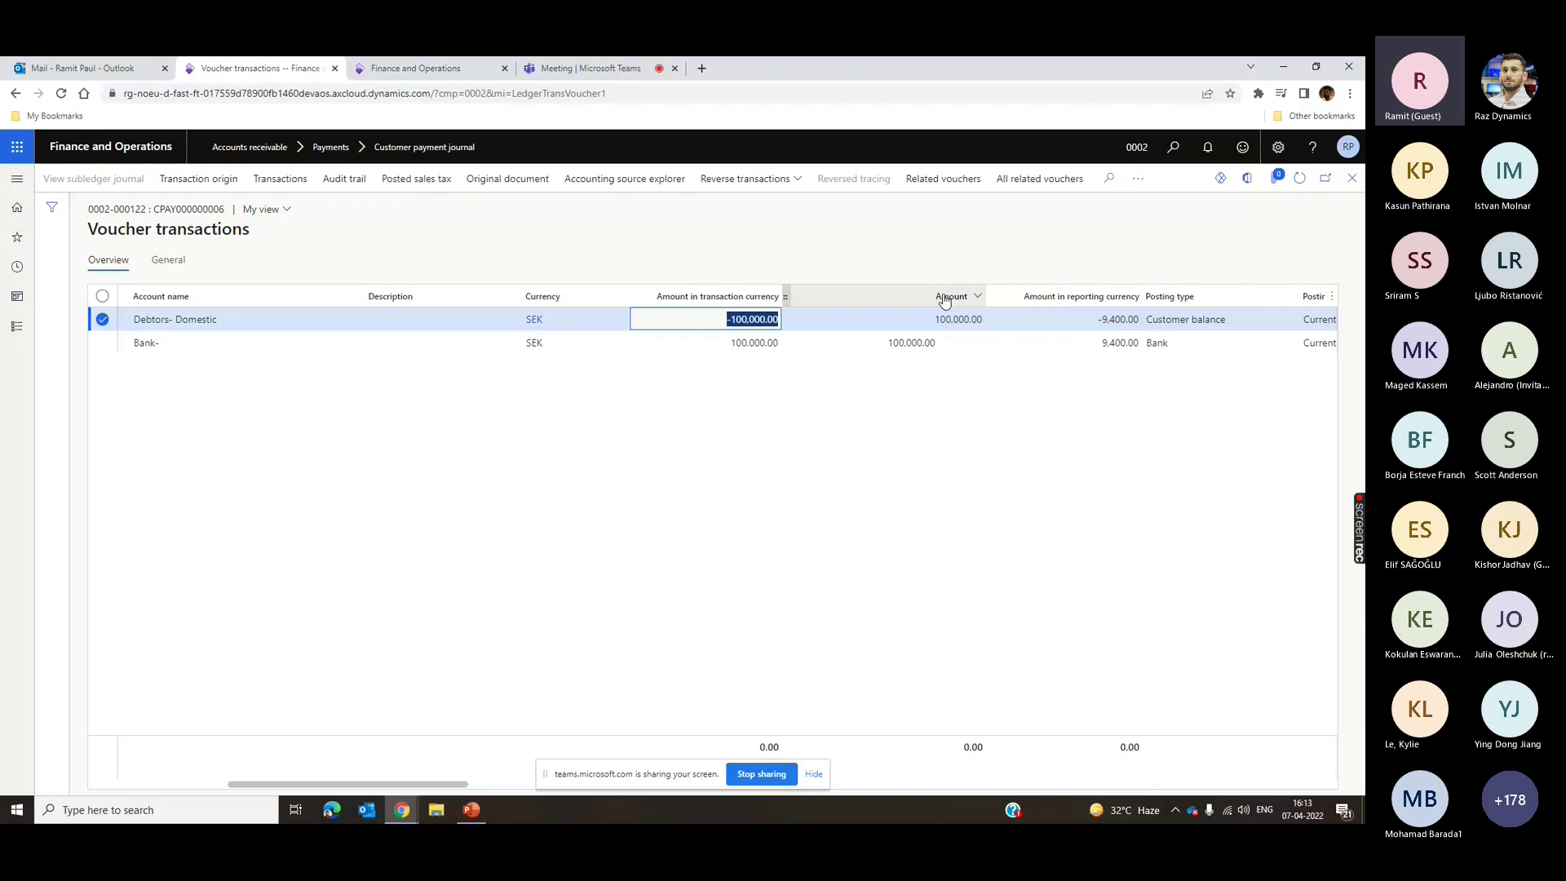
# - Open the payment's related vouchers, check the related voucher's amount, and open its voucher transactions
pyautogui.click(954, 186)
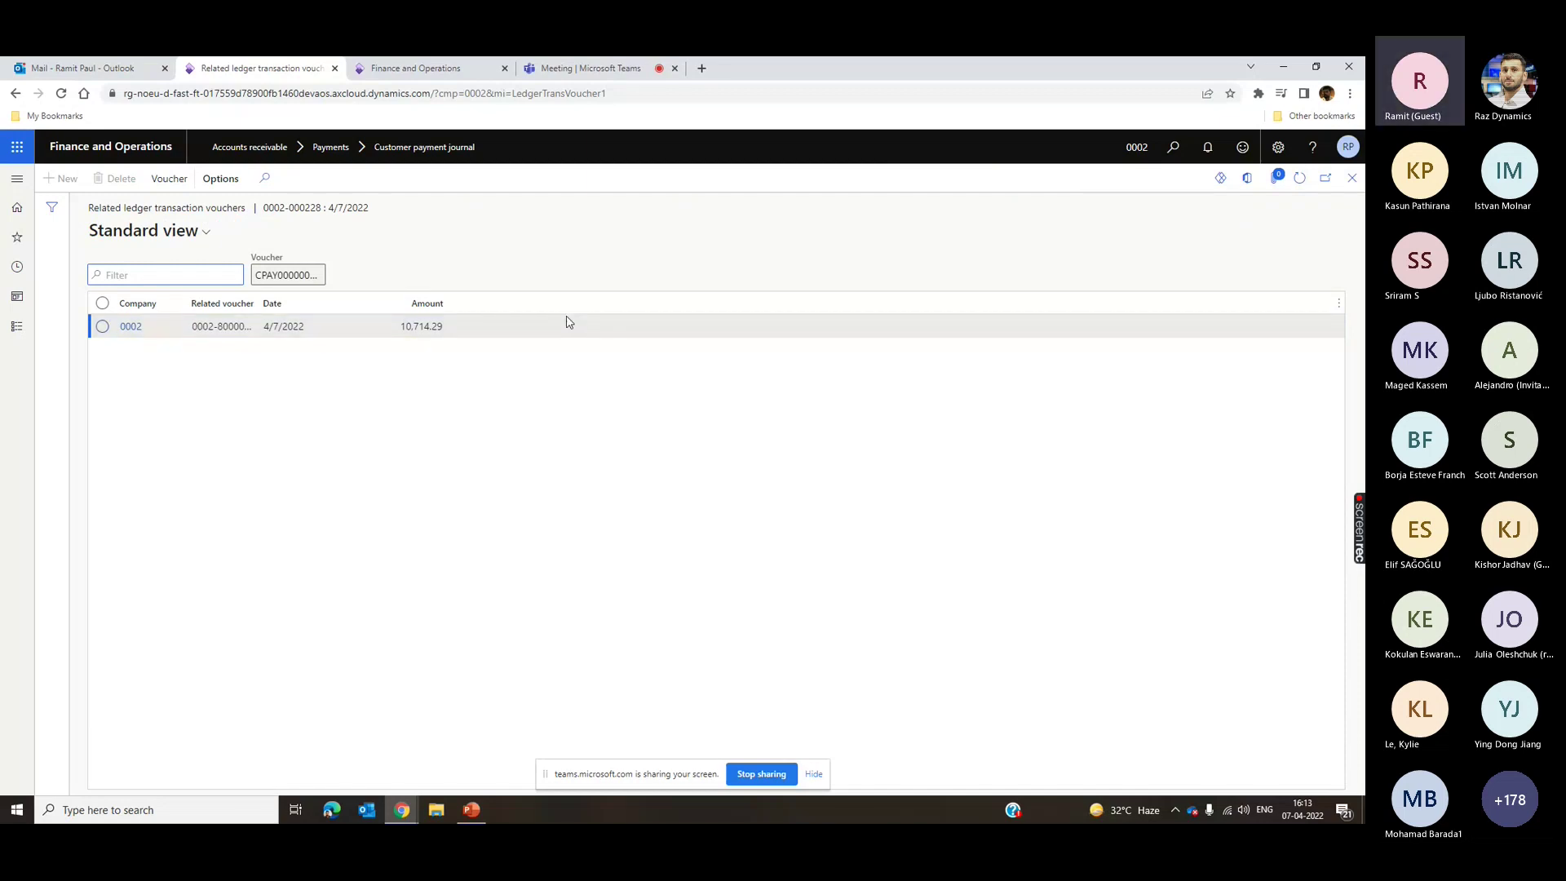
pyautogui.click(402, 326)
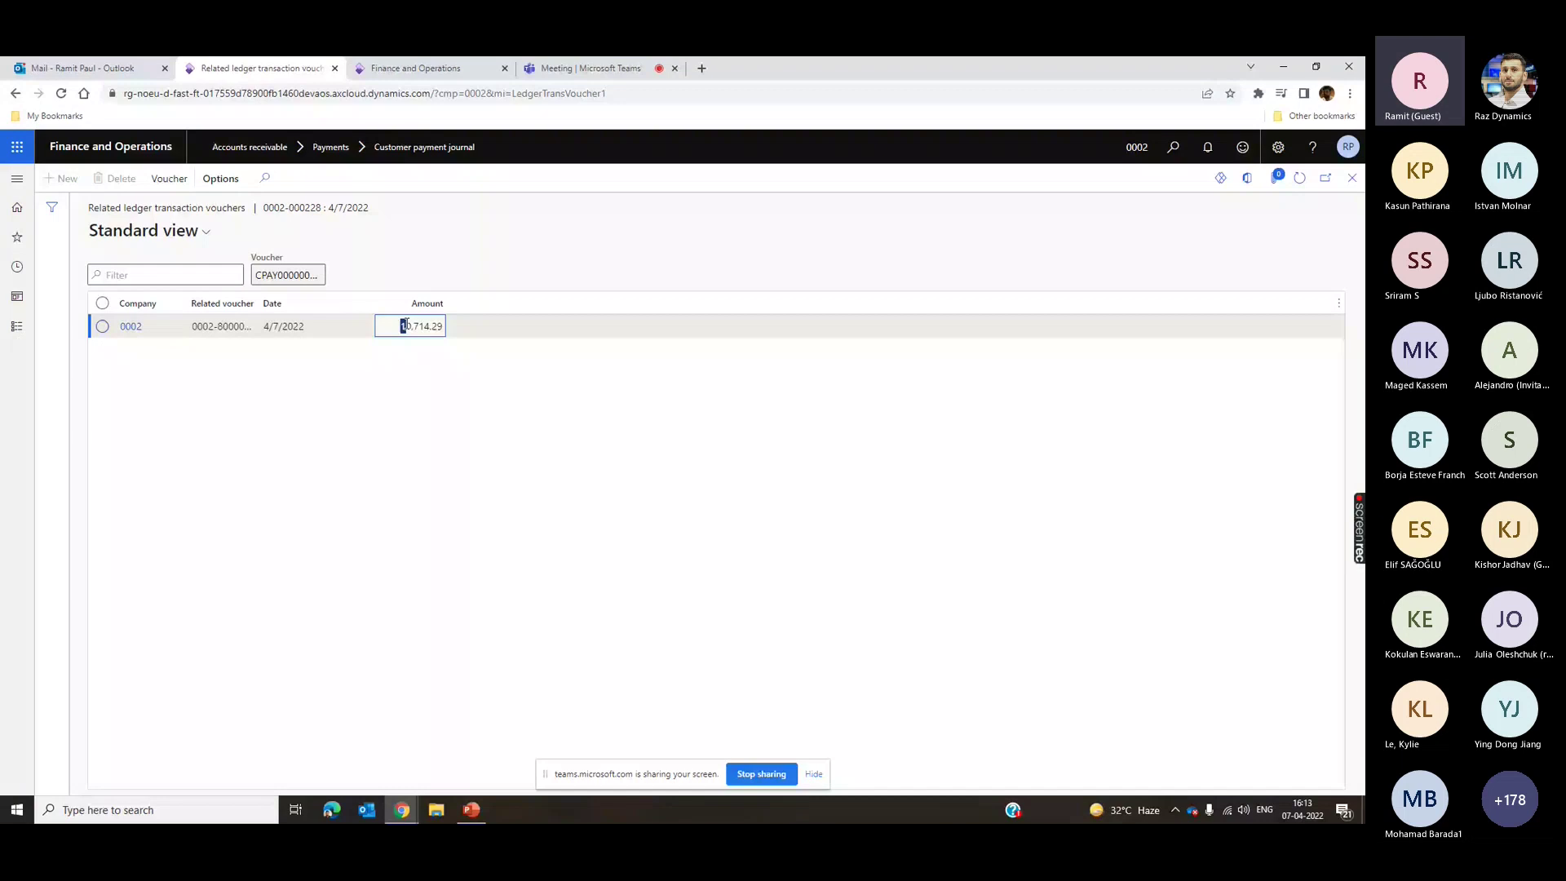
pyautogui.moveTo(402, 326); pyautogui.dragTo(450, 328)
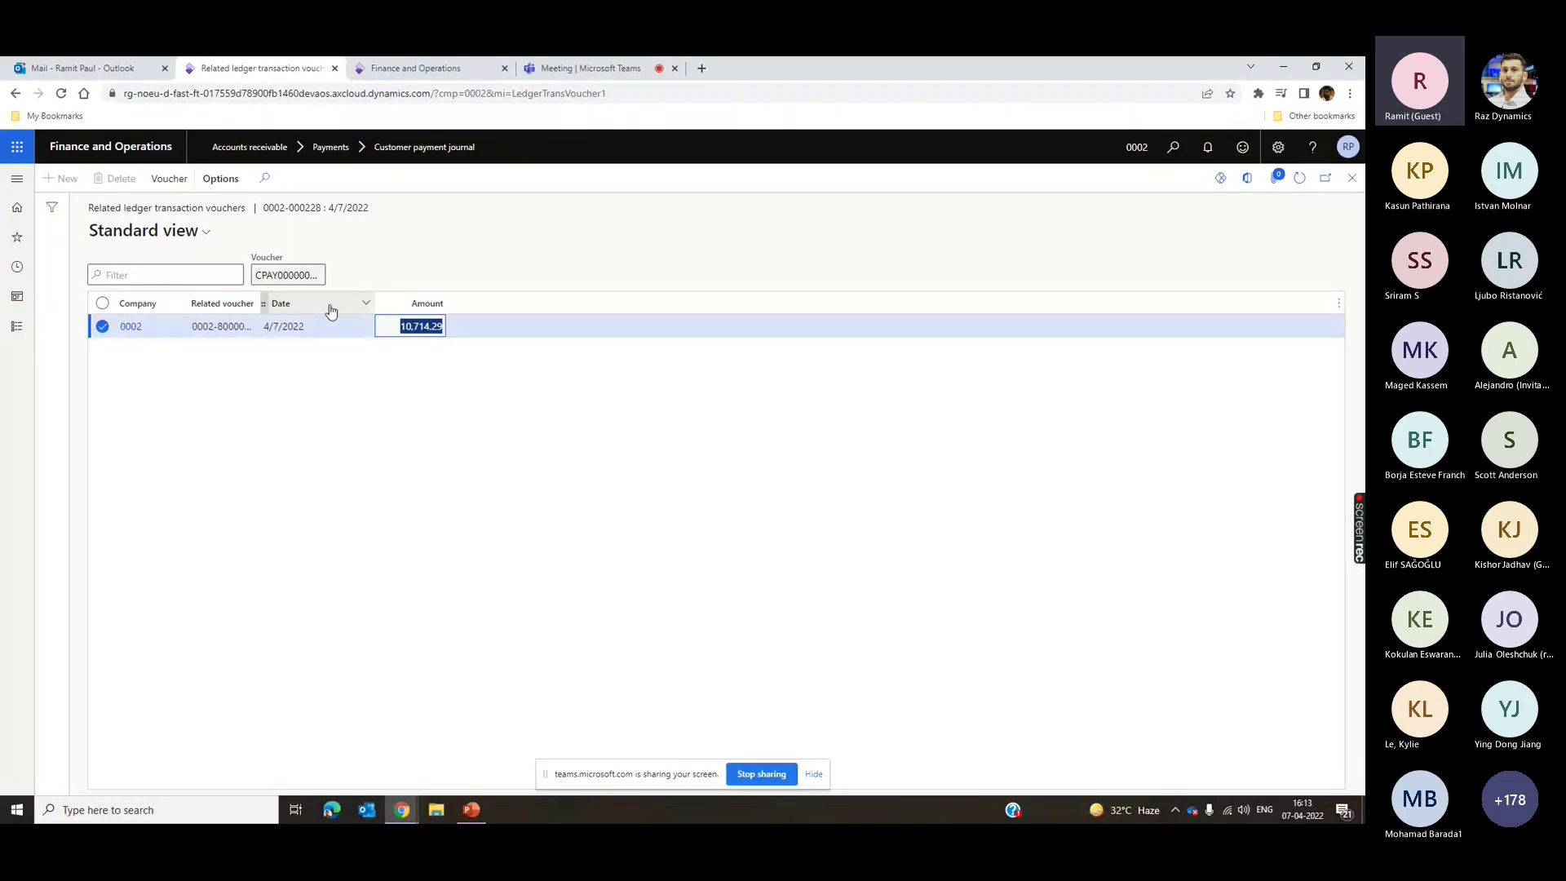
pyautogui.click(153, 184)
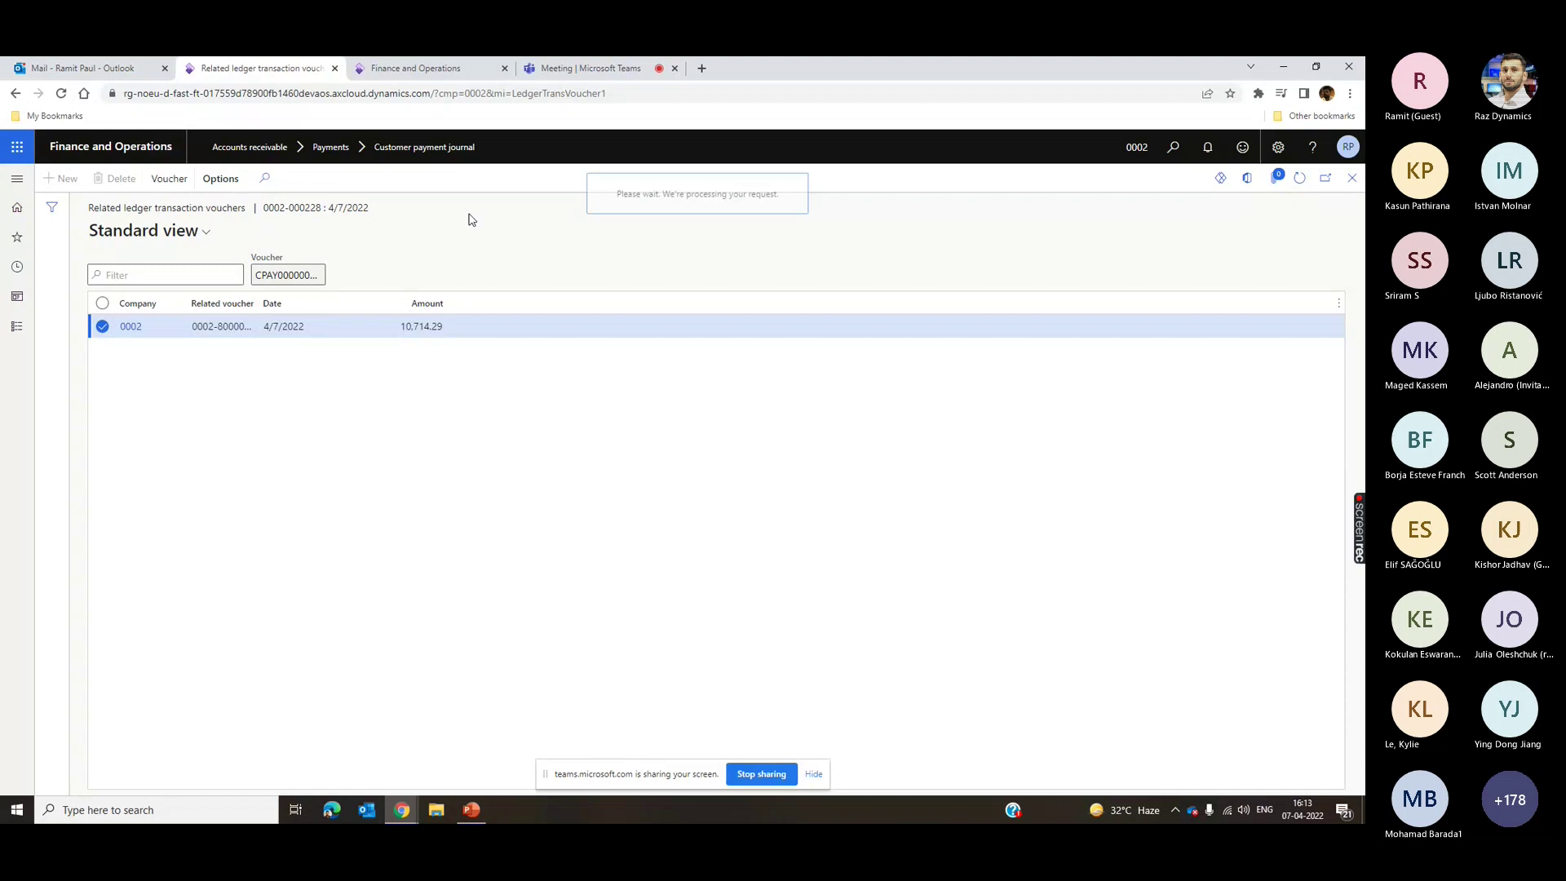
# - Examine the account names and amounts of the related voucher's Tax Liability Account entries, and open its posted sales tax
pyautogui.click(867, 346)
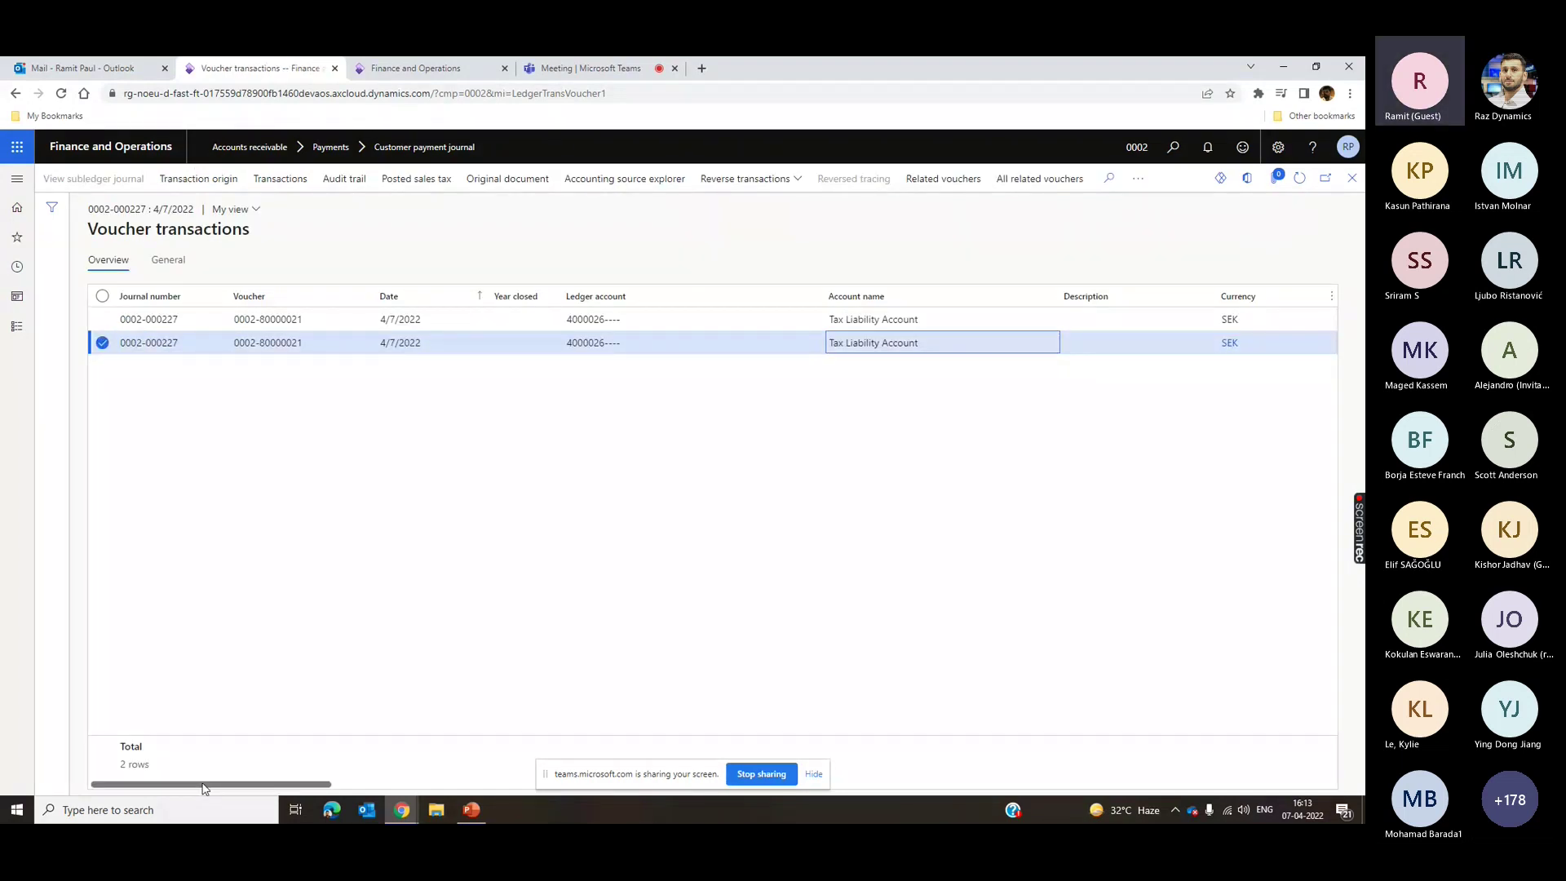
pyautogui.moveTo(204, 788); pyautogui.dragTo(436, 770)
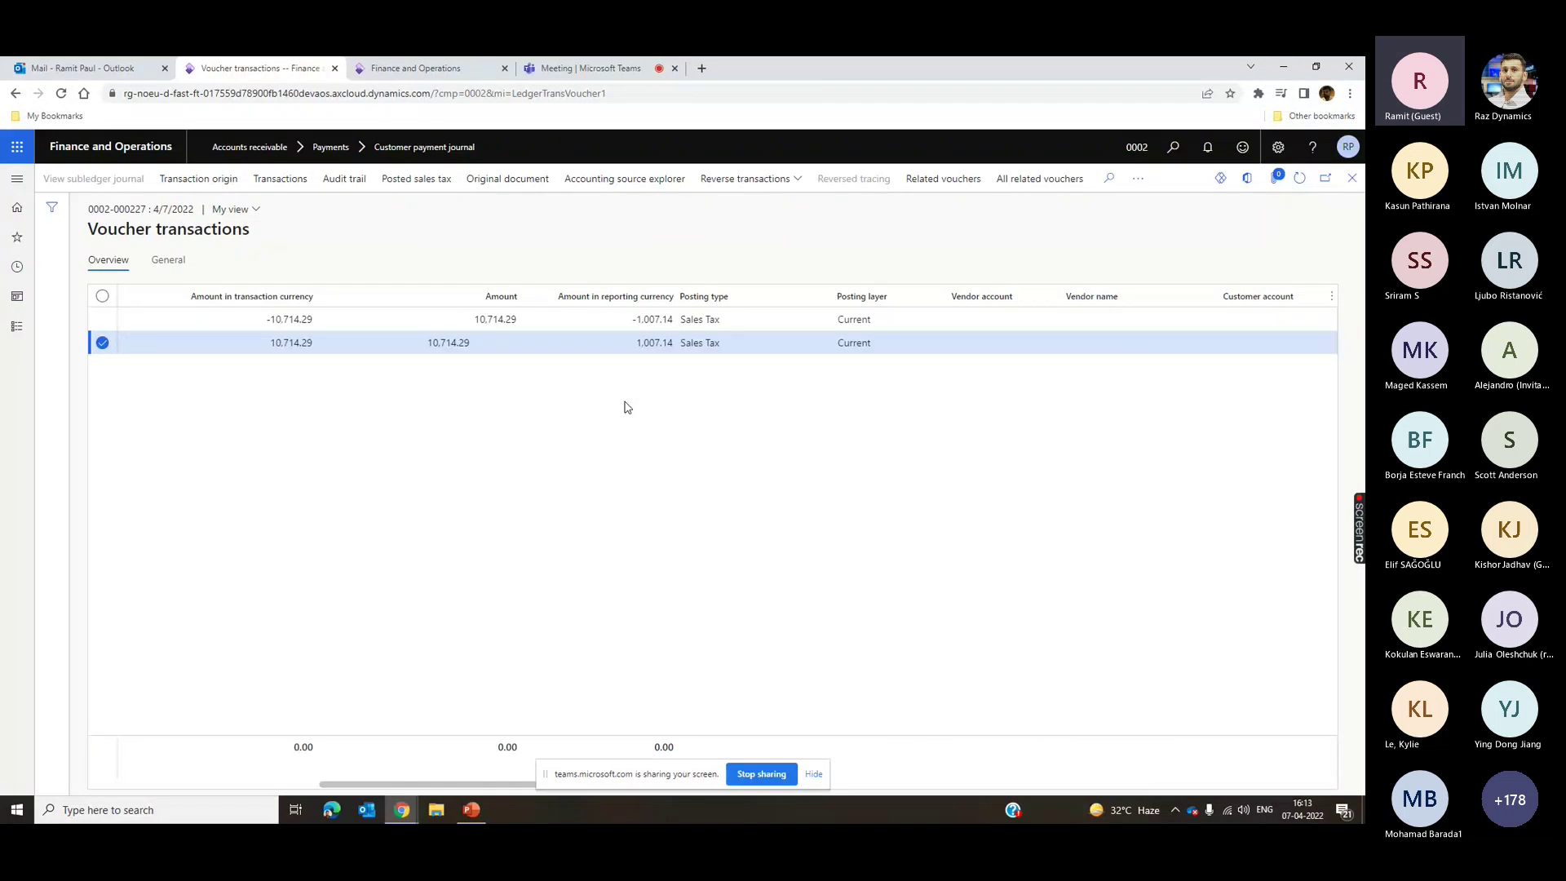
pyautogui.click(612, 317)
pyautogui.moveTo(361, 785); pyautogui.dragTo(242, 784)
pyautogui.click(427, 180)
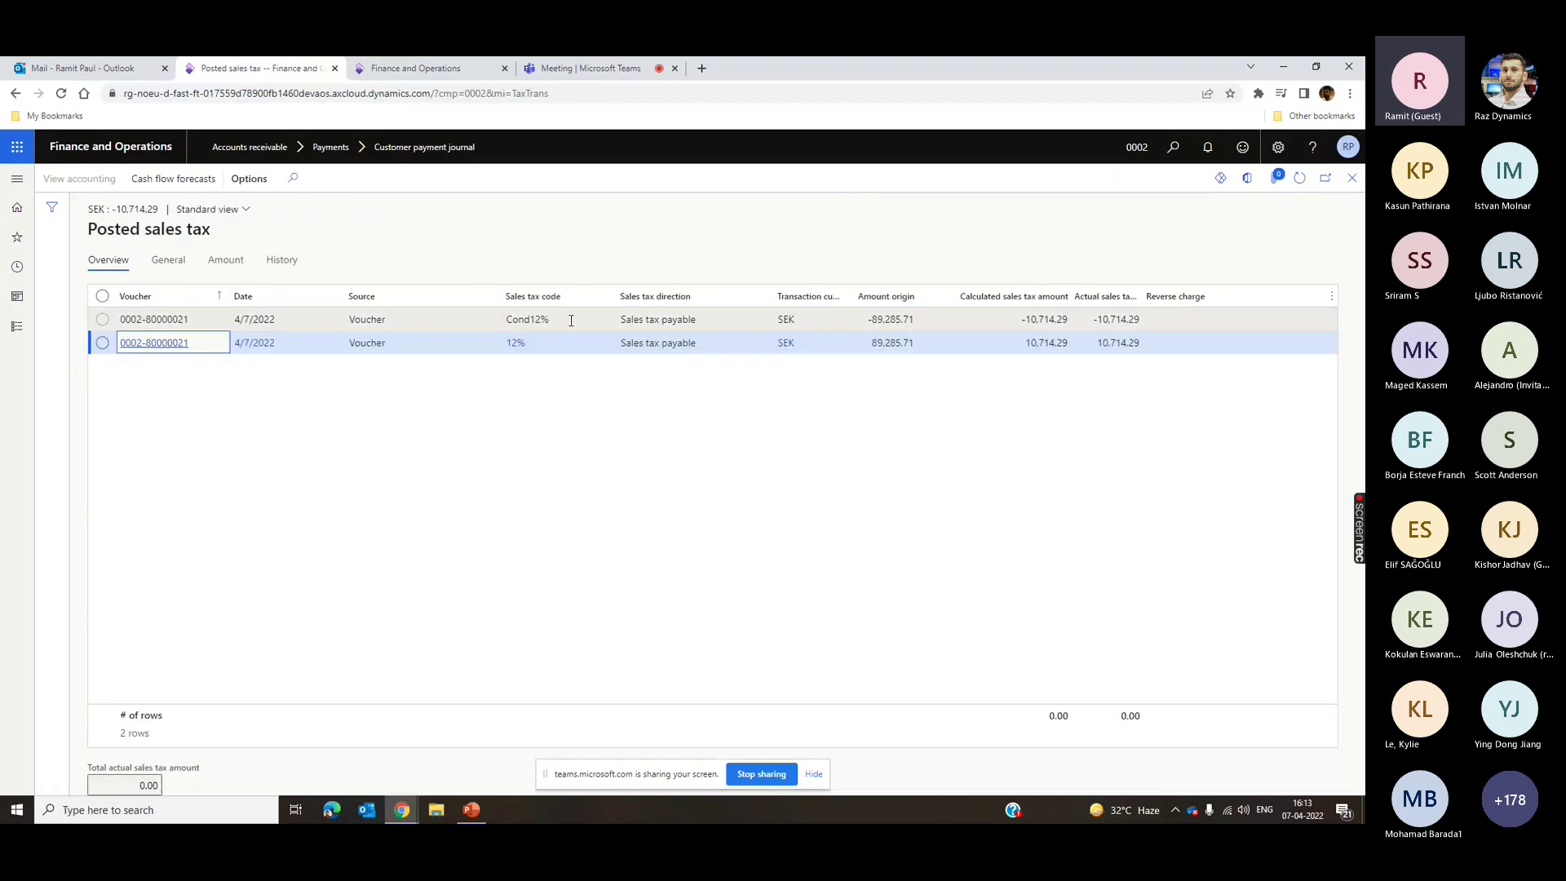
# - Examine the Cond12% and 12% posted sales tax entries, comparing their tax directions, origin amounts and tax amounts
pyautogui.click(571, 321)
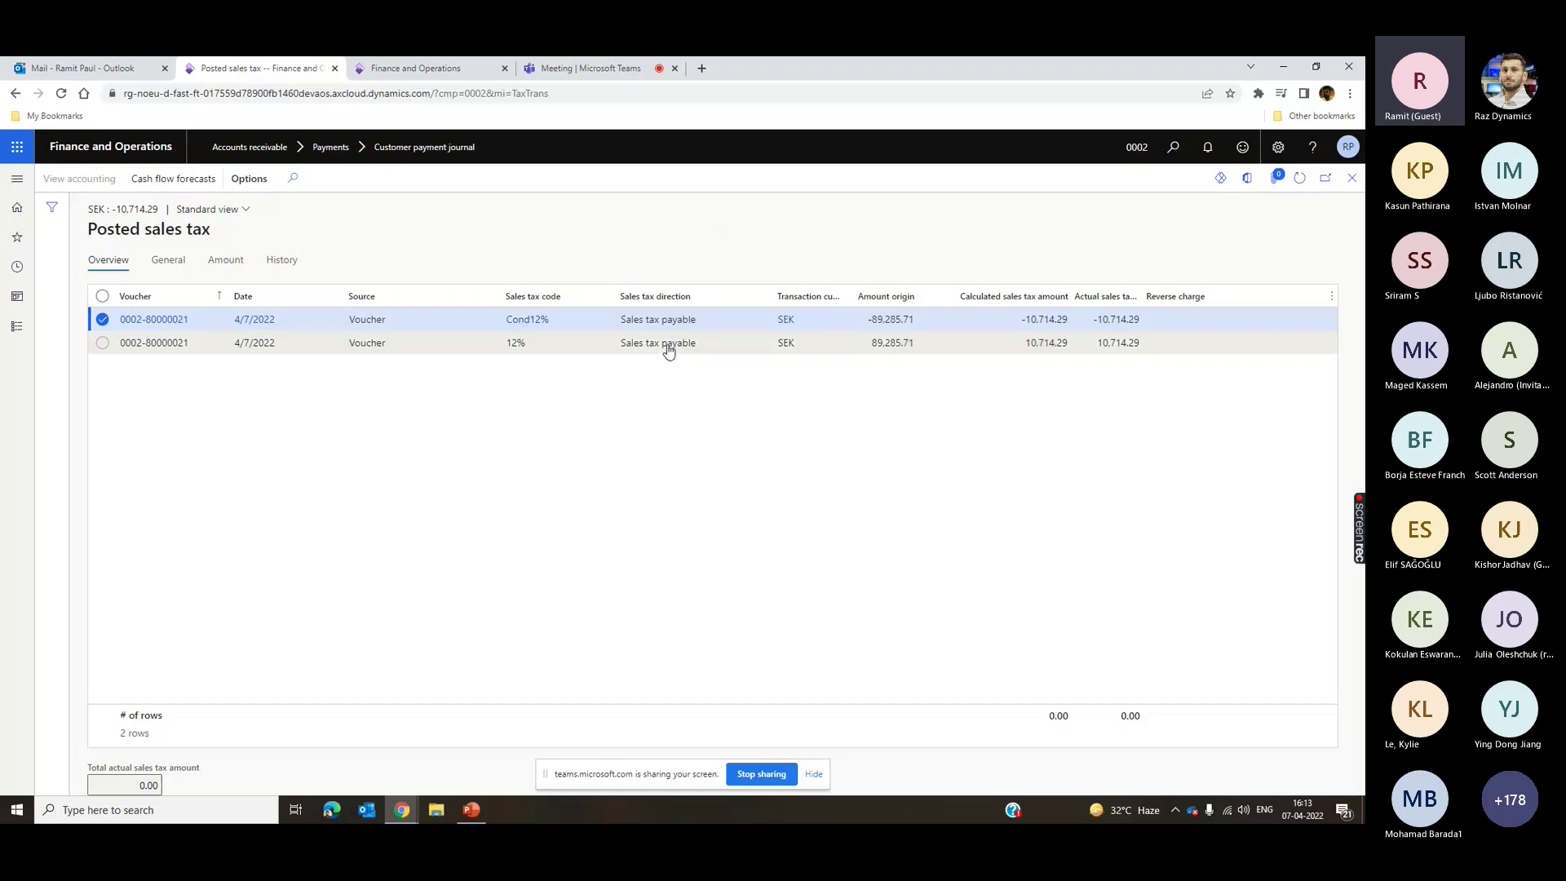
pyautogui.click(652, 321)
pyautogui.click(545, 327)
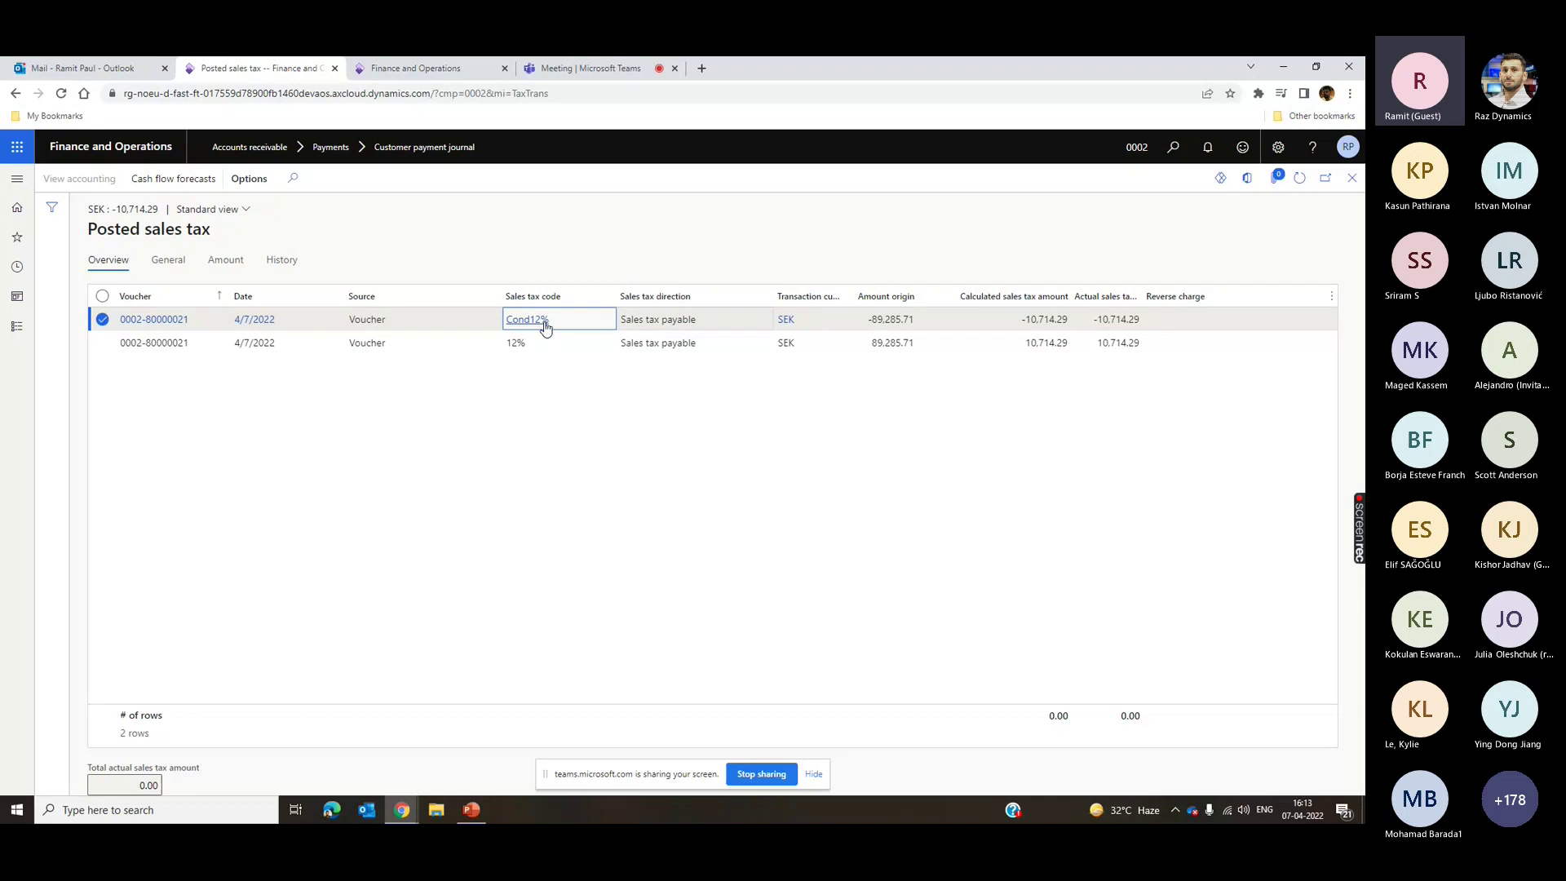
pyautogui.click(545, 327)
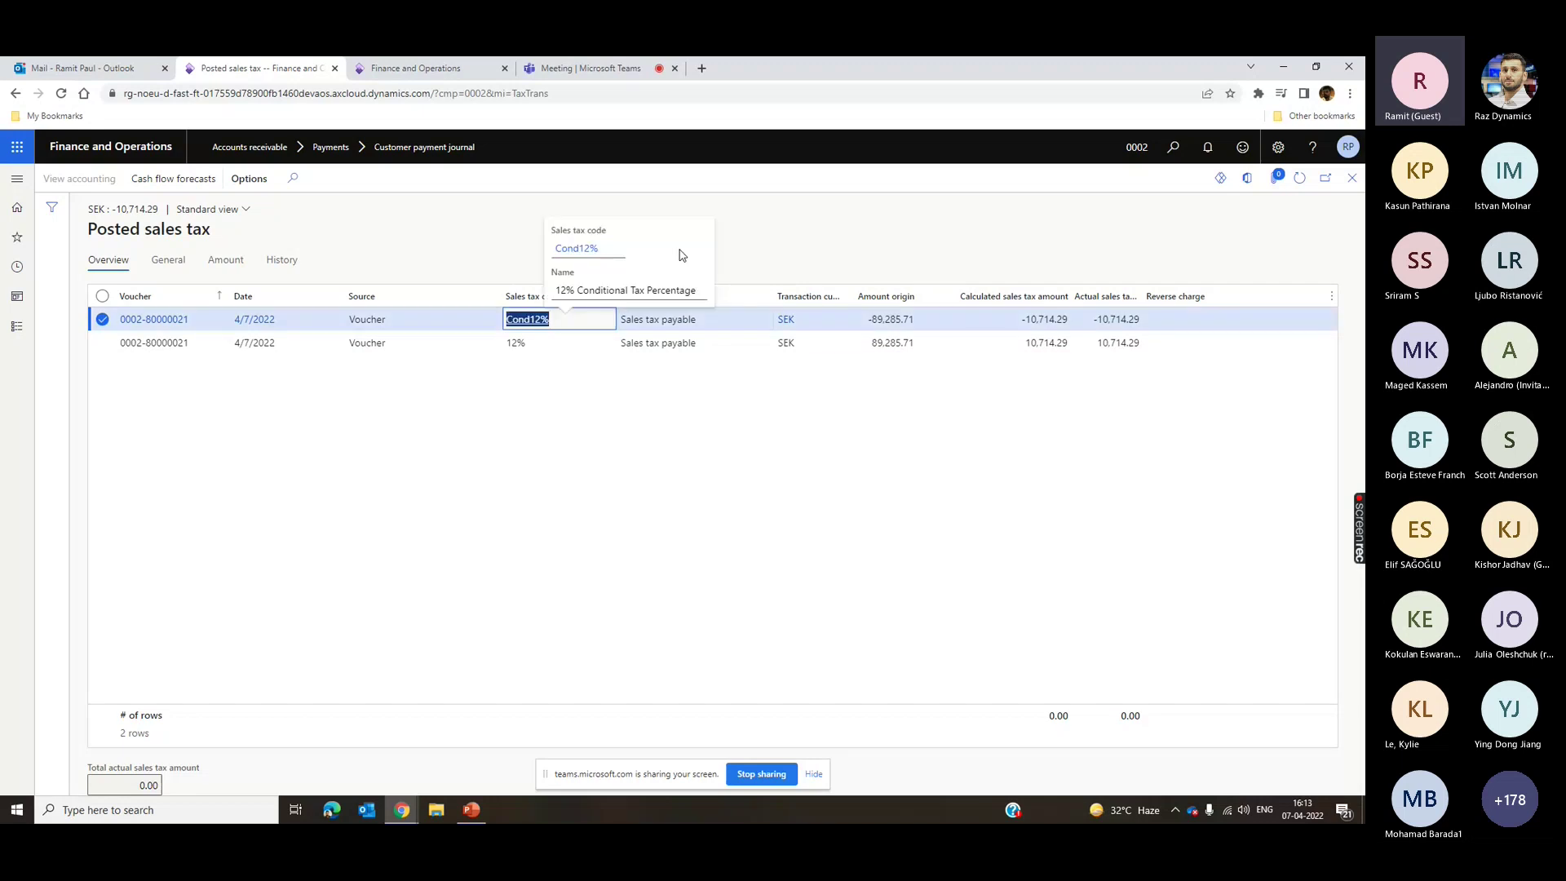
pyautogui.click(680, 344)
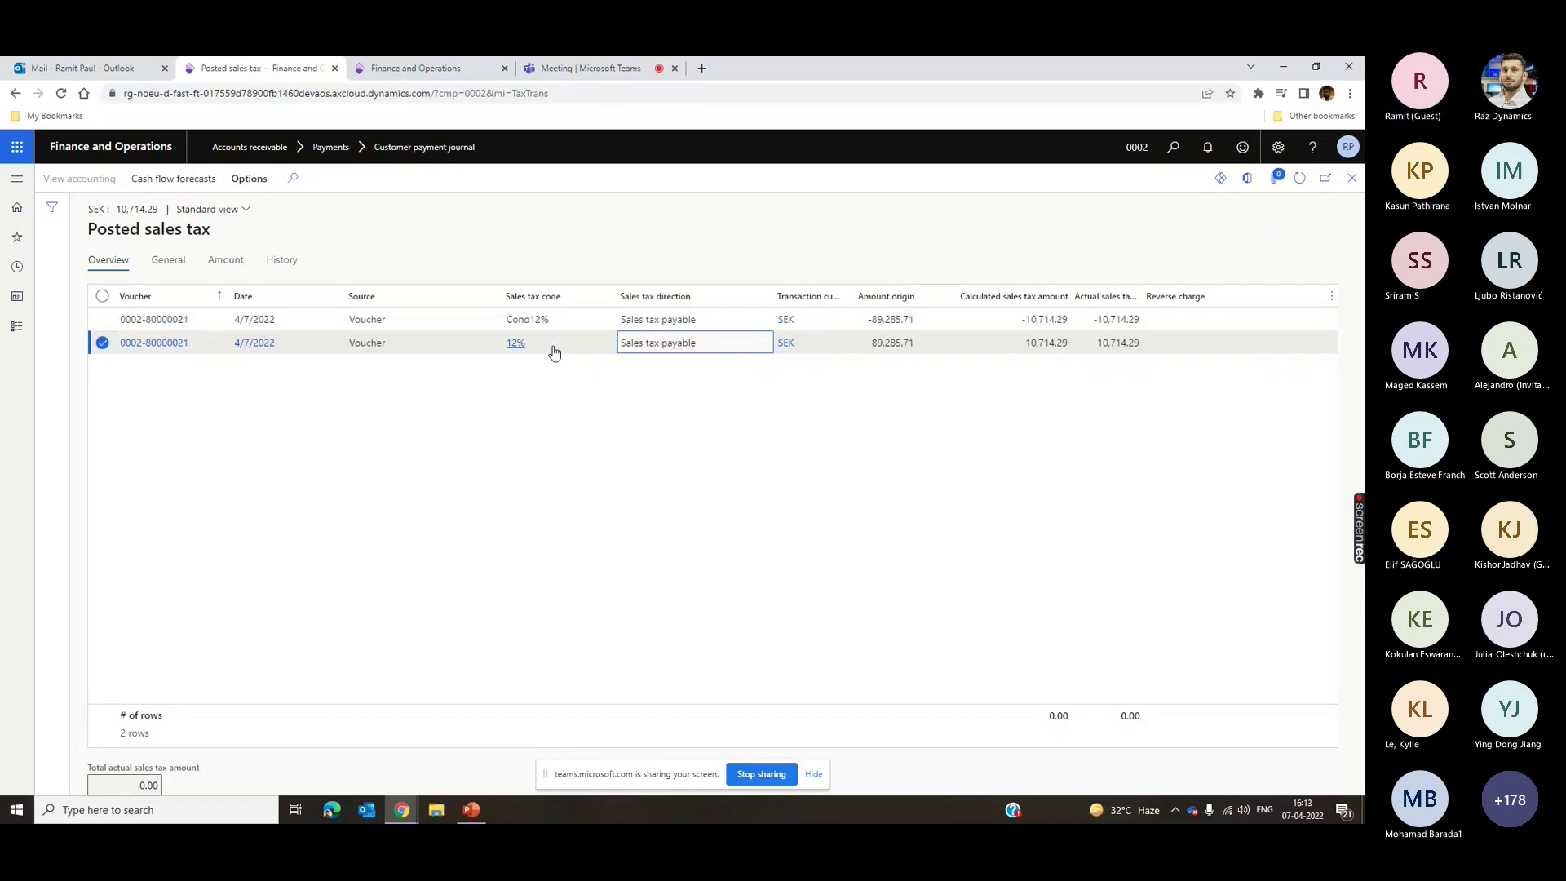
pyautogui.click(553, 346)
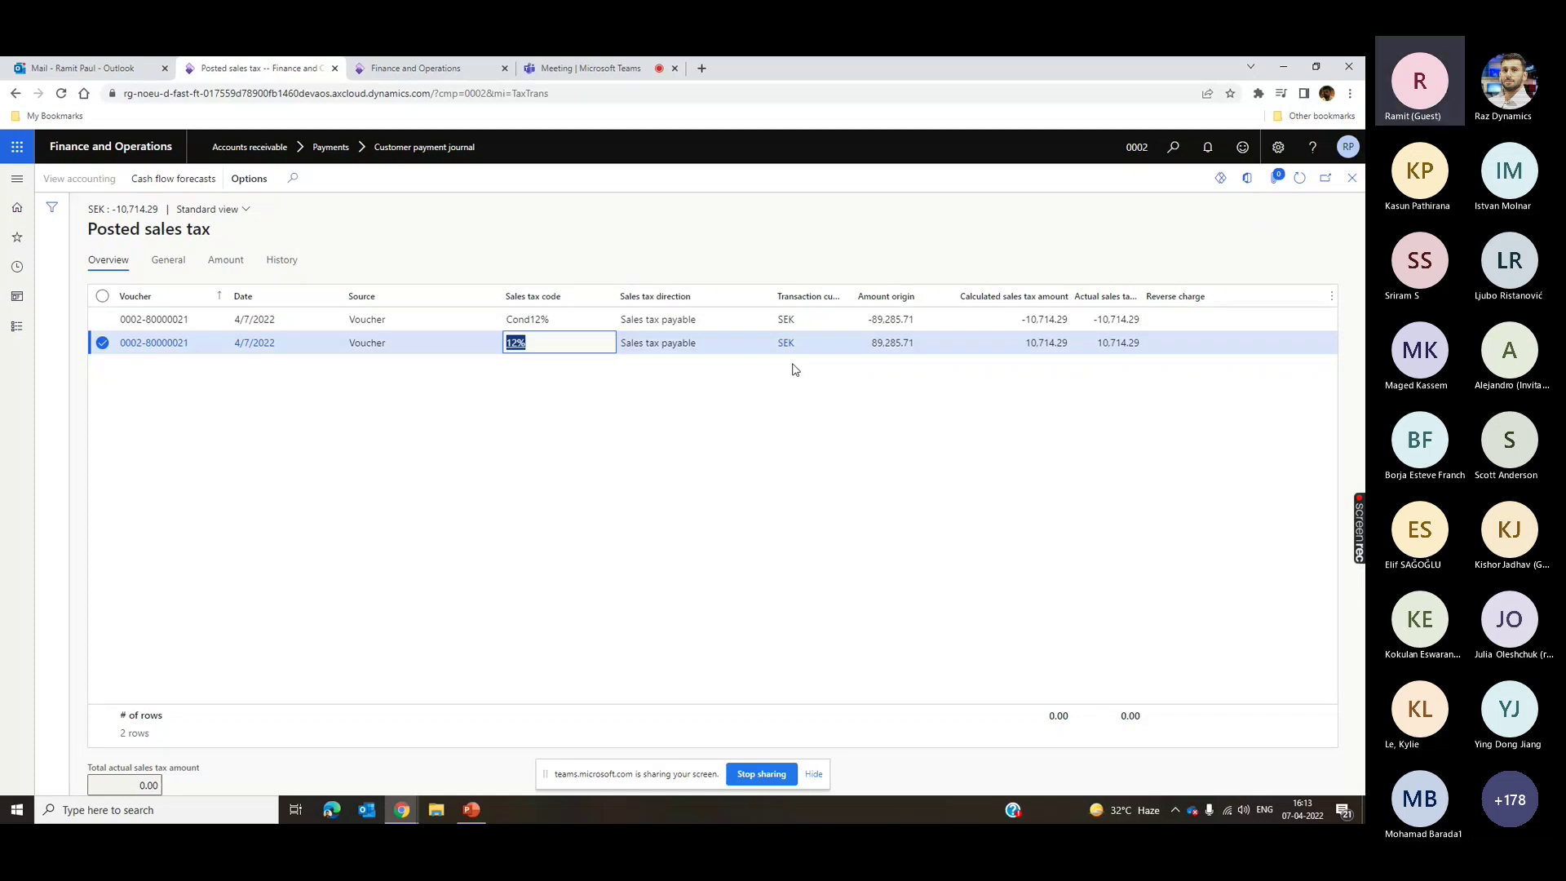
pyautogui.press('Tab')
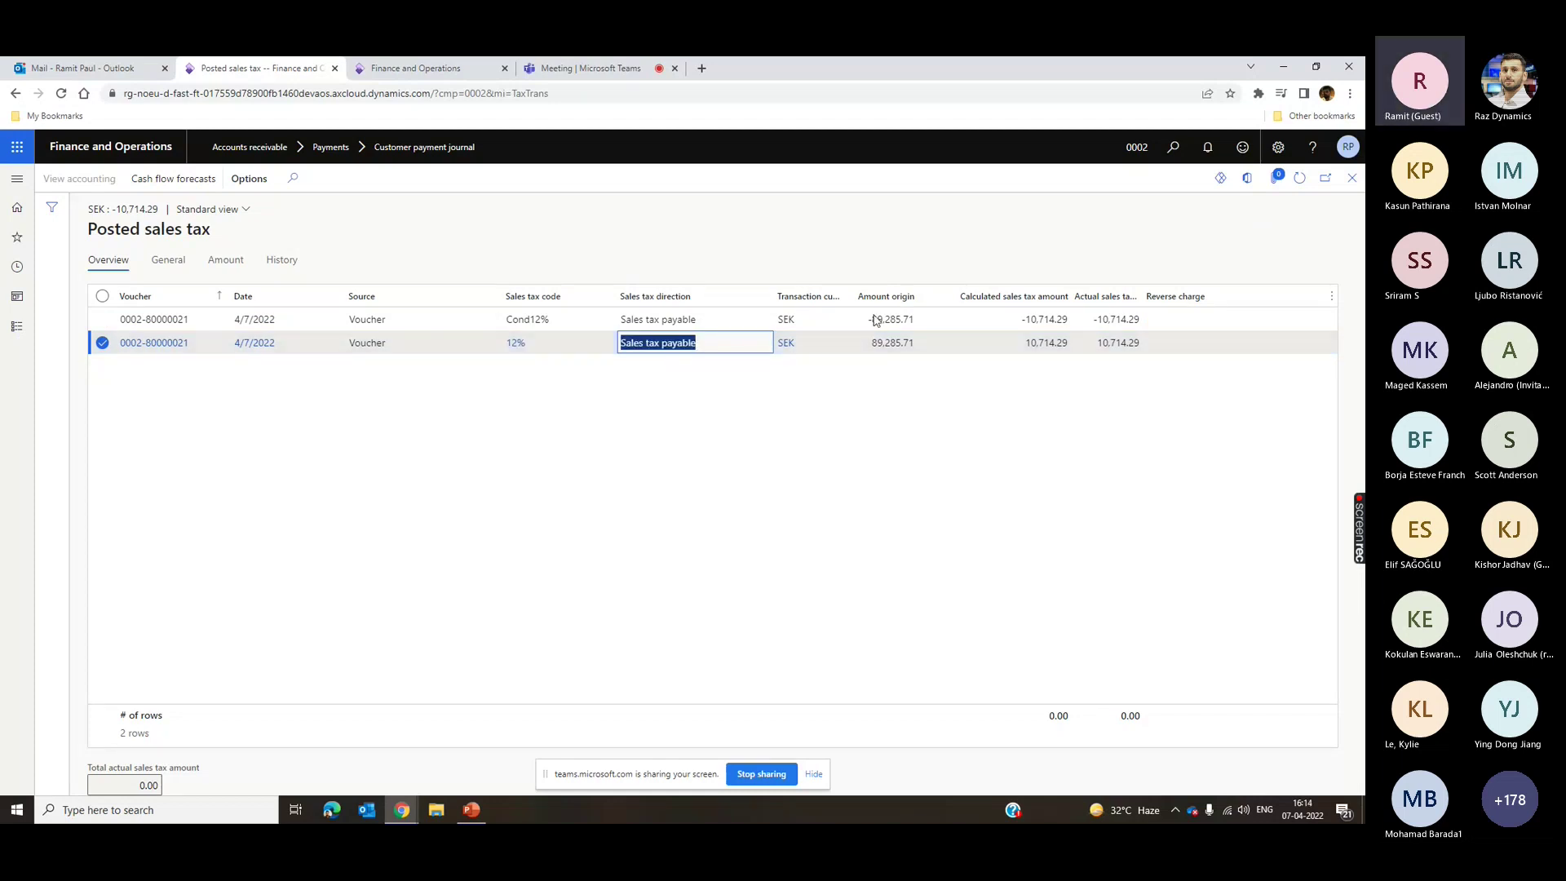
pyautogui.click(725, 323)
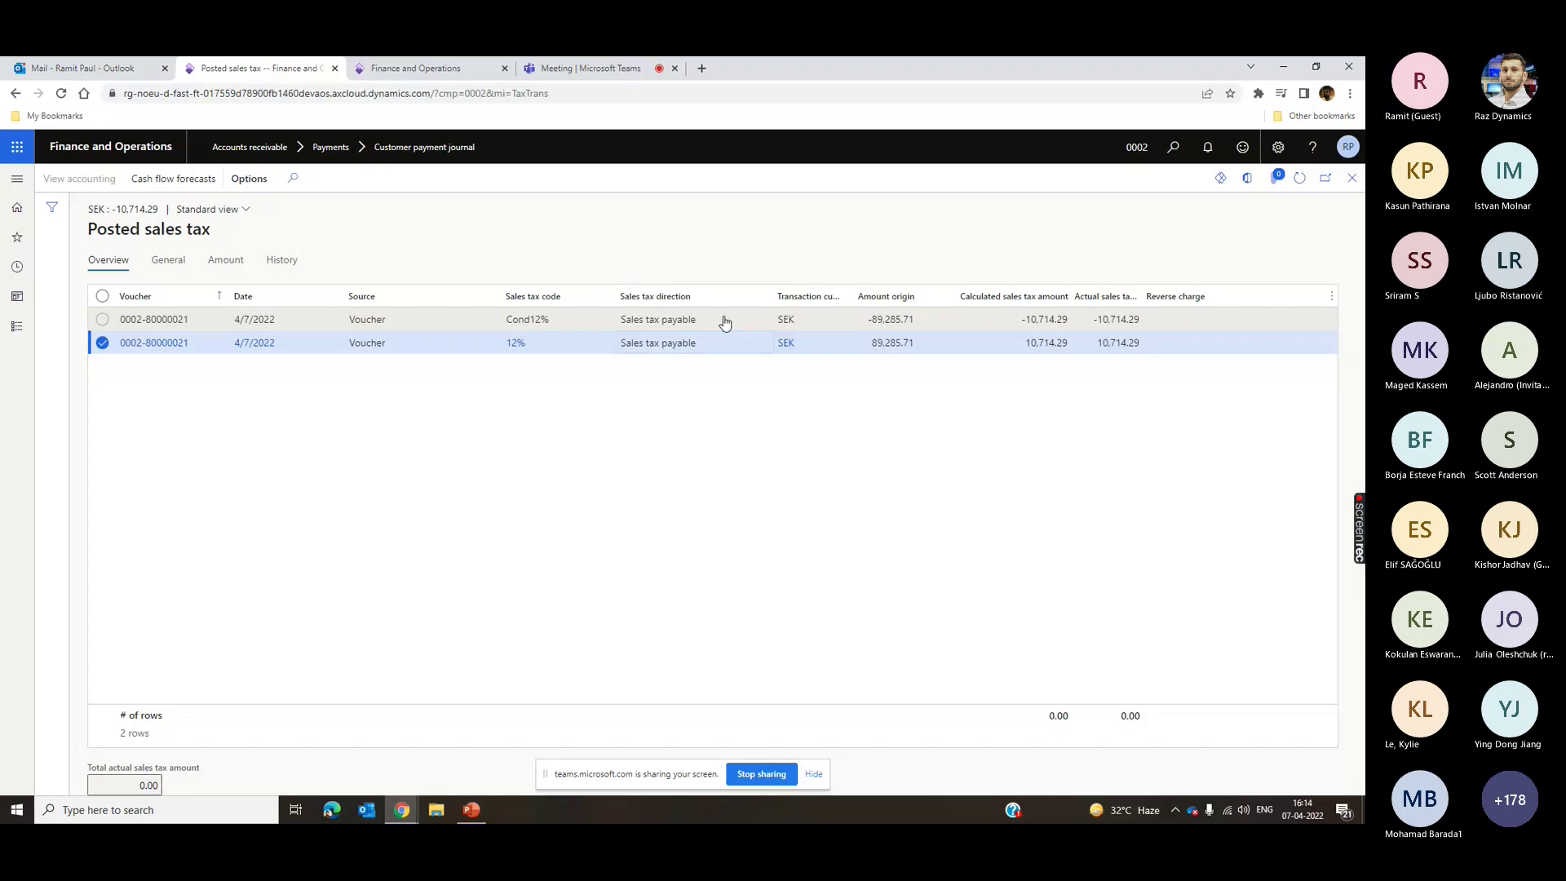
pyautogui.click(725, 323)
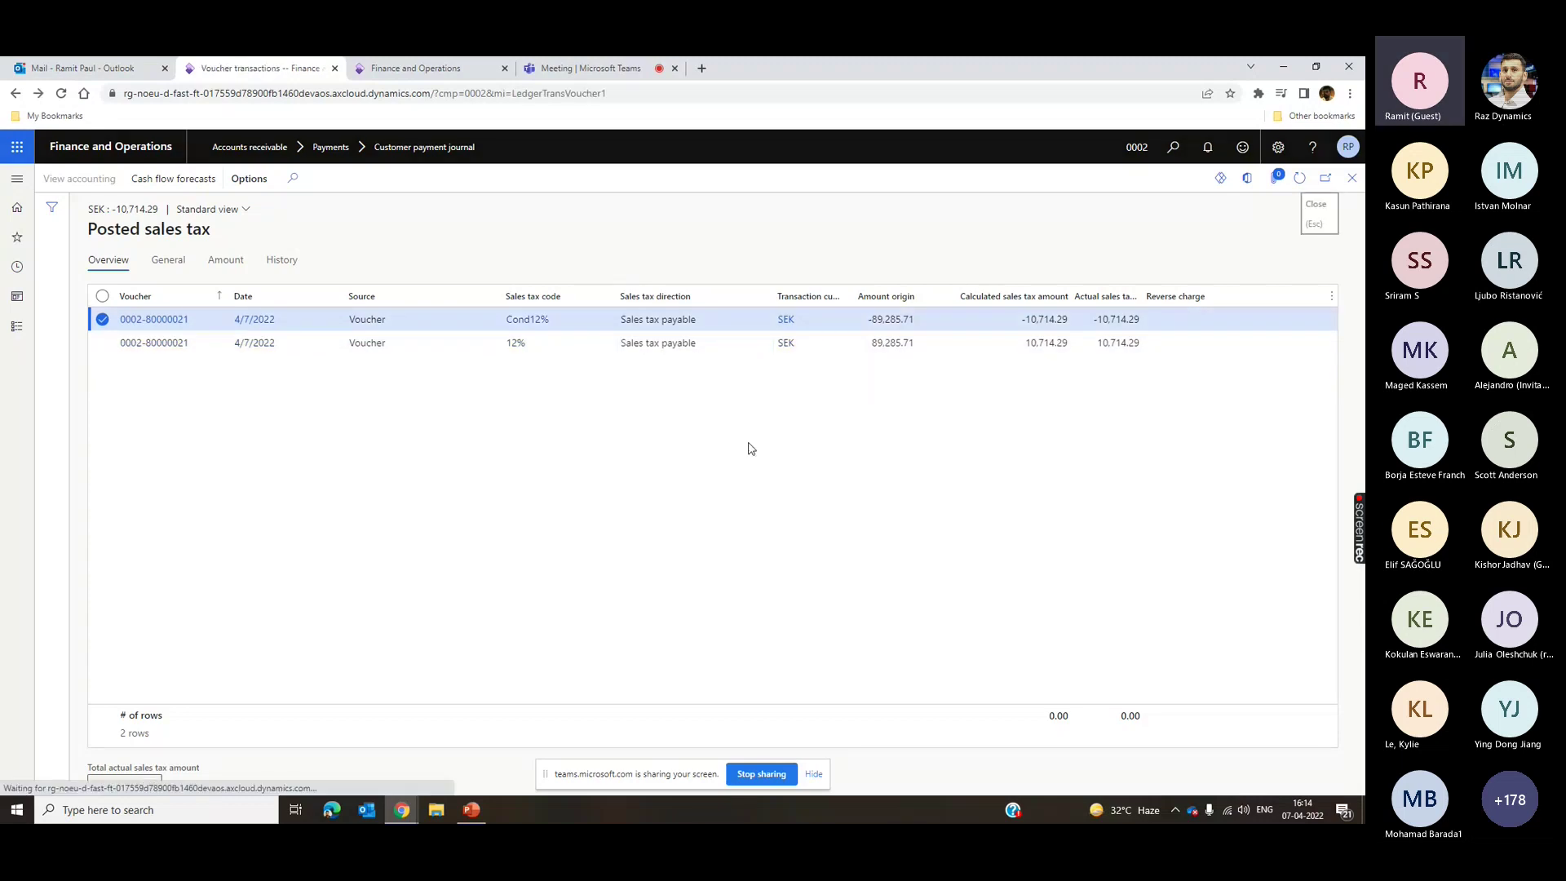
# - Create a new general journal in General ledger using the GLDAILY journal name and open its lines
pyautogui.click(23, 337)
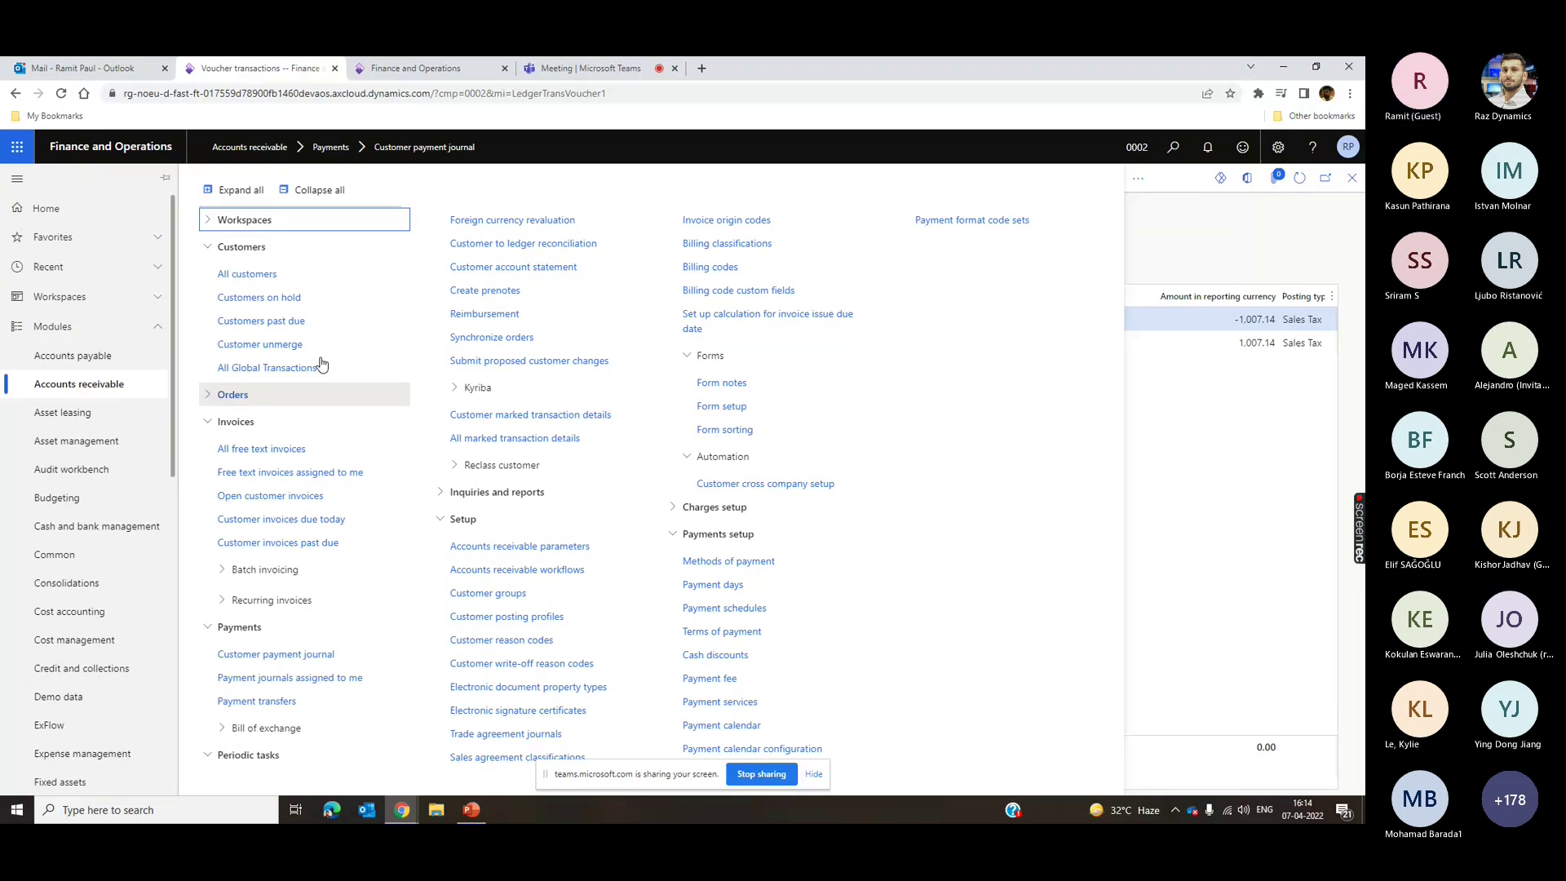
pyautogui.scroll(-2, 105, 575)
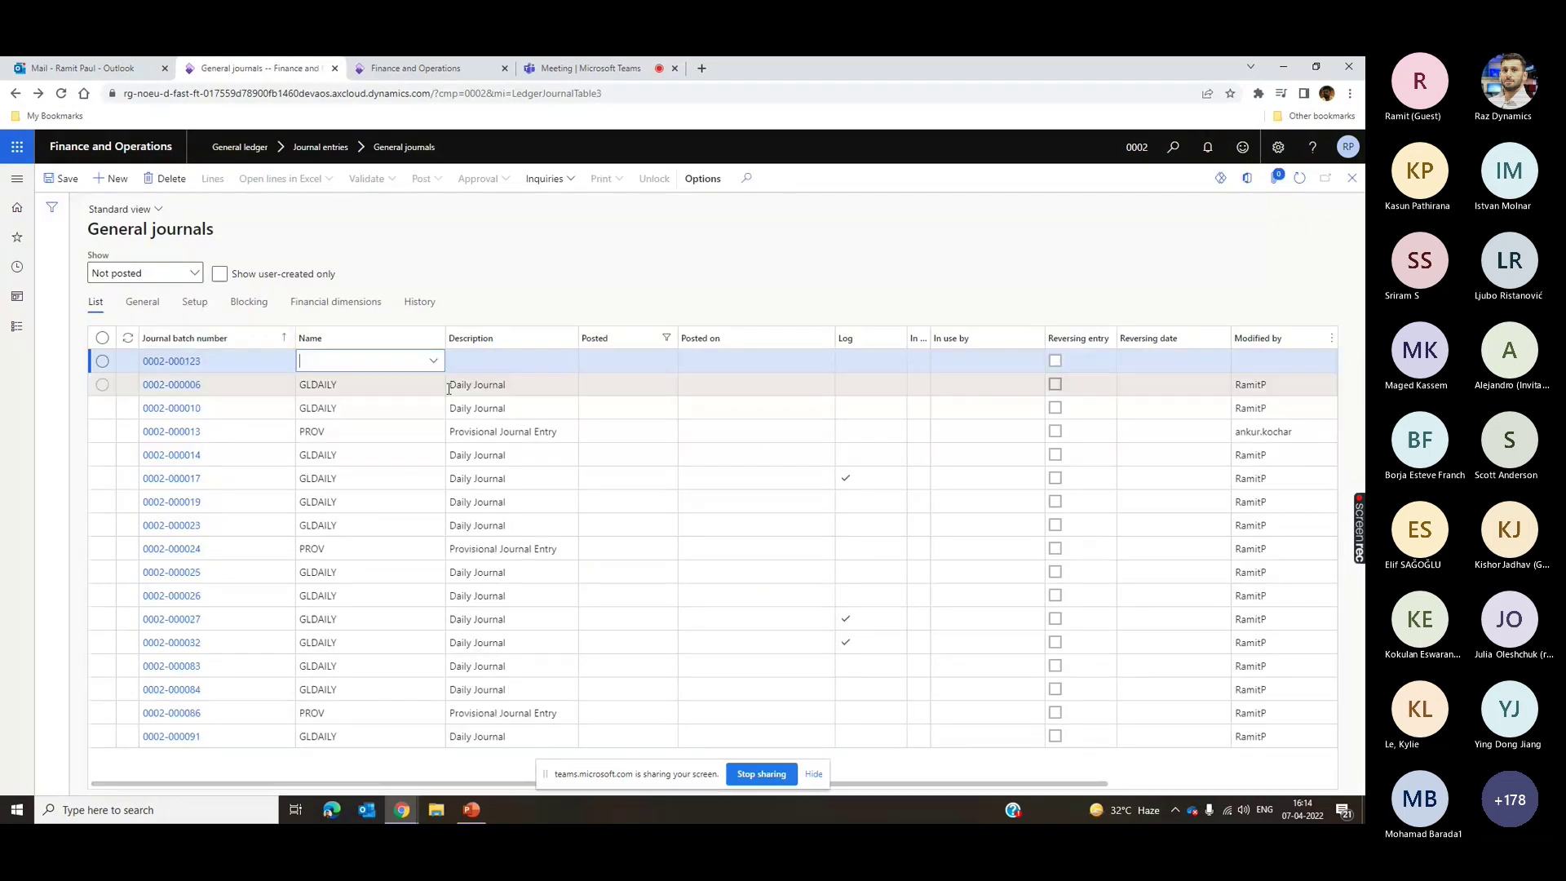
pyautogui.click(432, 362)
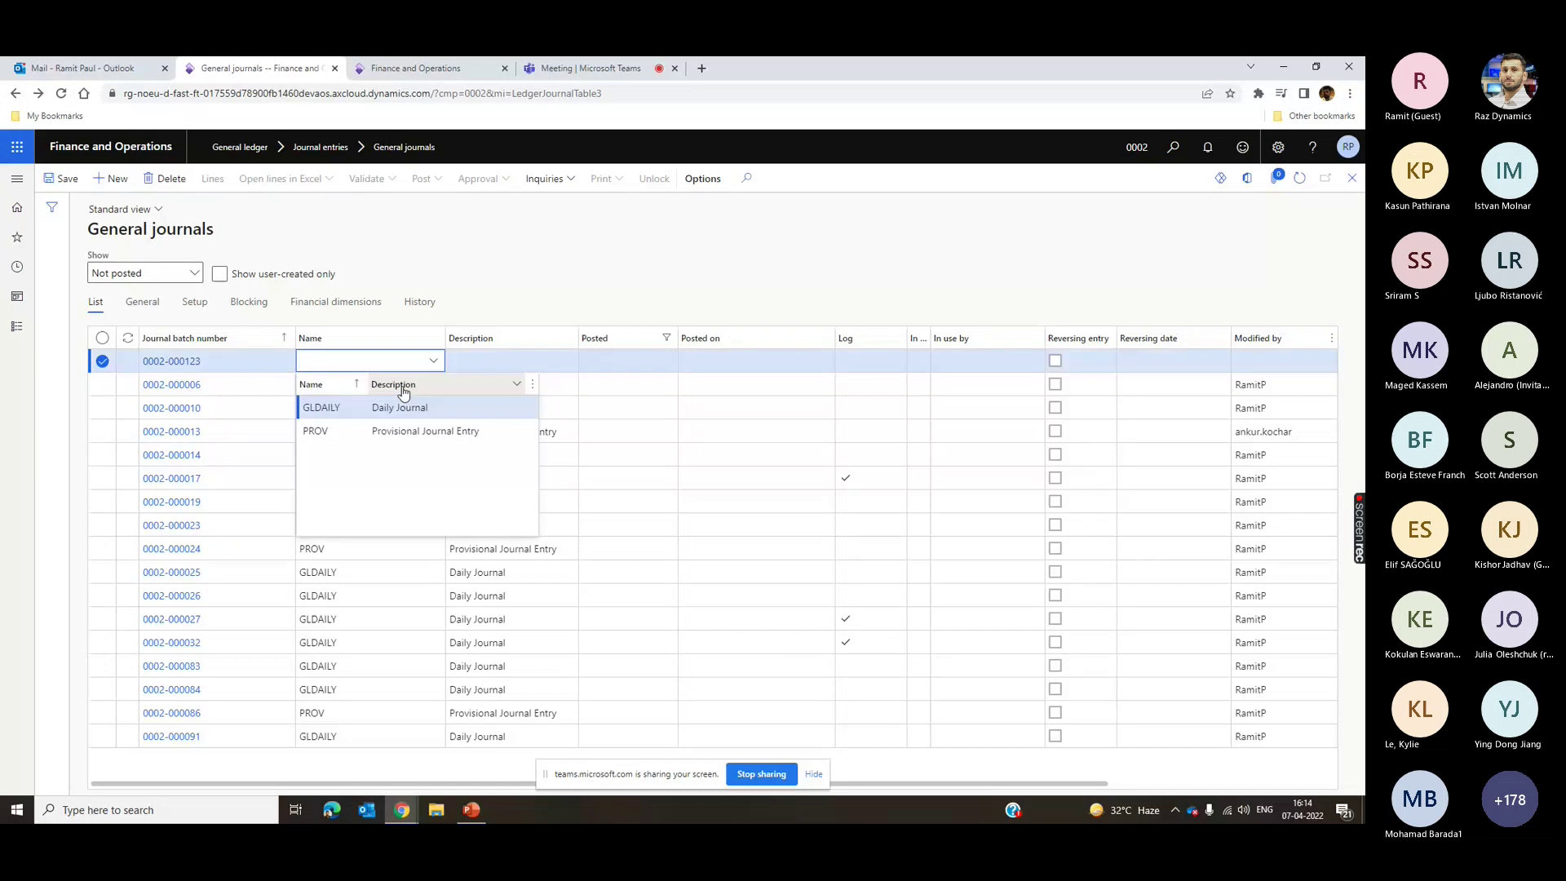
pyautogui.click(400, 407)
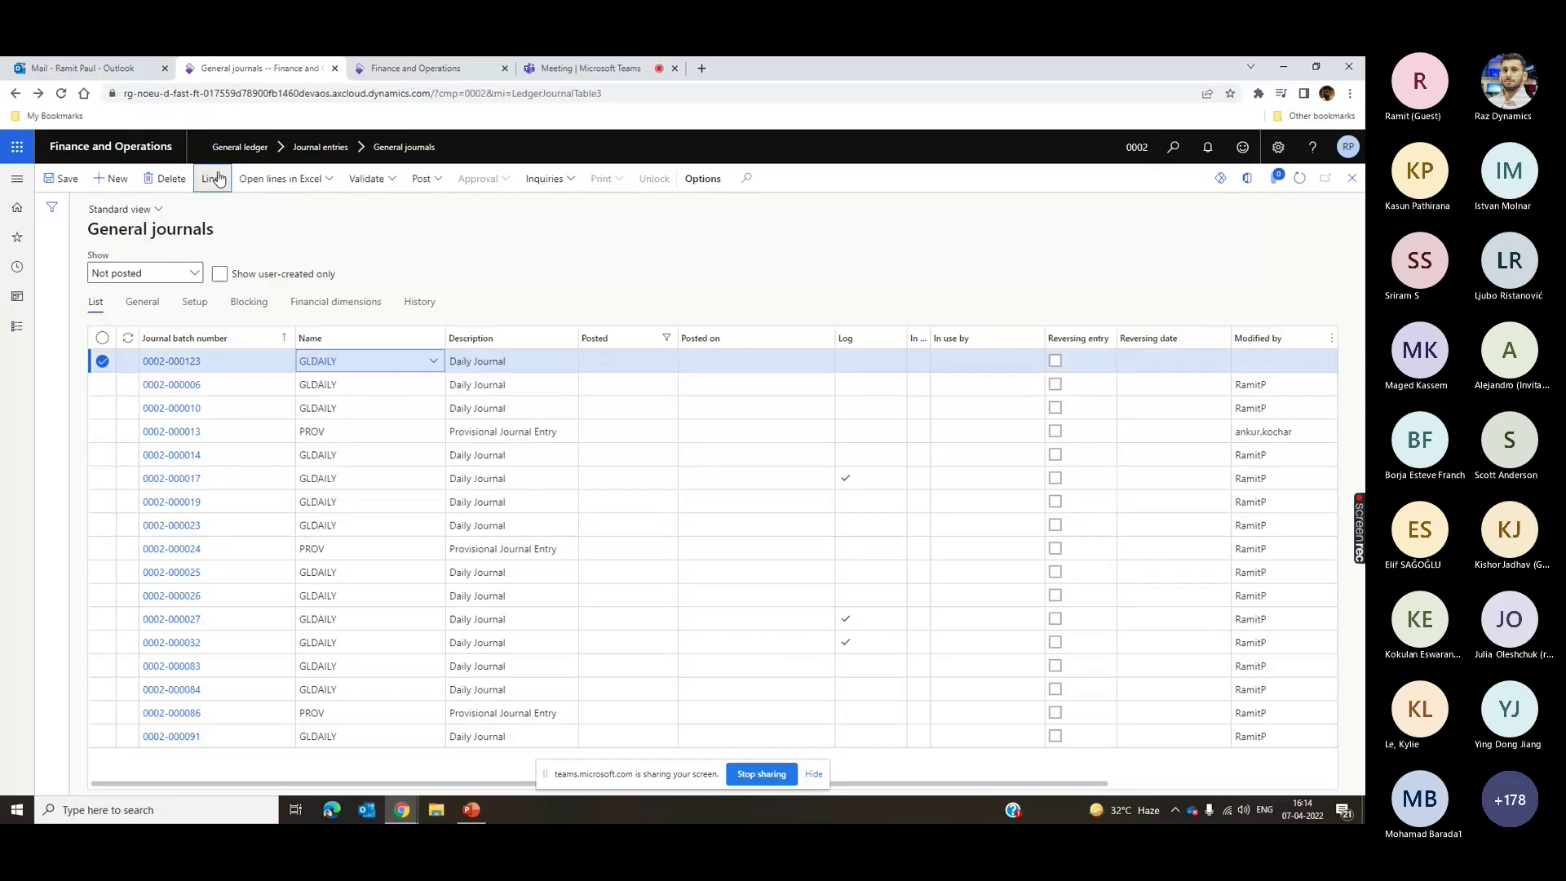
pyautogui.click(214, 178)
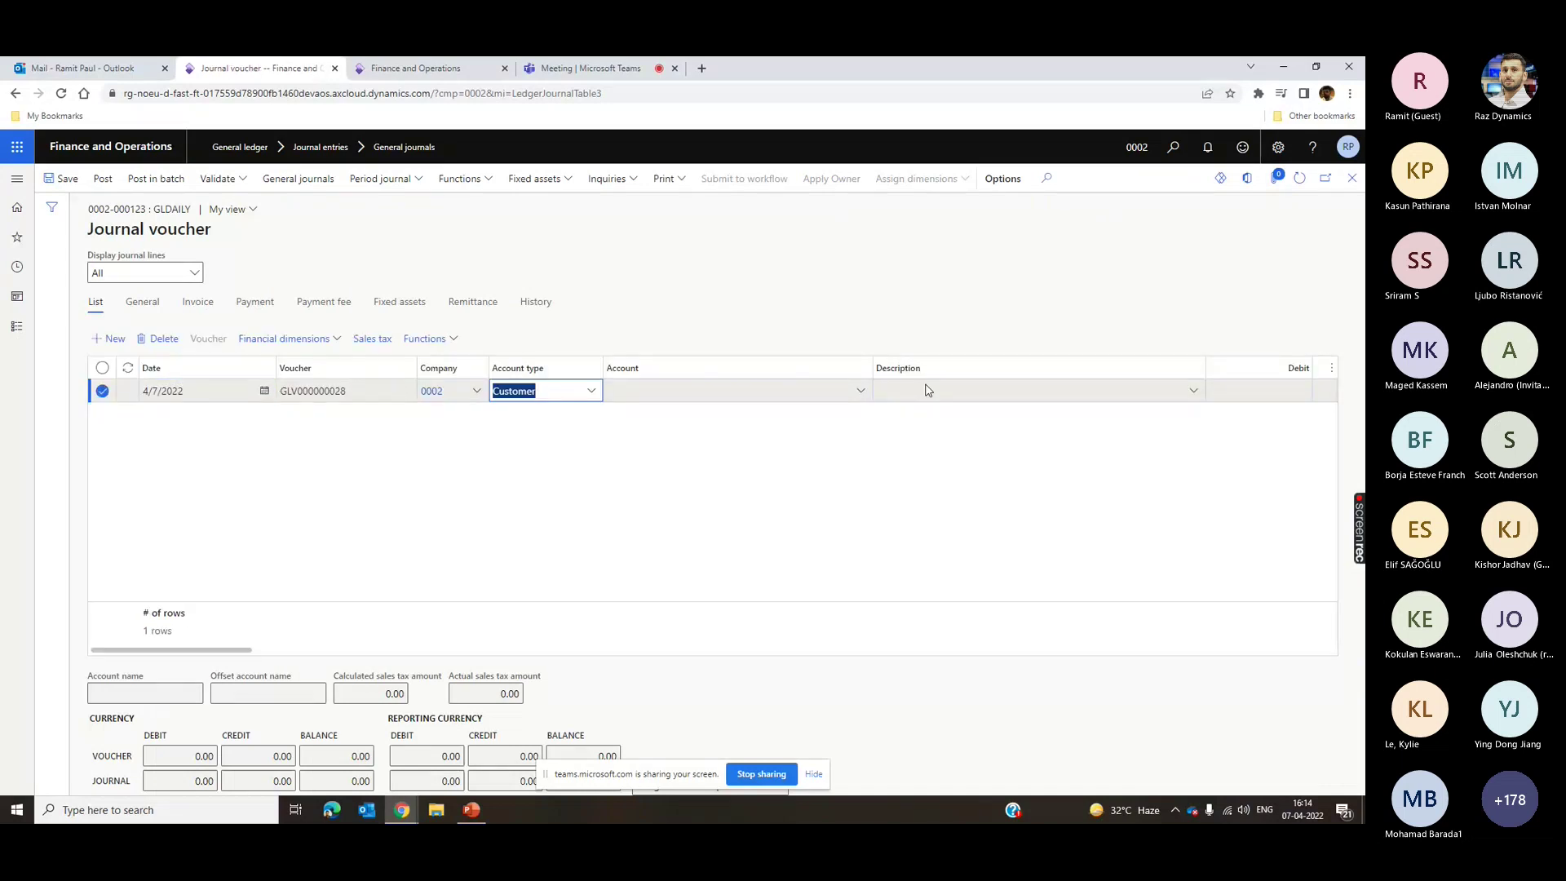
# - Set the journal line to the Domestic Customer account with a debit amount of 700,000
pyautogui.click(866, 395)
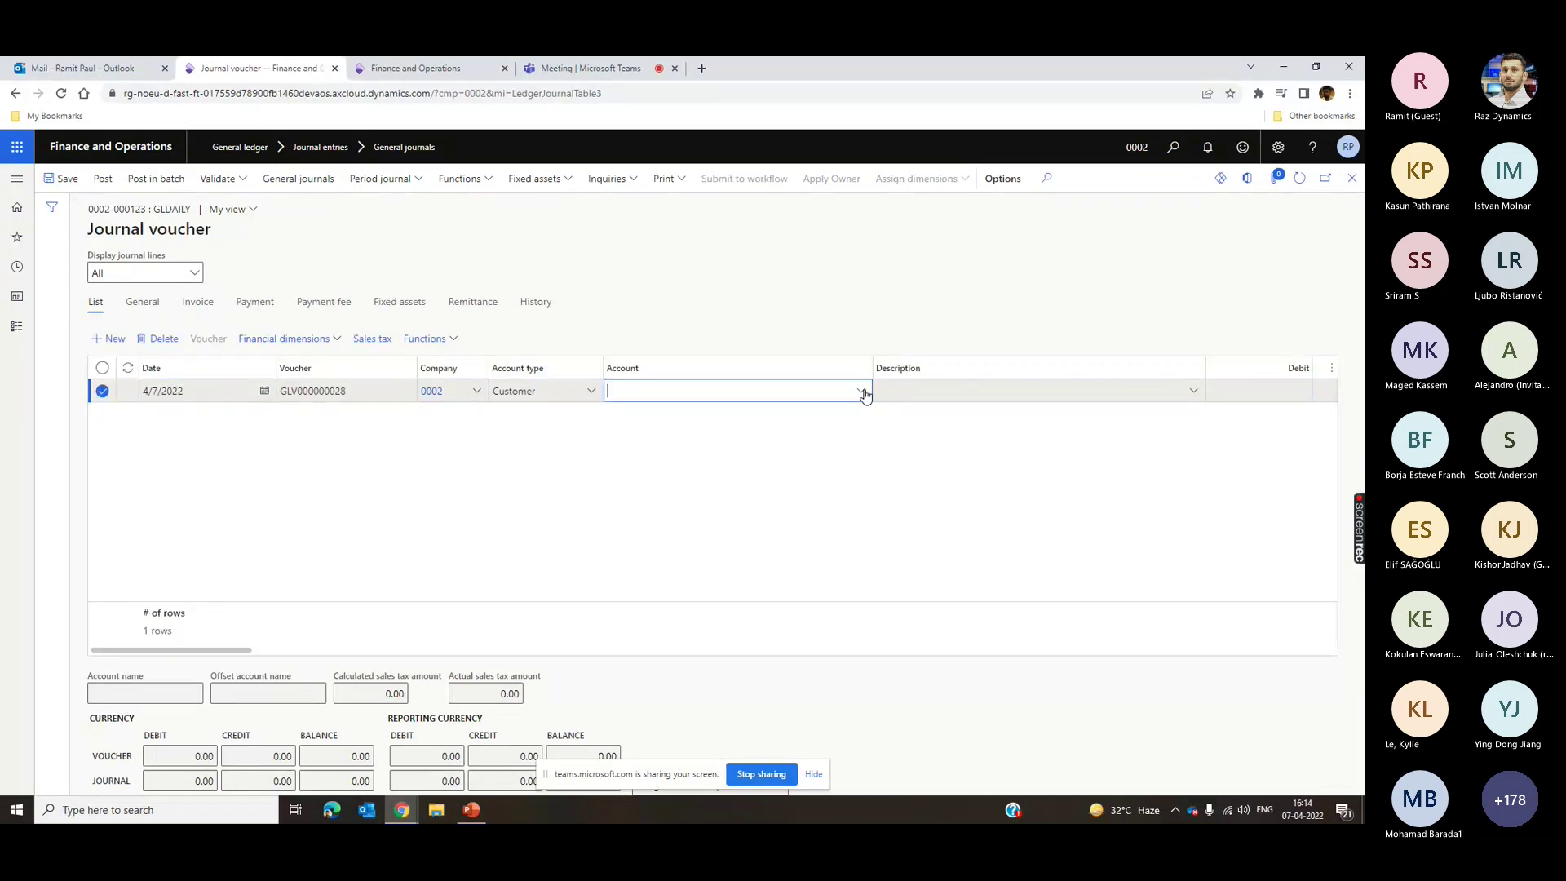
pyautogui.click(865, 395)
pyautogui.click(664, 443)
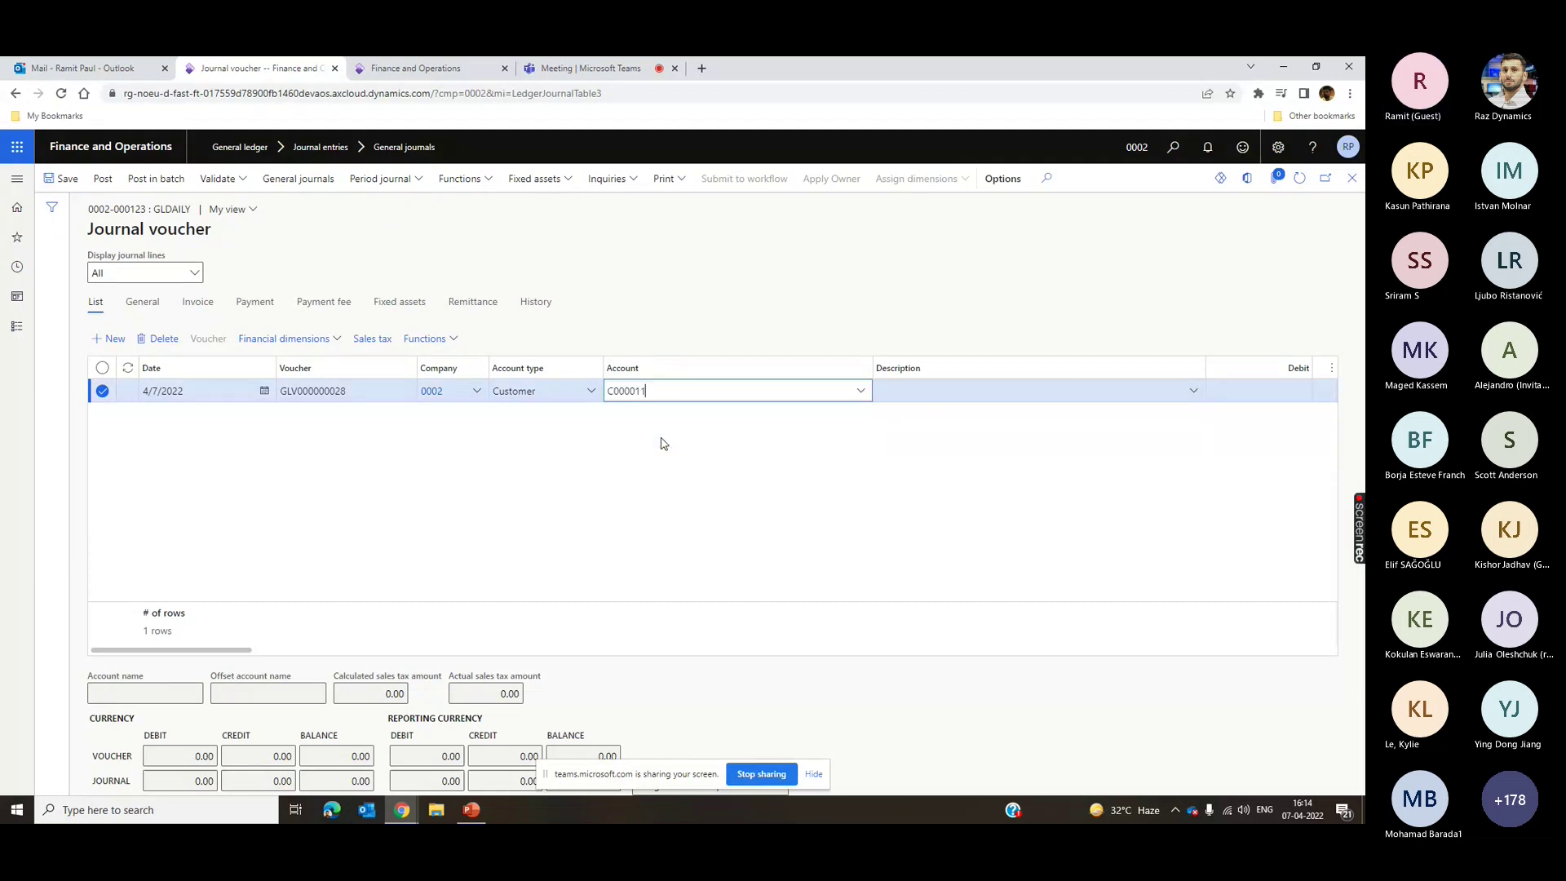
pyautogui.press('Tab')
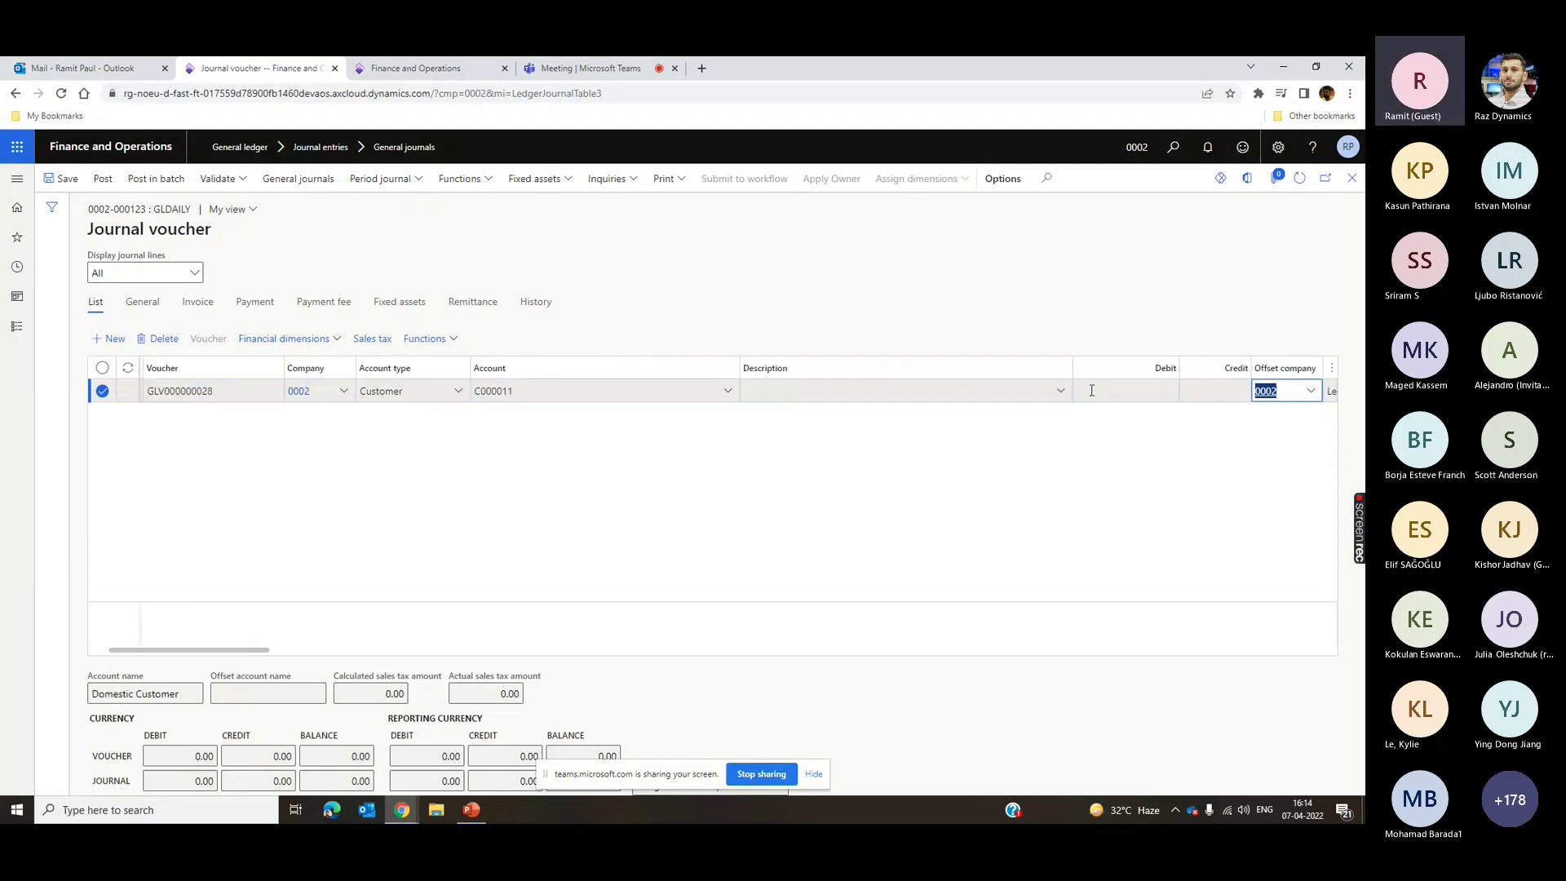
pyautogui.click(1091, 391)
pyautogui.write('7')
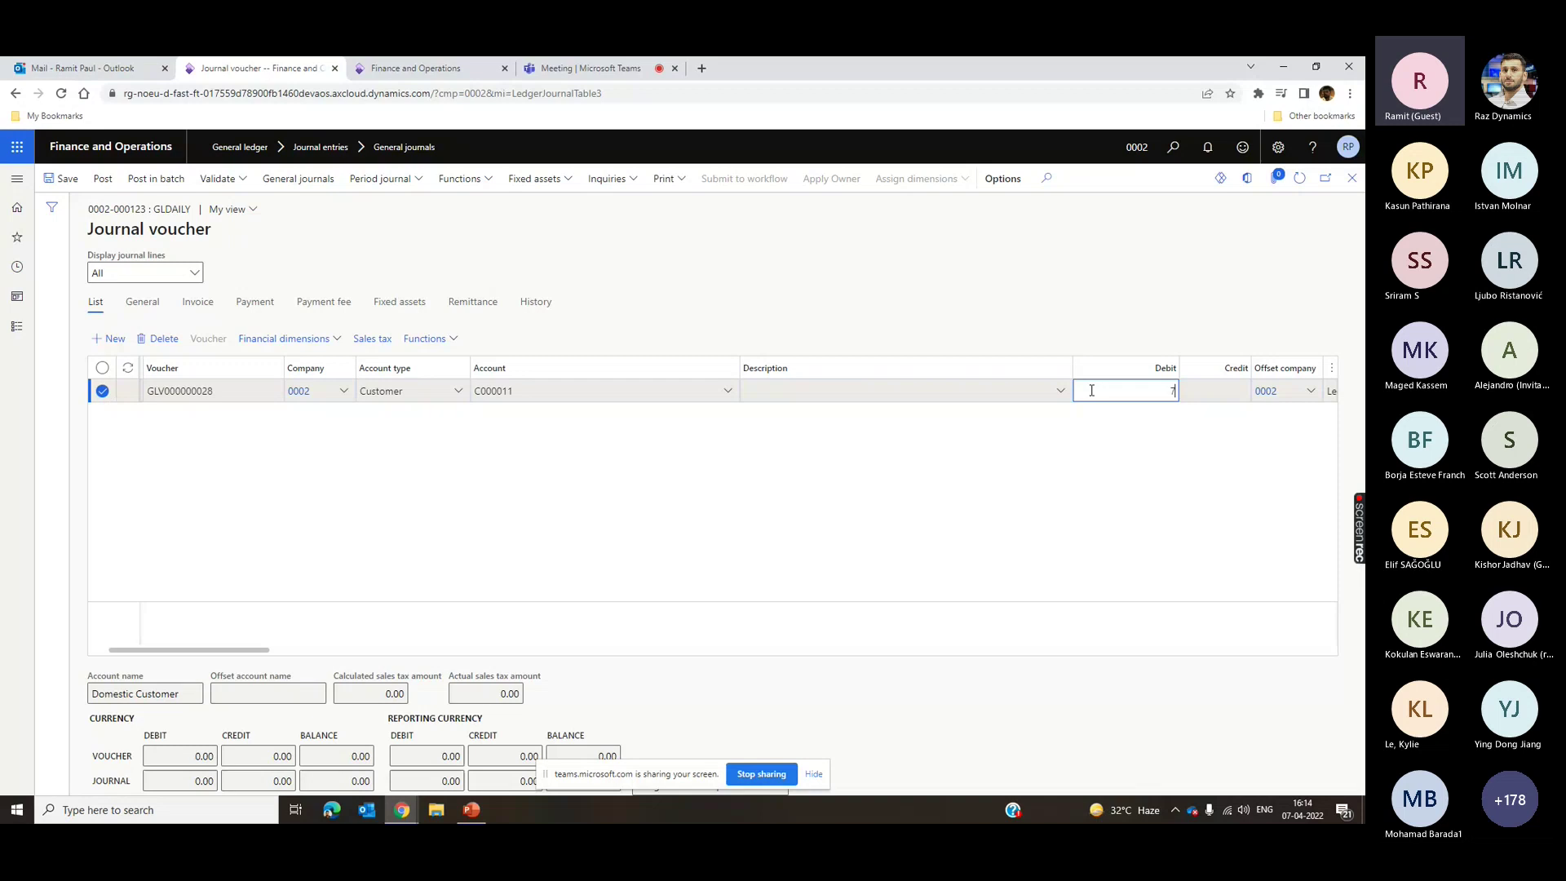
pyautogui.write('00000')
pyautogui.press('Tab')
# - Find sales ledger accounts for the line's offset and choose Sales for Shopping mall
pyautogui.press('Tab')
pyautogui.press('Tab')
pyautogui.press('Tab')
pyautogui.press('Tab')
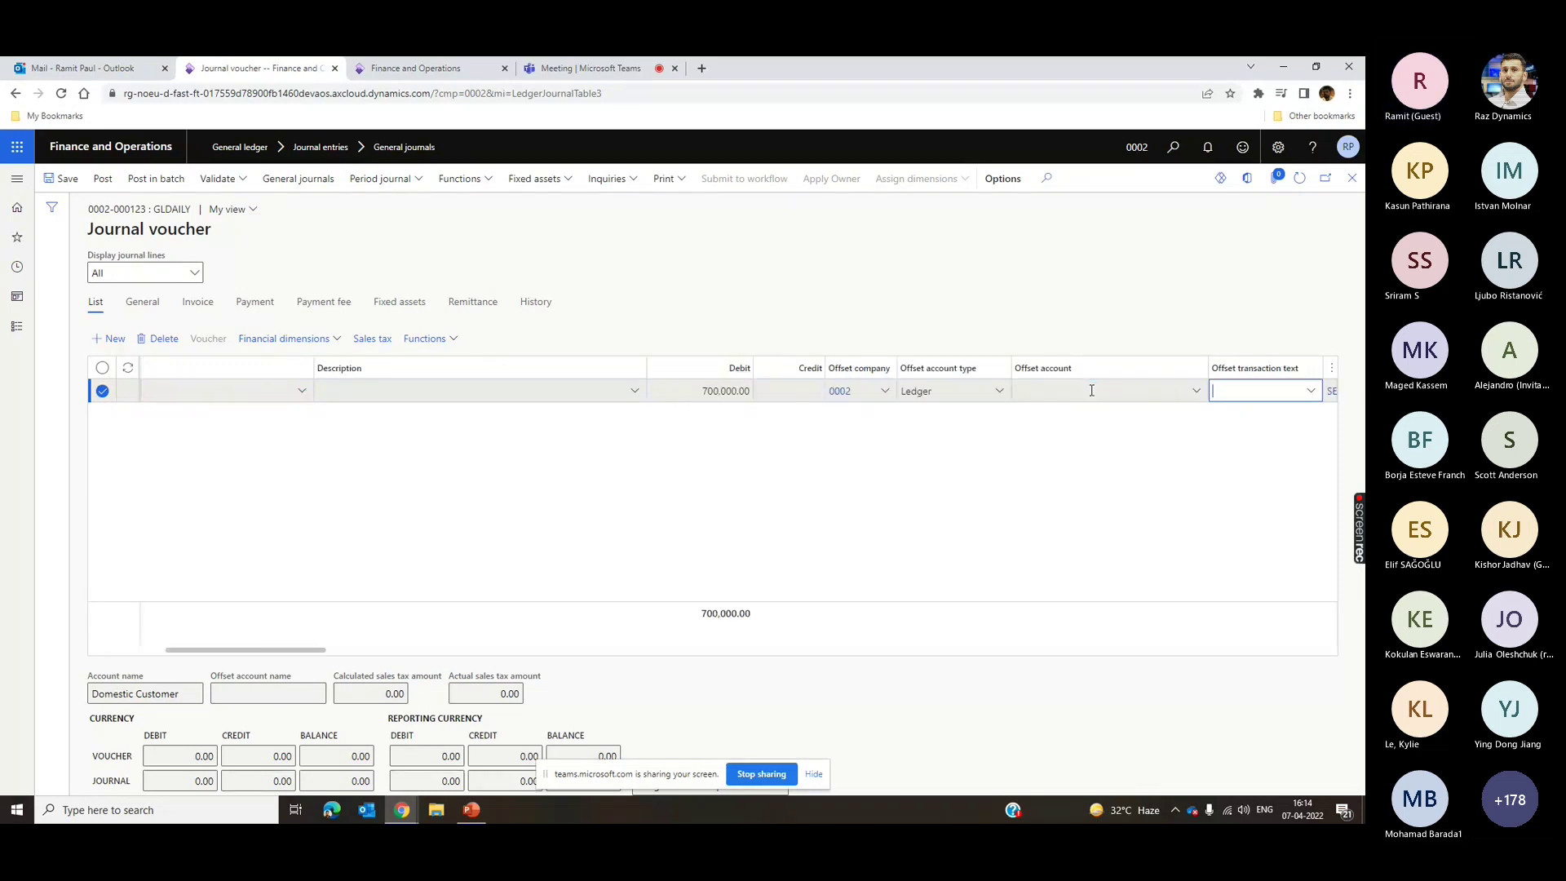
pyautogui.click(1201, 398)
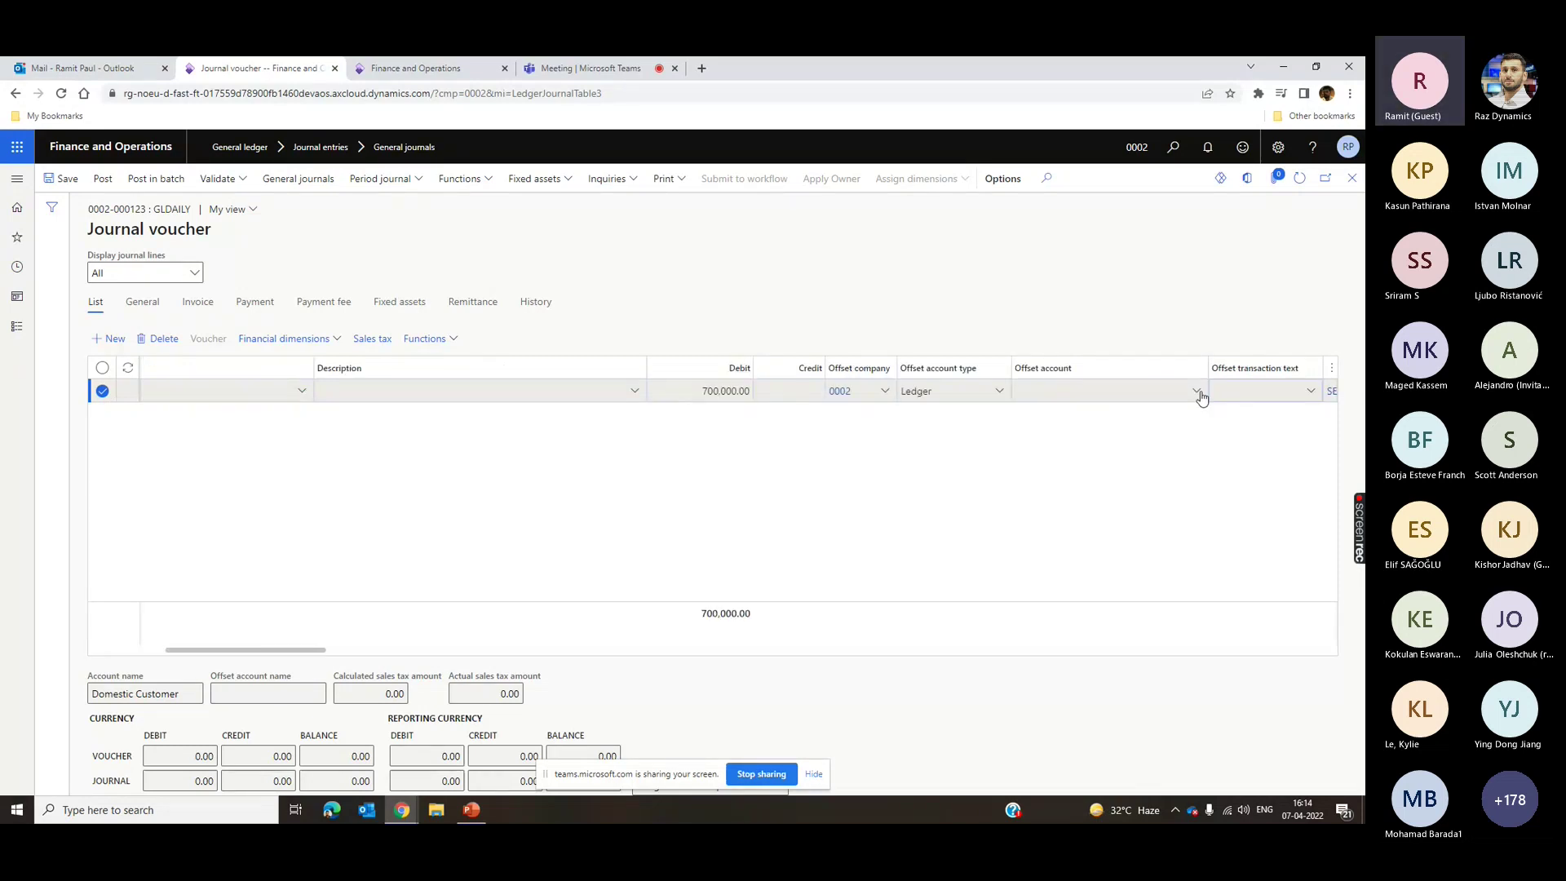
pyautogui.click(1201, 398)
pyautogui.write('sales')
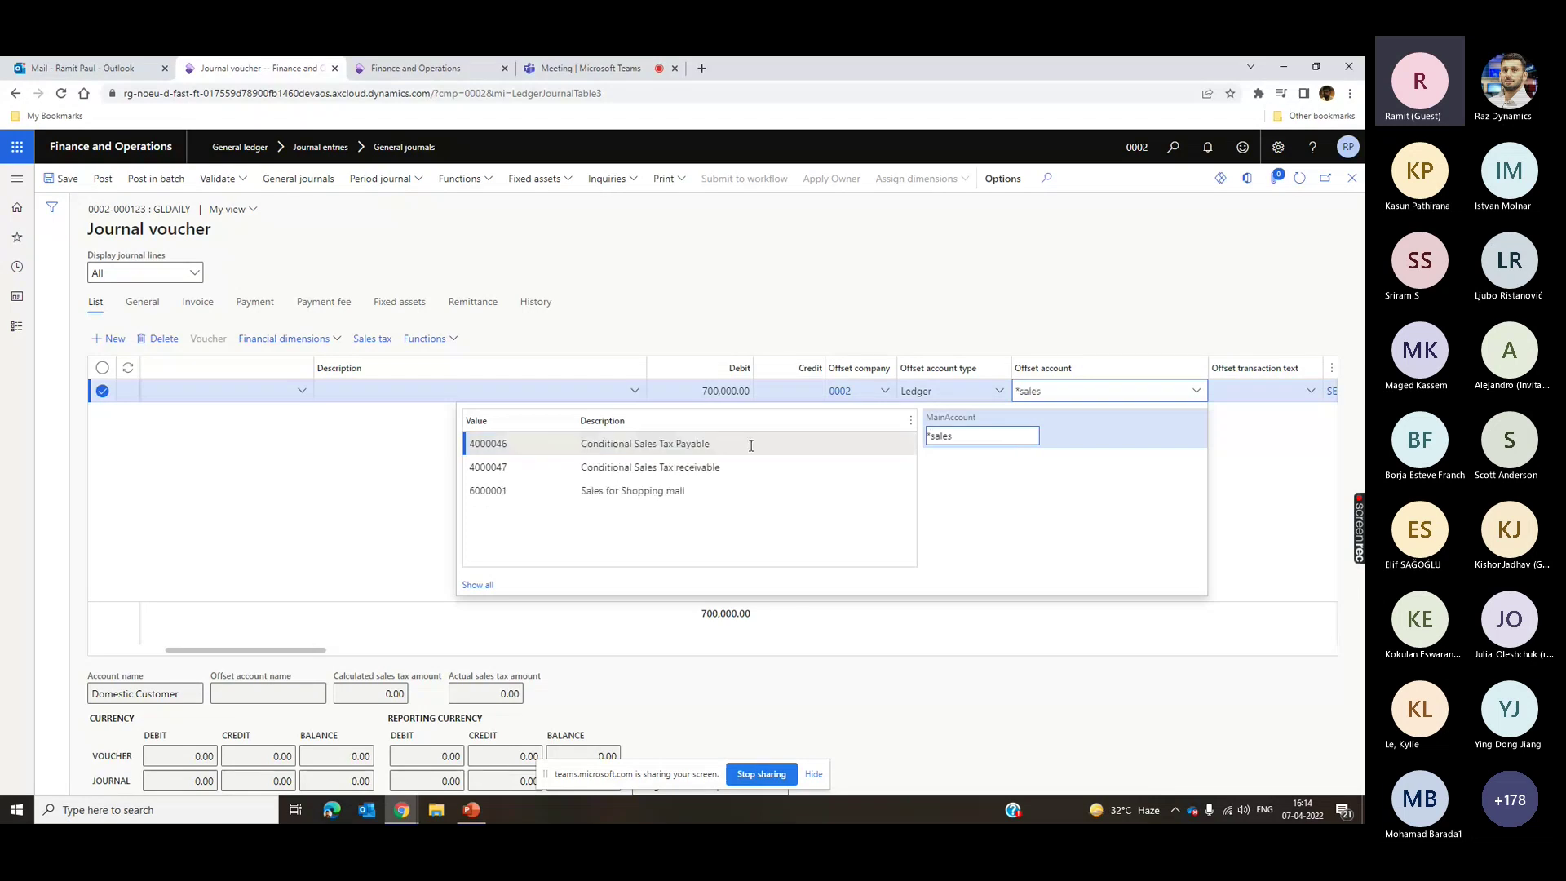
pyautogui.click(715, 492)
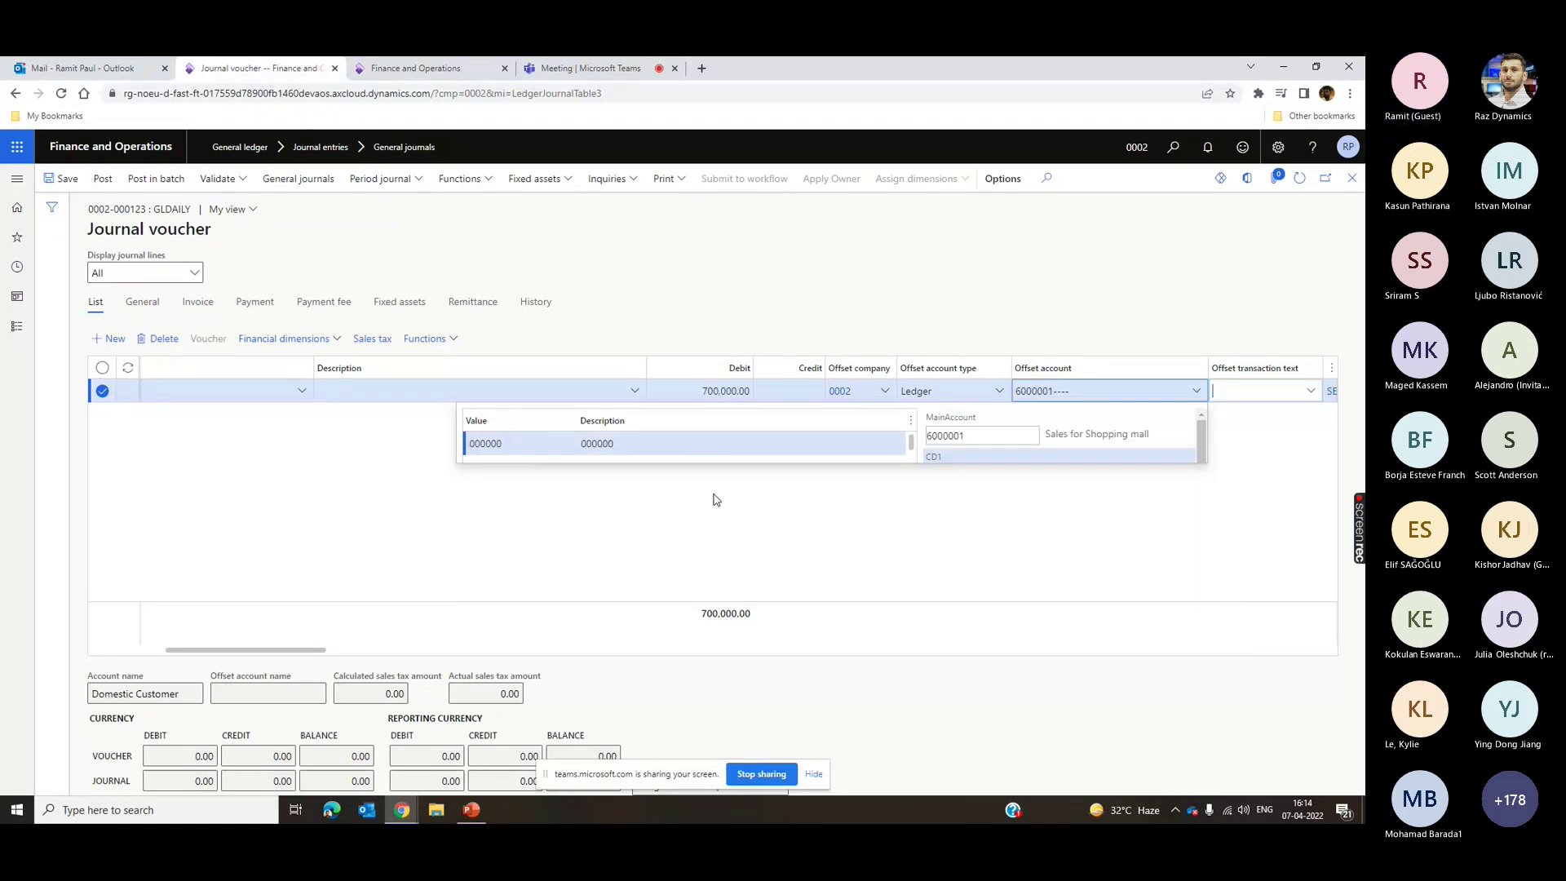
pyautogui.click(987, 297)
# - Assign item sales tax group 12%CON and sales tax group ALL to the journal line, and save it
pyautogui.moveTo(320, 651); pyautogui.dragTo(481, 653)
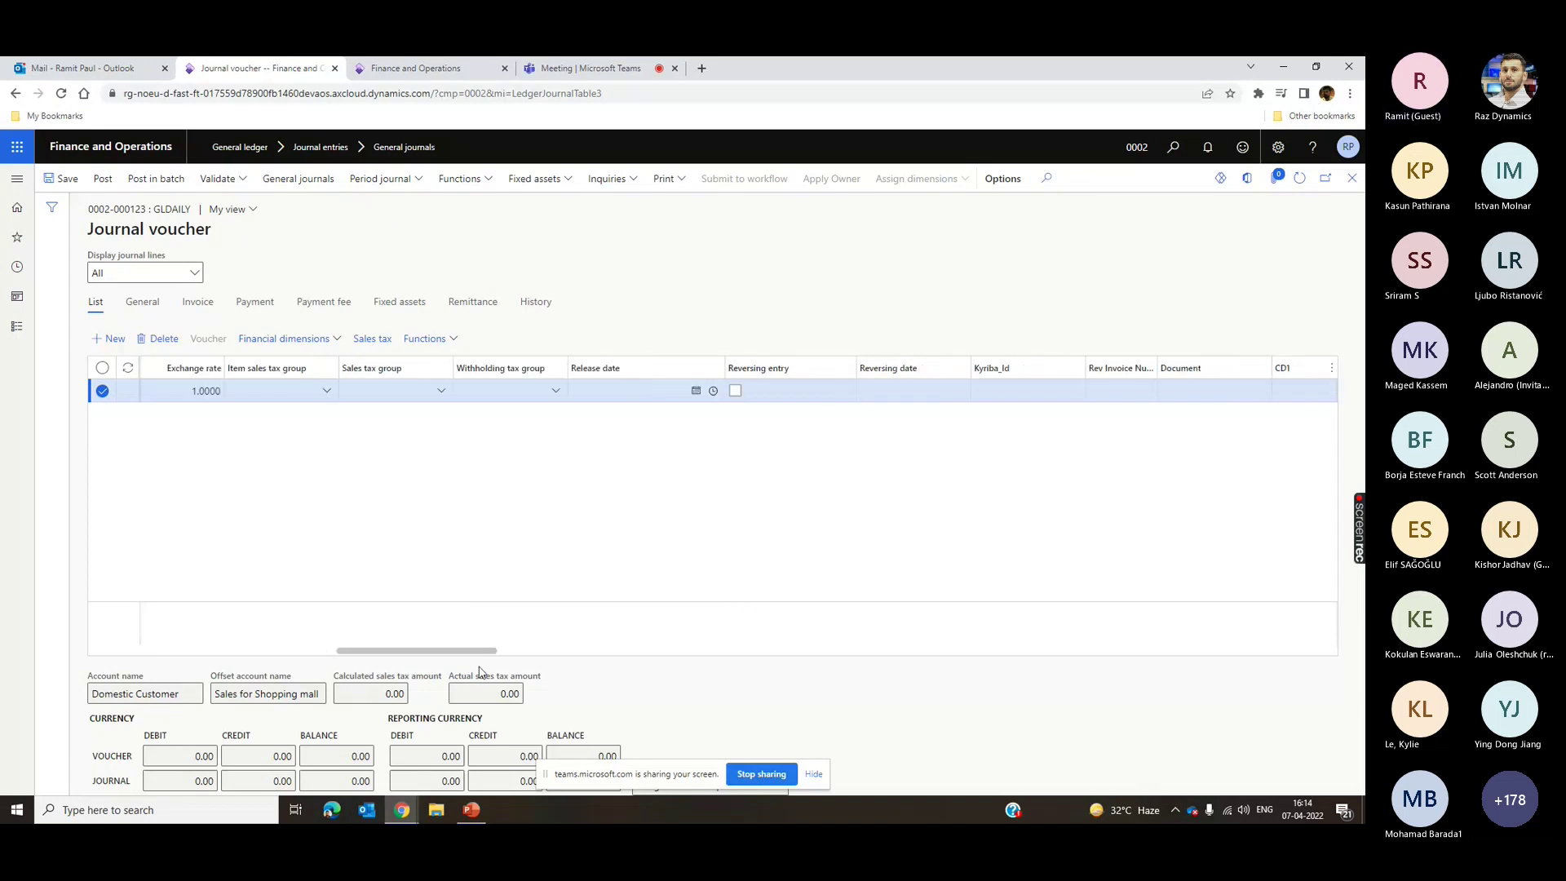
pyautogui.click(296, 396)
pyautogui.click(287, 445)
pyautogui.click(413, 391)
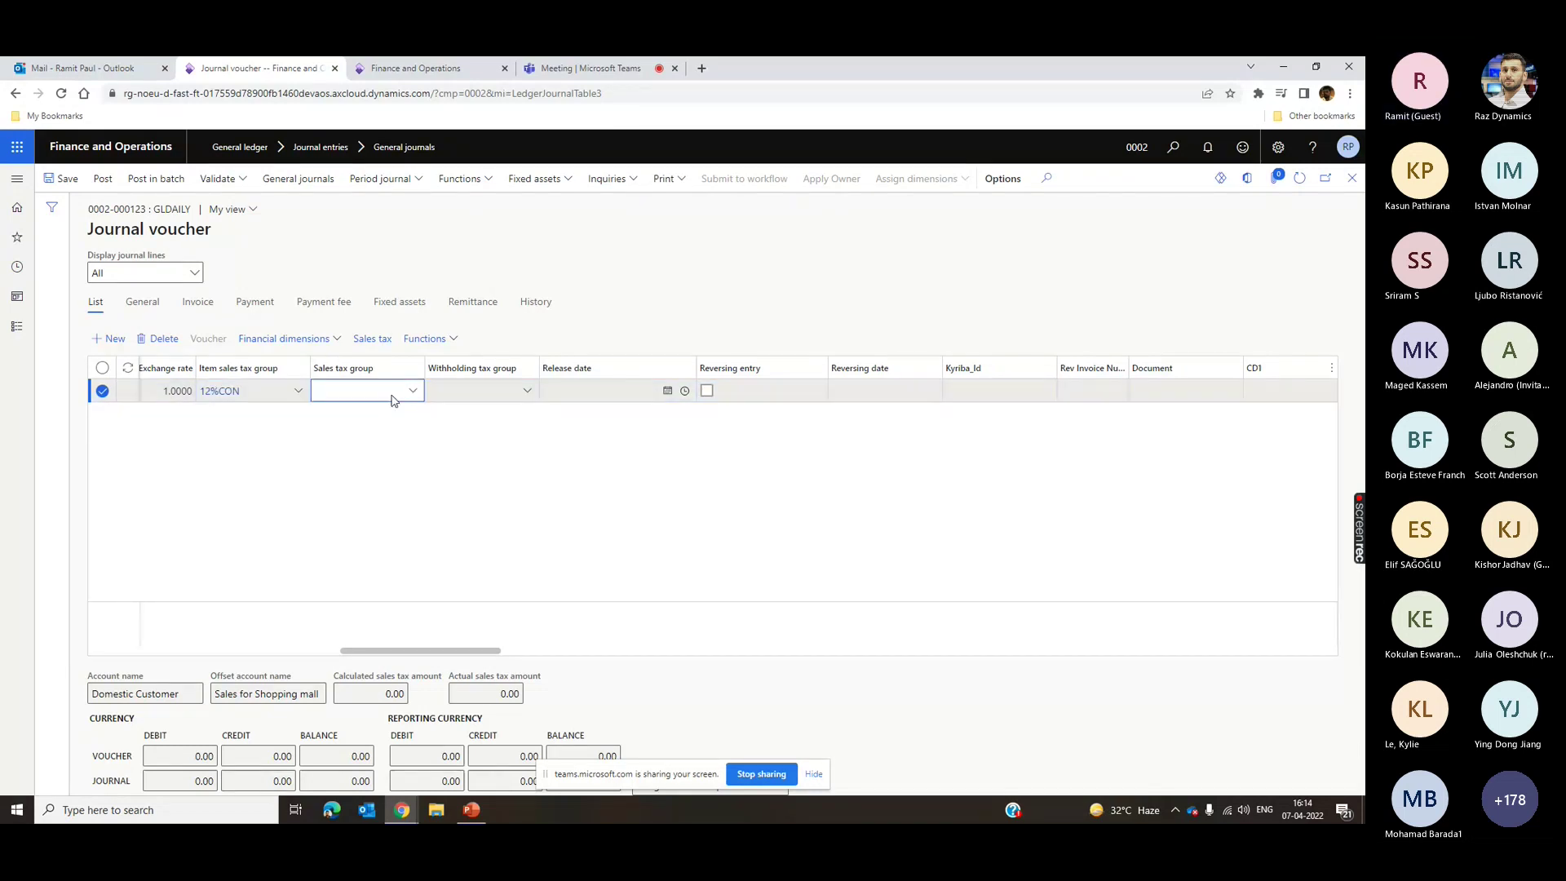
pyautogui.click(388, 446)
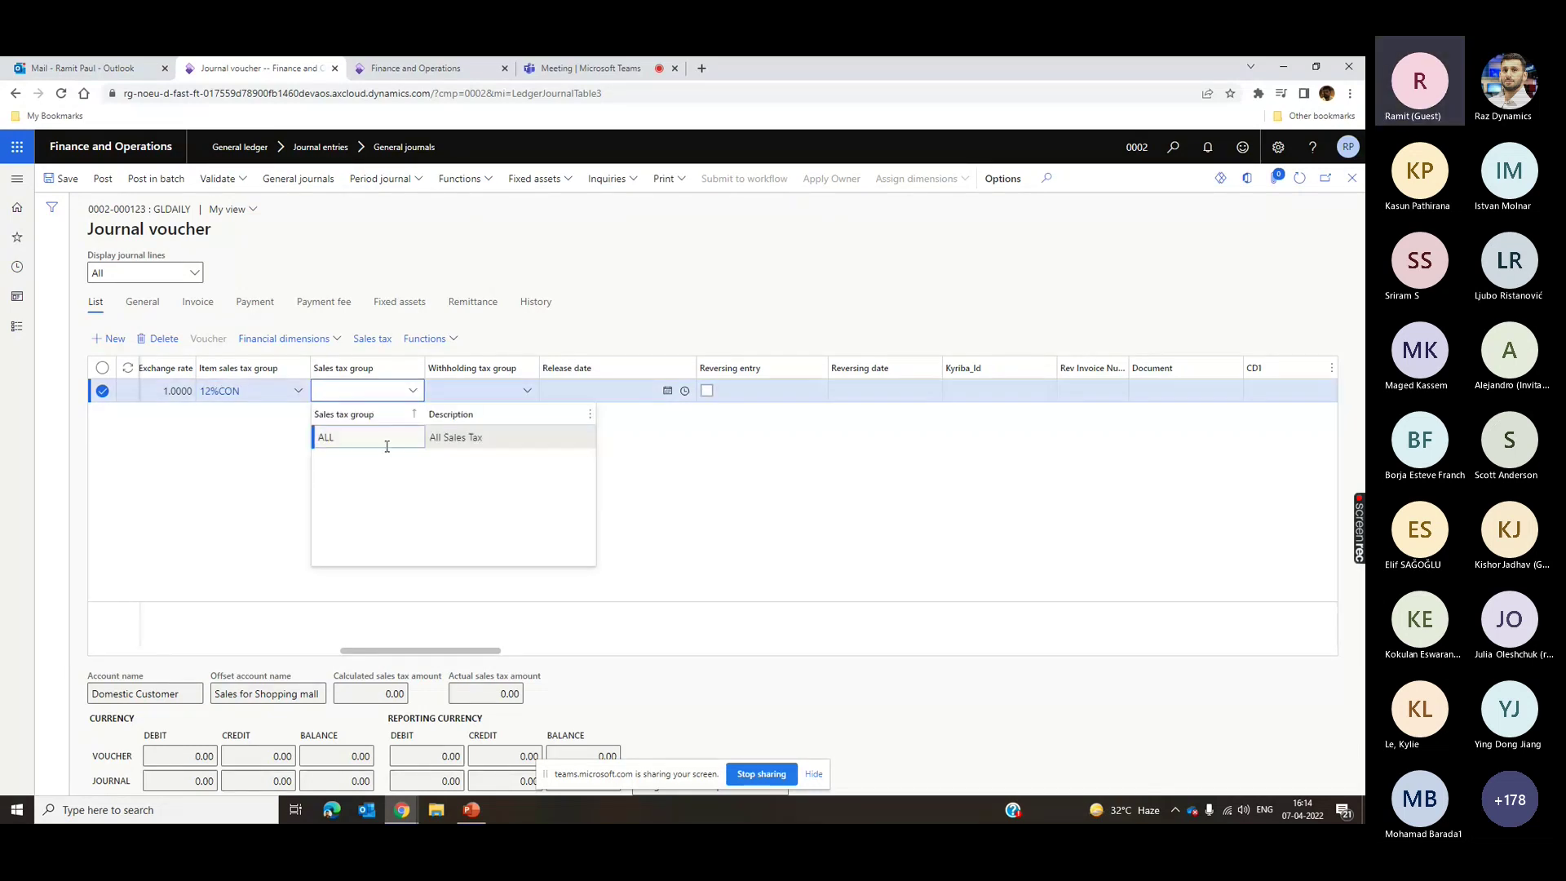
pyautogui.click(66, 179)
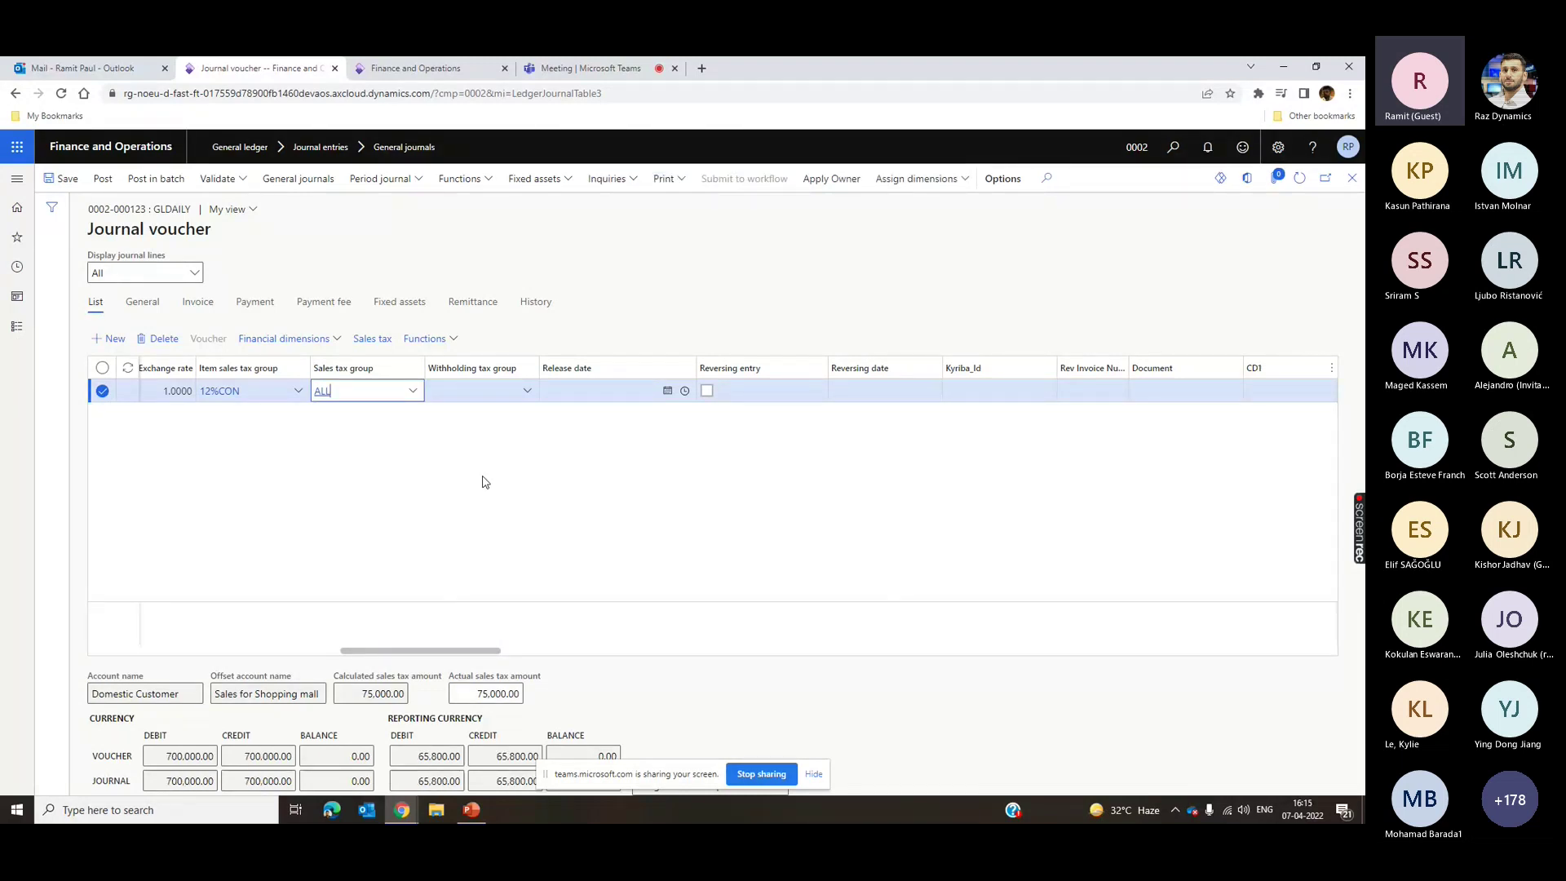
# - Review the line's calculated sales tax and the setup of its Cond12% tax code, including the payment sales tax code
pyautogui.click(261, 399)
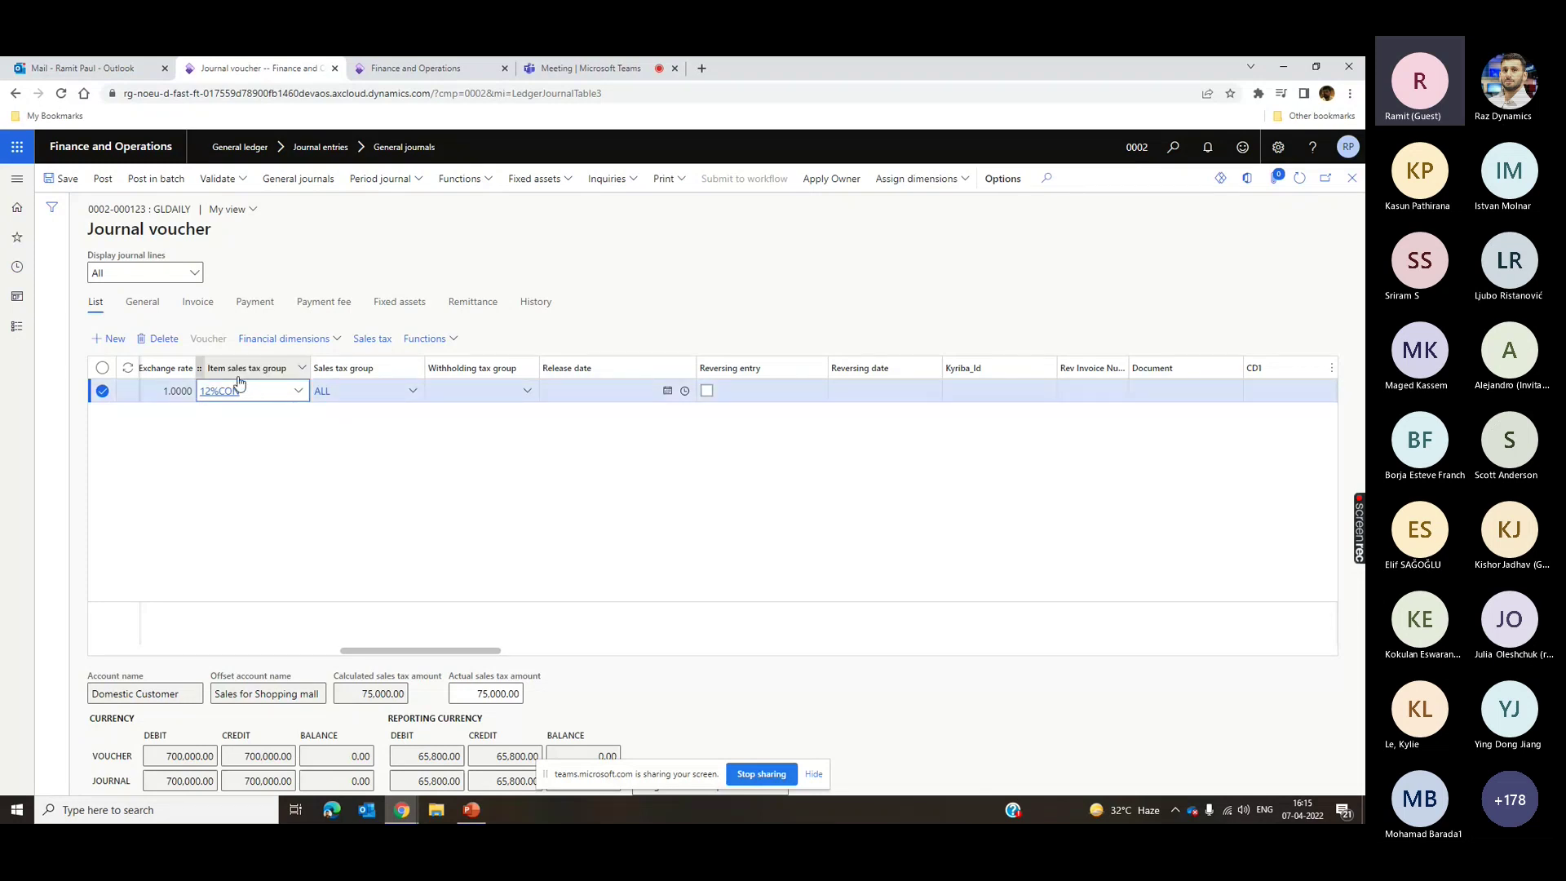
pyautogui.click(369, 397)
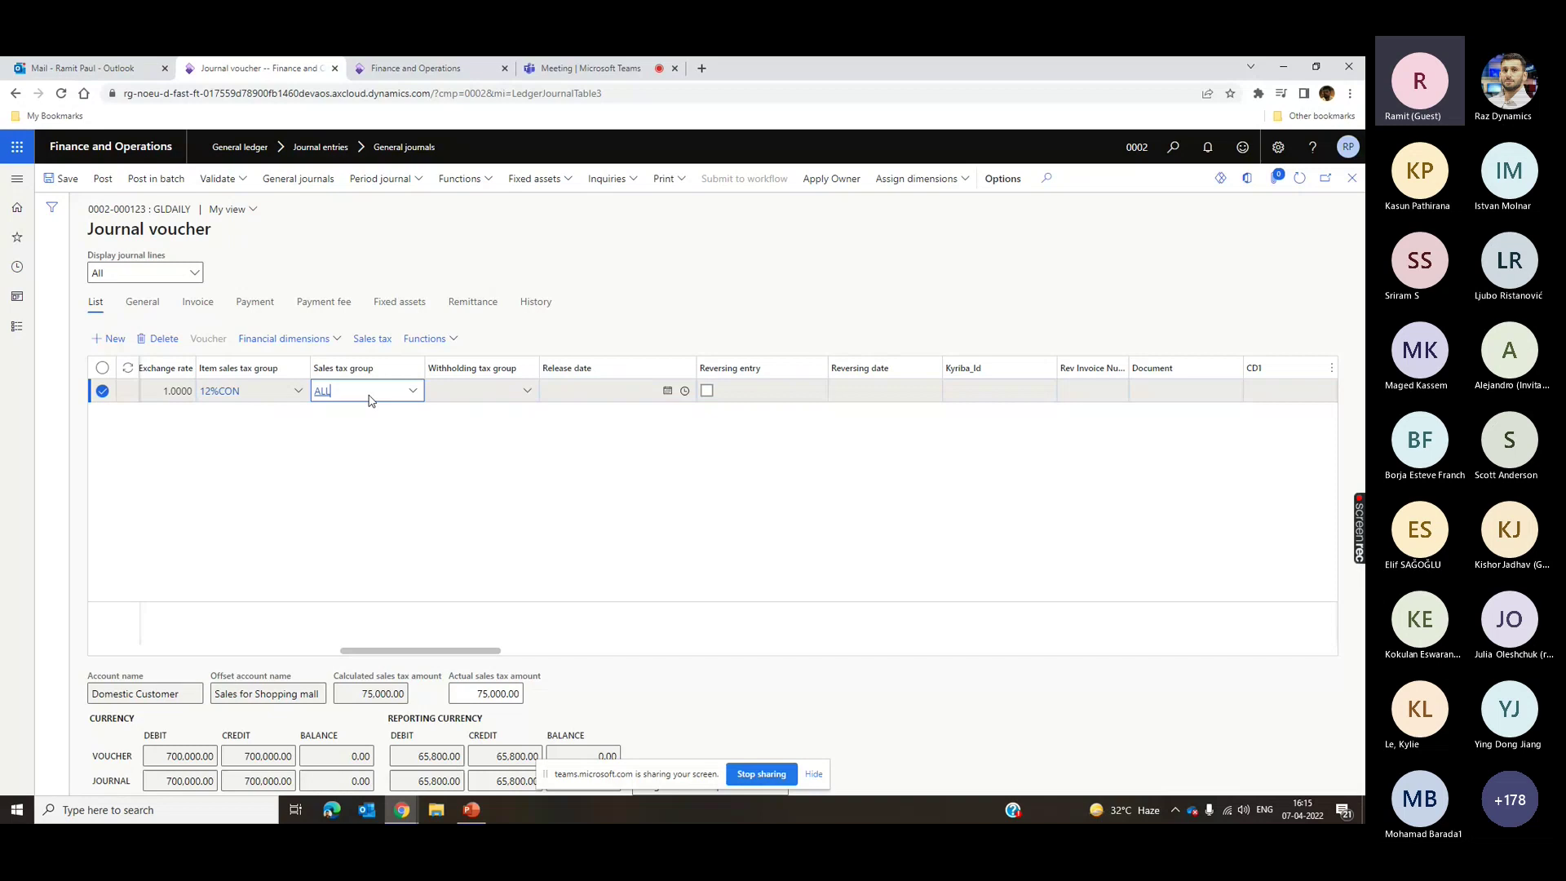
pyautogui.click(372, 338)
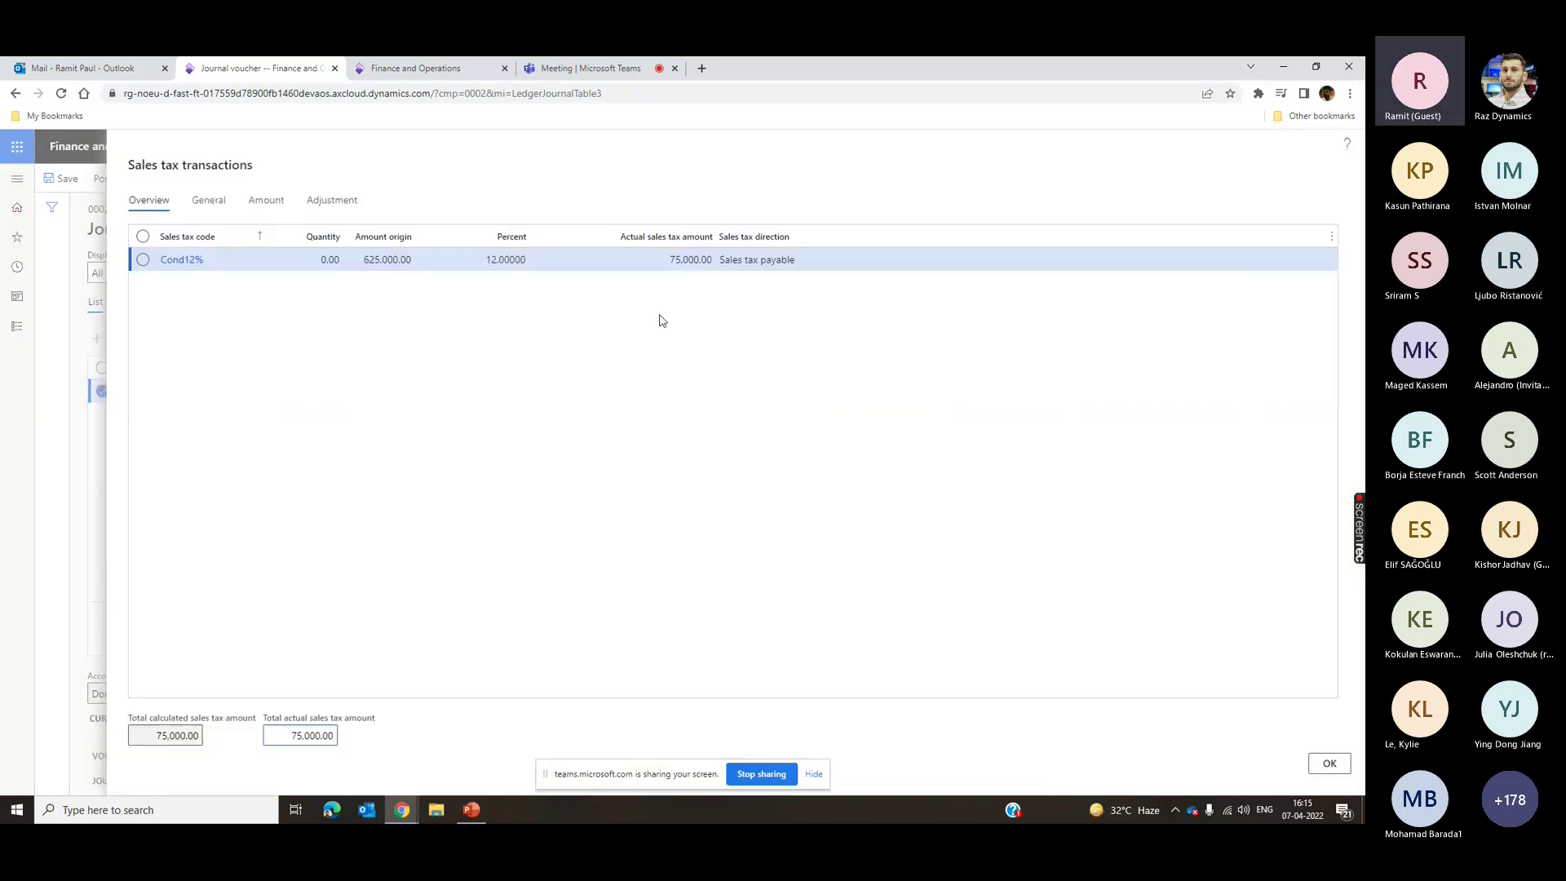
pyautogui.click(229, 266)
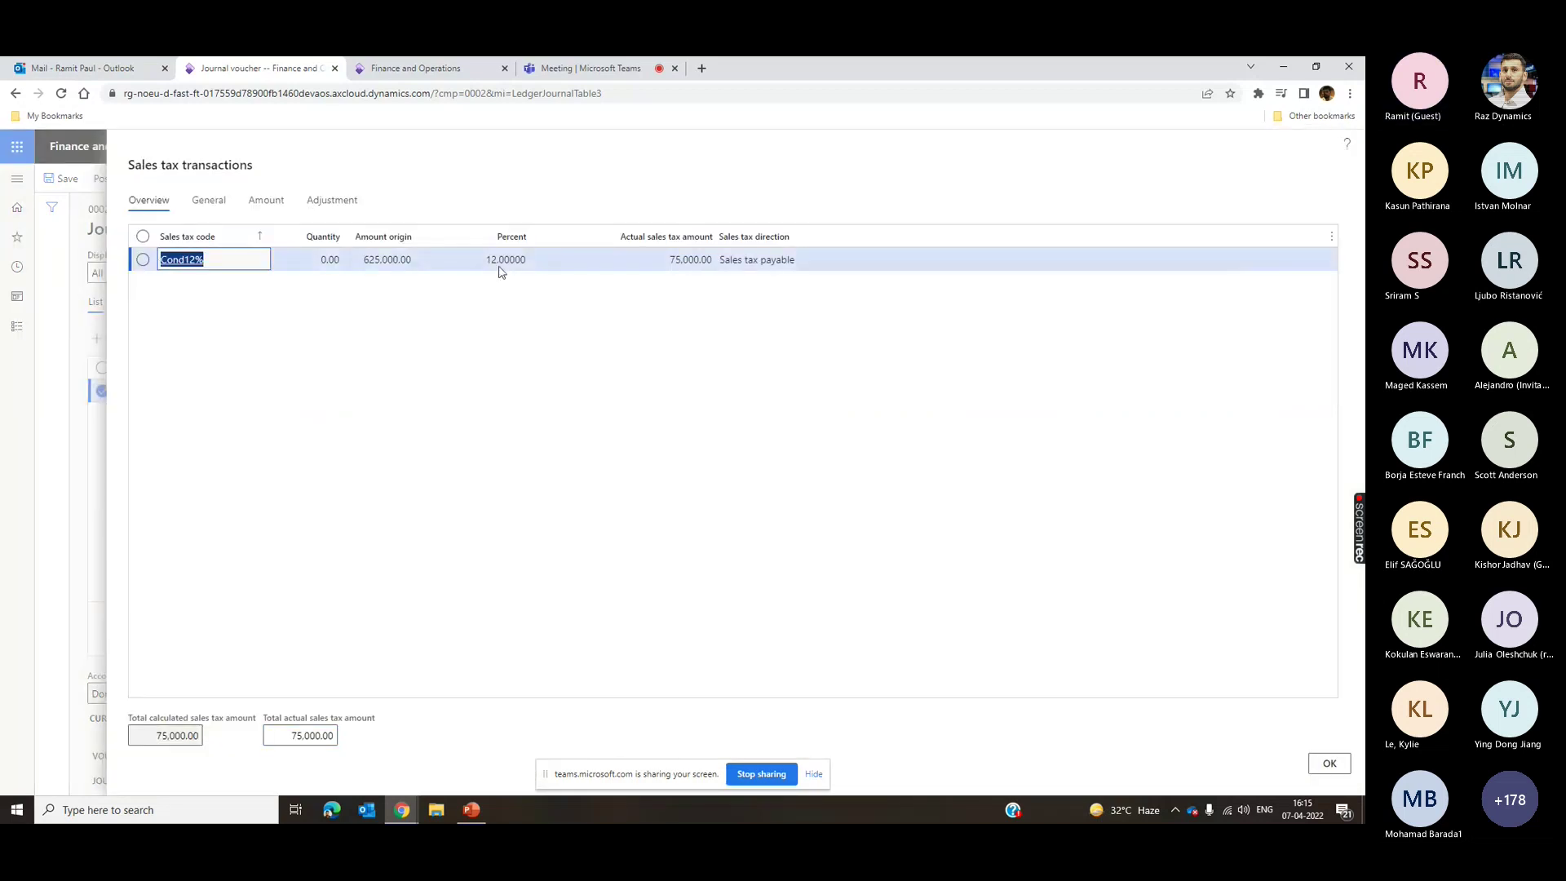
pyautogui.click(501, 262)
pyautogui.click(185, 263)
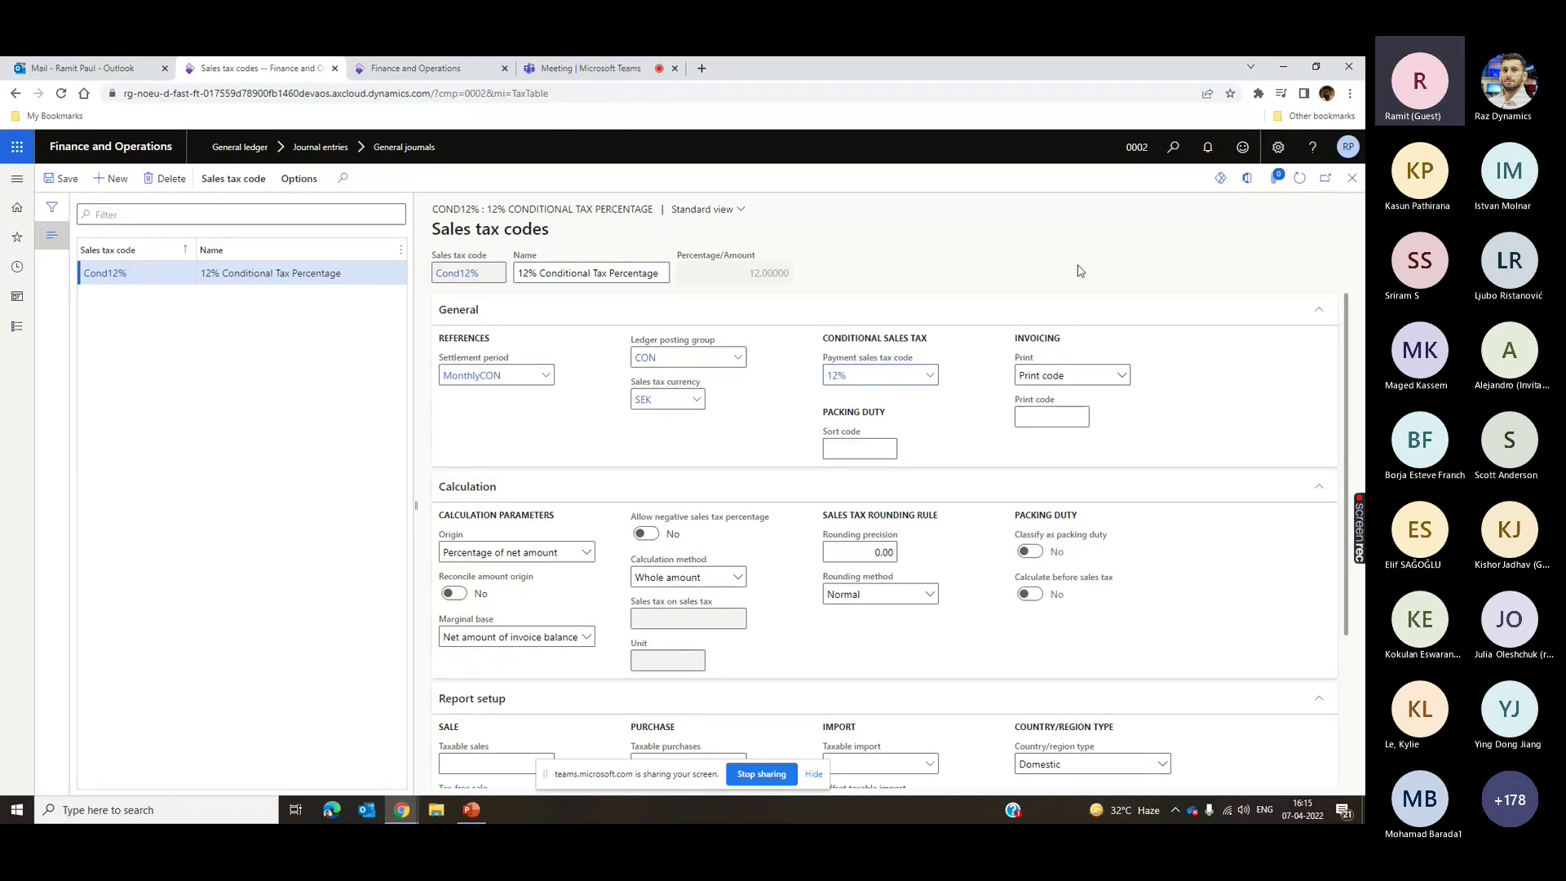
pyautogui.click(1351, 178)
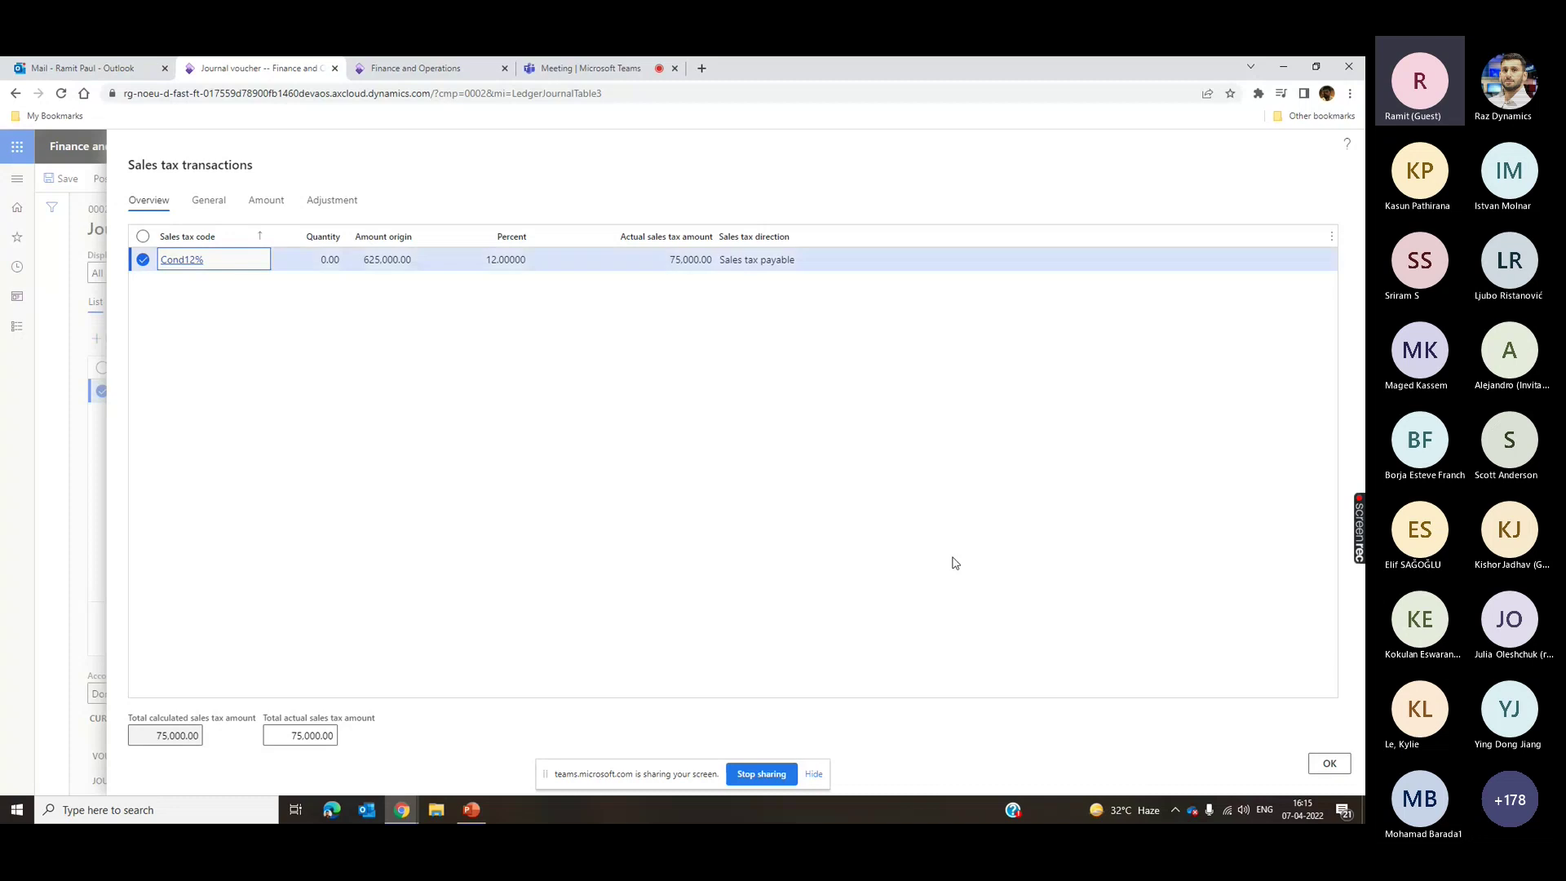
pyautogui.click(1330, 763)
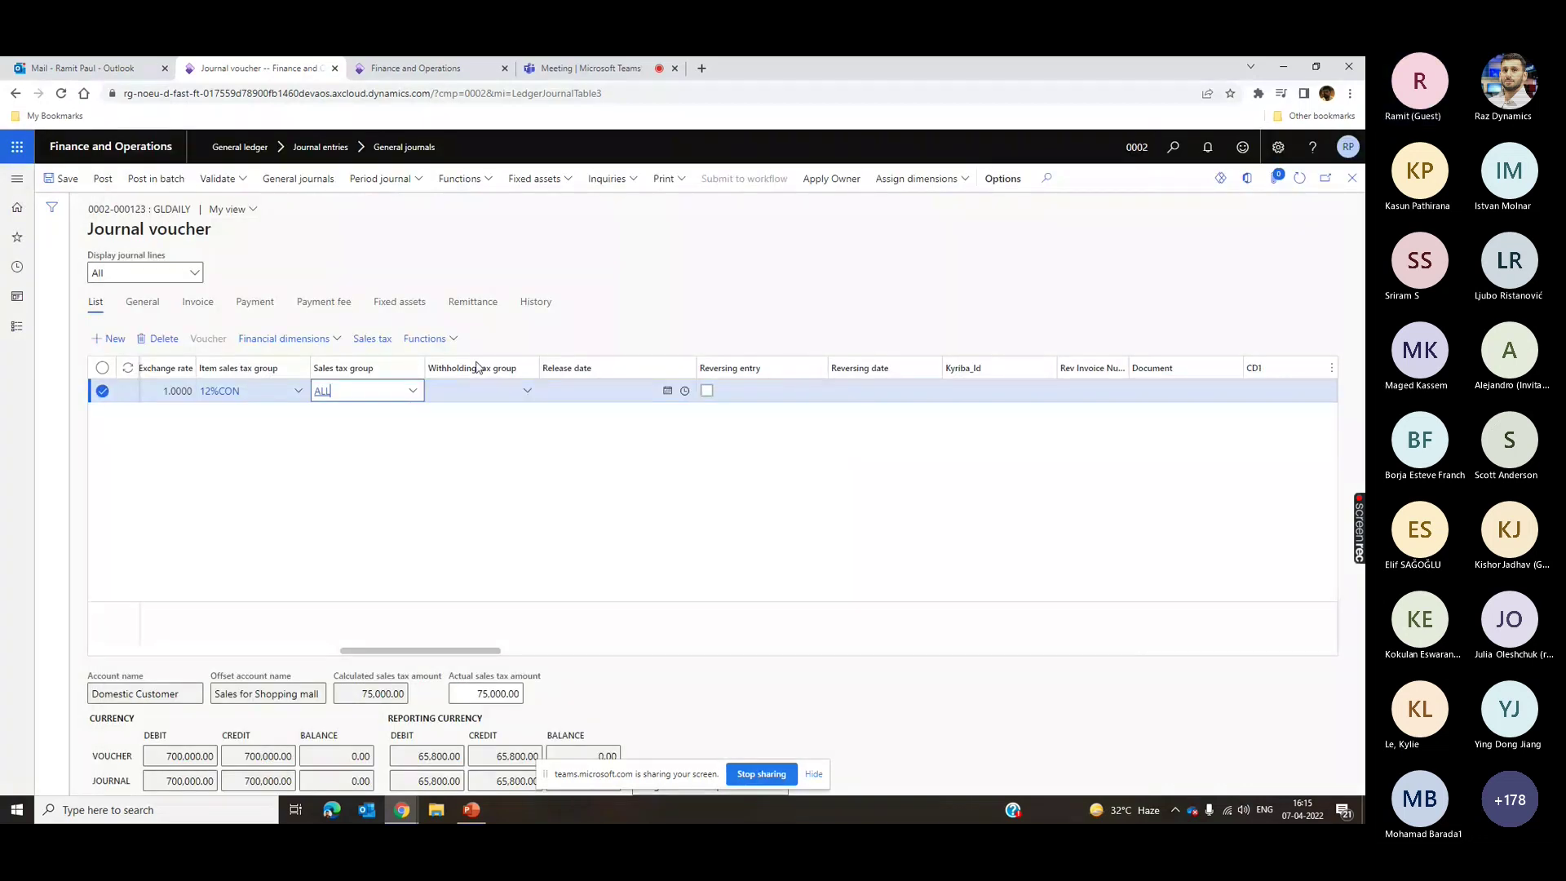
# - Post the journal voucher and bring up the General ledger module's list of pages
pyautogui.click(101, 180)
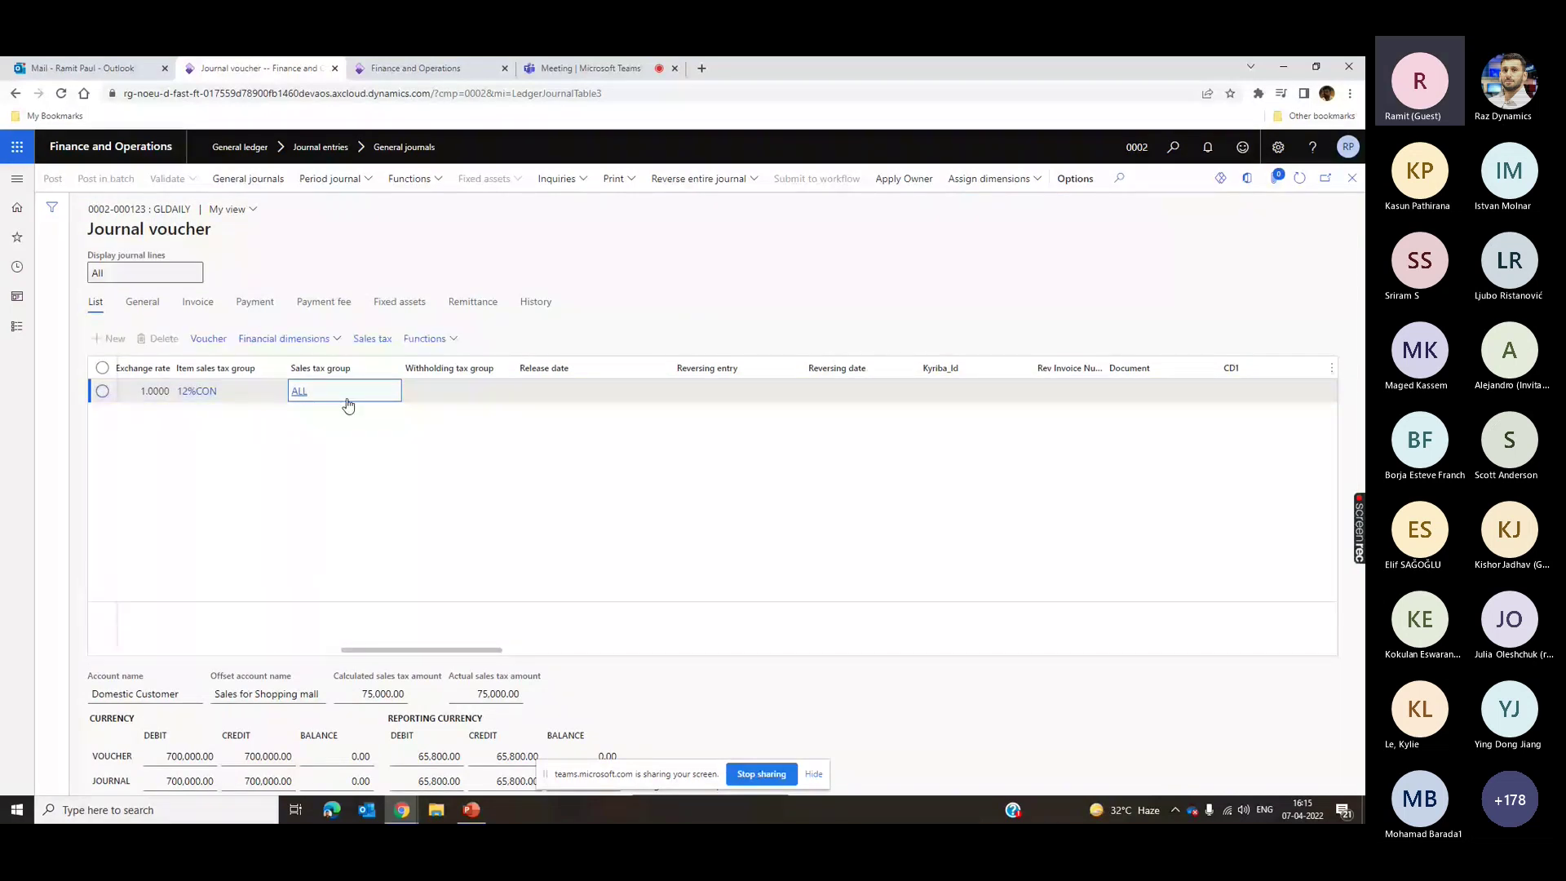
pyautogui.hotkey('shift', 'Tab')
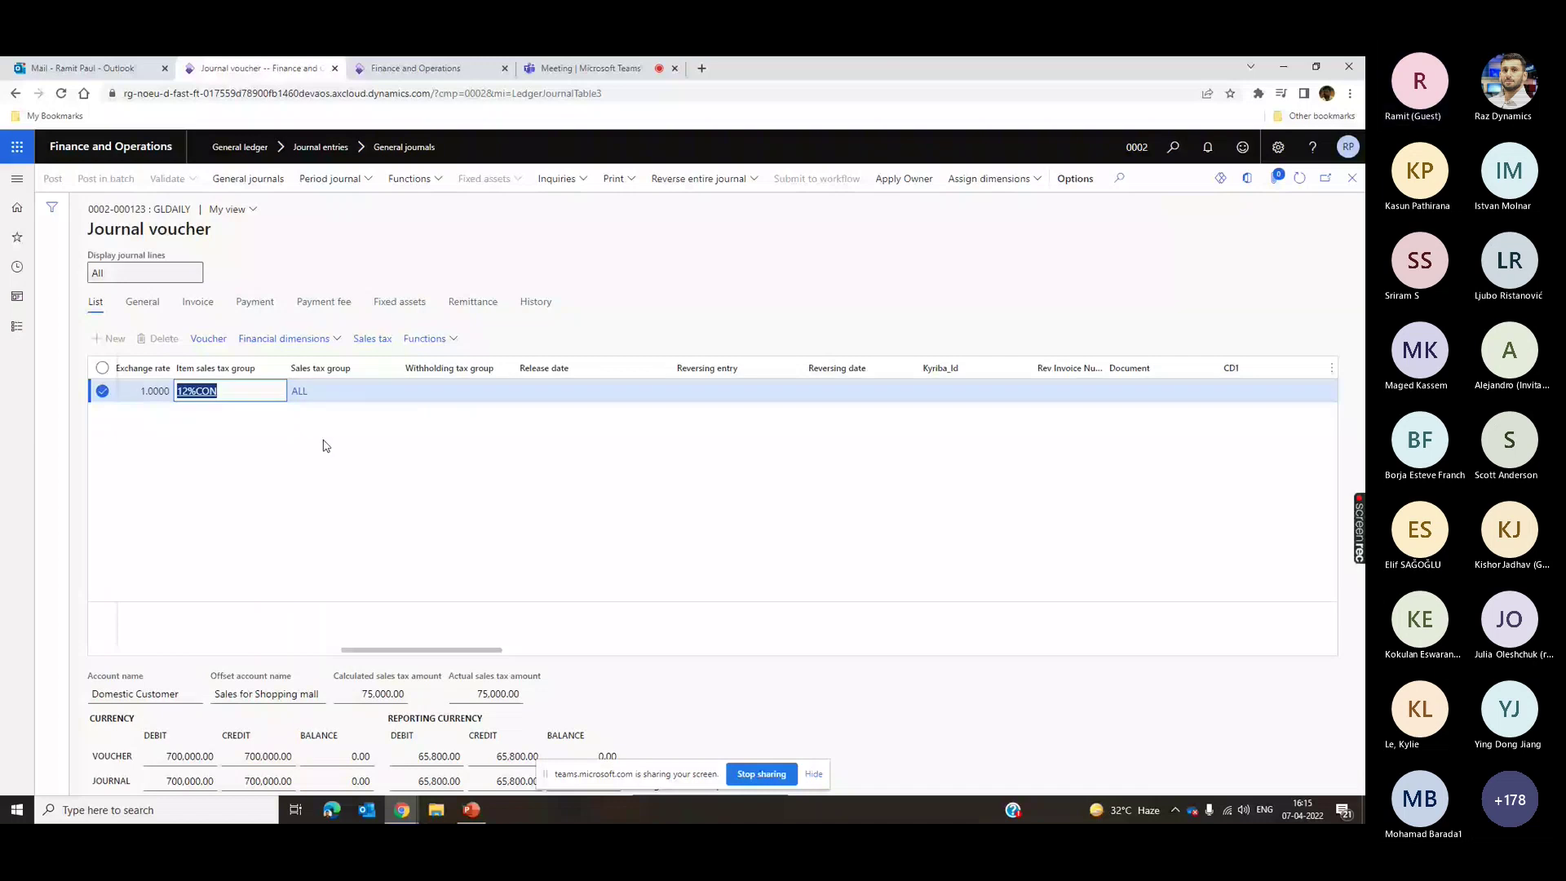
pyautogui.click(320, 148)
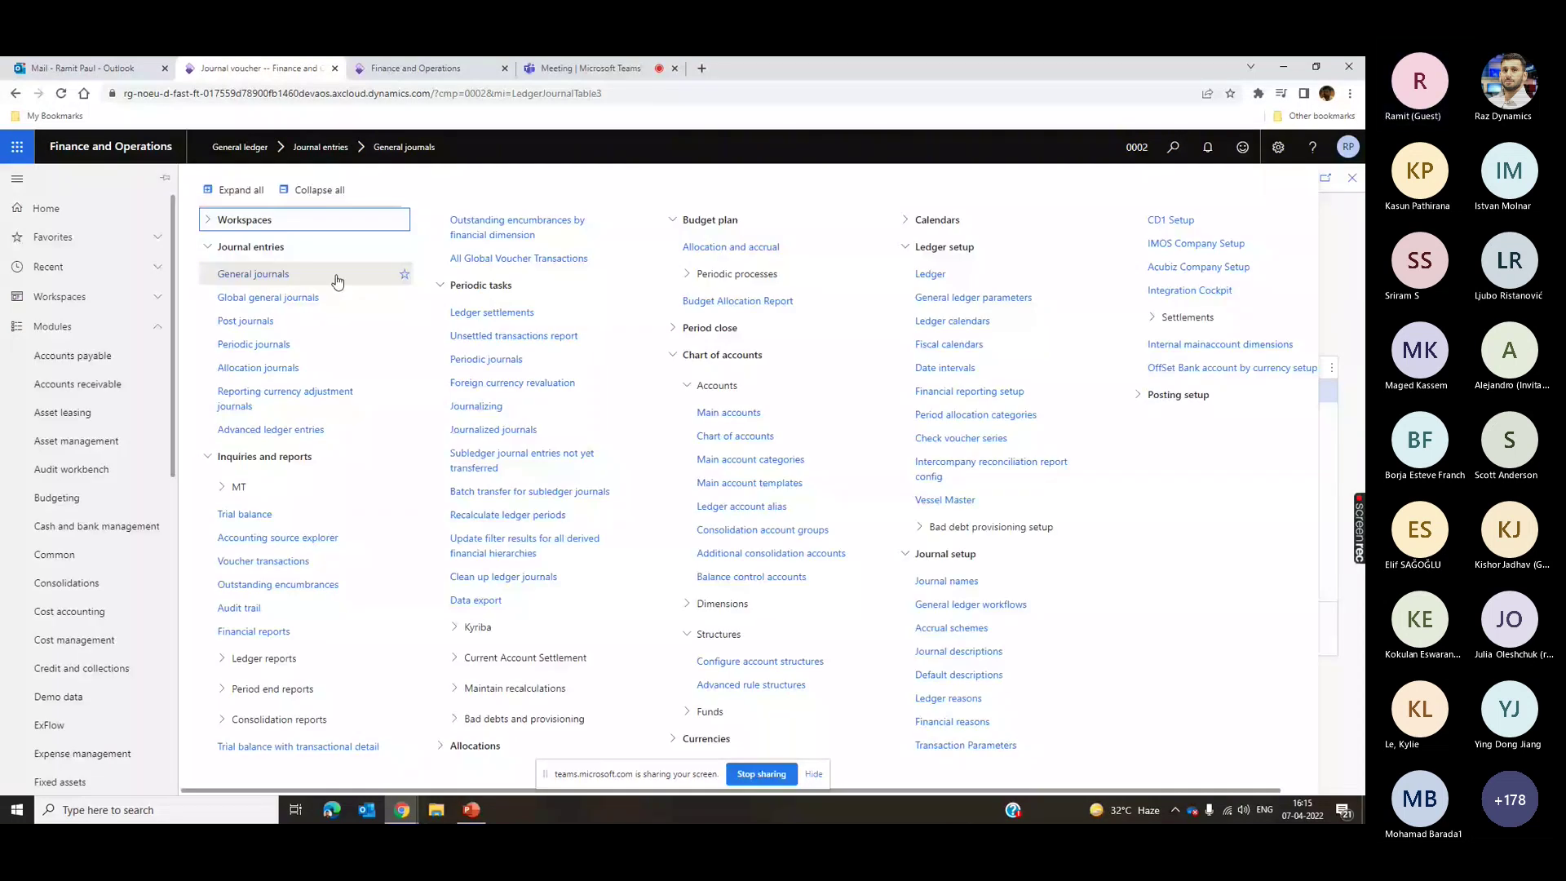
# - Create a customer payment journal with the CUSTPAY journal name and bring up its payment lines
pyautogui.click(337, 277)
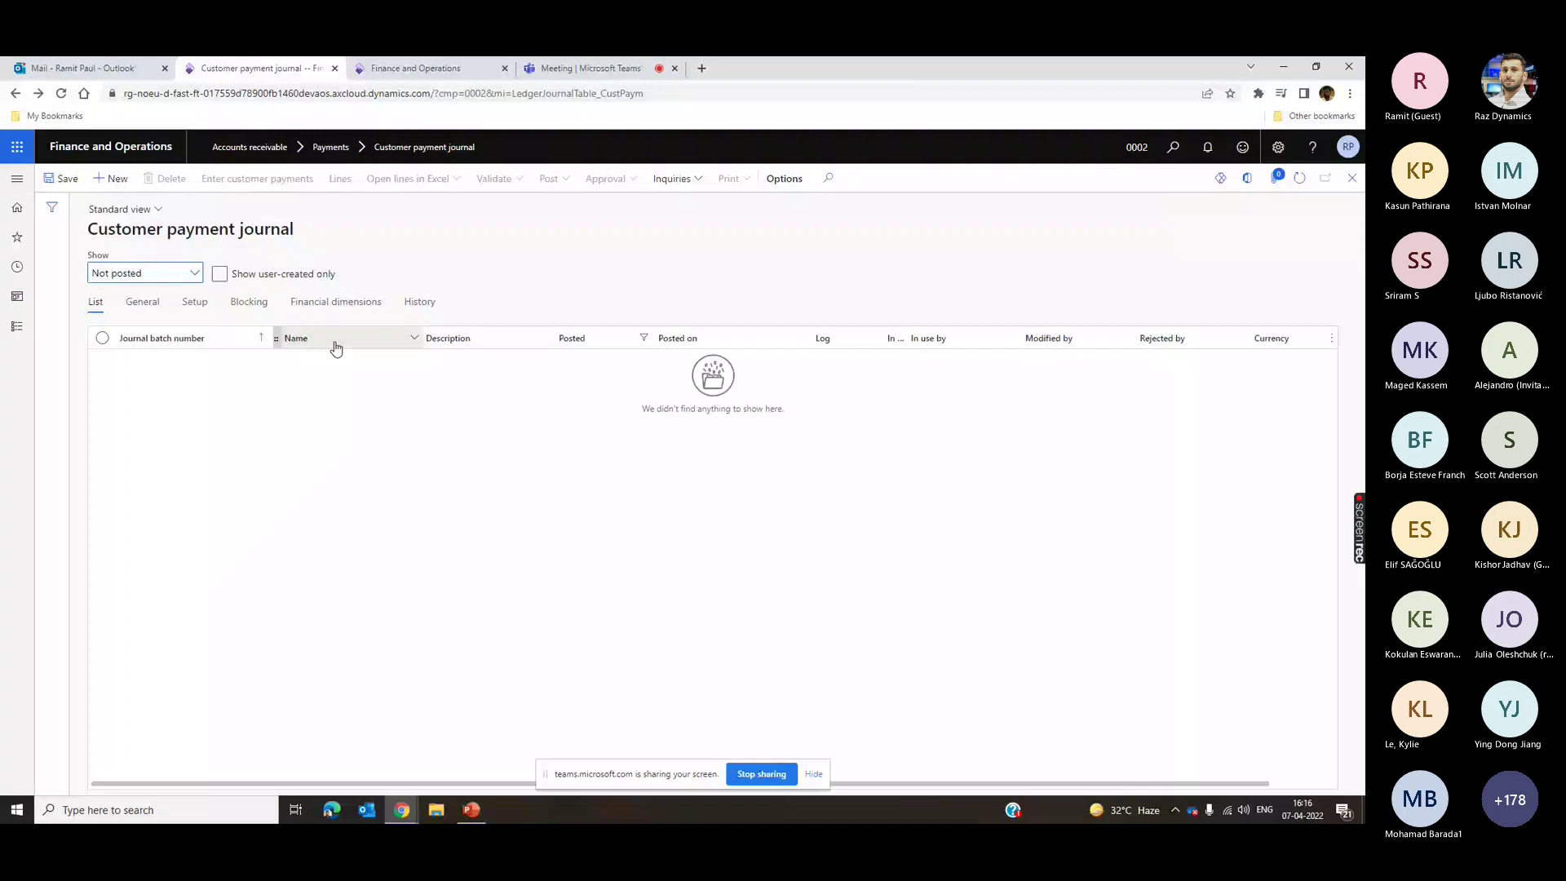
pyautogui.click(111, 179)
pyautogui.click(433, 361)
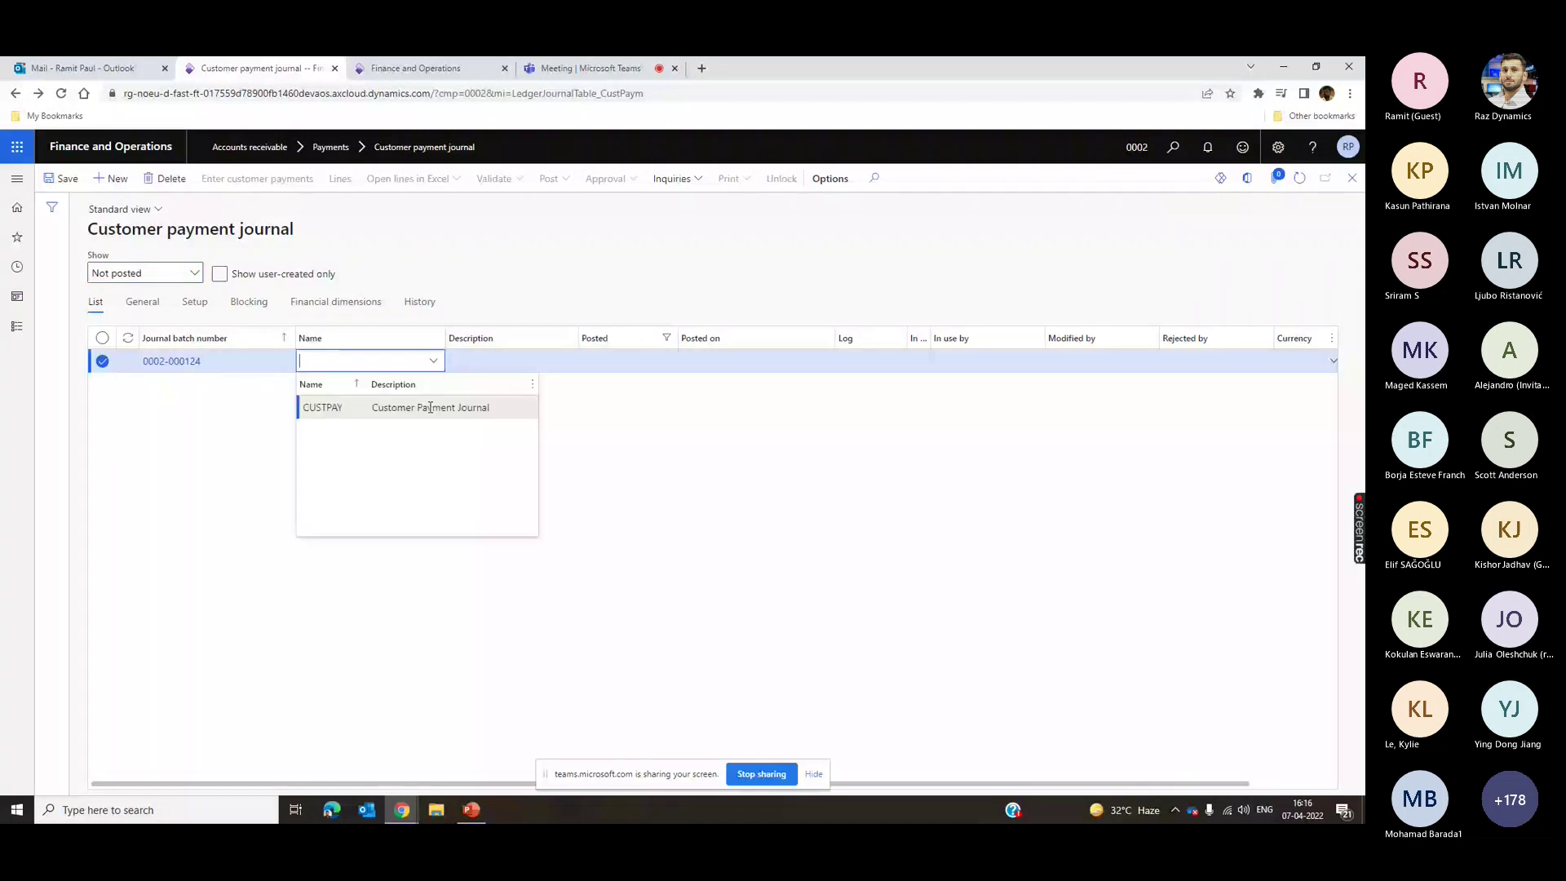
pyautogui.click(430, 407)
pyautogui.click(333, 187)
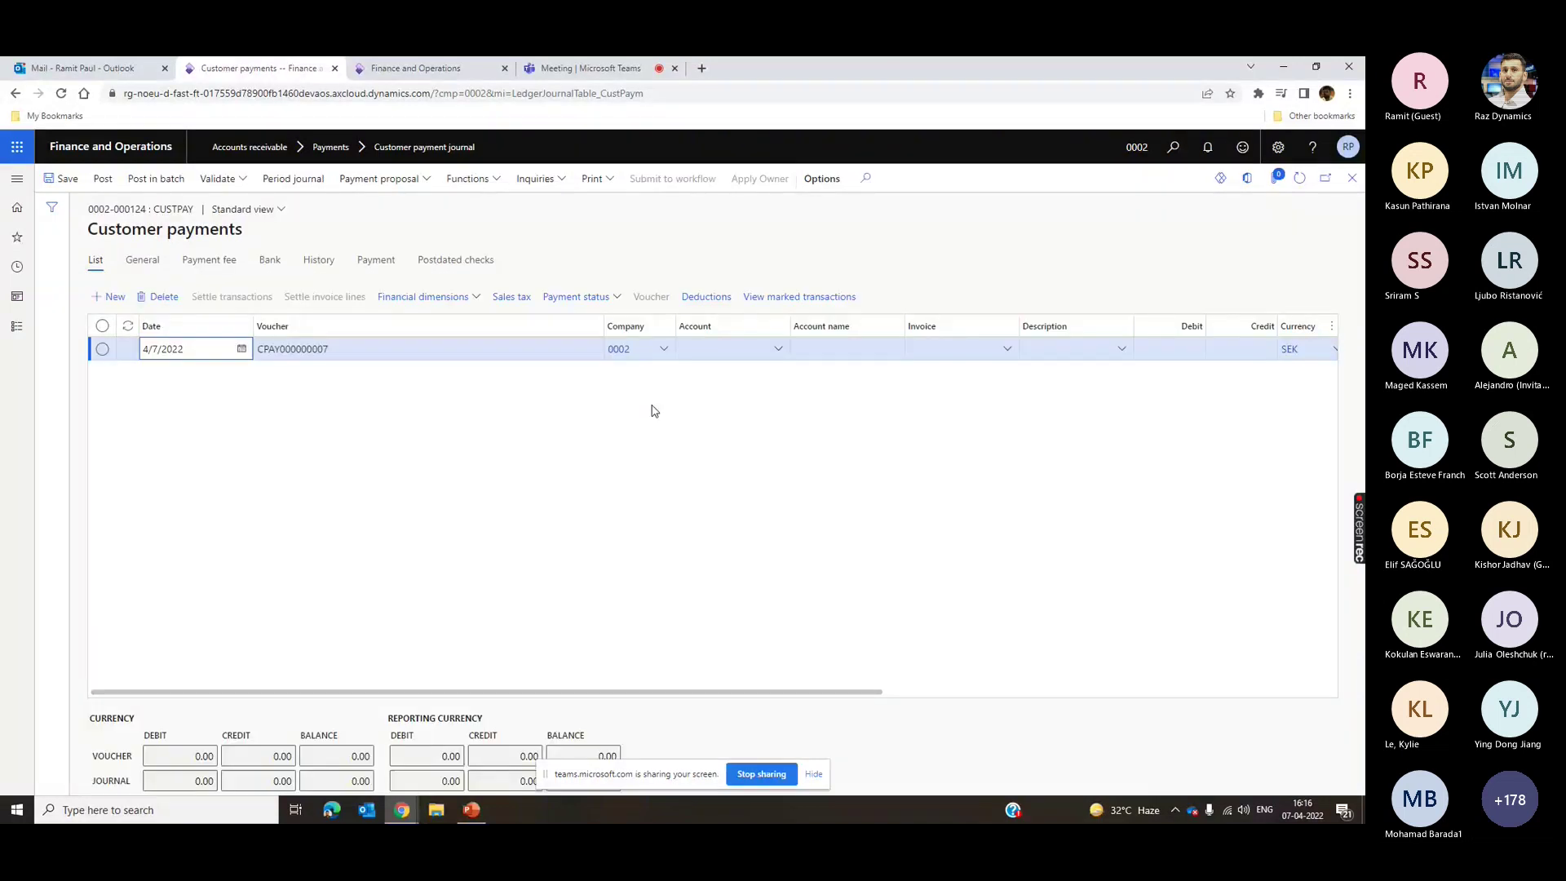
# - Set Domestic Customer as the account on the new customer payment line
pyautogui.click(734, 350)
pyautogui.click(779, 351)
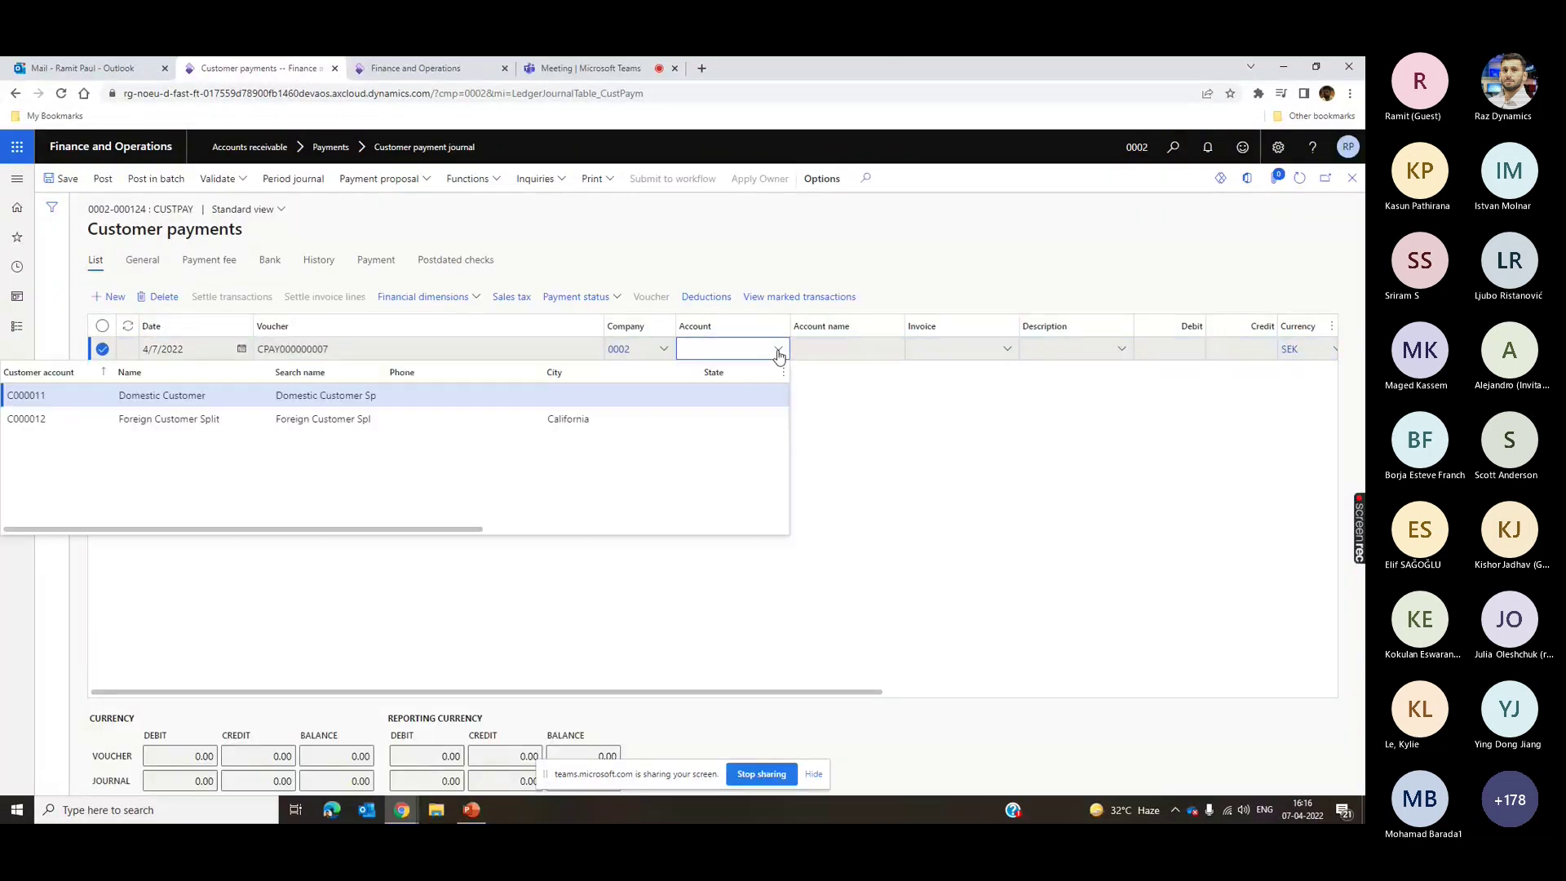
pyautogui.press('Return')
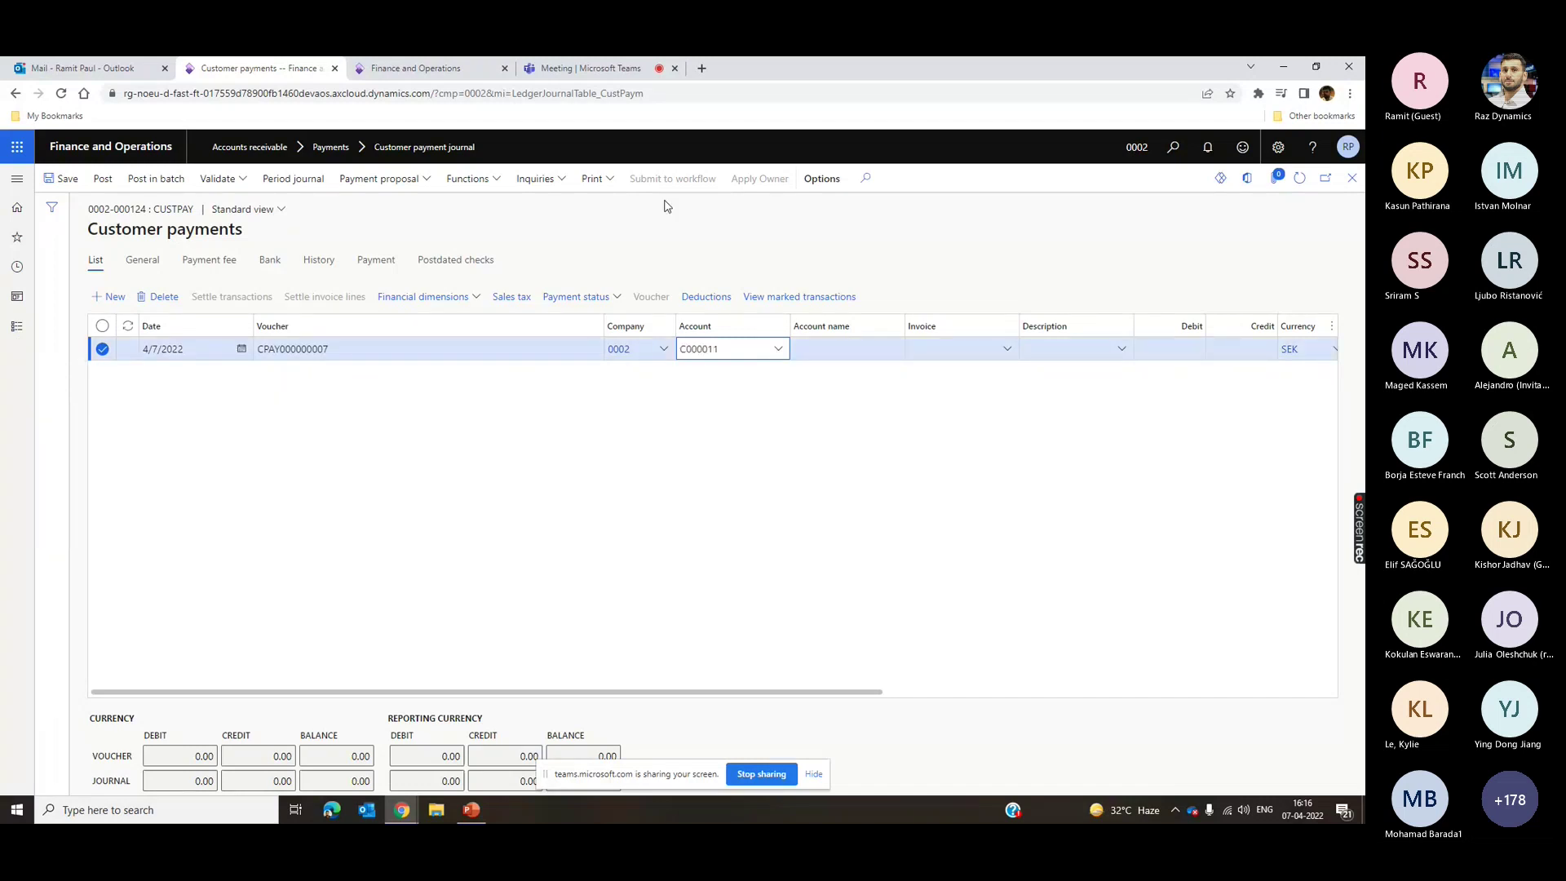
pyautogui.click(665, 207)
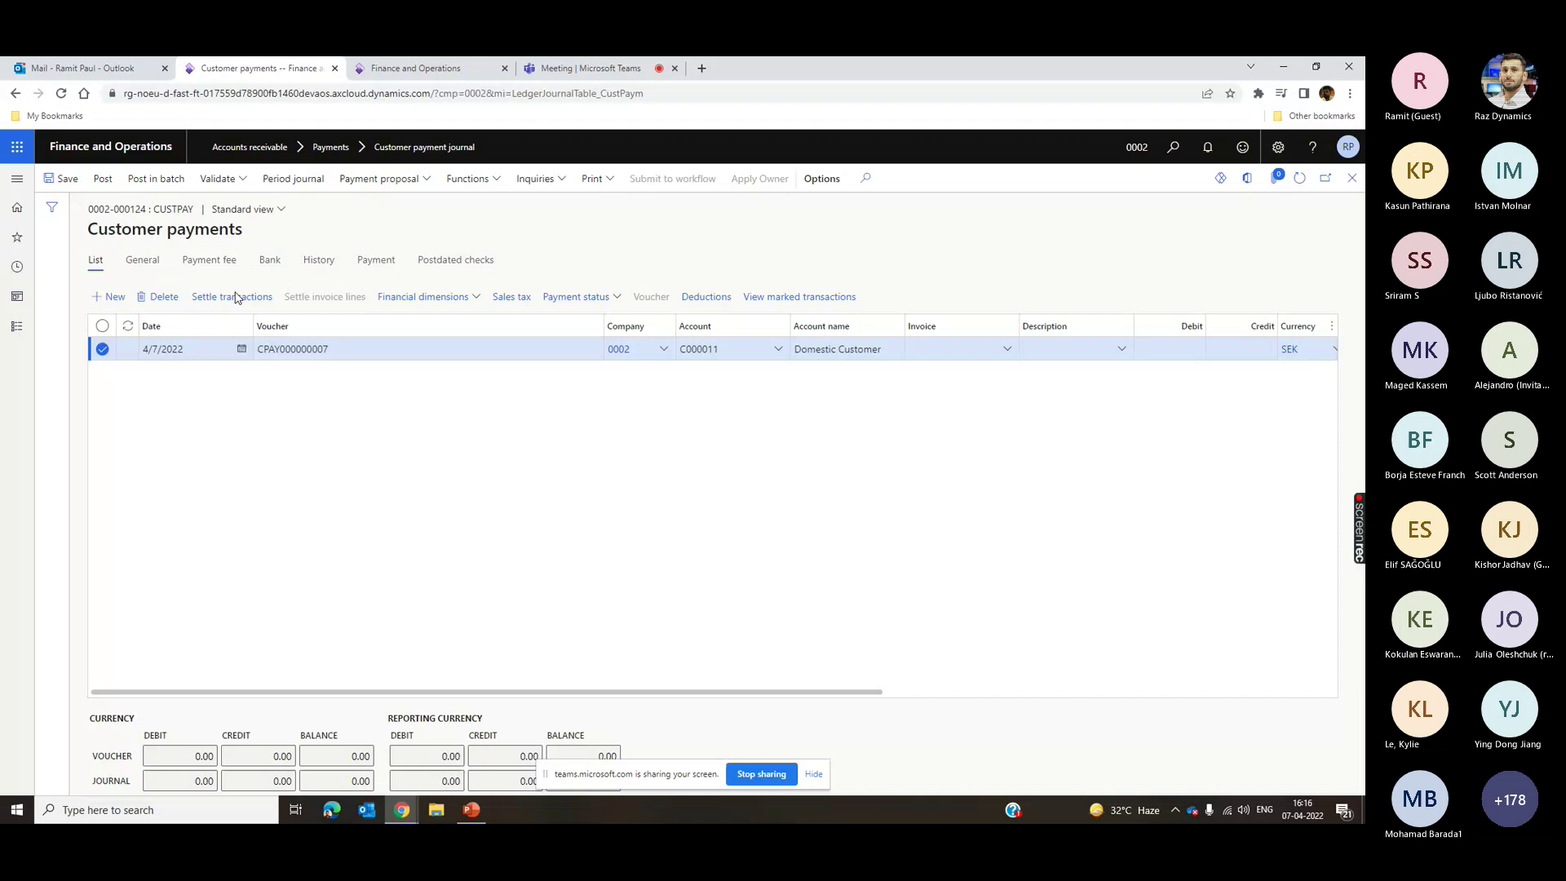
# - Mark the customer's 4/7/2022 transaction of 700,000.00 SEK for settlement against the payment
pyautogui.click(232, 297)
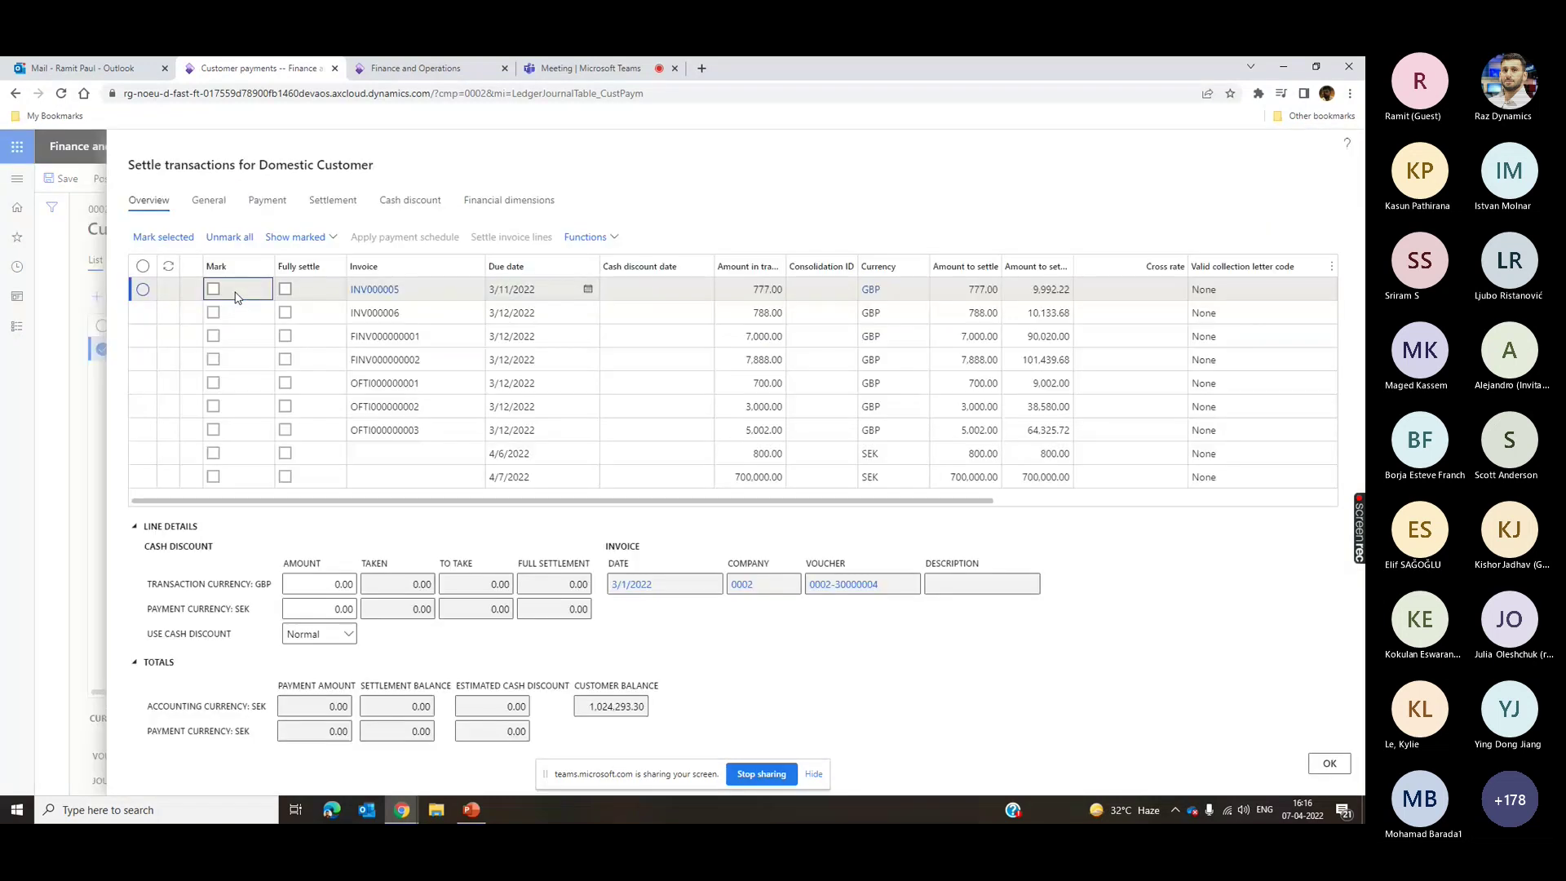
pyautogui.click(213, 479)
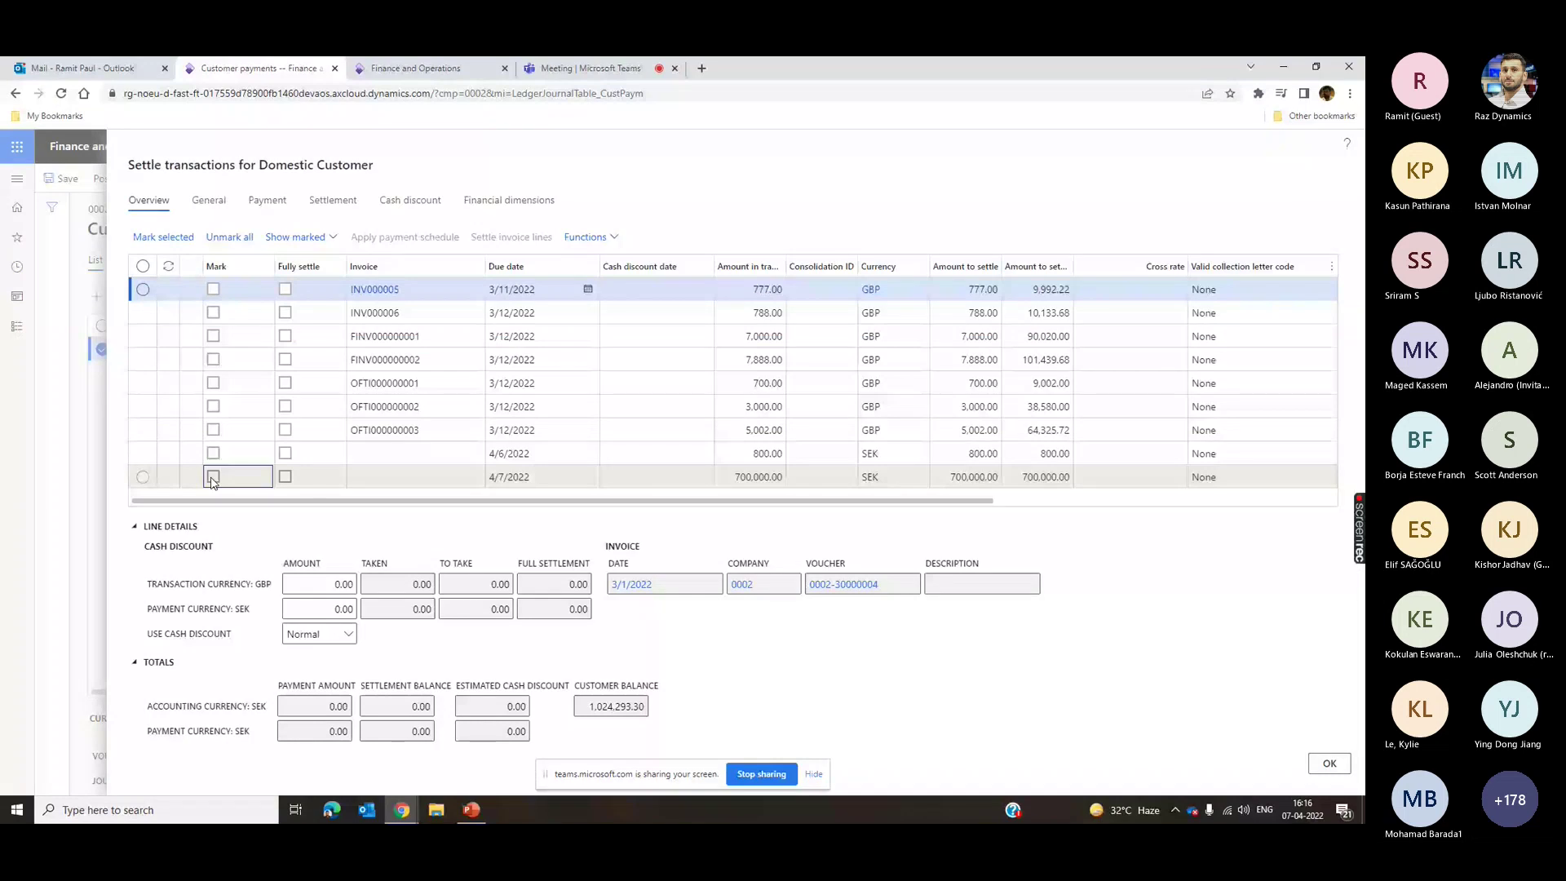
pyautogui.click(213, 478)
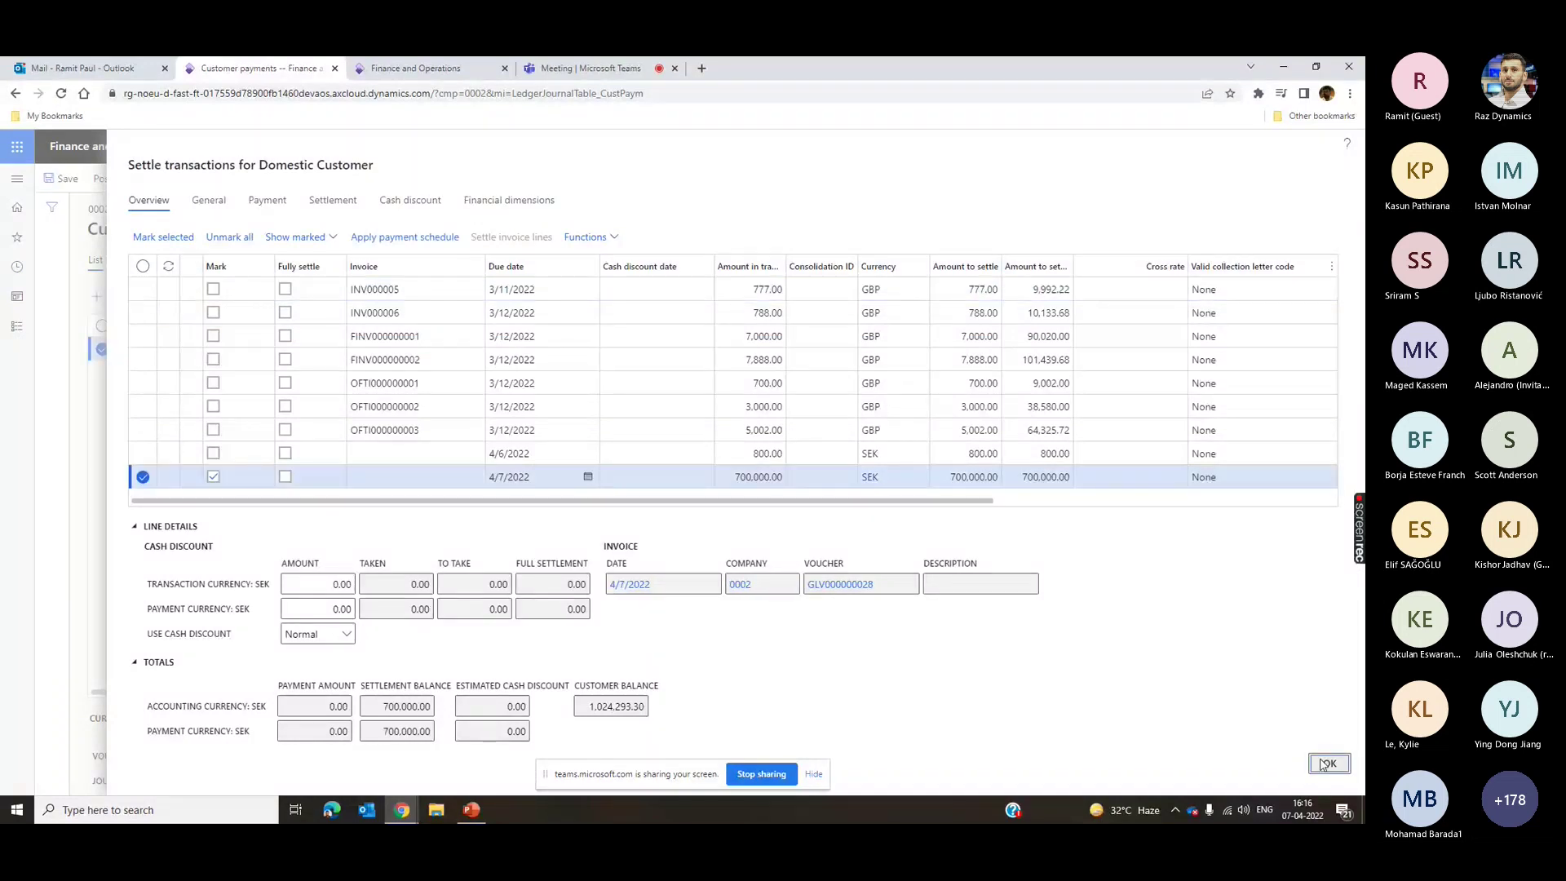
pyautogui.click(1328, 763)
# - Set the payment line's offset account type to Bank and offset account to Citi, and post the payment journal
pyautogui.moveTo(744, 692); pyautogui.dragTo(1035, 692)
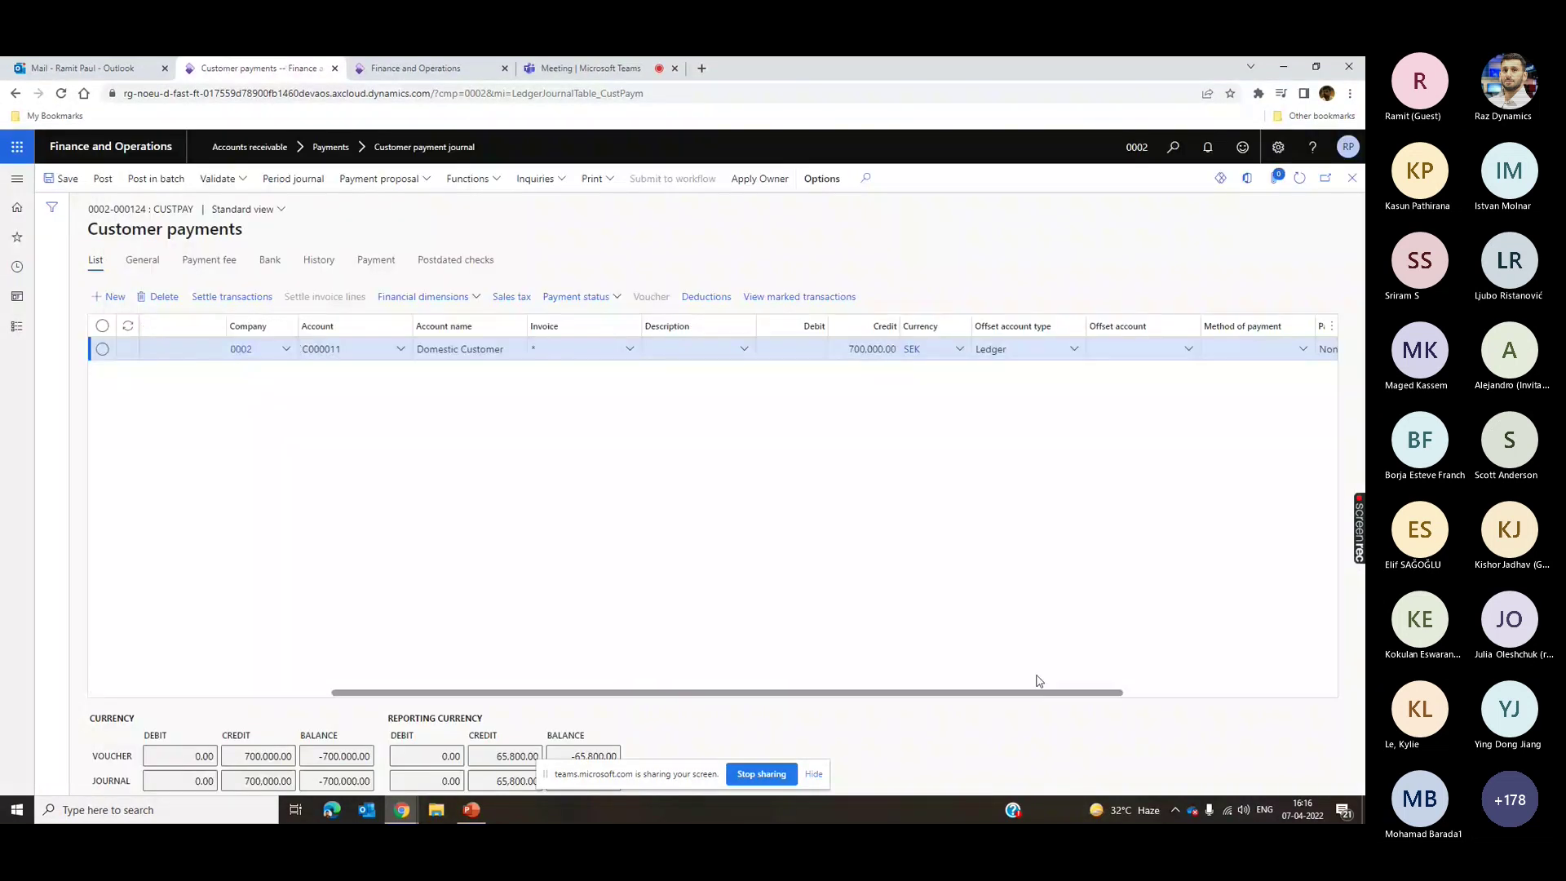
pyautogui.click(997, 349)
pyautogui.click(938, 463)
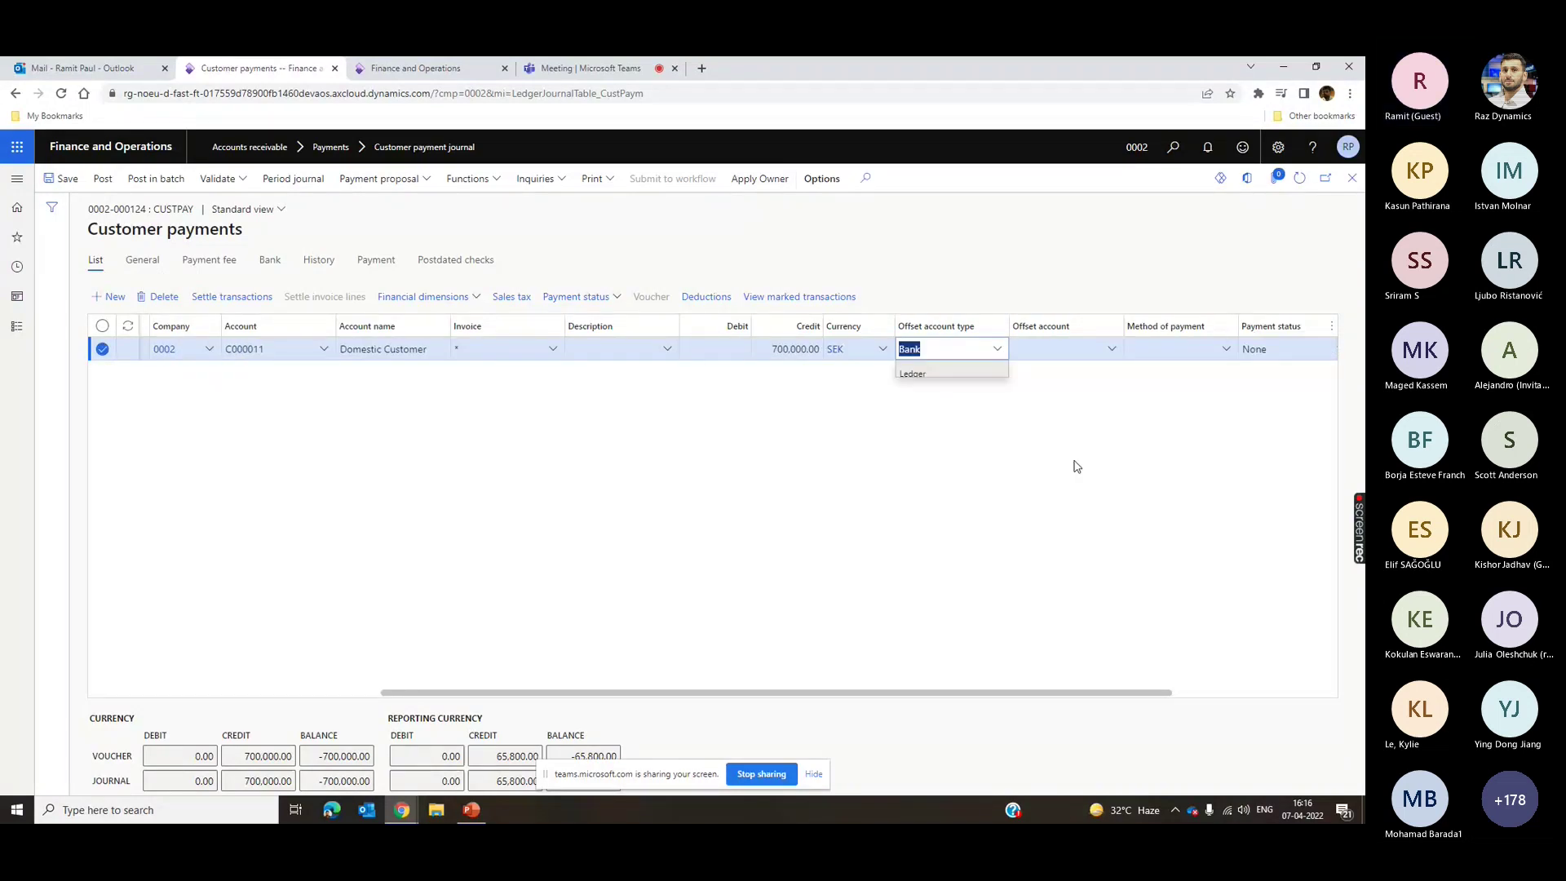
pyautogui.click(1108, 354)
pyautogui.click(1110, 352)
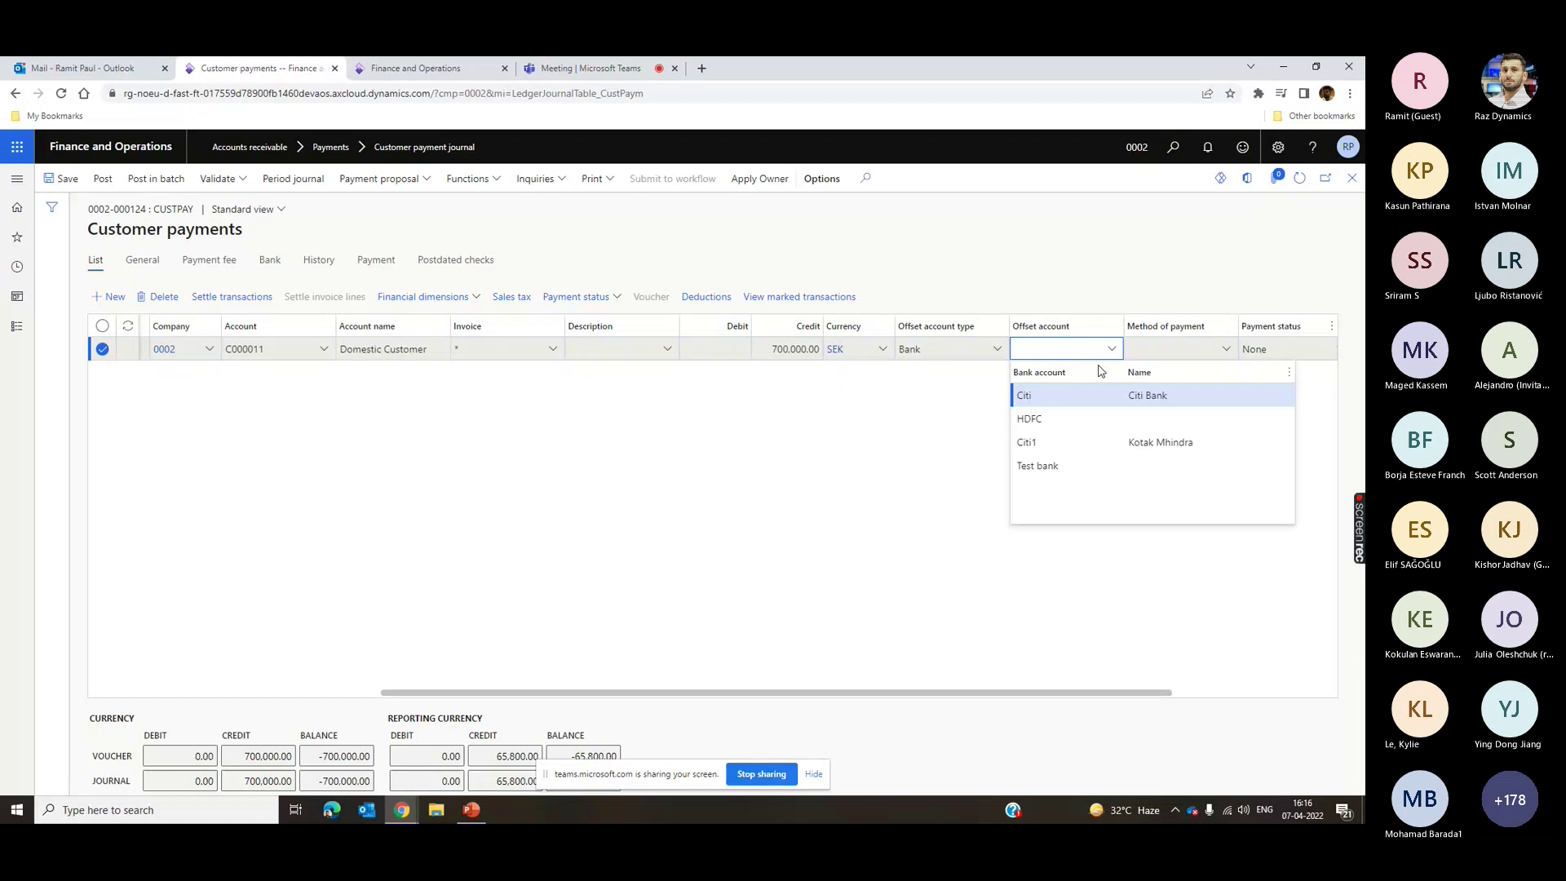
pyautogui.click(1100, 395)
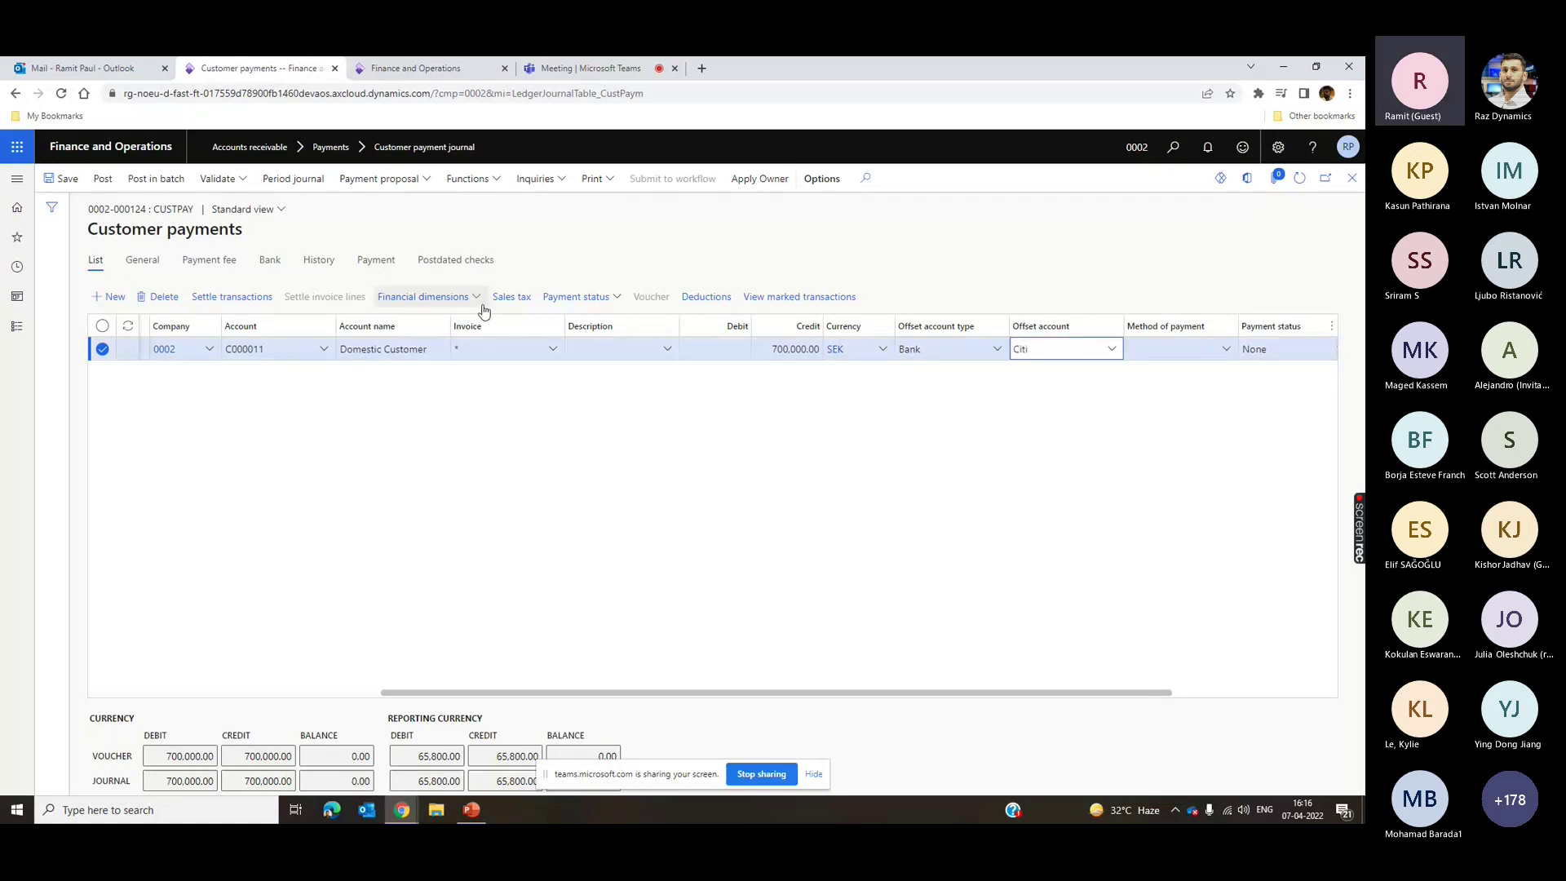
pyautogui.click(104, 181)
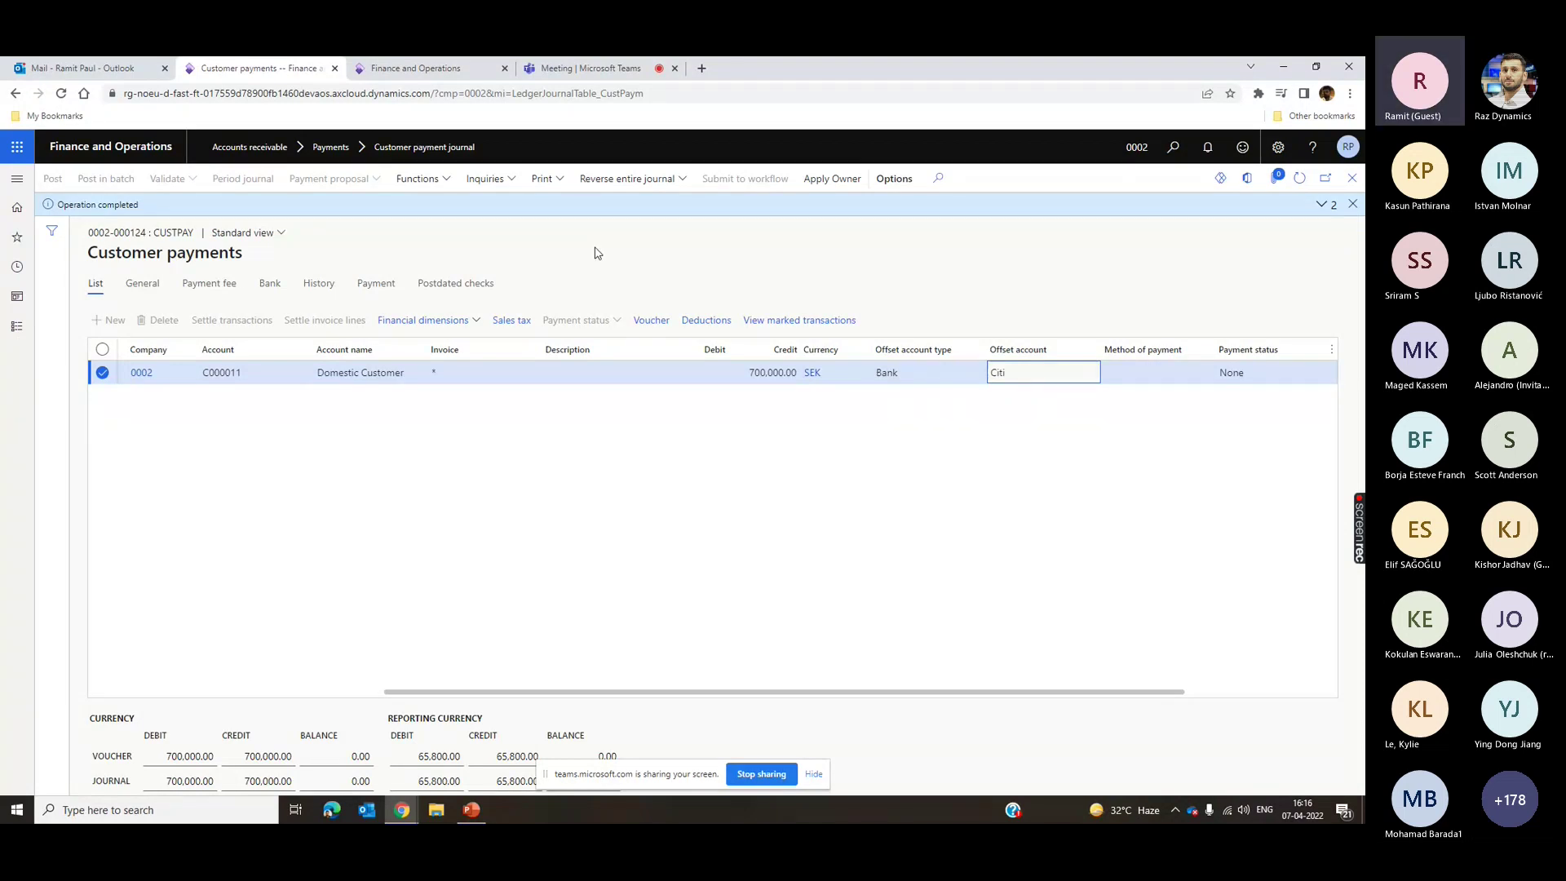
# - Review the posted payment's voucher transactions and open the voucher related to it
pyautogui.click(653, 320)
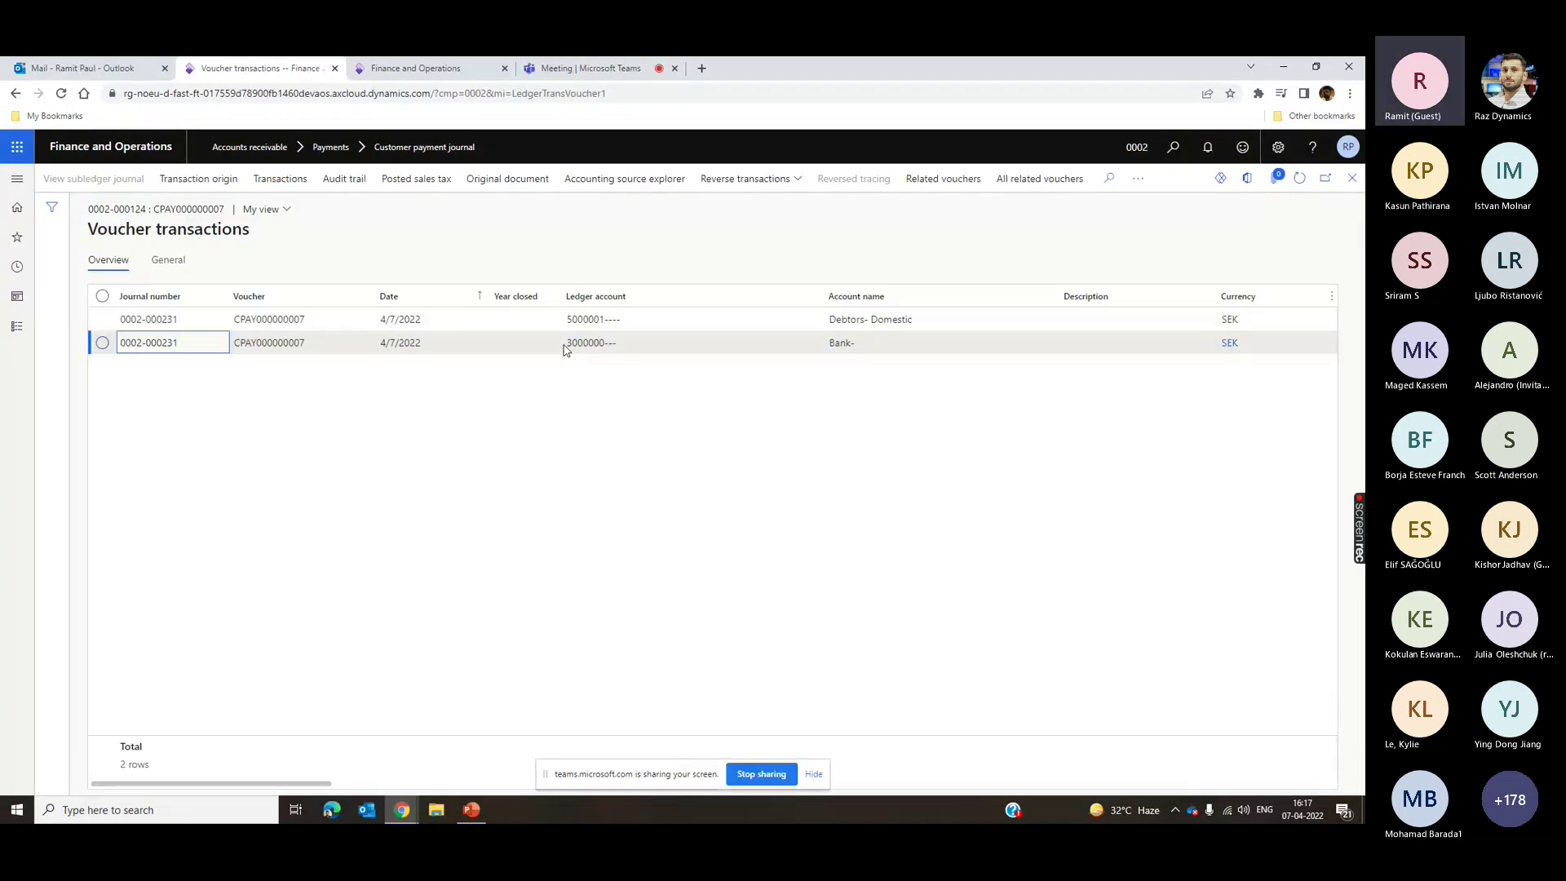
pyautogui.click(566, 346)
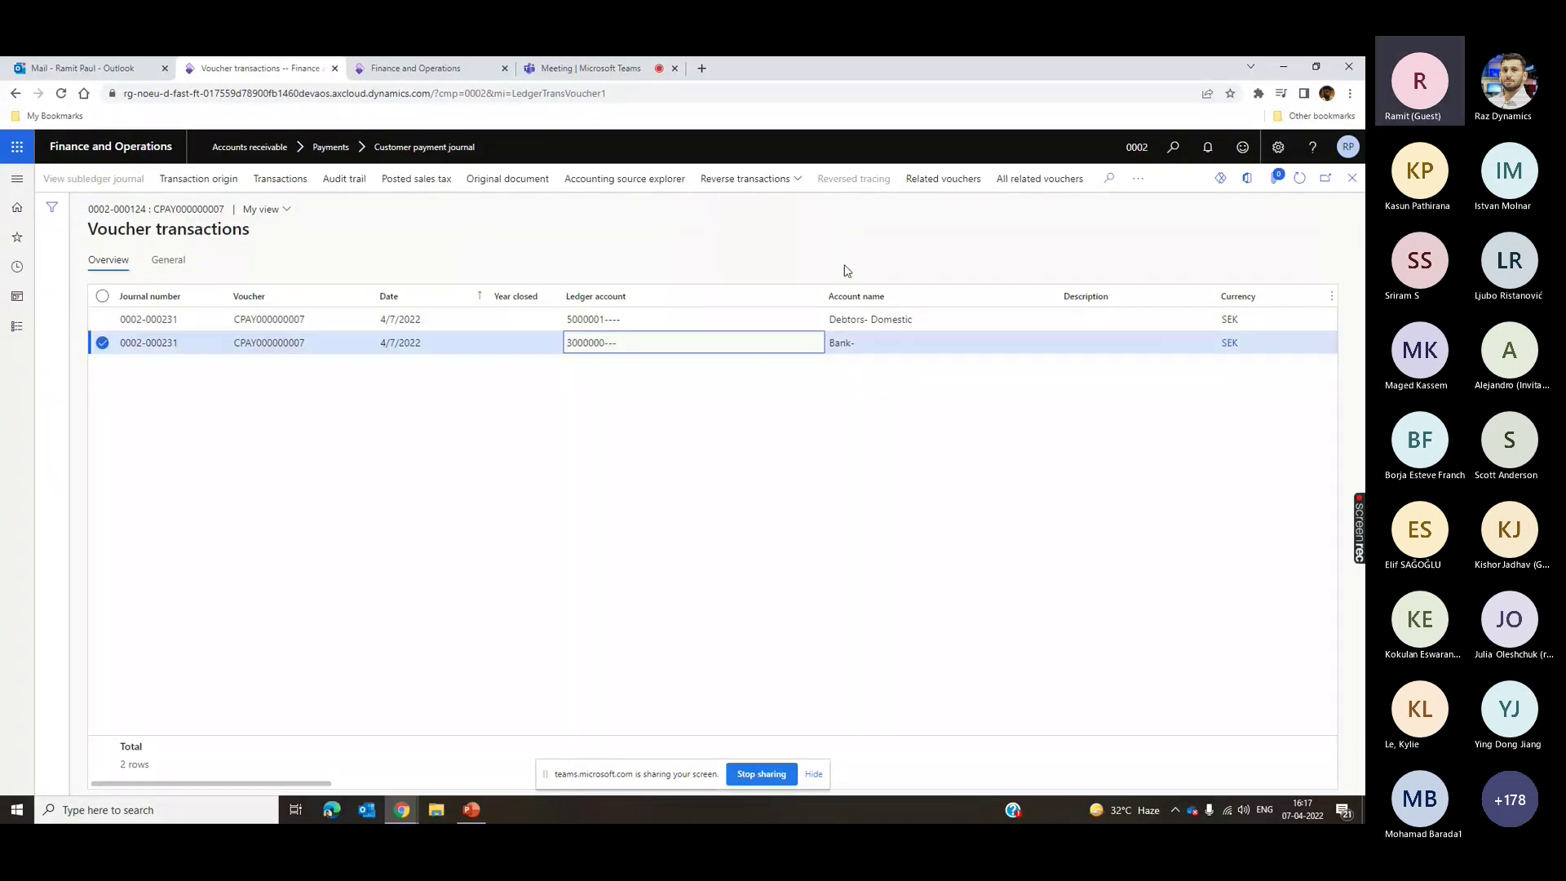
pyautogui.click(938, 181)
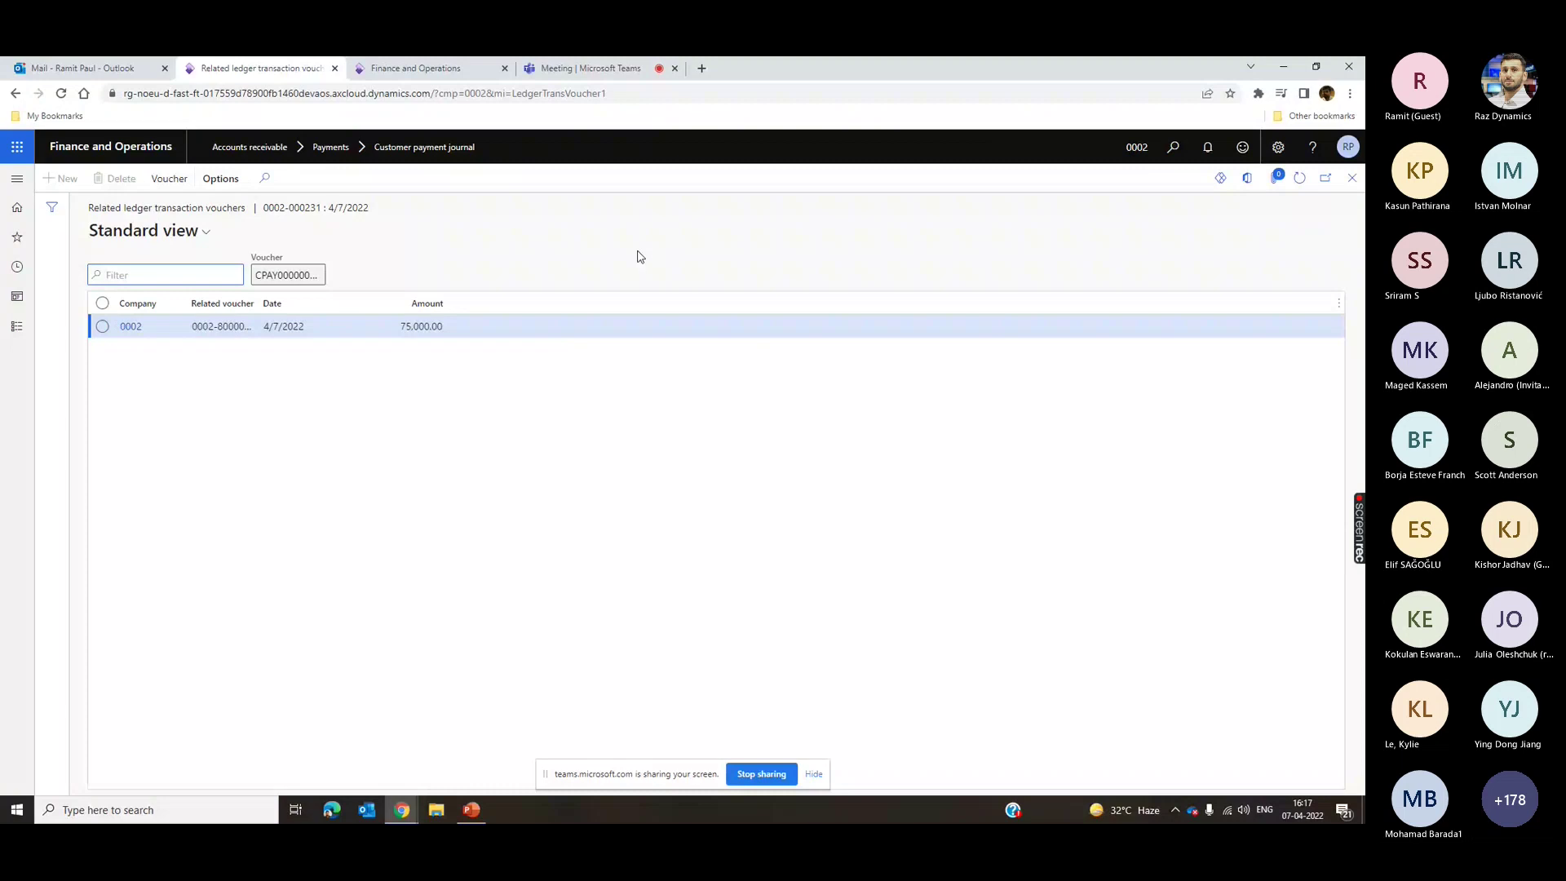
pyautogui.click(438, 326)
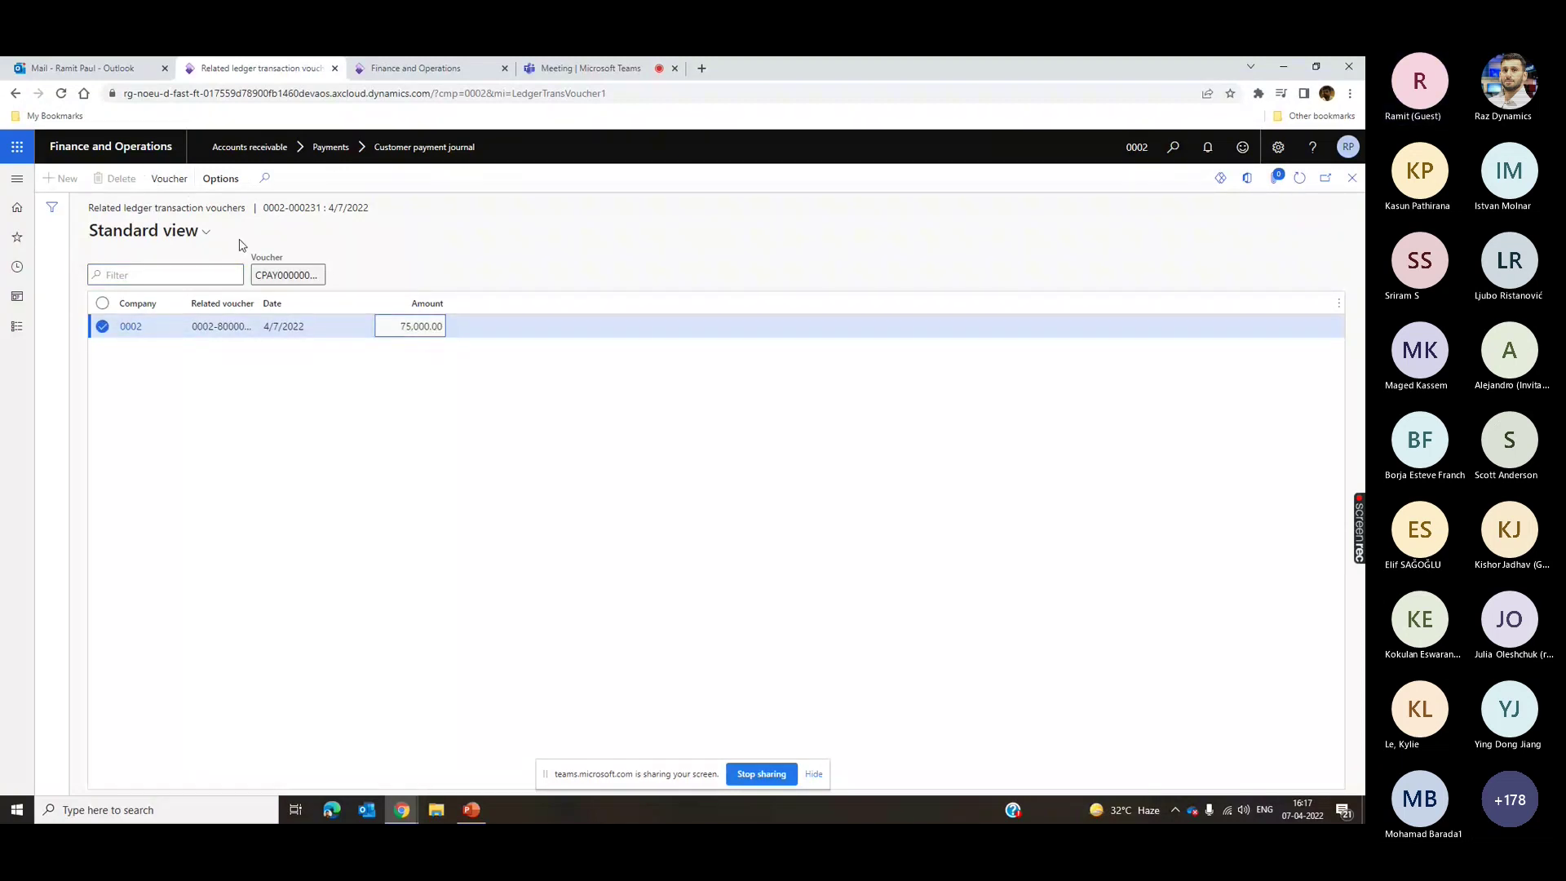
pyautogui.click(170, 178)
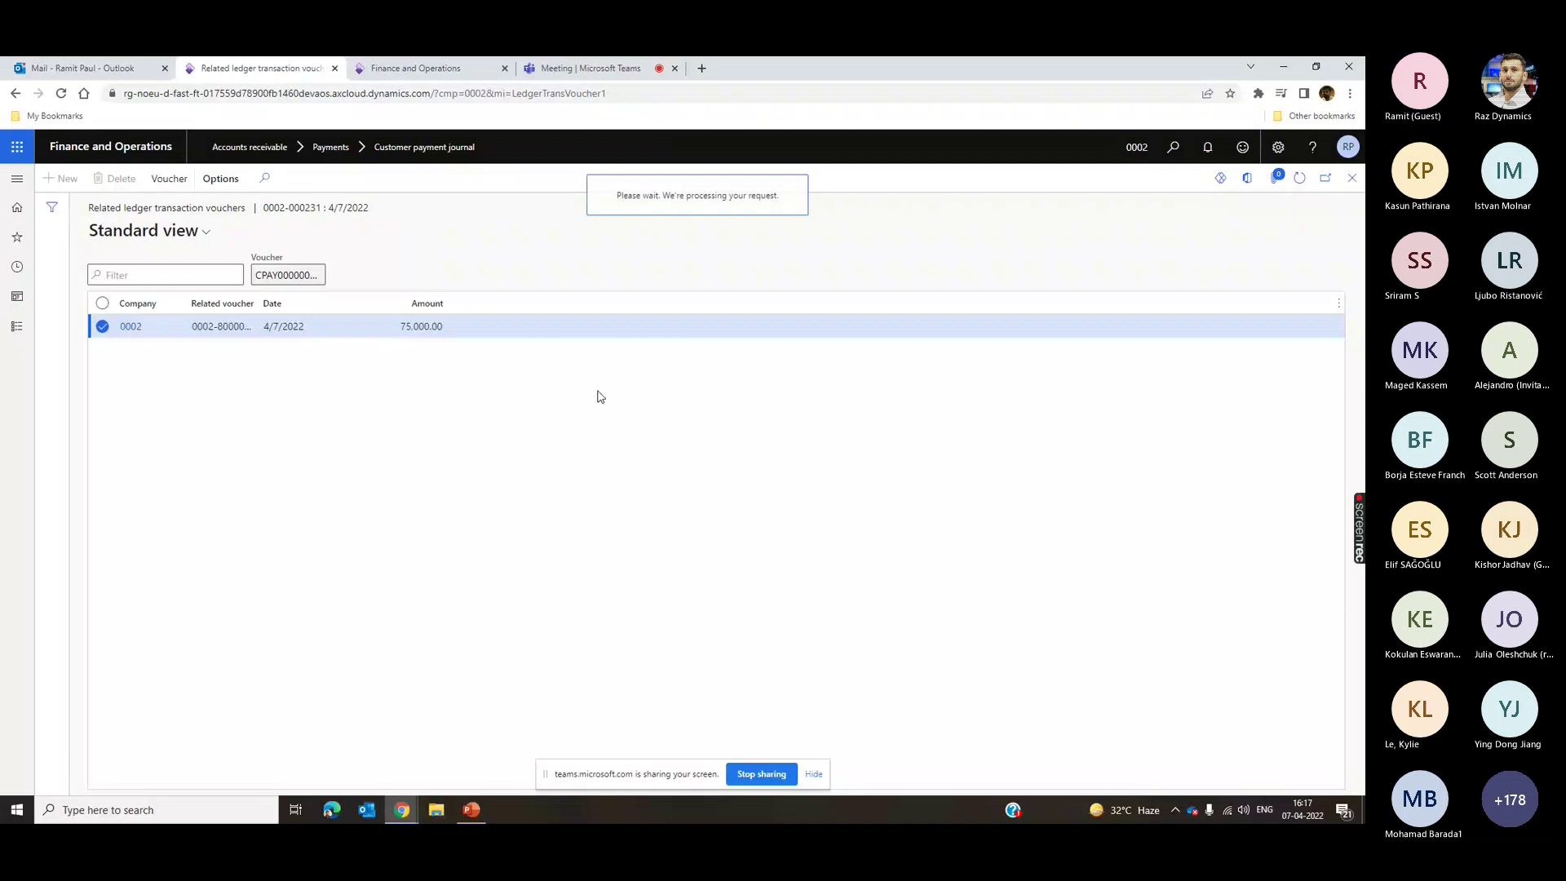
# - Examine the related voucher's ledger accounts, amounts and posting types on both transaction lines
pyautogui.click(596, 341)
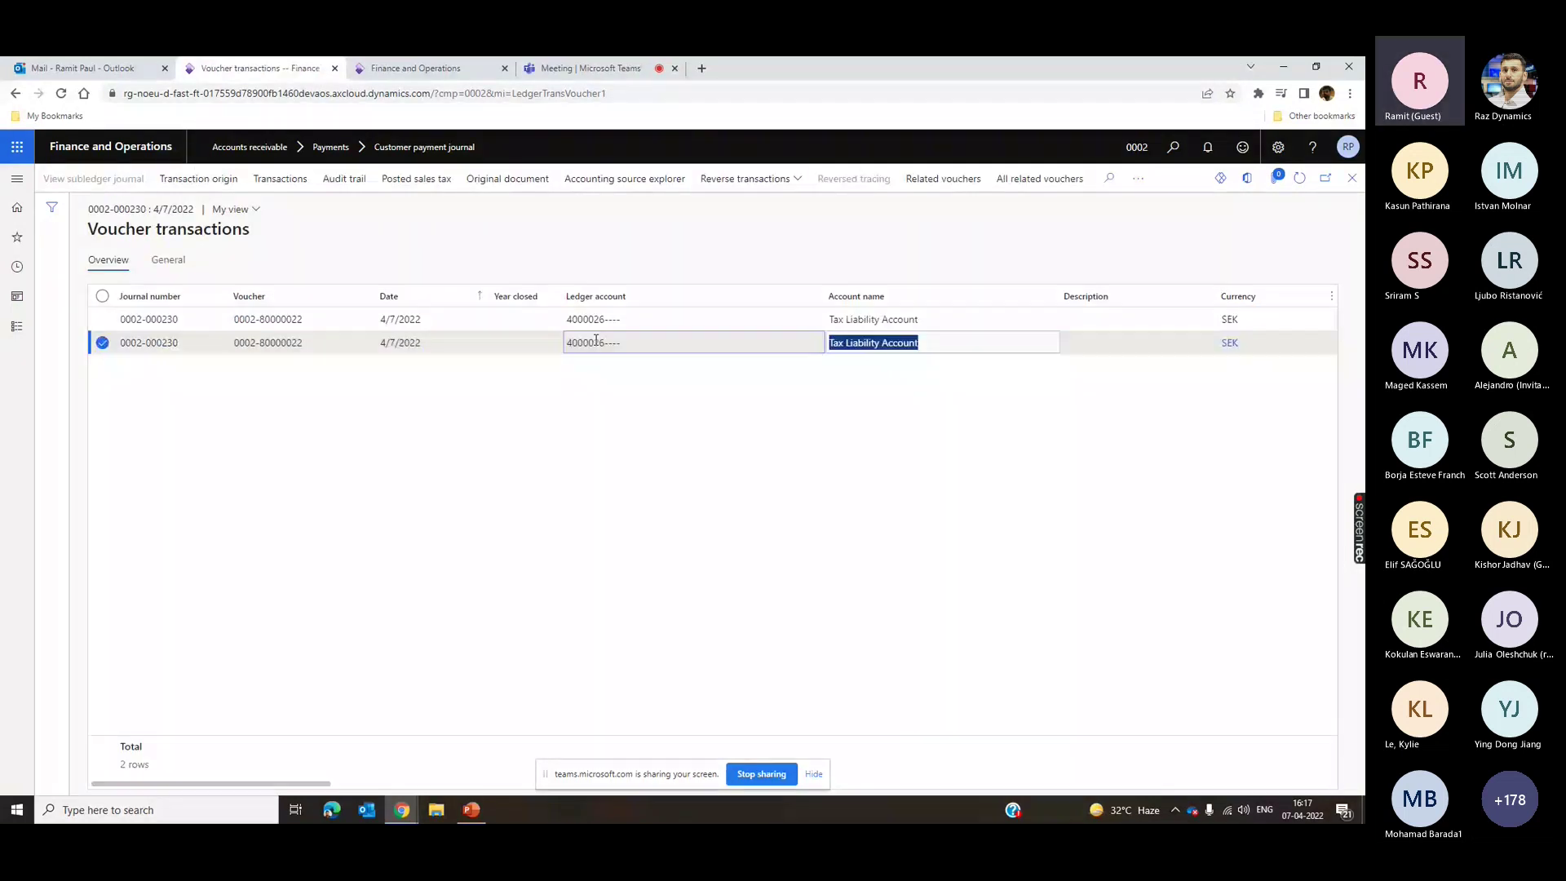
pyautogui.press('Tab')
pyautogui.press('Tab')
pyautogui.press('Tab')
pyautogui.press('Tab')
pyautogui.press('Tab')
pyautogui.press('Tab')
pyautogui.press('Tab')
pyautogui.press('Tab')
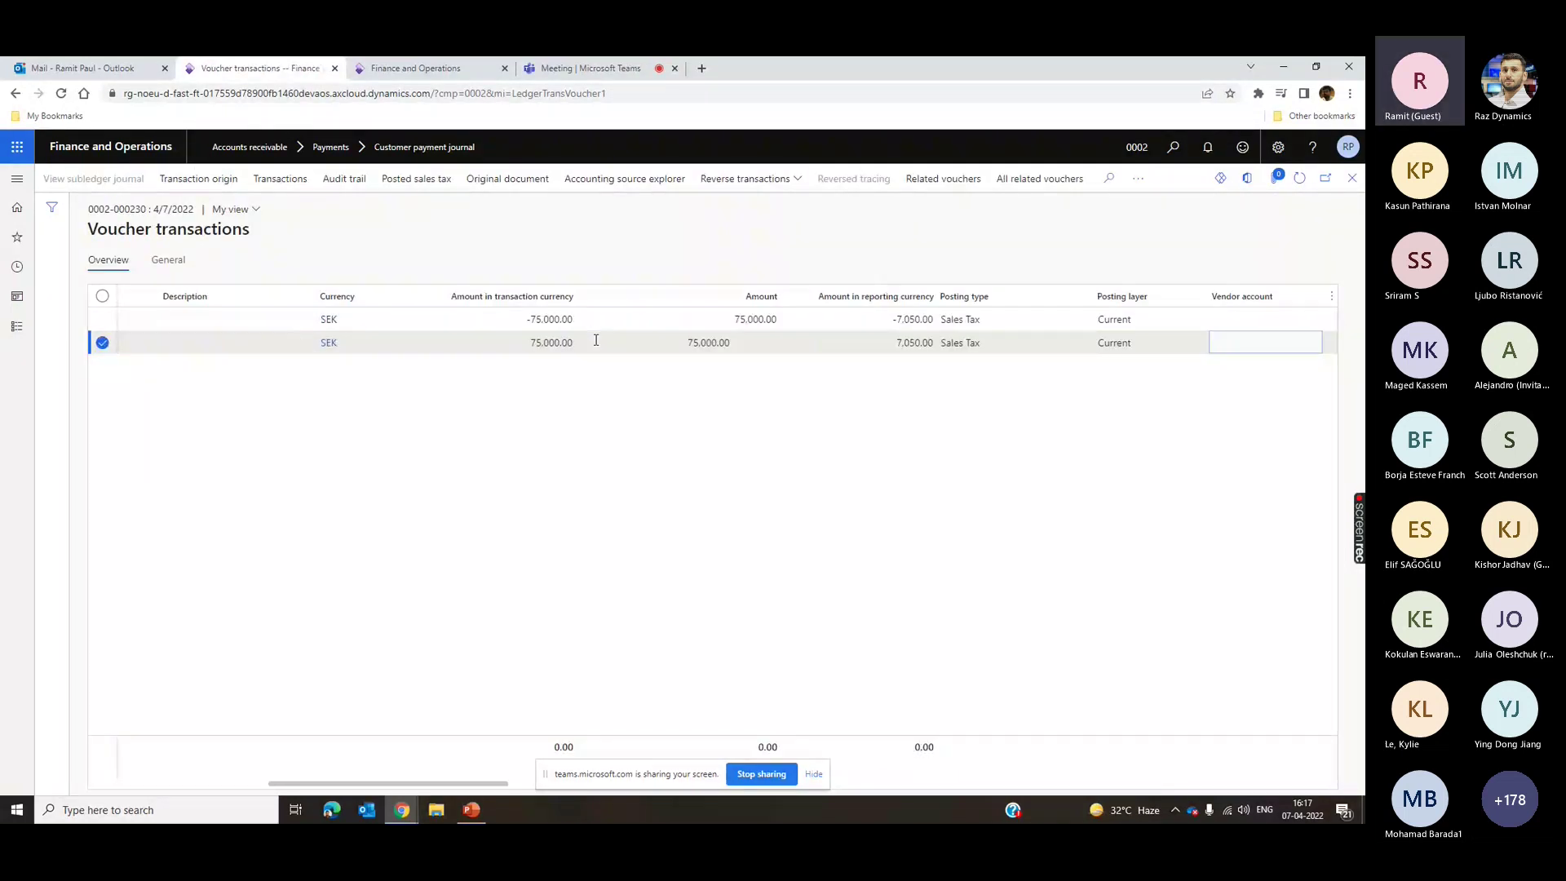
pyautogui.press('Tab')
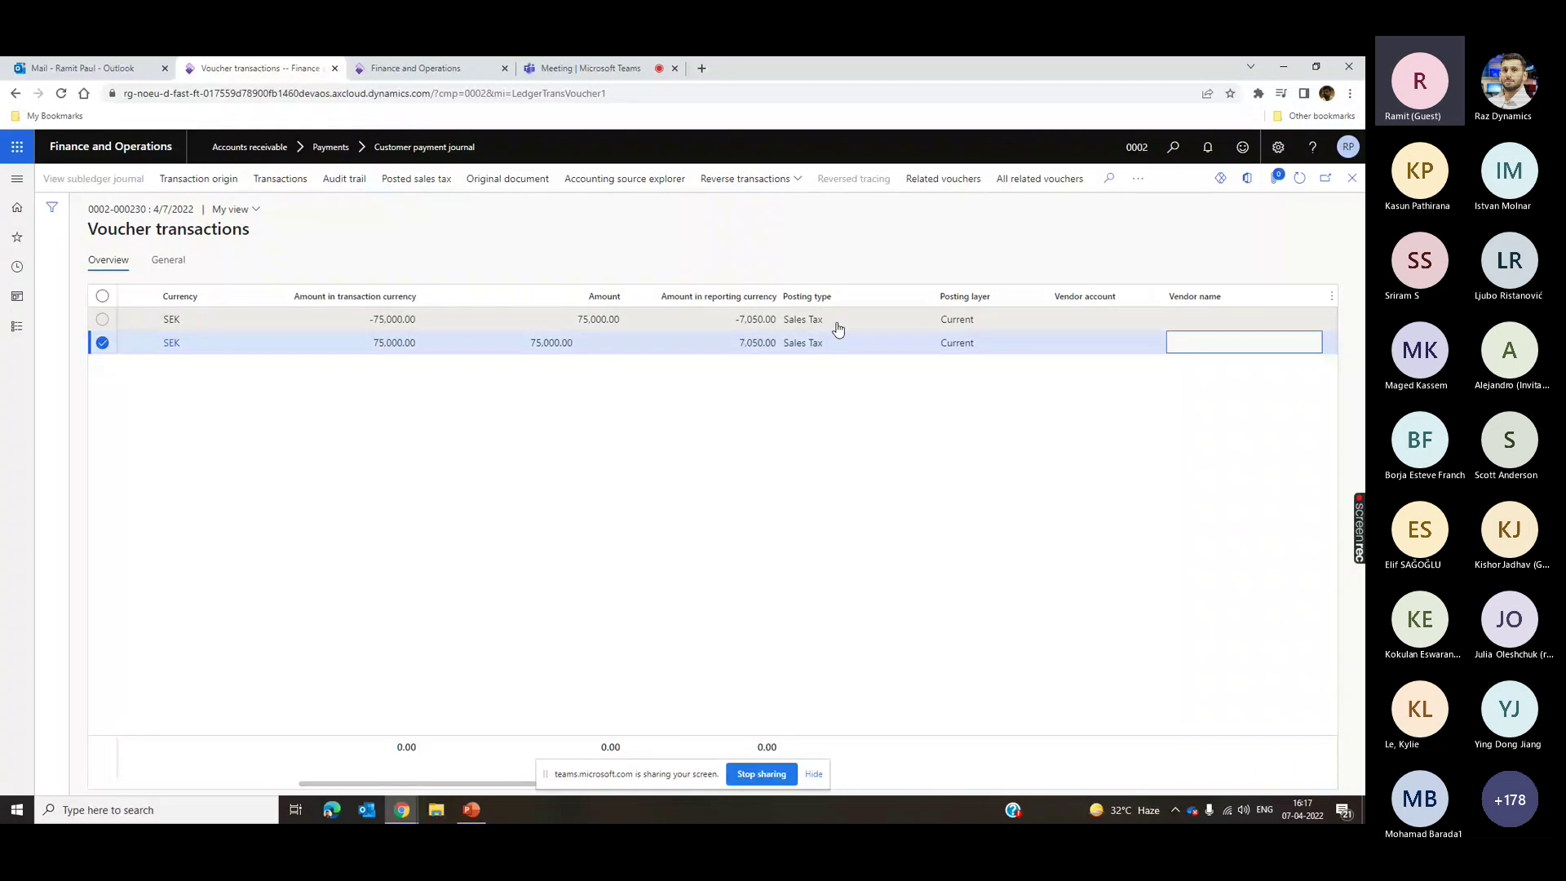
pyautogui.click(836, 325)
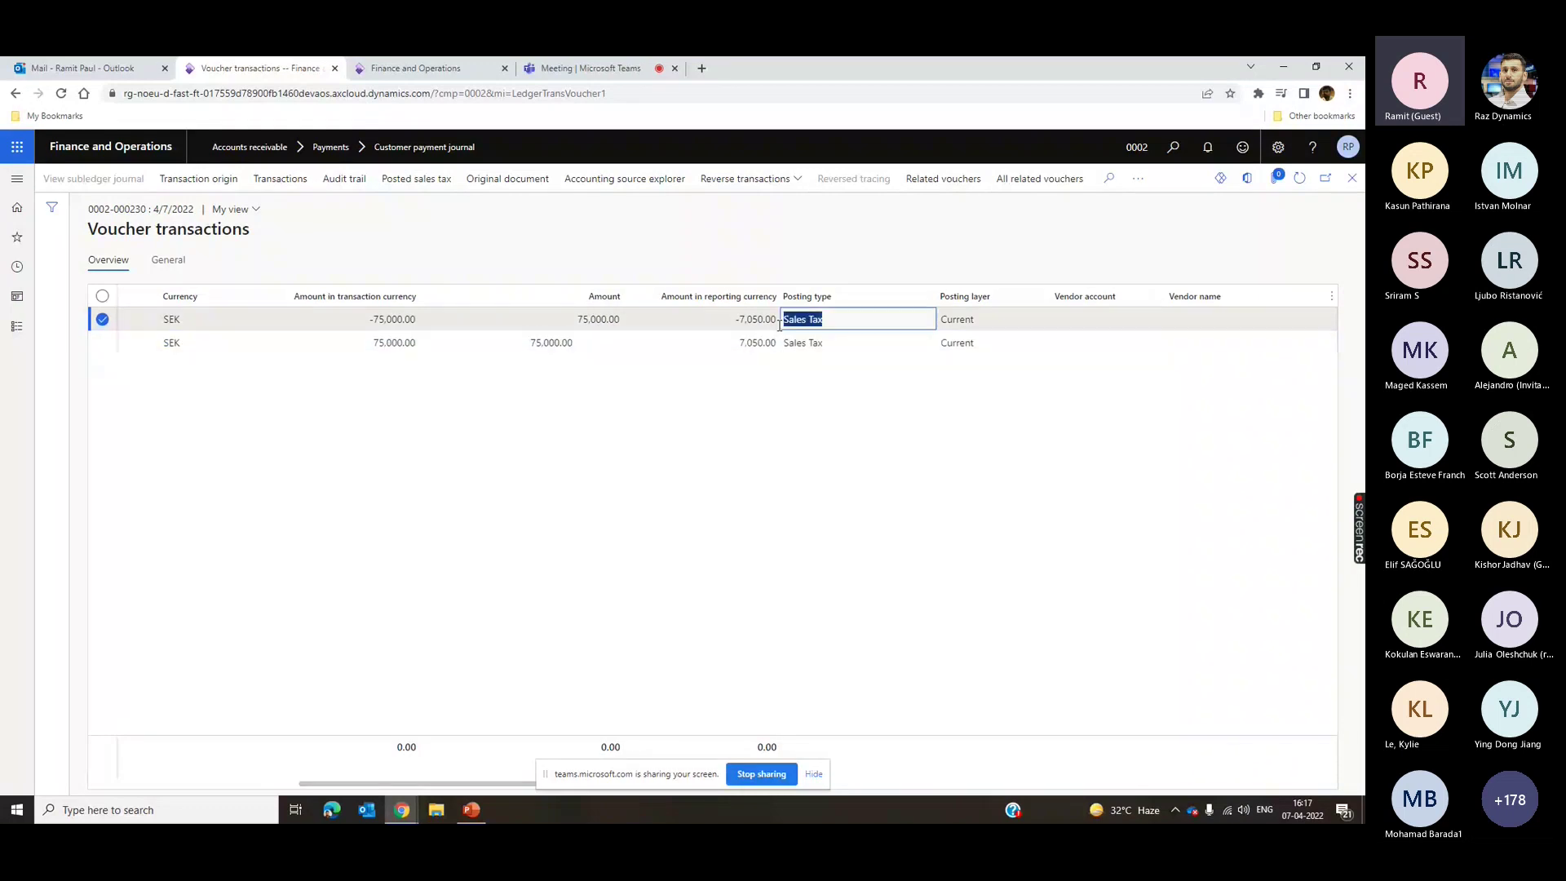
pyautogui.click(822, 349)
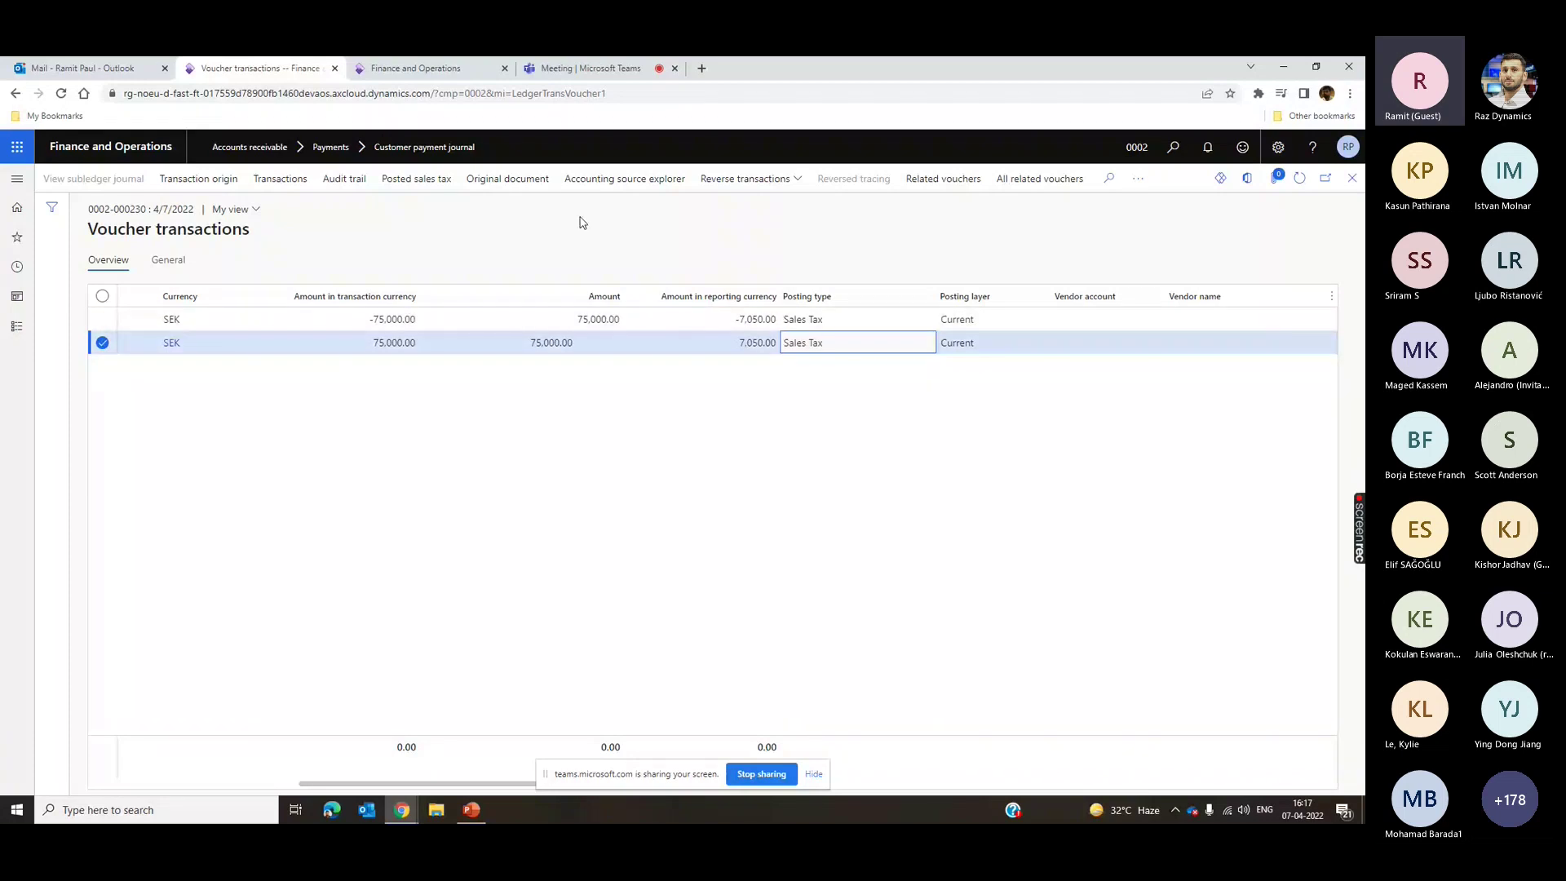
# - Inspect the related voucher's posted sales tax, comparing tax codes, directions and amounts of the Cond12% and 12% lines
pyautogui.click(414, 179)
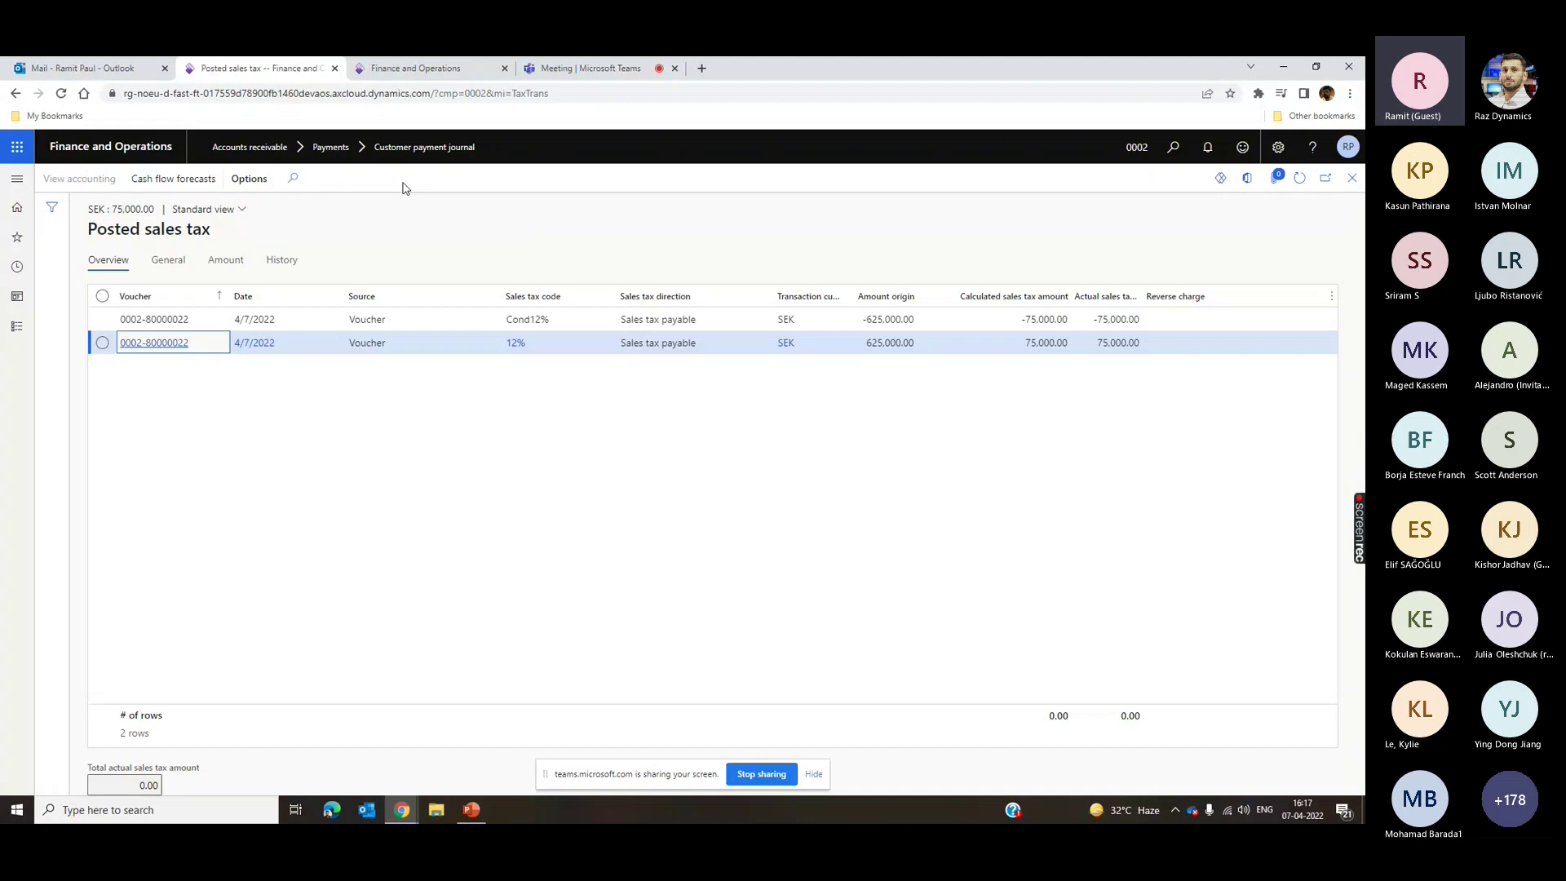
pyautogui.click(563, 340)
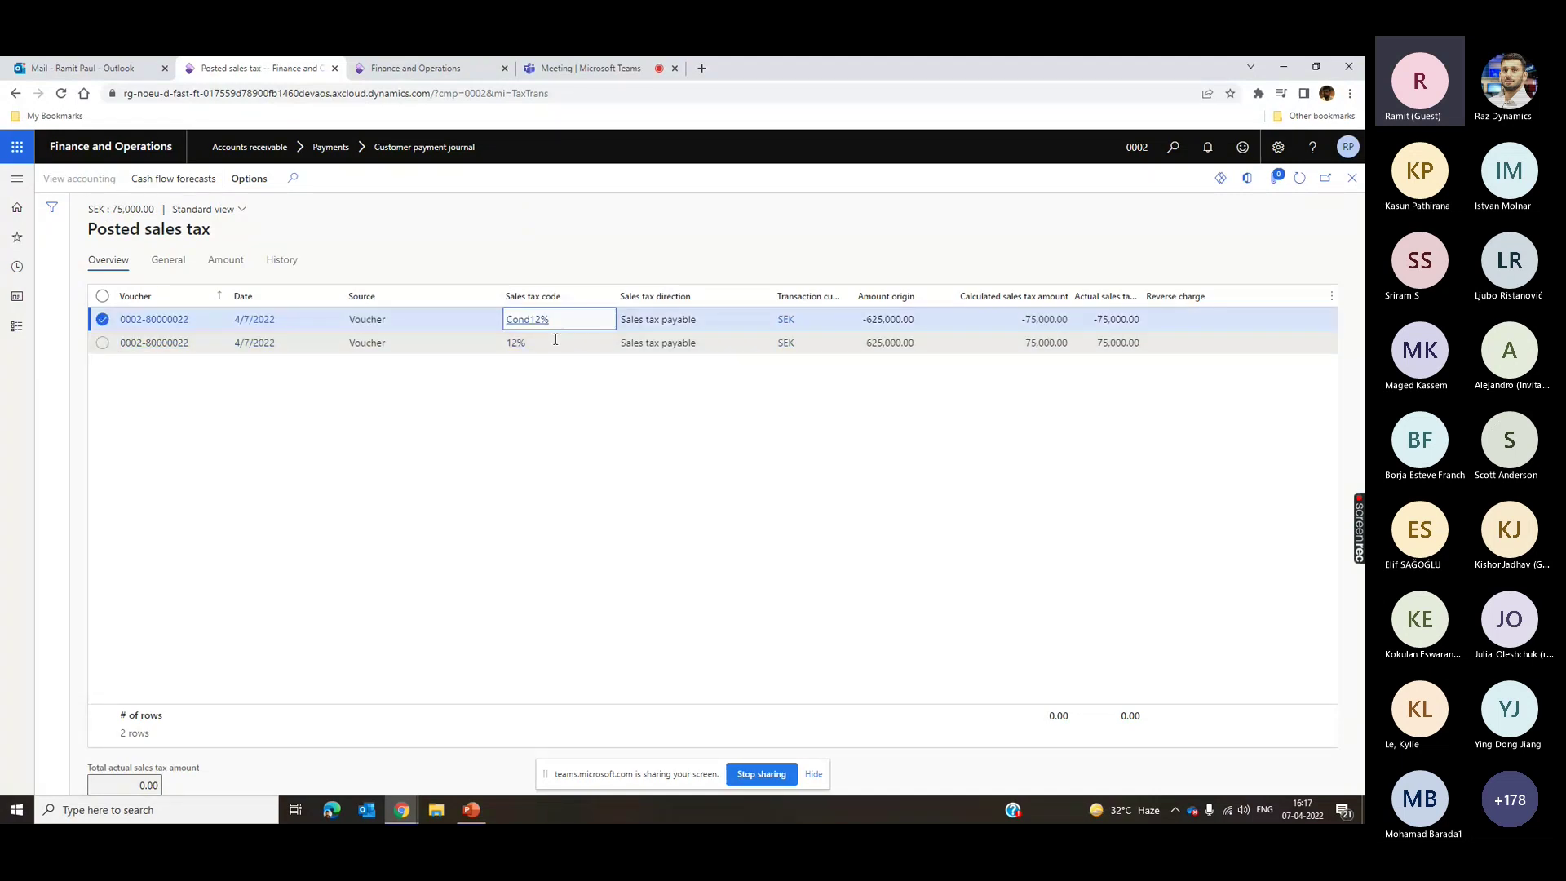
pyautogui.moveTo(578, 317)
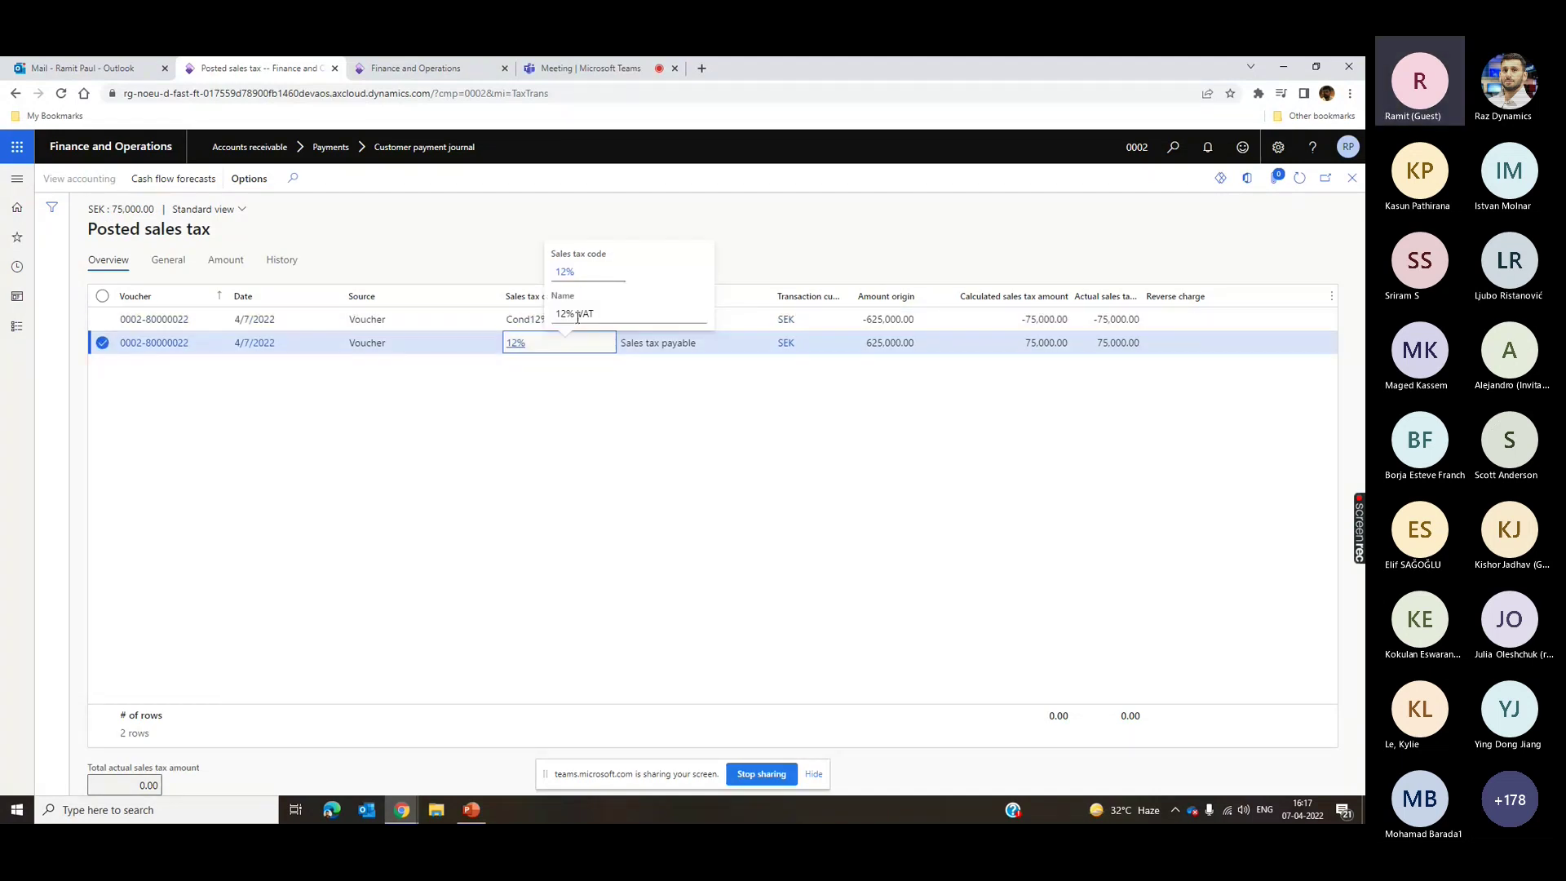
pyautogui.moveTo(549, 319); pyautogui.dragTo(503, 322)
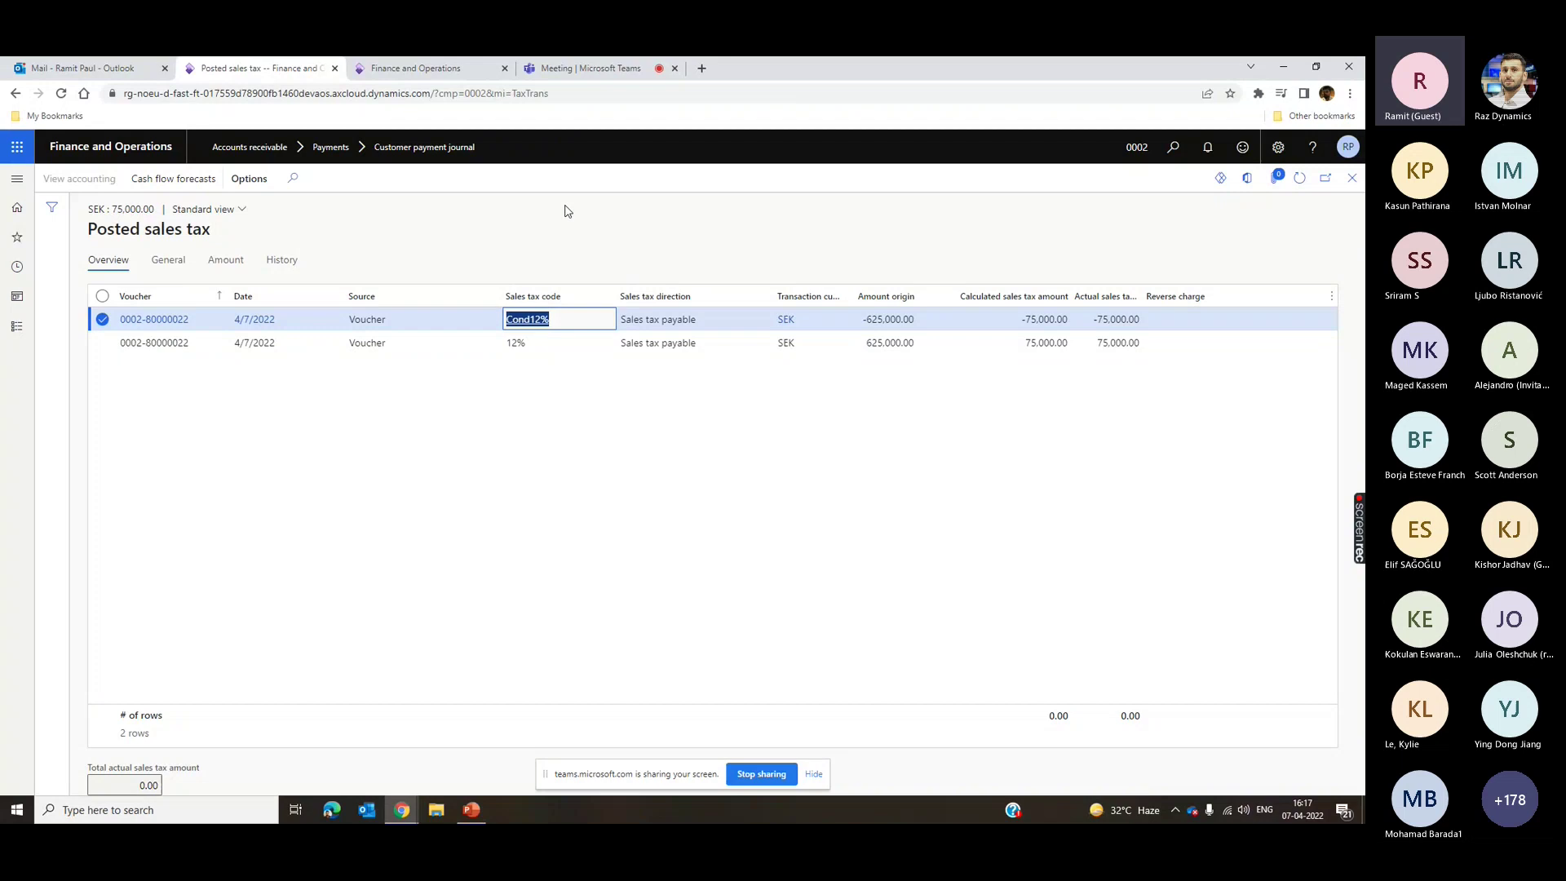
pyautogui.click(565, 343)
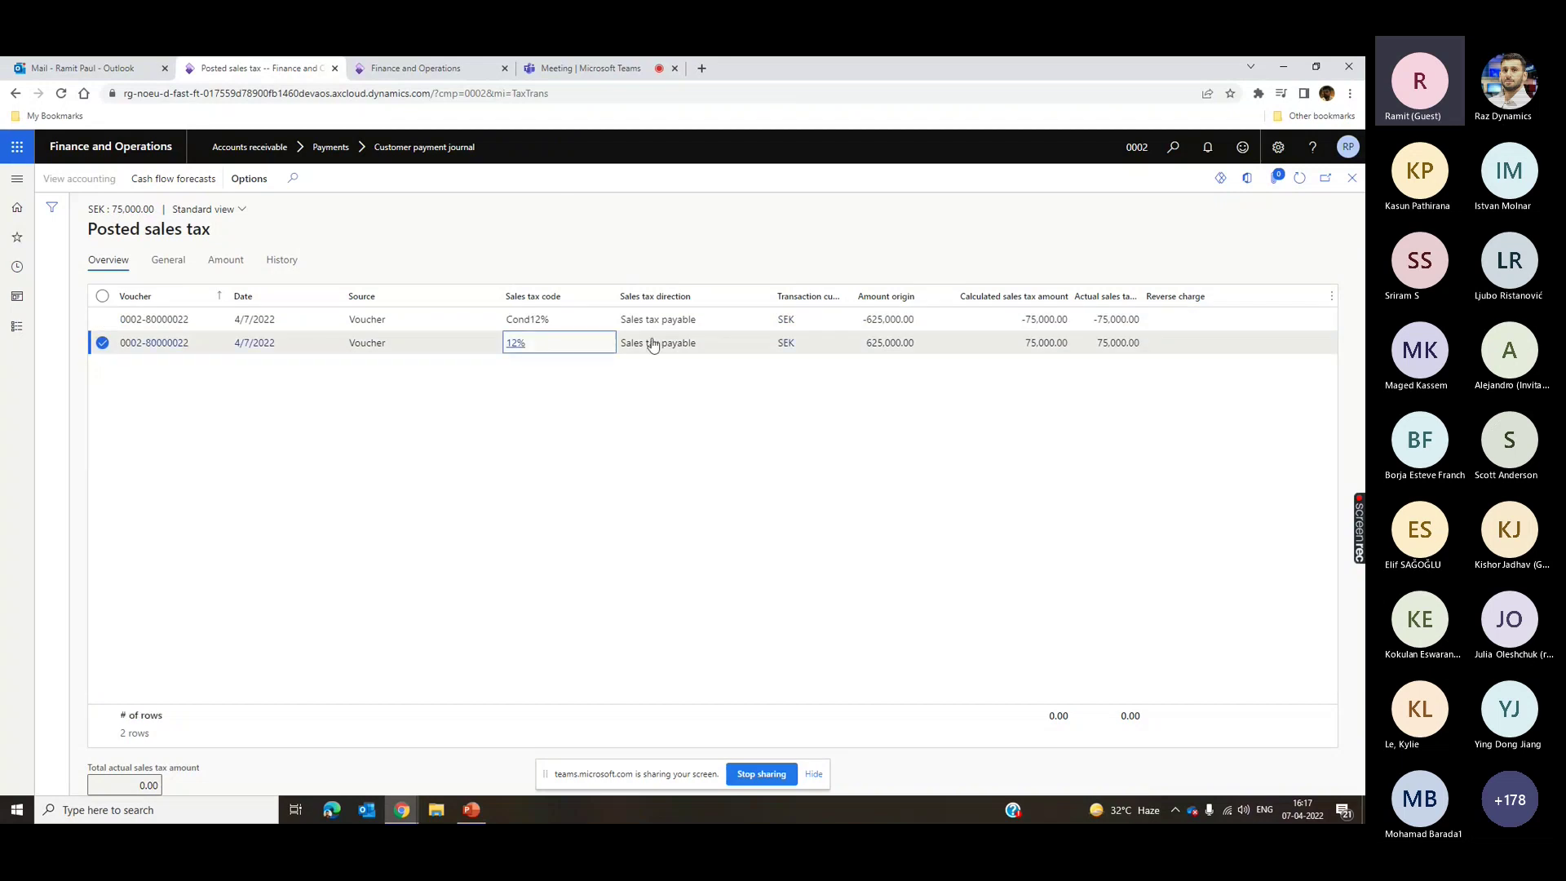
pyautogui.click(678, 346)
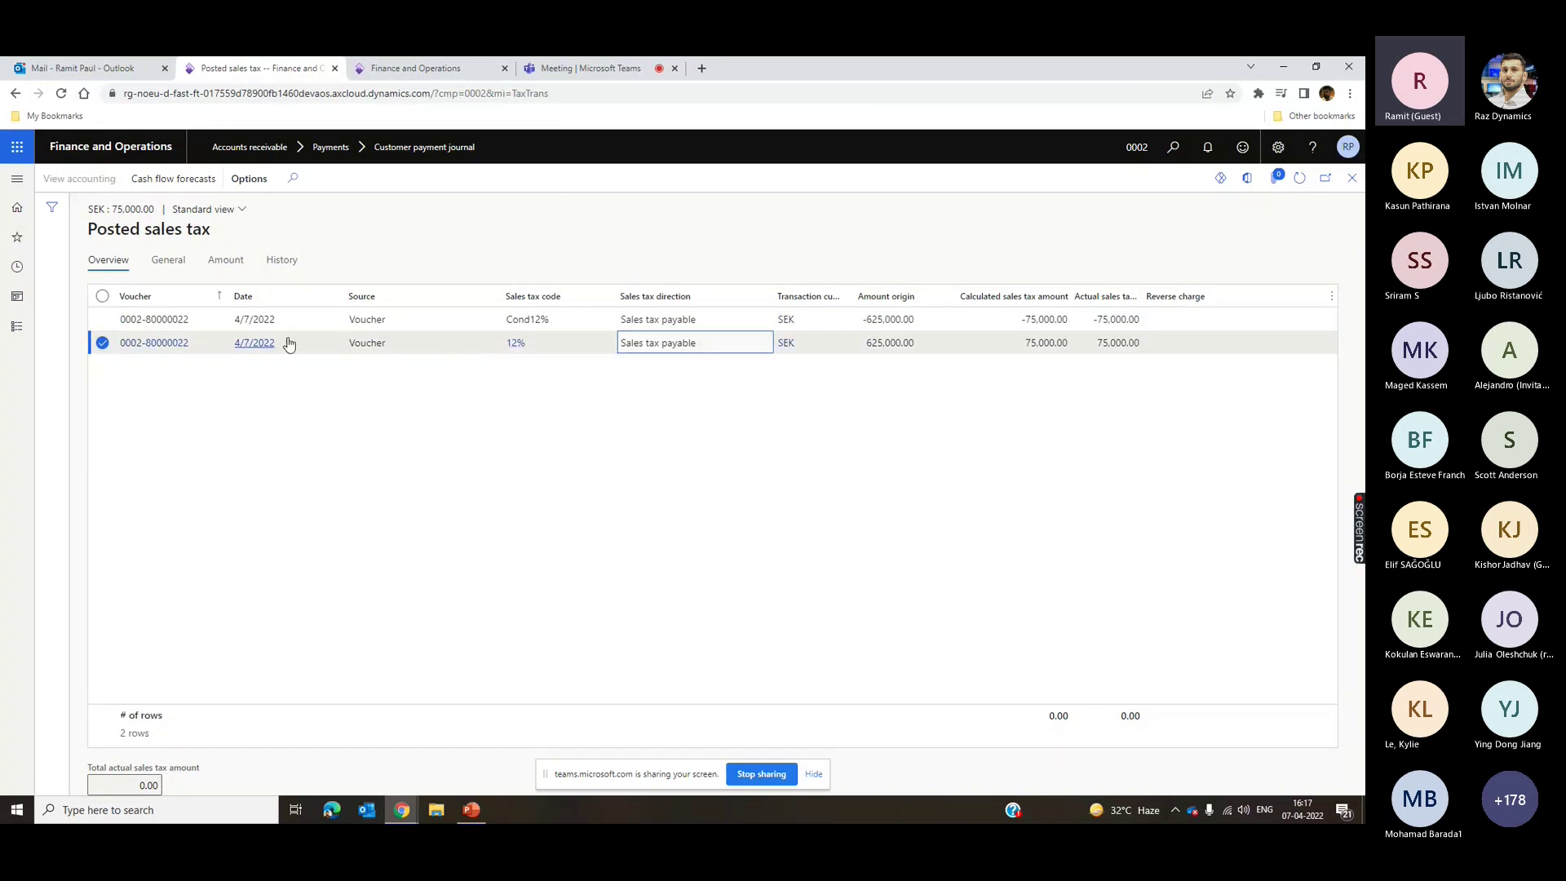
pyautogui.click(578, 317)
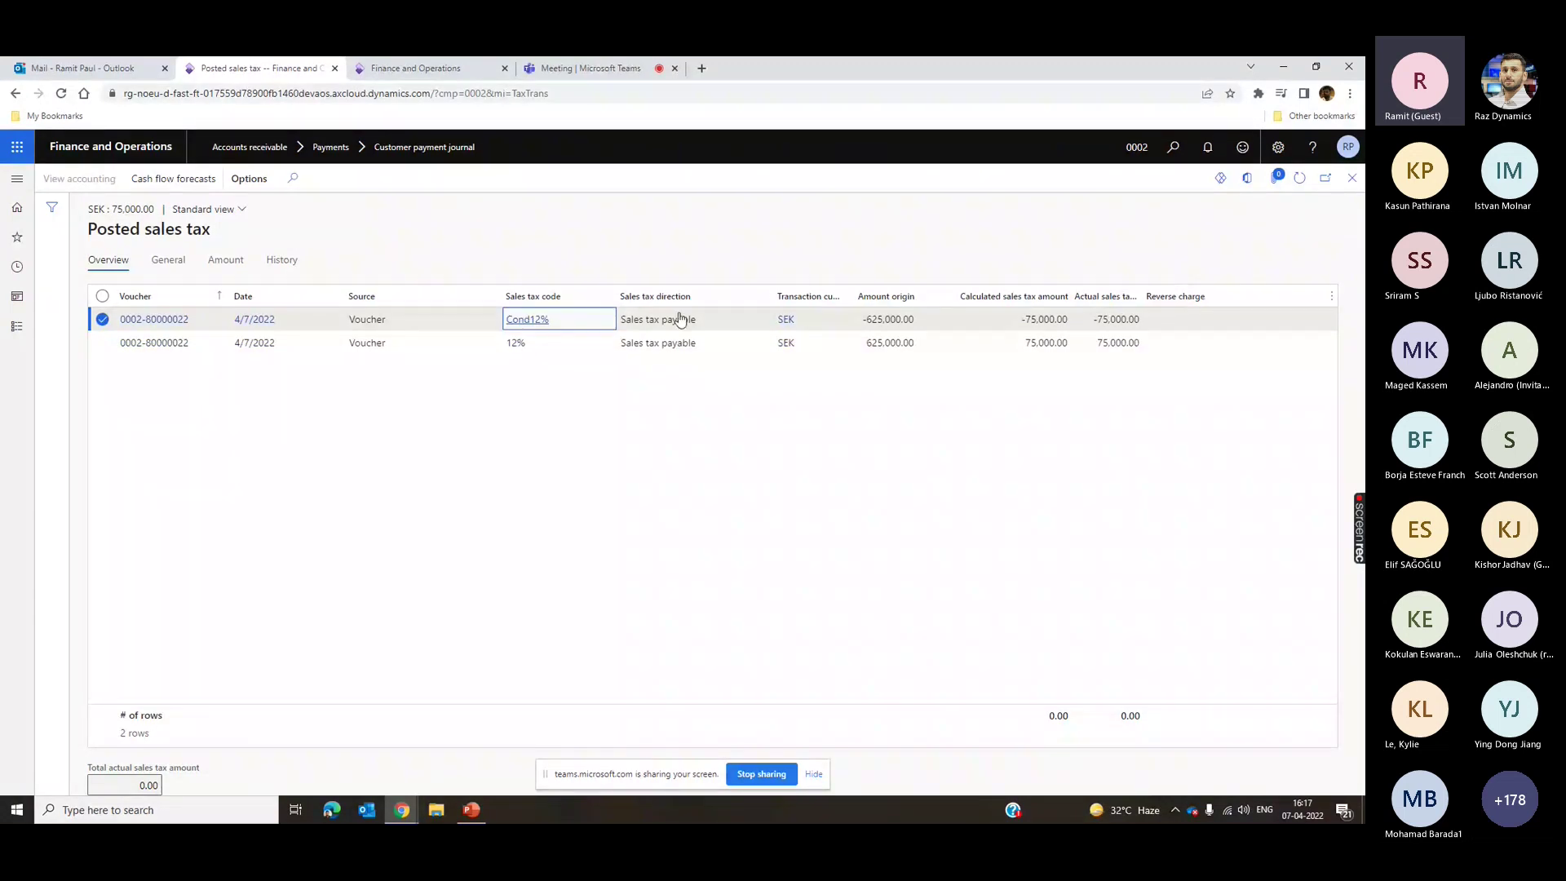
pyautogui.moveTo(681, 318); pyautogui.dragTo(698, 319)
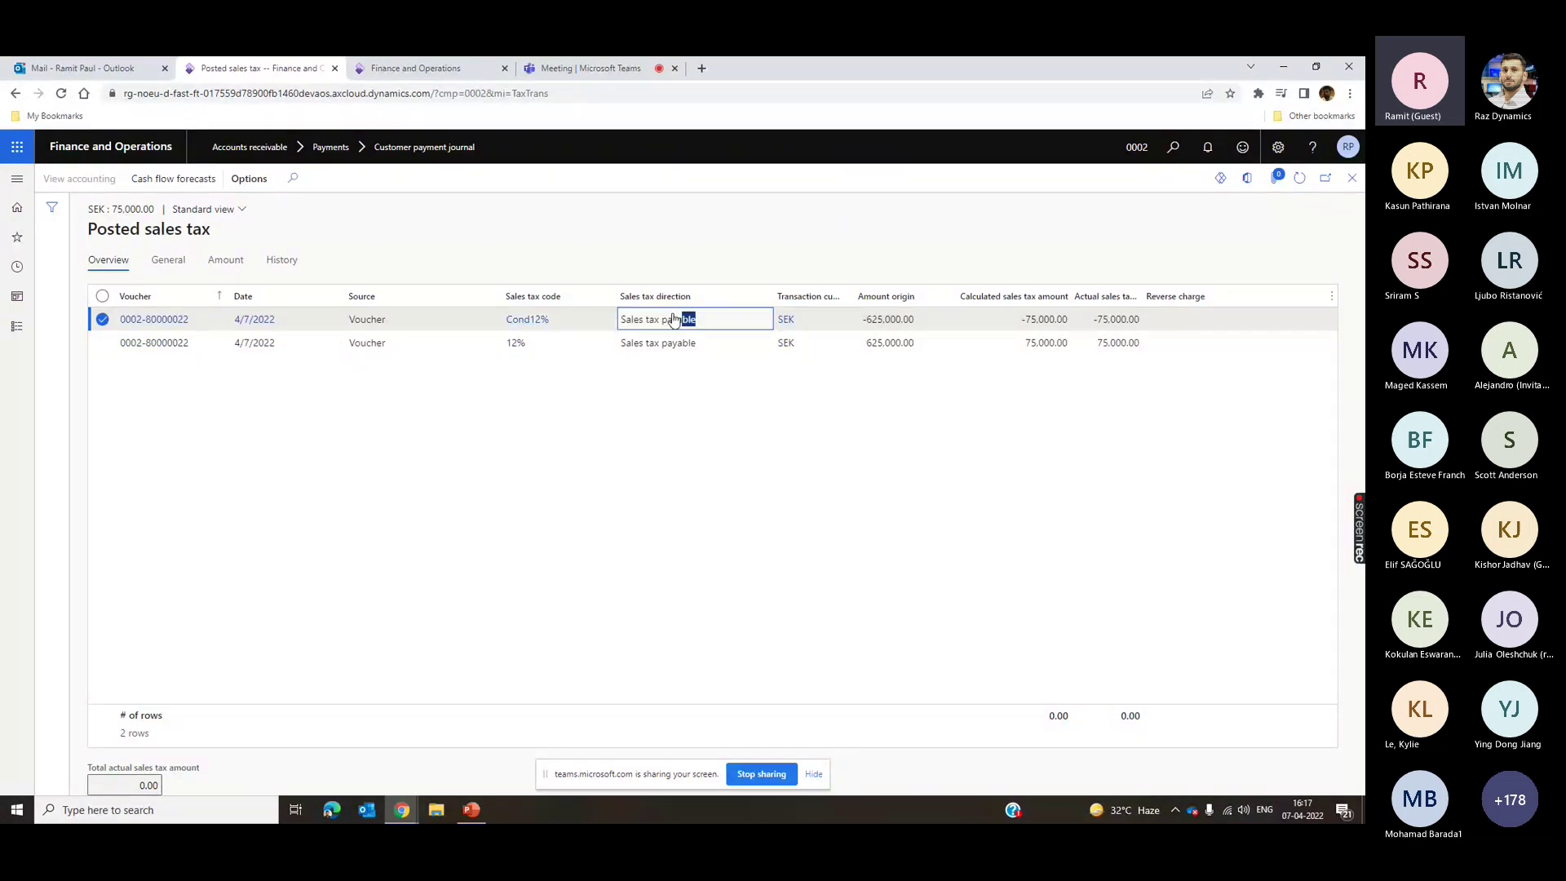
pyautogui.click(568, 350)
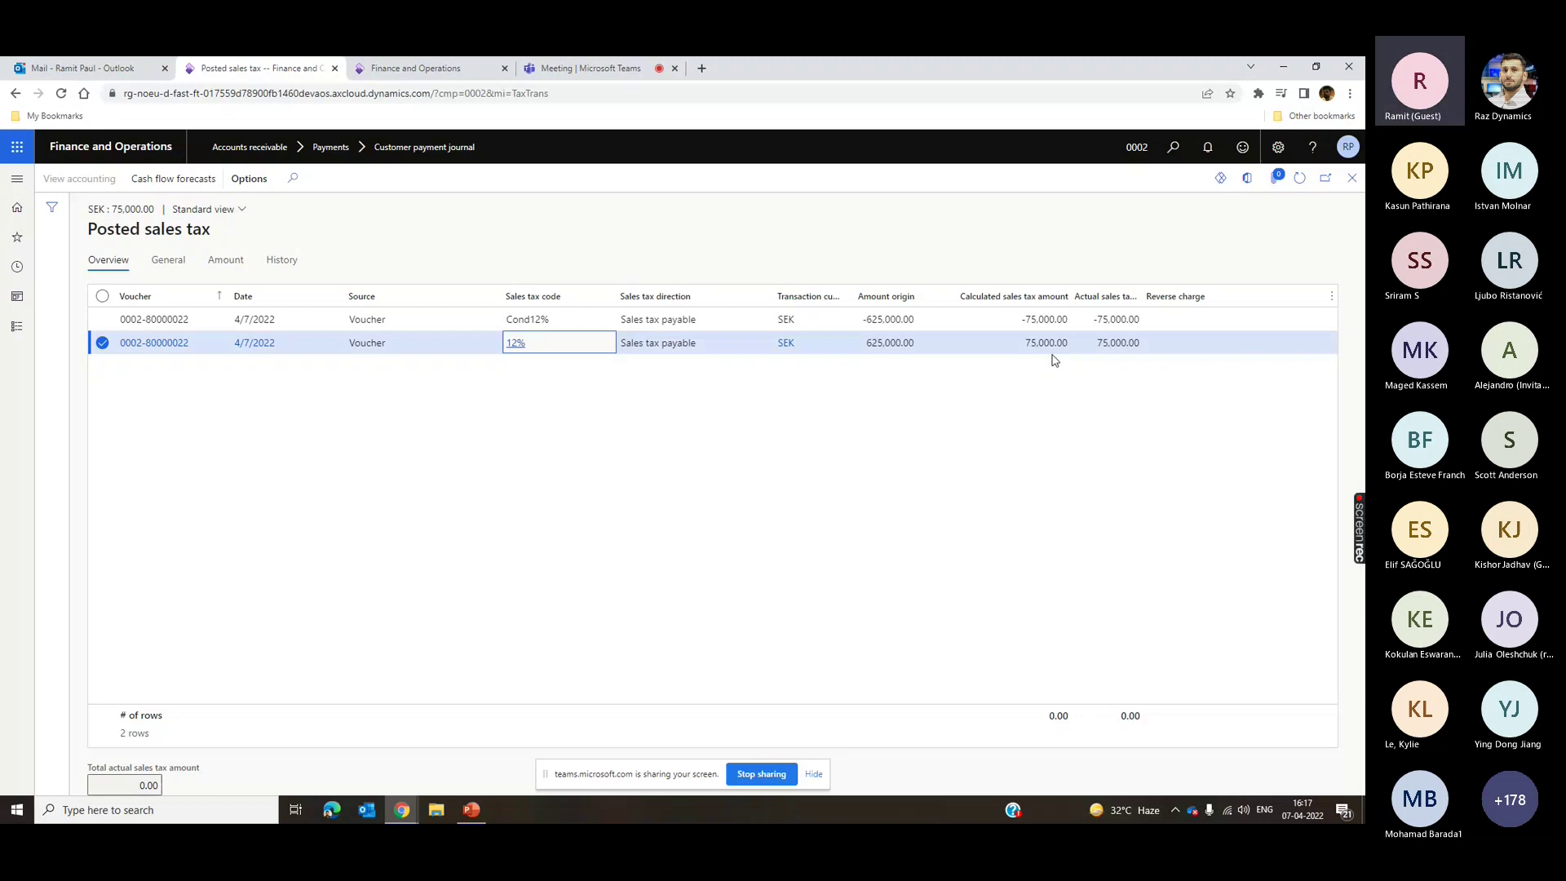
pyautogui.press('Escape')
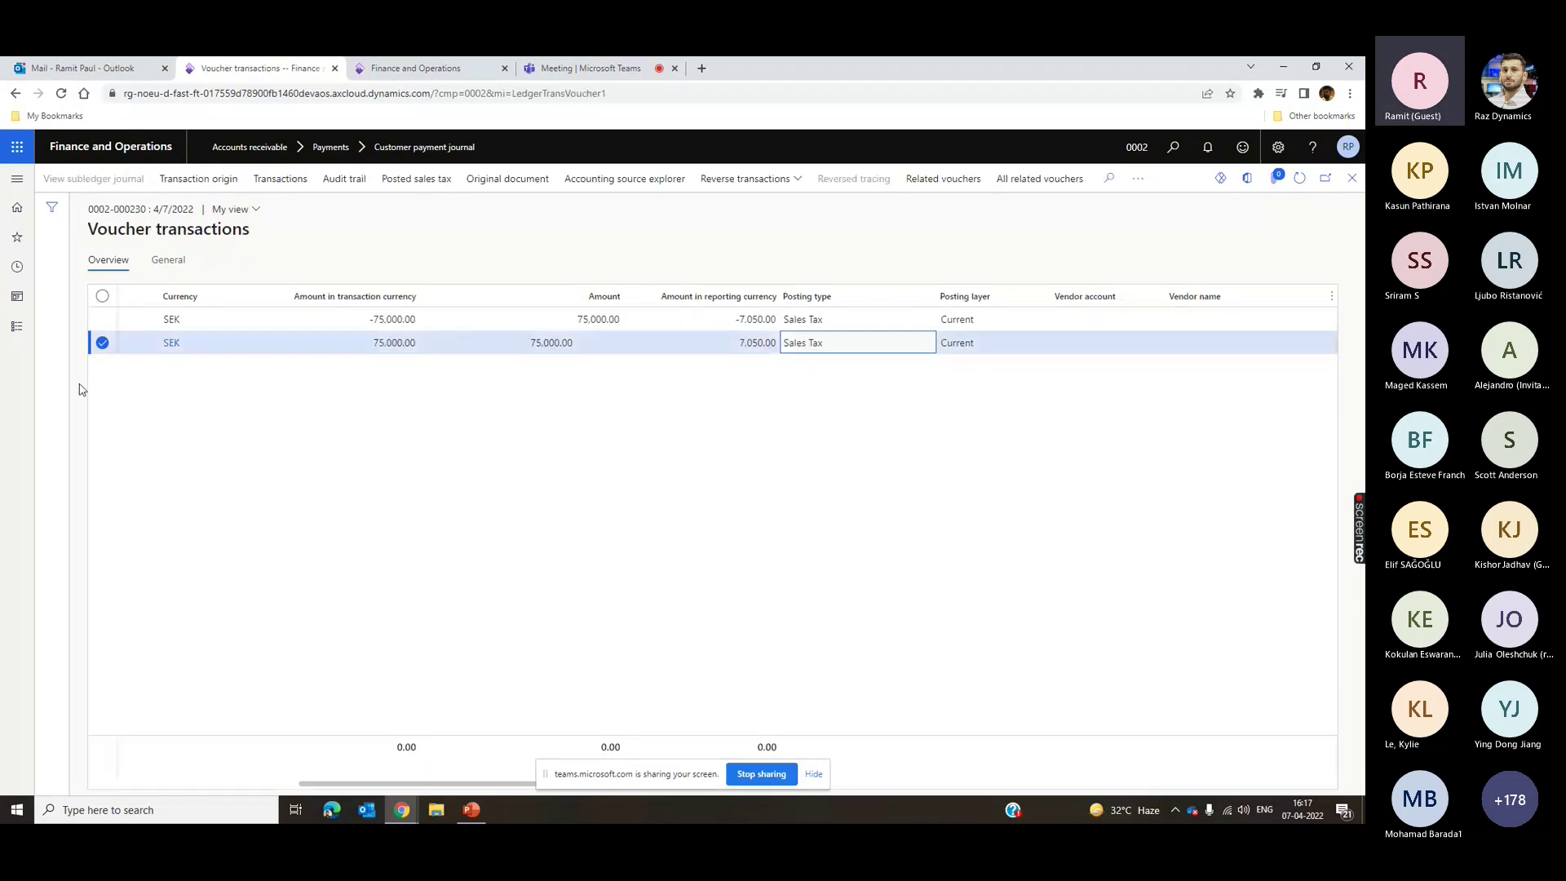
# - Open the sales tax codes in the Tax module and bring up the posted sales tax for the 12% VAT code
pyautogui.click(16, 327)
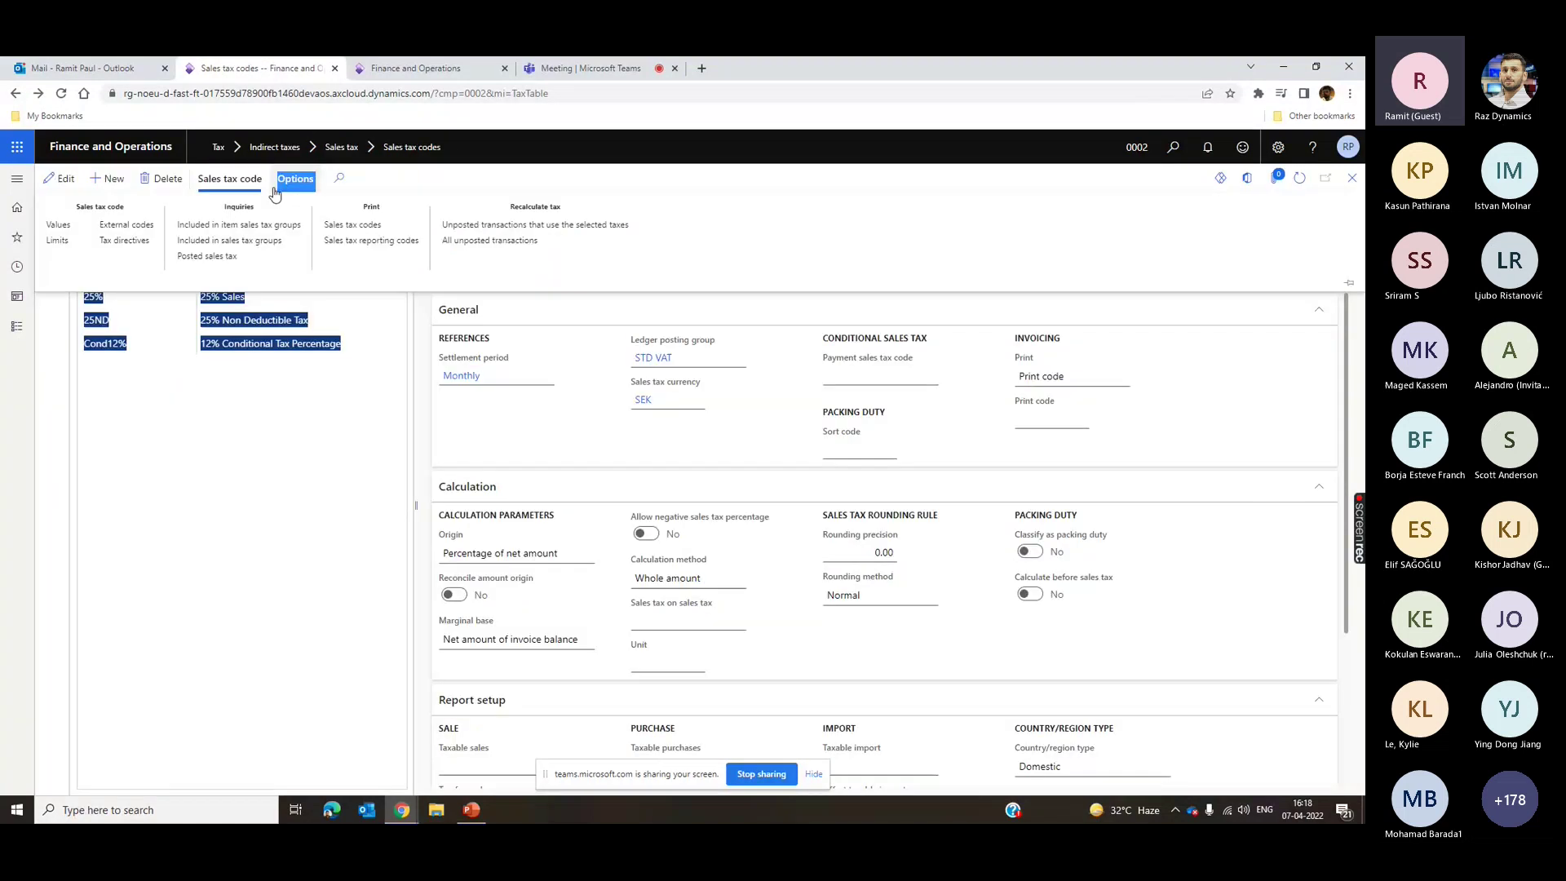
pyautogui.click(232, 178)
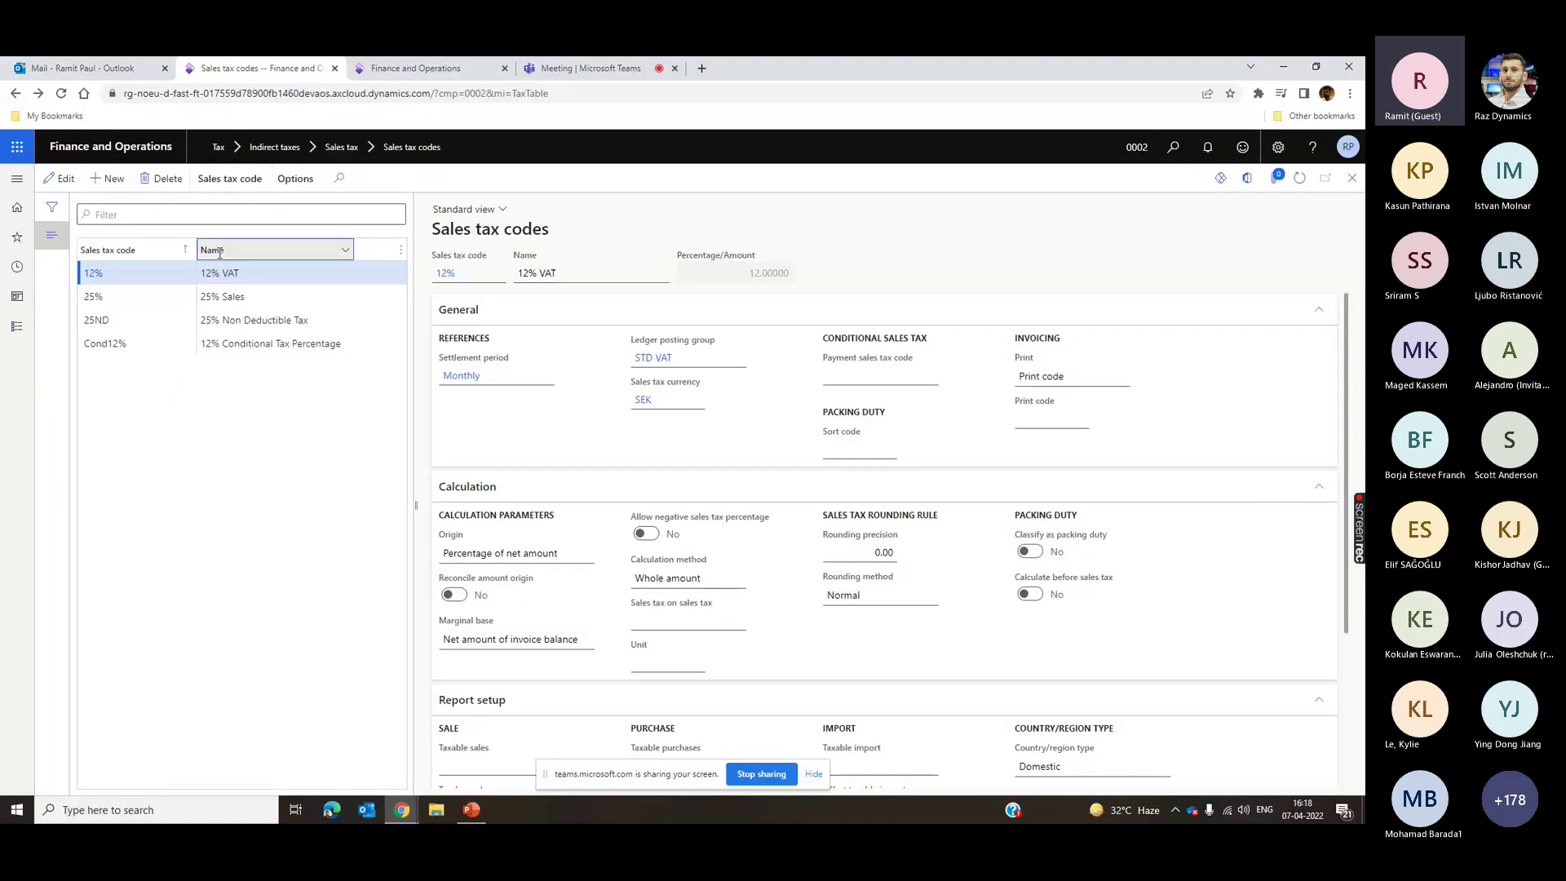
pyautogui.click(220, 253)
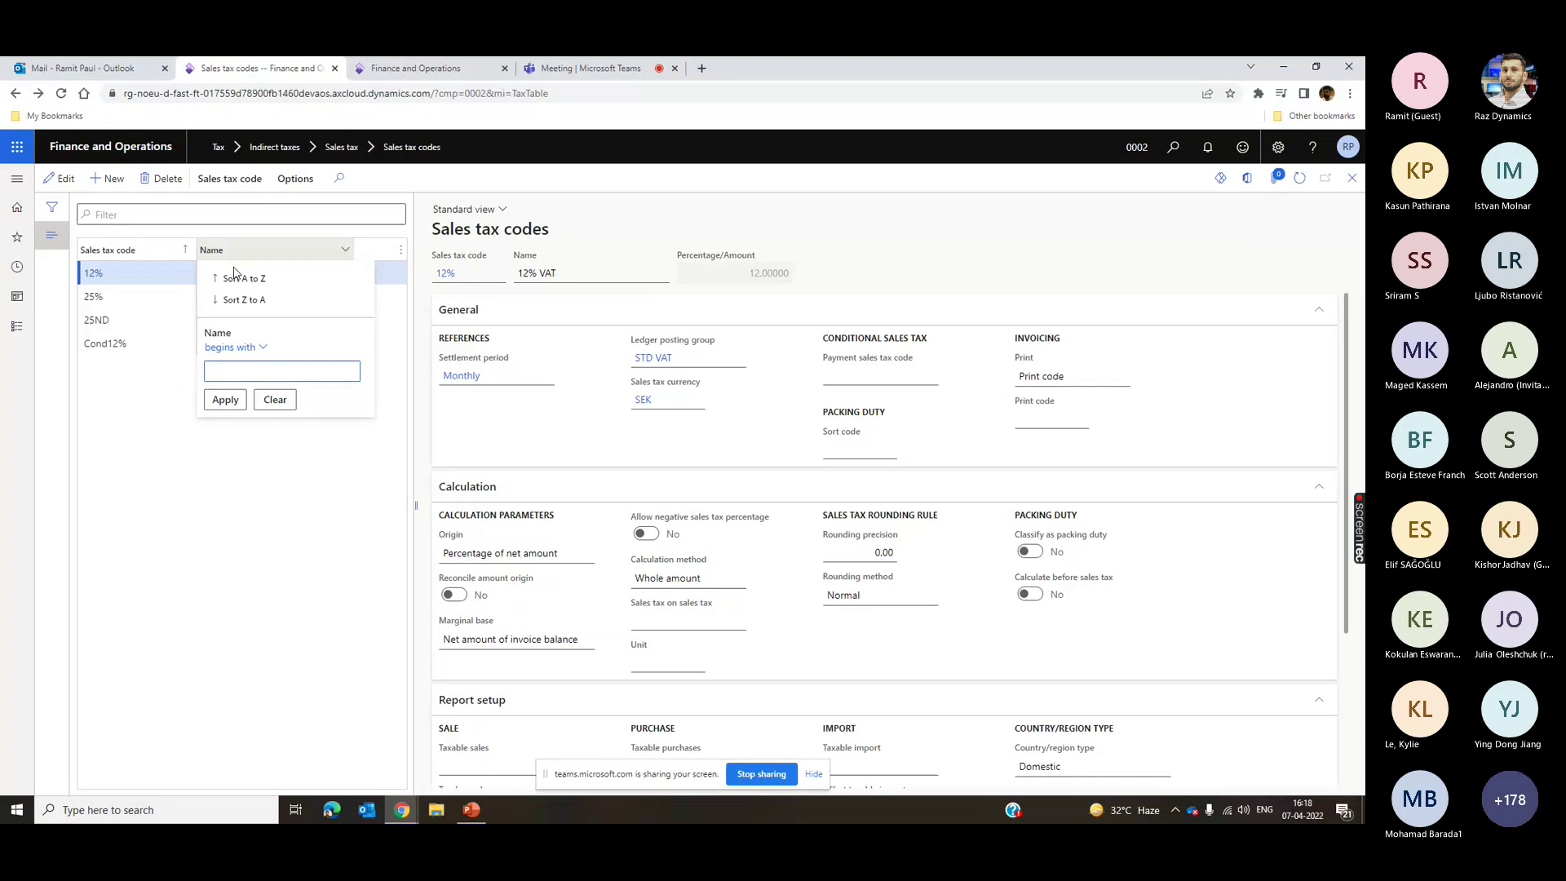
pyautogui.click(242, 192)
pyautogui.click(242, 192)
pyautogui.click(228, 267)
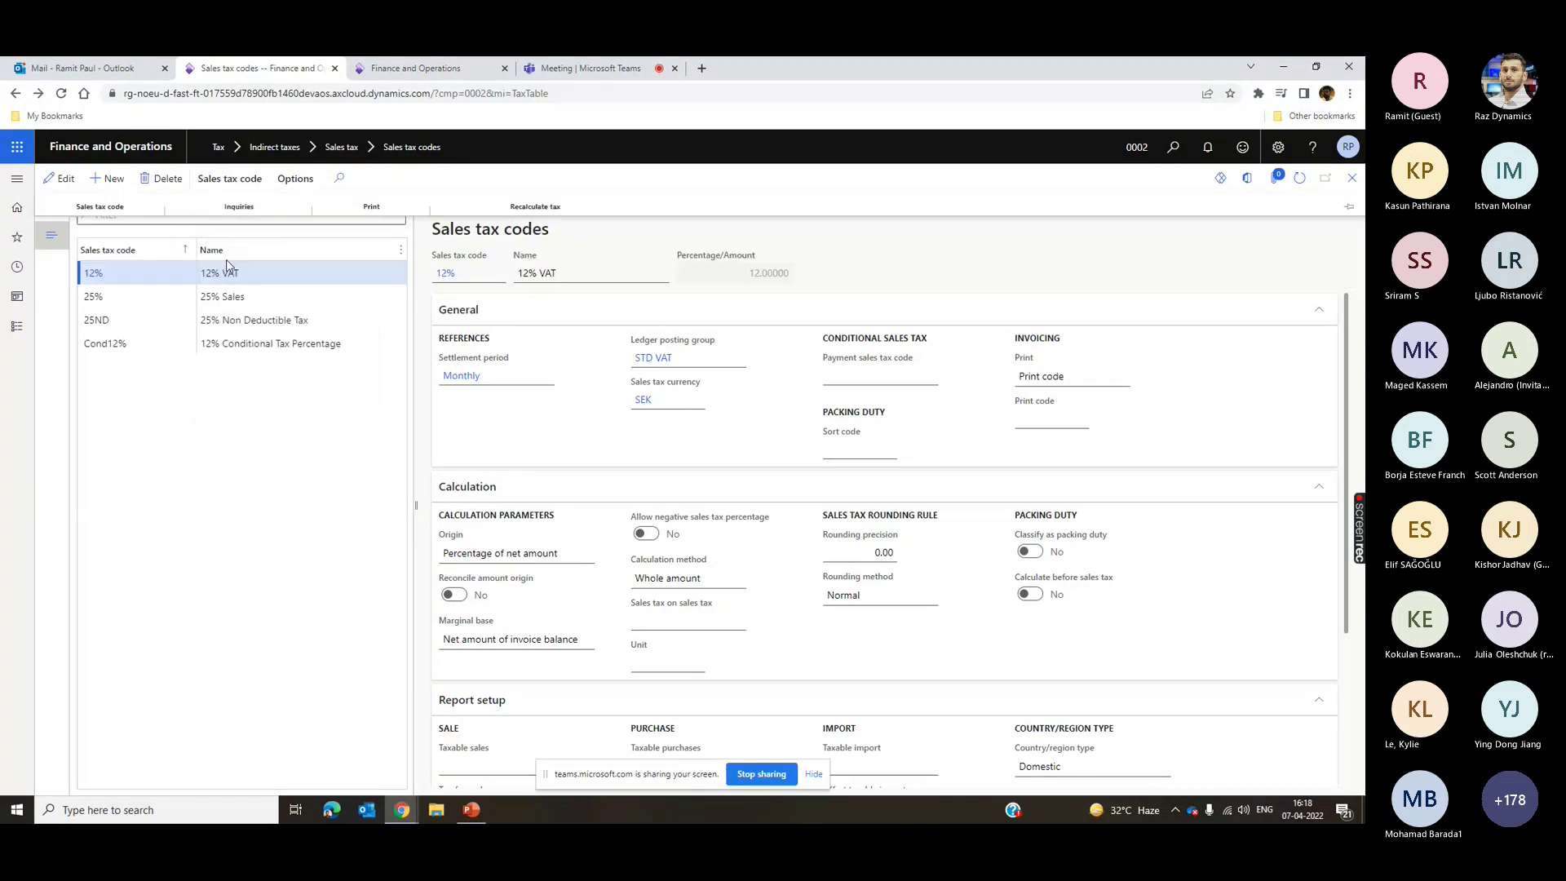
# - Inspect the most recent posted 12% sales tax line's direction, calculated sales tax amount and actual sales tax amount
pyautogui.click(681, 416)
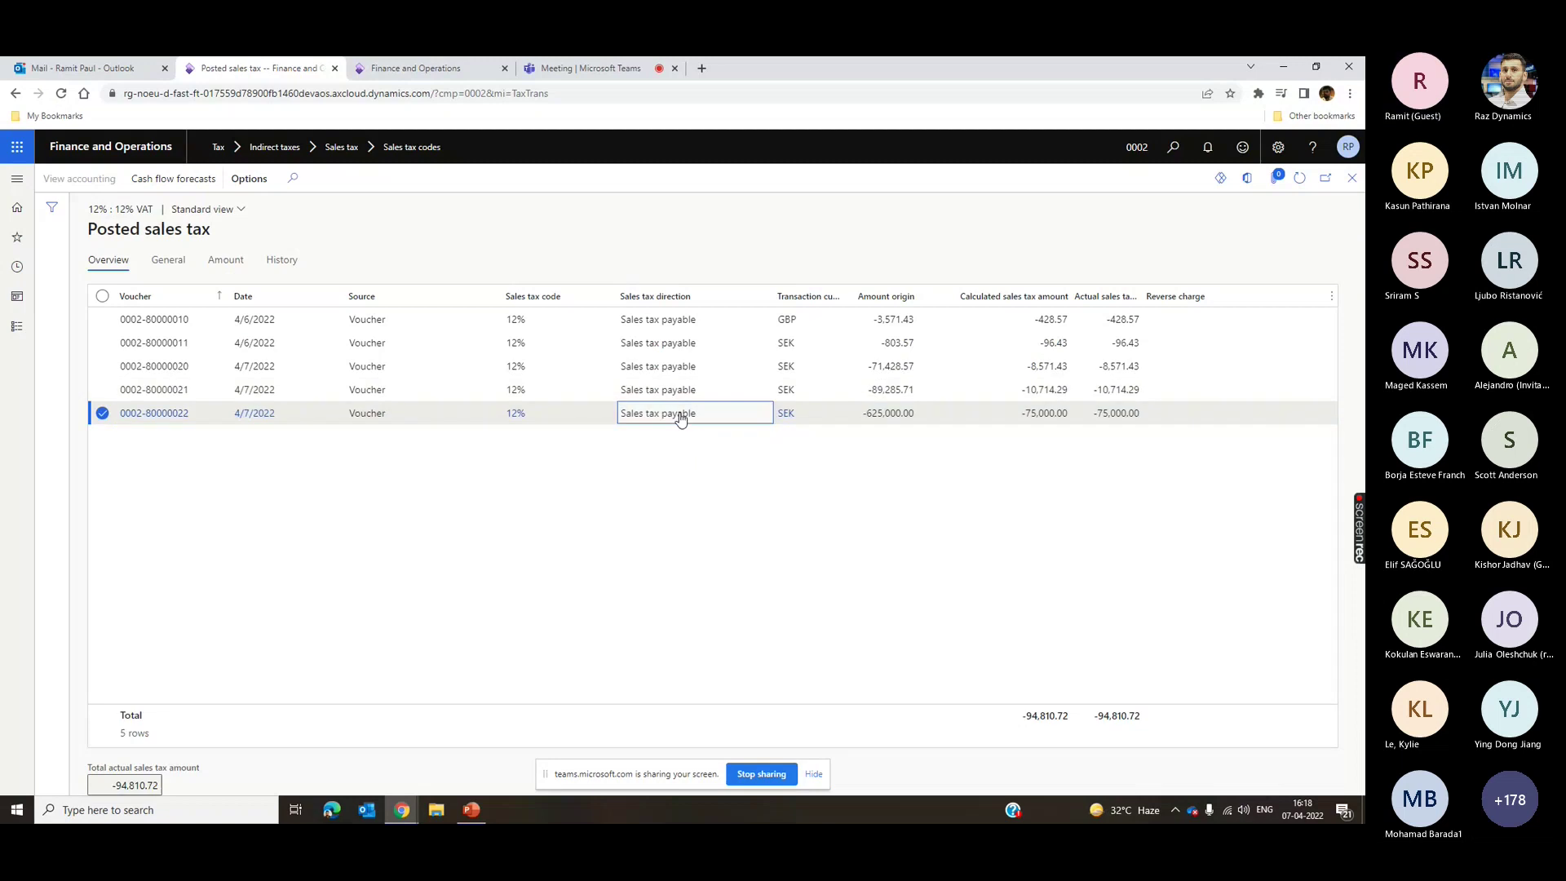
pyautogui.click(1023, 417)
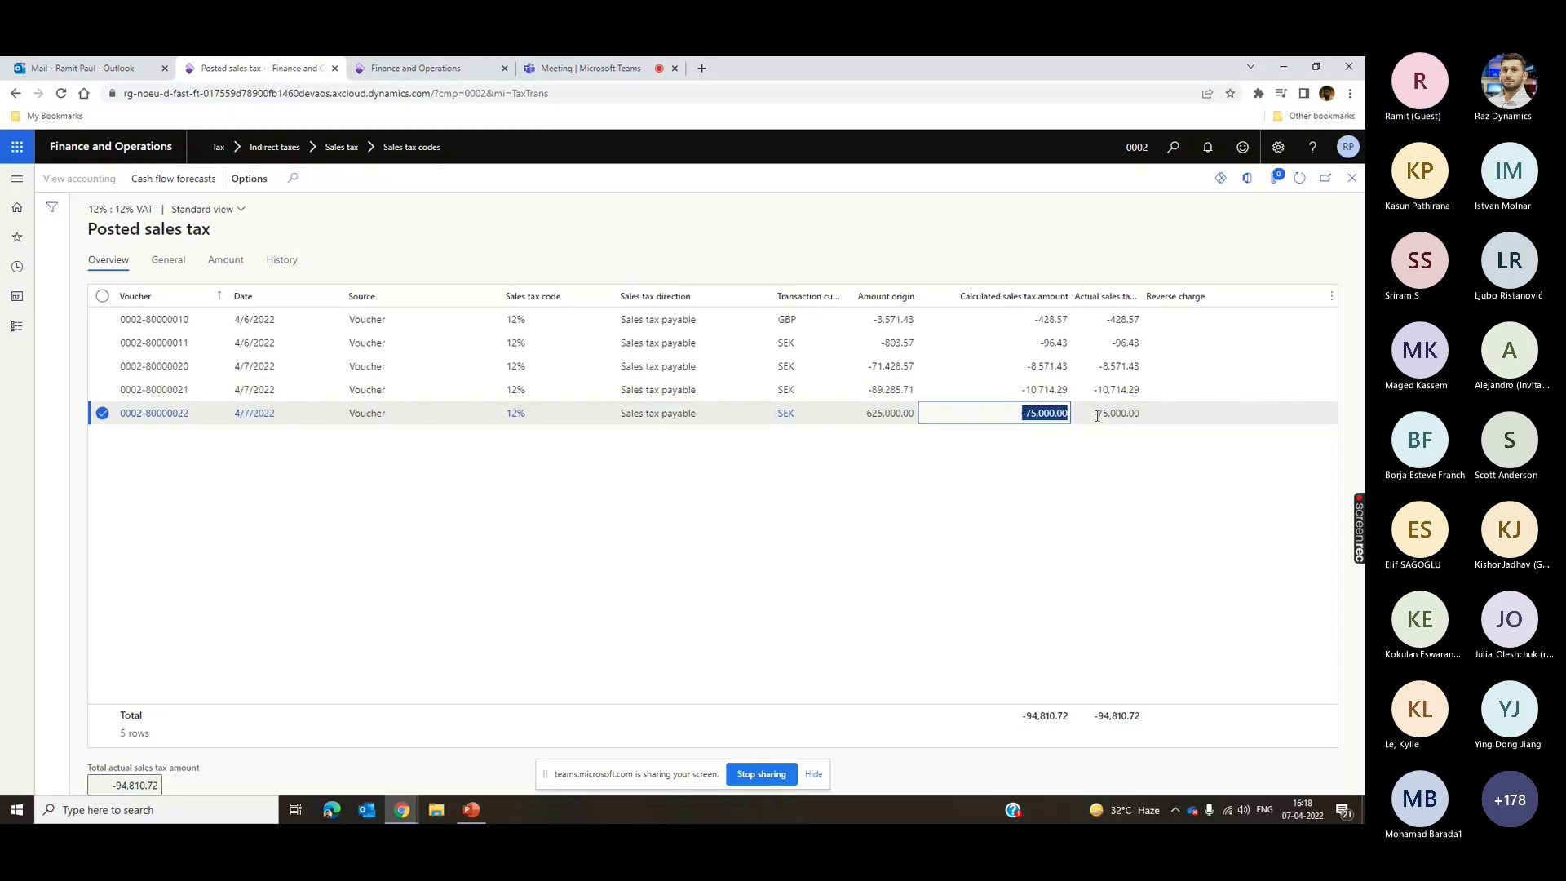
pyautogui.click(1098, 416)
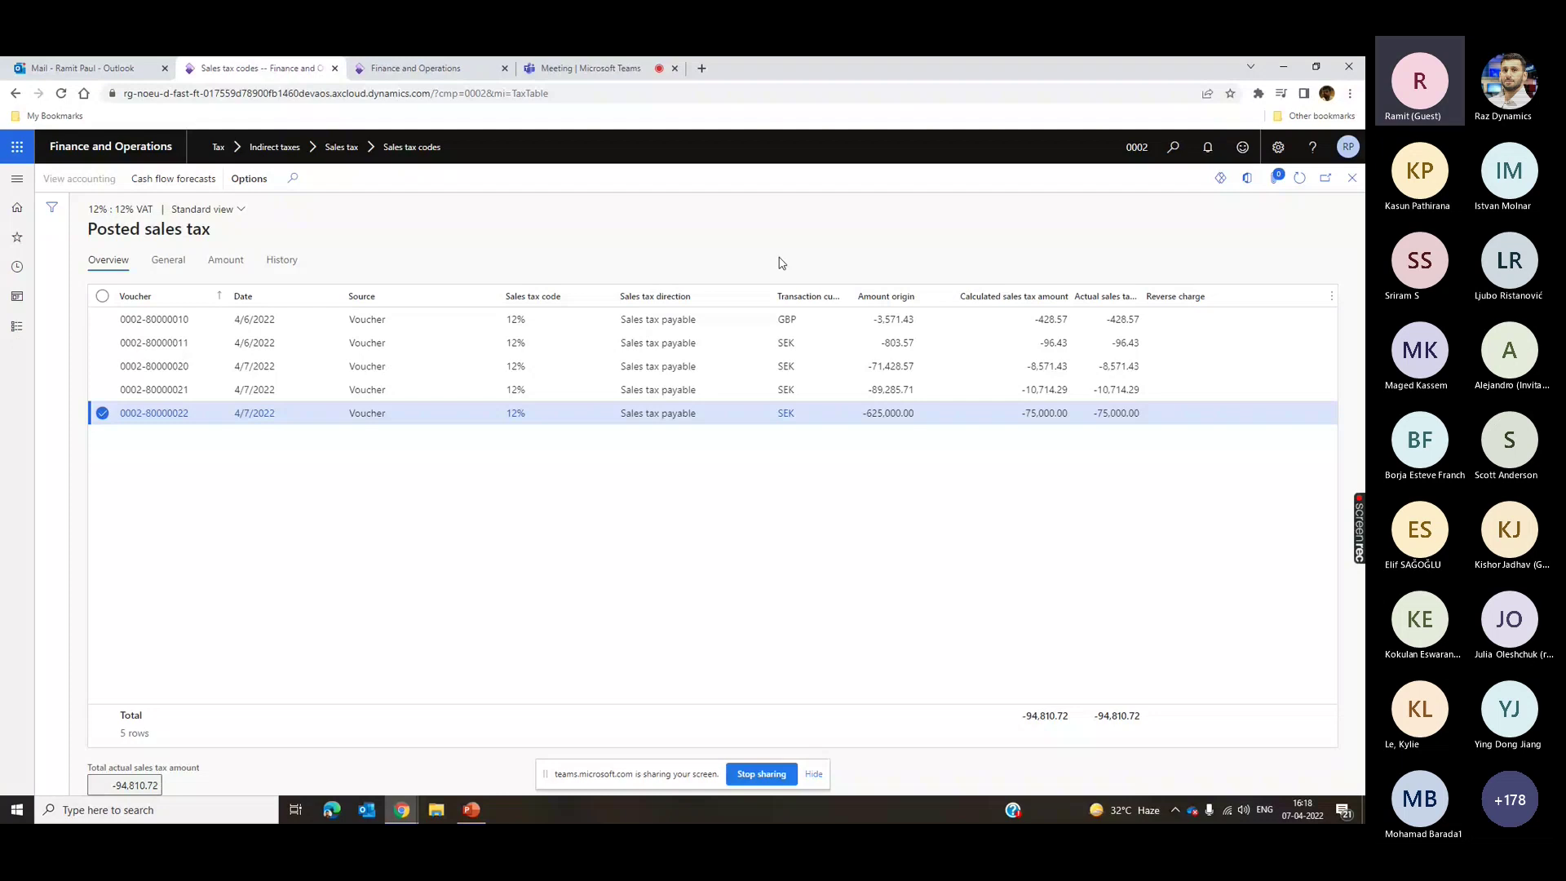
# - Run the sales tax report for the Monthly settlement period from 4/1/2022 with the Original payment version
pyautogui.click(16, 327)
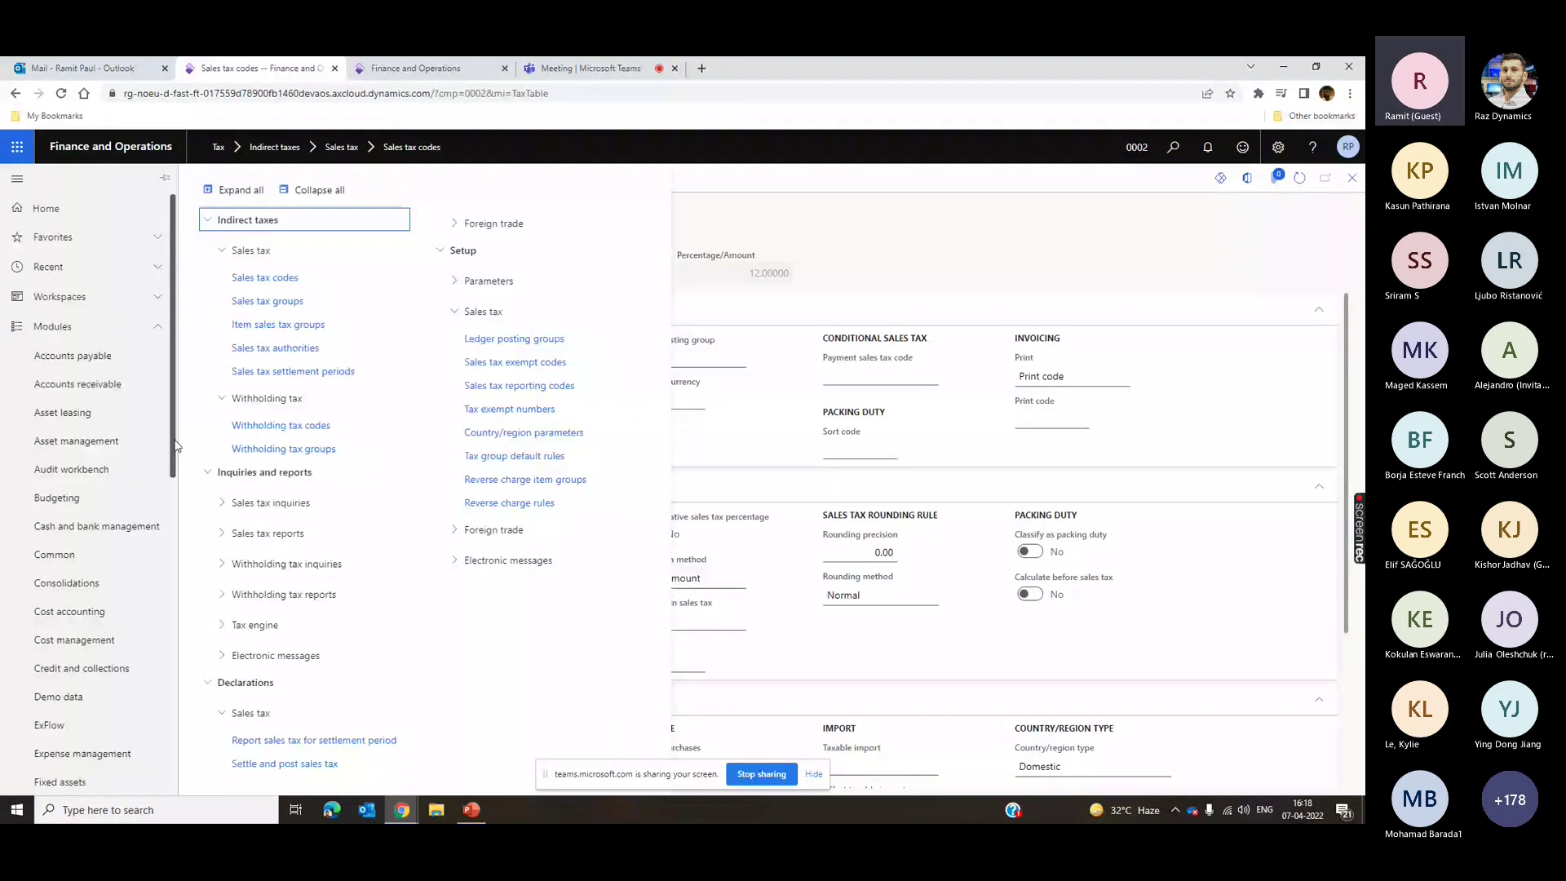
pyautogui.click(310, 739)
pyautogui.click(1035, 297)
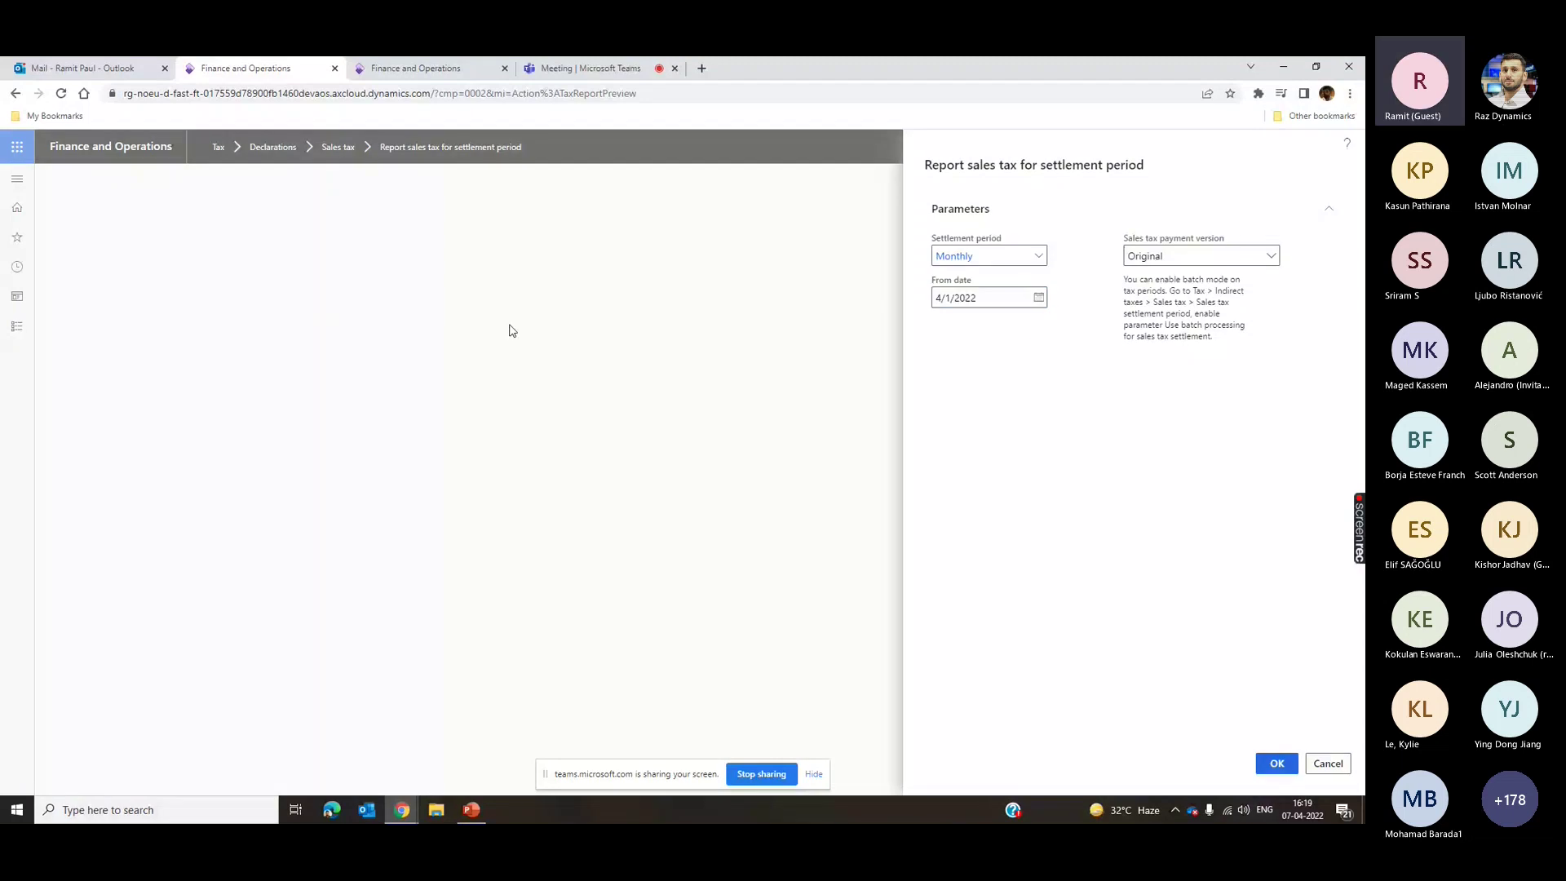
pyautogui.press('Return')
pyautogui.click(1278, 764)
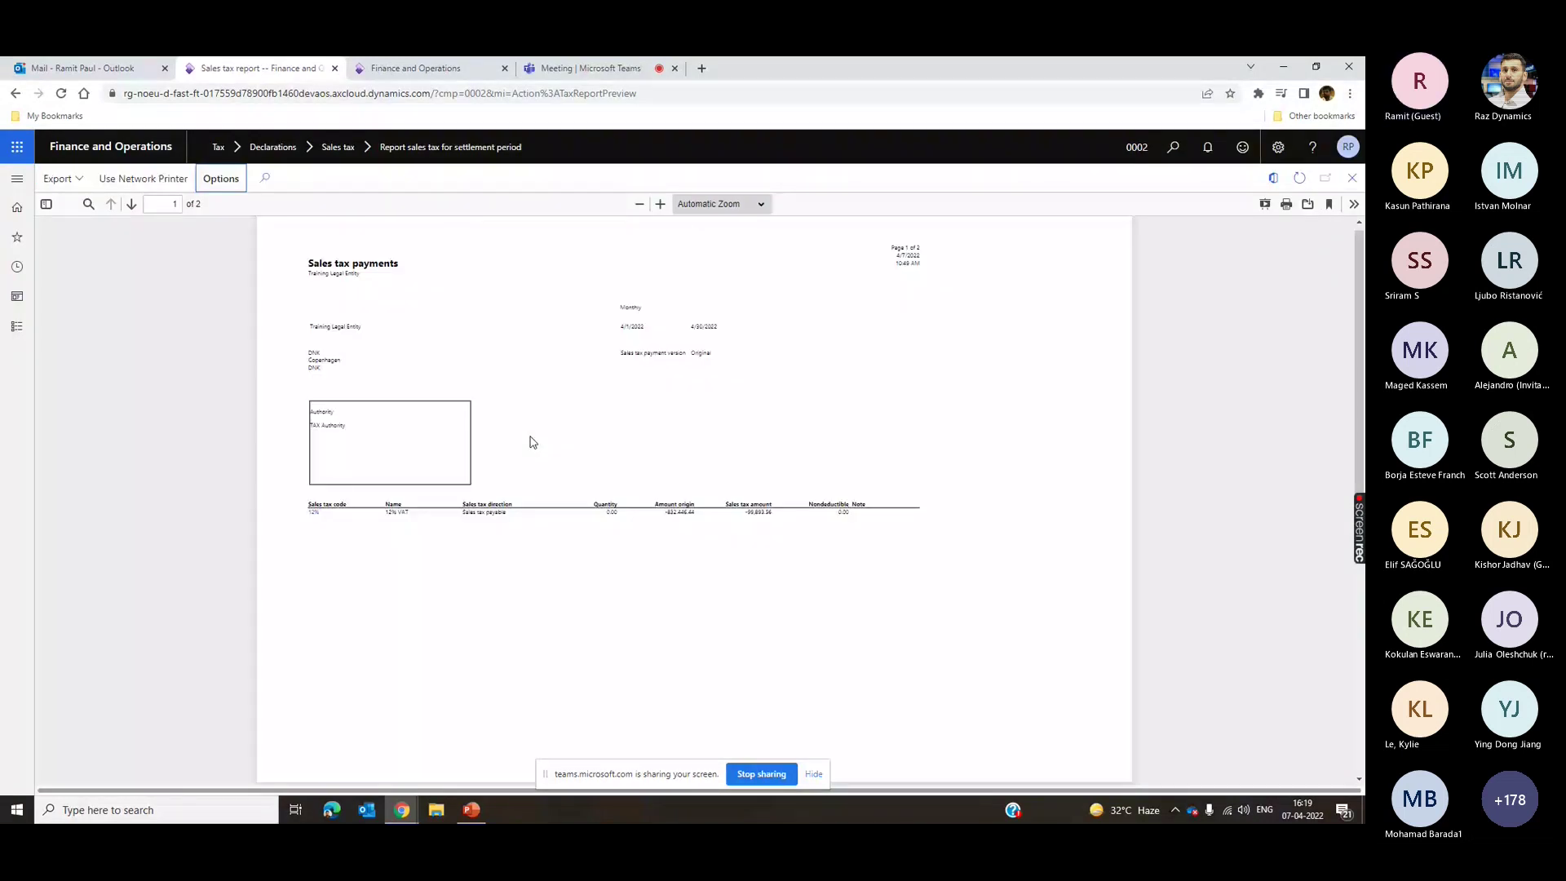
# - Examine the sales tax payments report's 12% VAT line, its sales tax amount and the settlement period header, and close the report
pyautogui.click(660, 204)
pyautogui.click(660, 204)
pyautogui.click(660, 204)
pyautogui.click(660, 204)
pyautogui.click(660, 204)
pyautogui.scroll(-5, 959, 418)
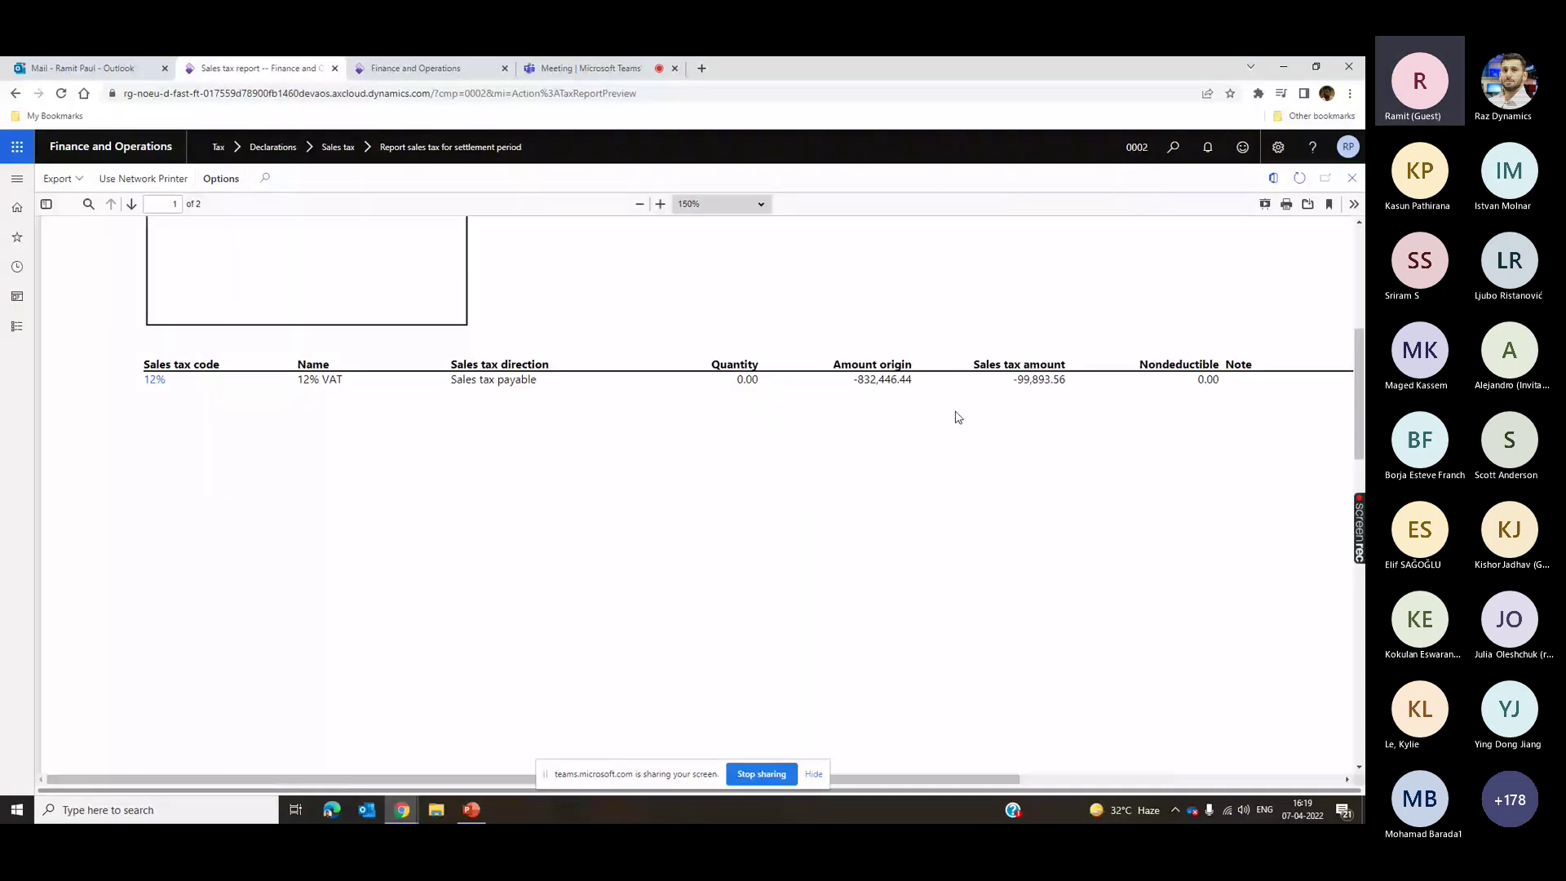
pyautogui.moveTo(1013, 380); pyautogui.dragTo(1063, 385)
pyautogui.click(1012, 482)
pyautogui.moveTo(1019, 379); pyautogui.dragTo(1096, 442)
pyautogui.click(1360, 352)
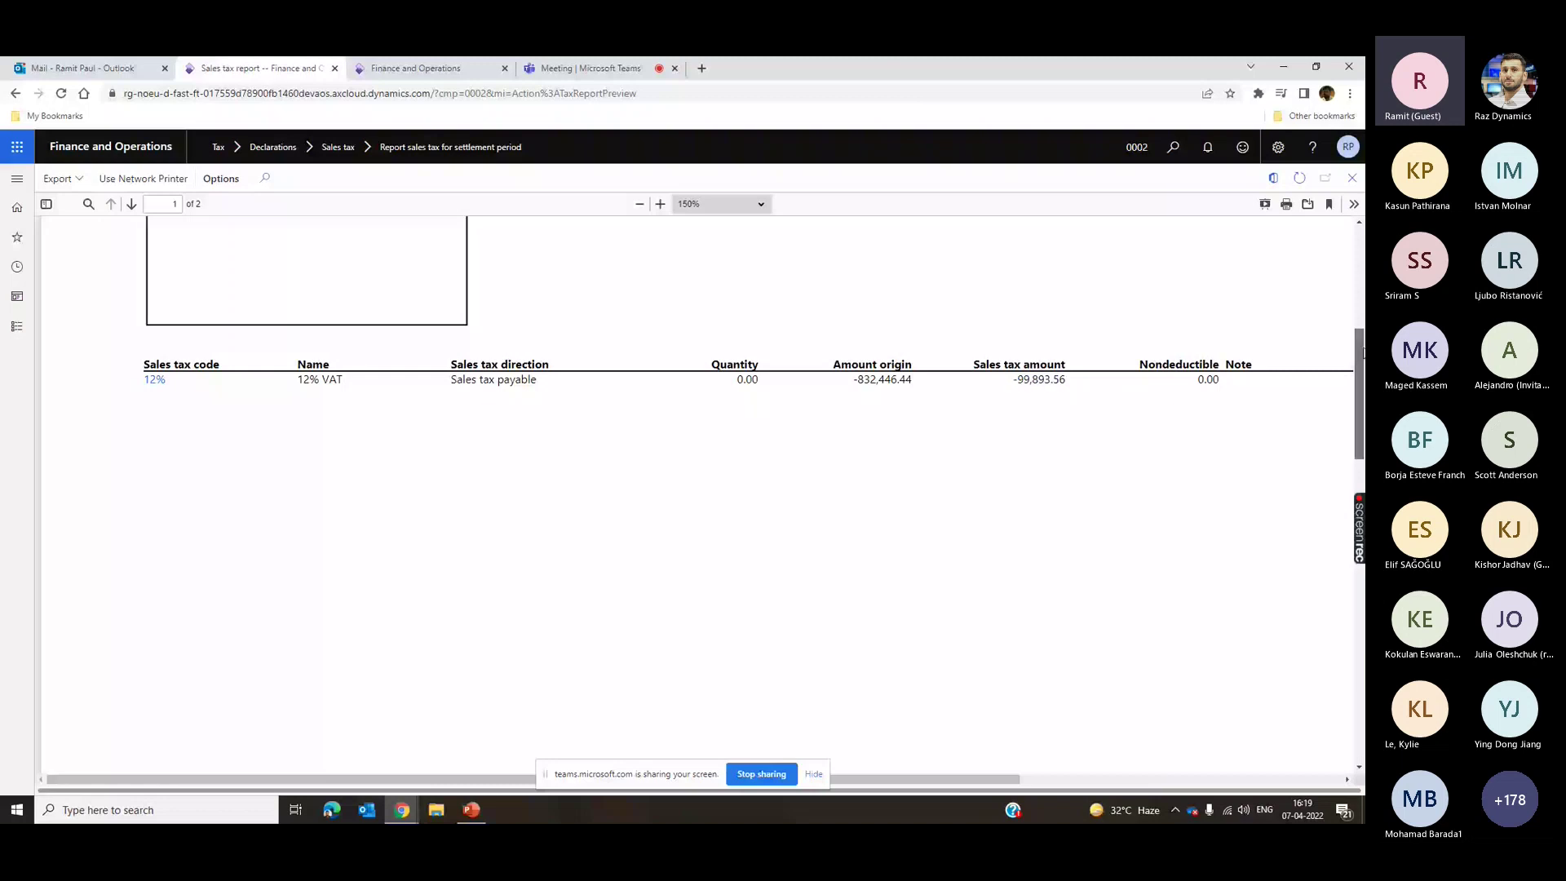
pyautogui.moveTo(1364, 352); pyautogui.dragTo(1350, 196)
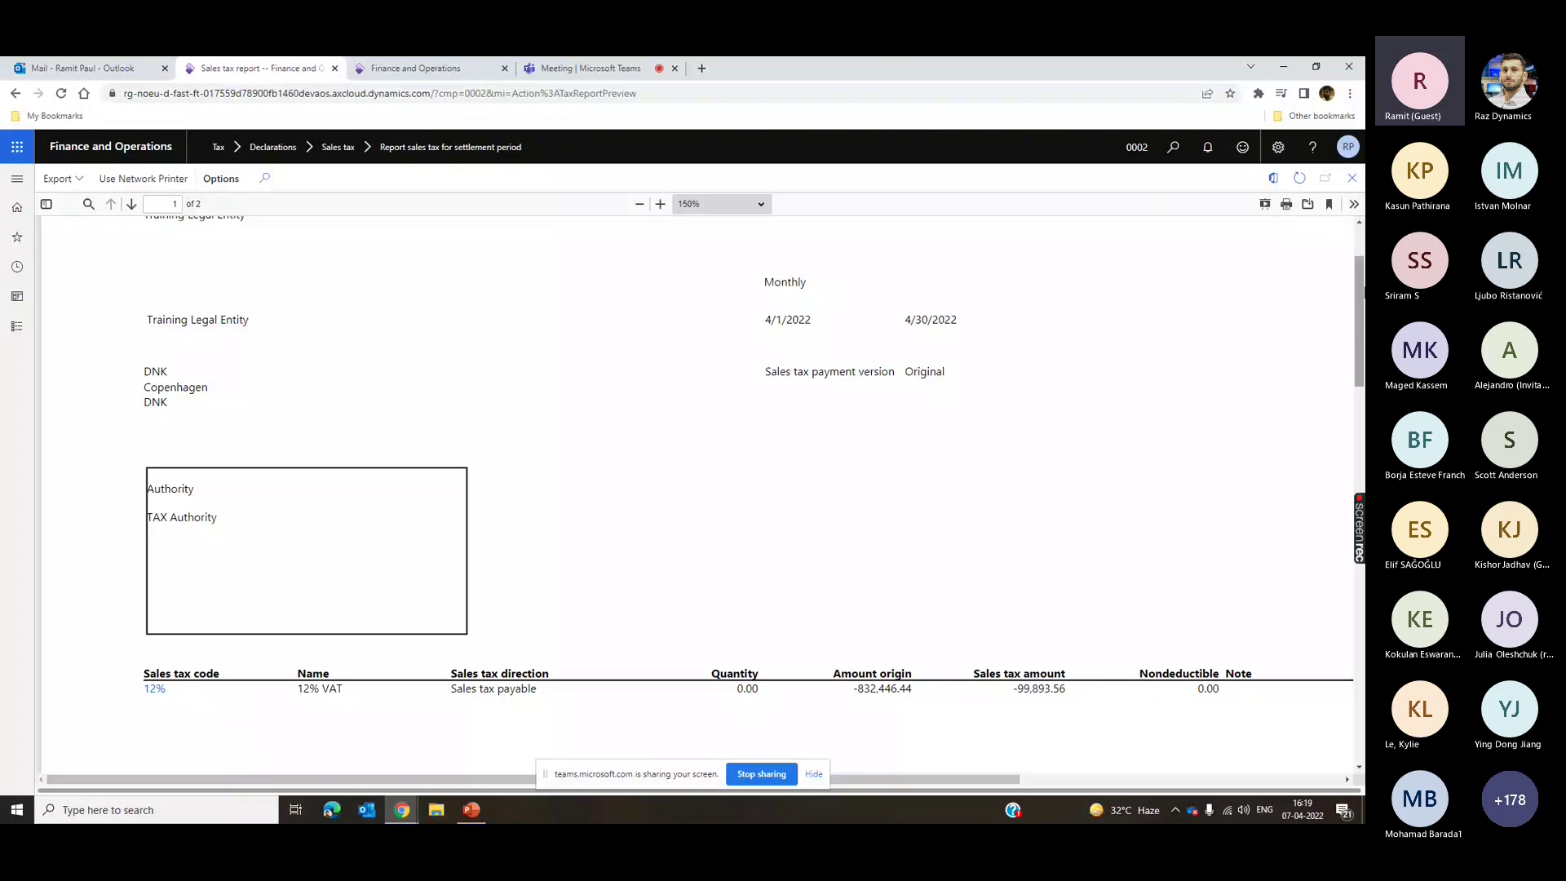
pyautogui.click(1353, 178)
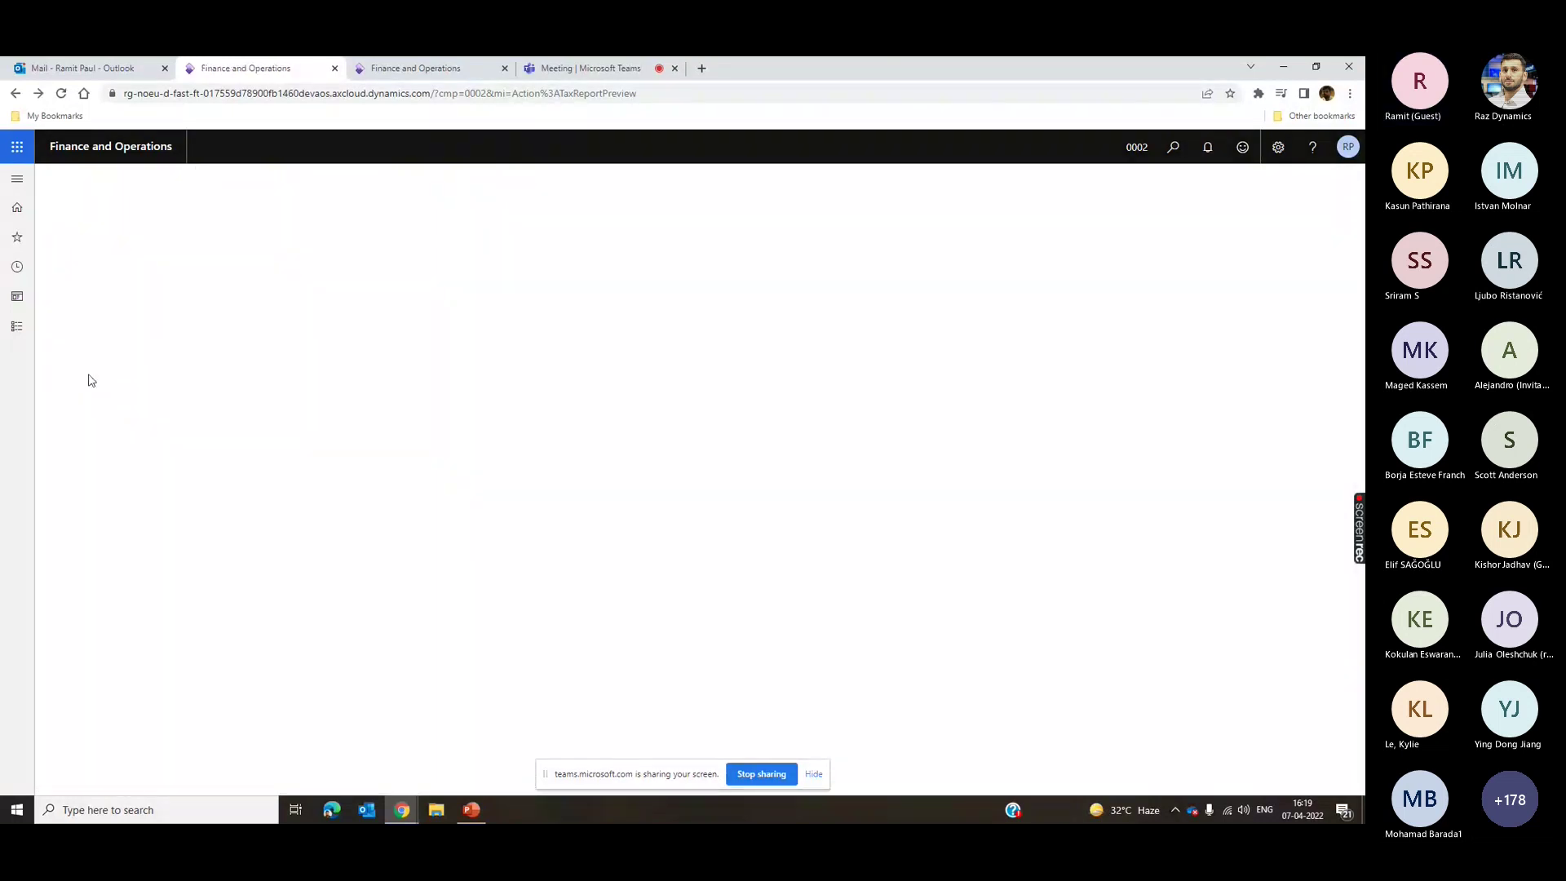
# - Collapse all groups in the Tax module's navigation and switch to the Microsoft Teams meeting
pyautogui.click(21, 341)
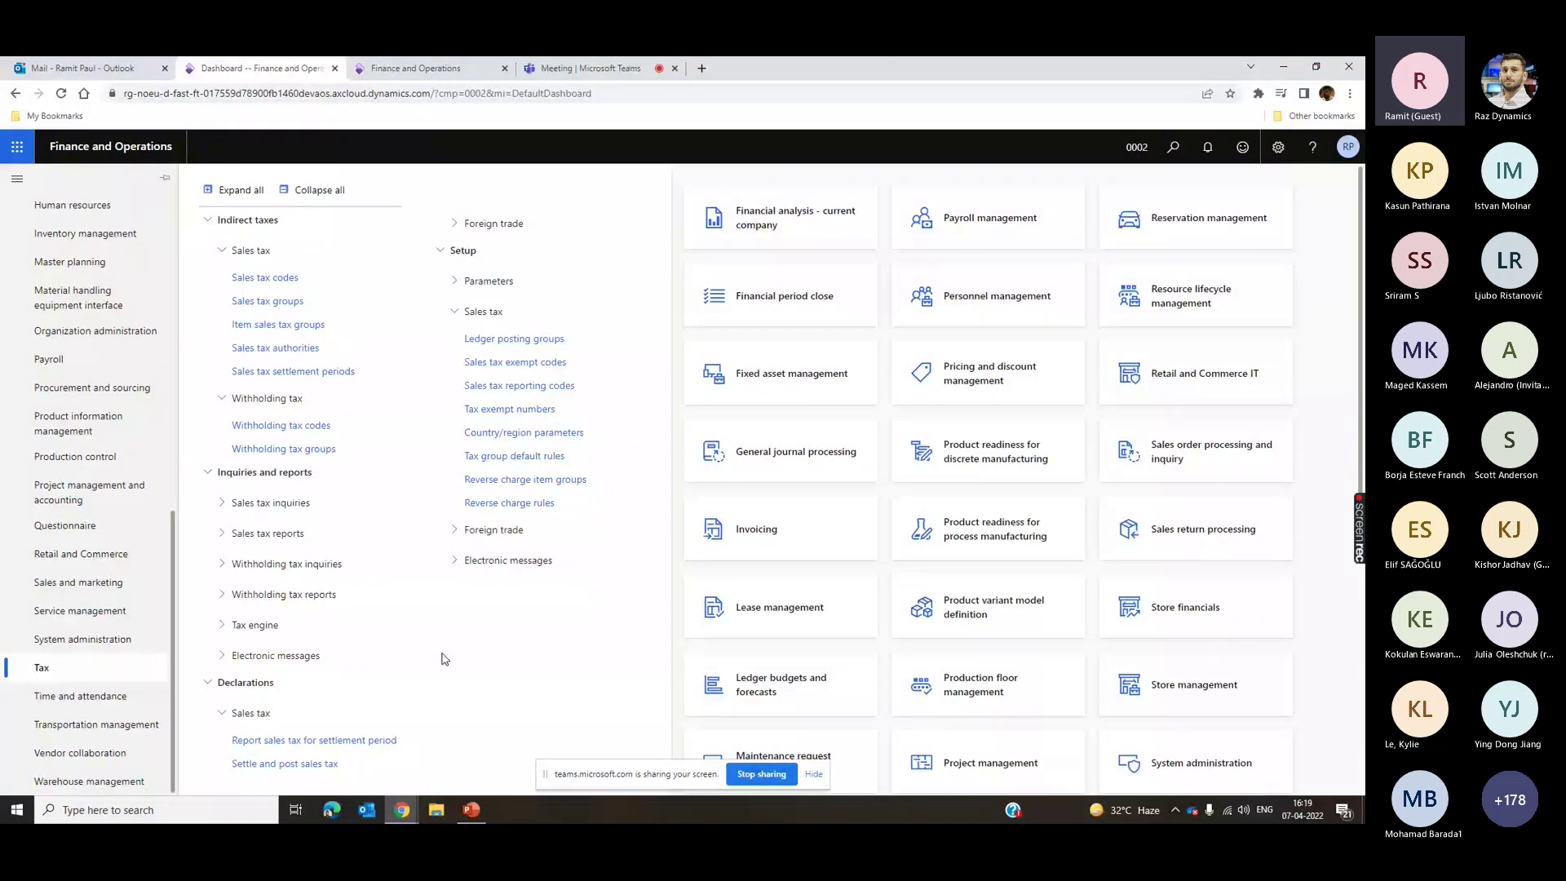
pyautogui.scroll(2, 178, 522)
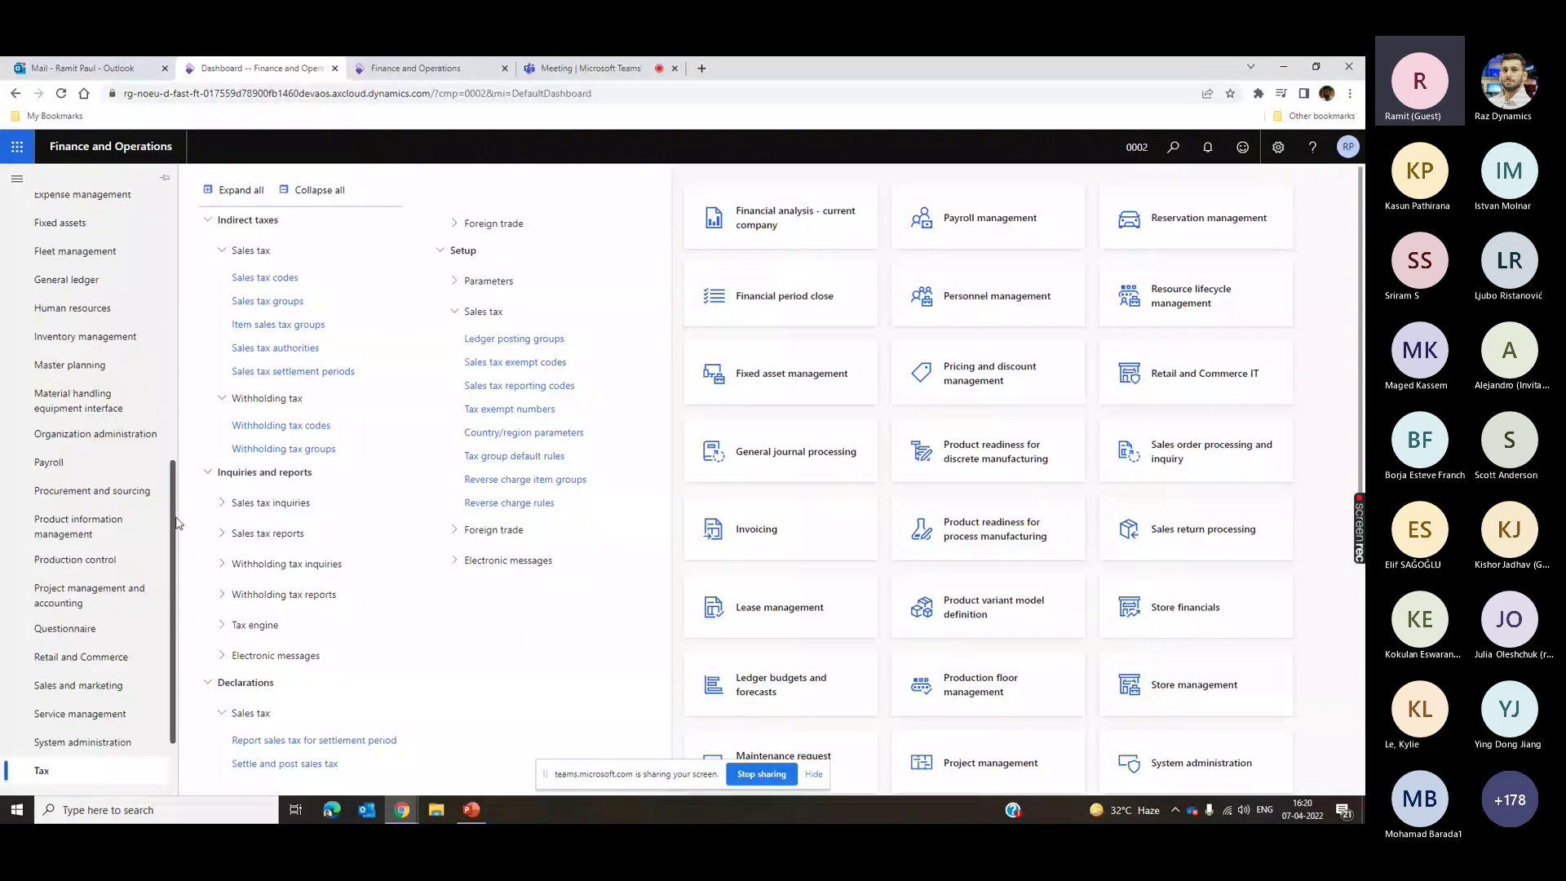
pyautogui.moveTo(177, 517); pyautogui.dragTo(171, 575)
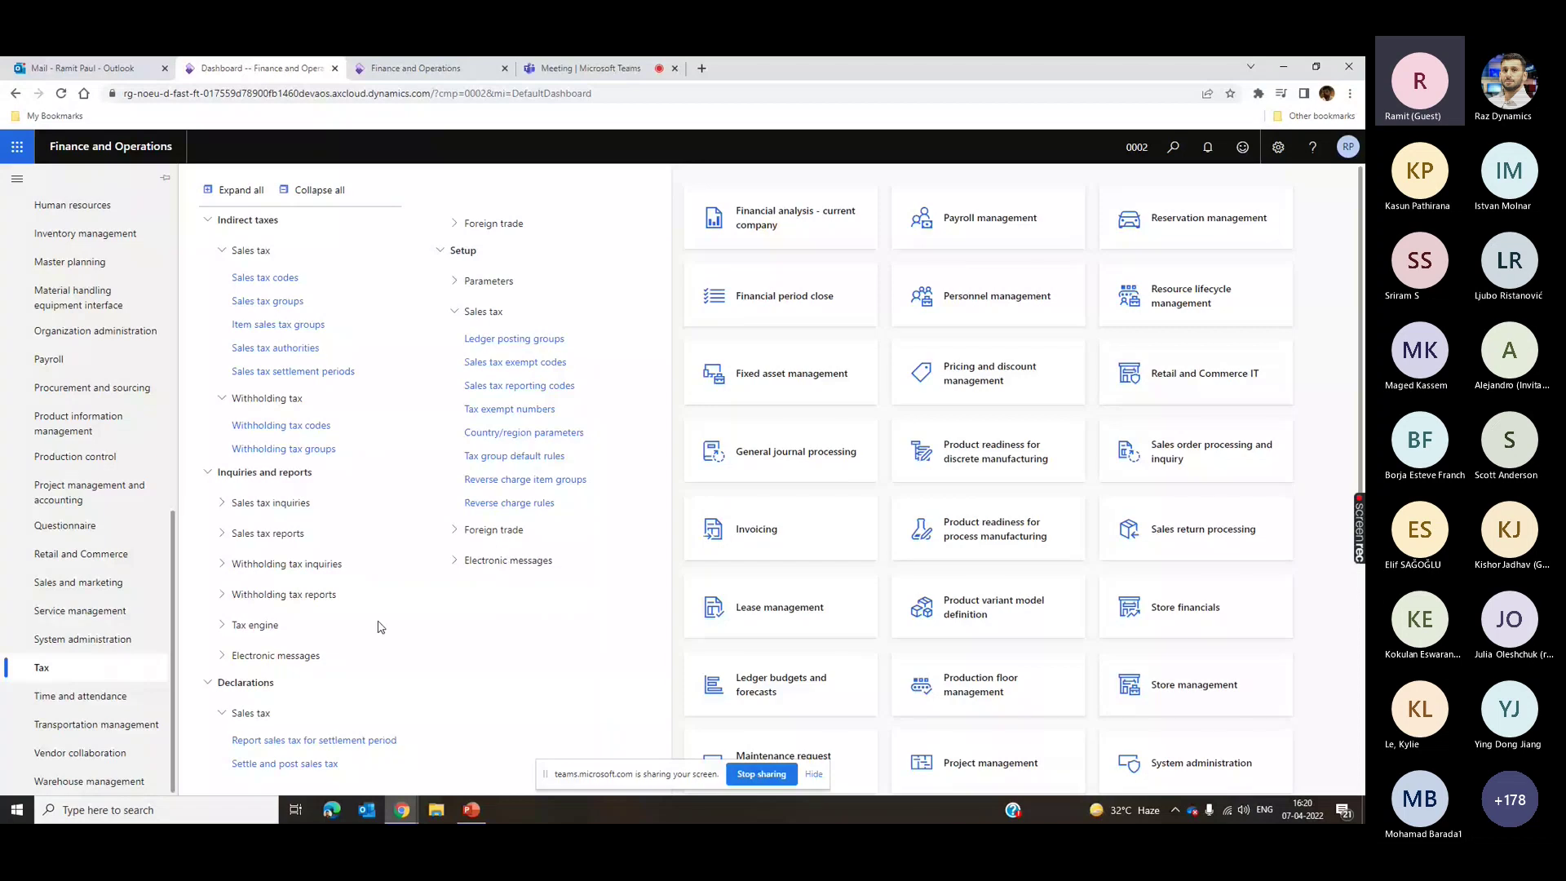
pyautogui.click(314, 189)
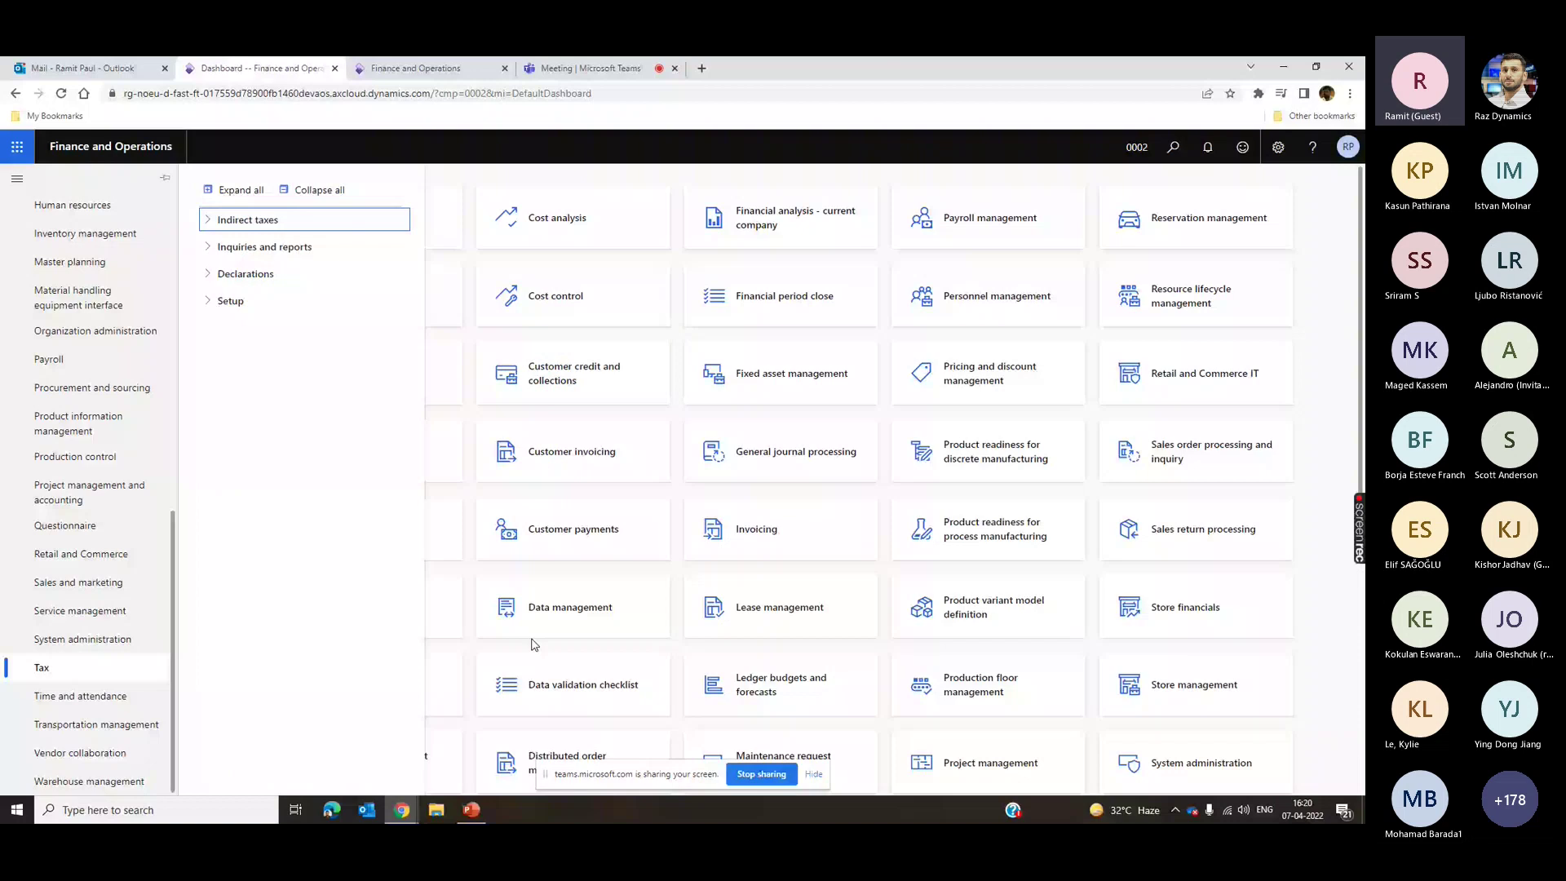
pyautogui.click(595, 70)
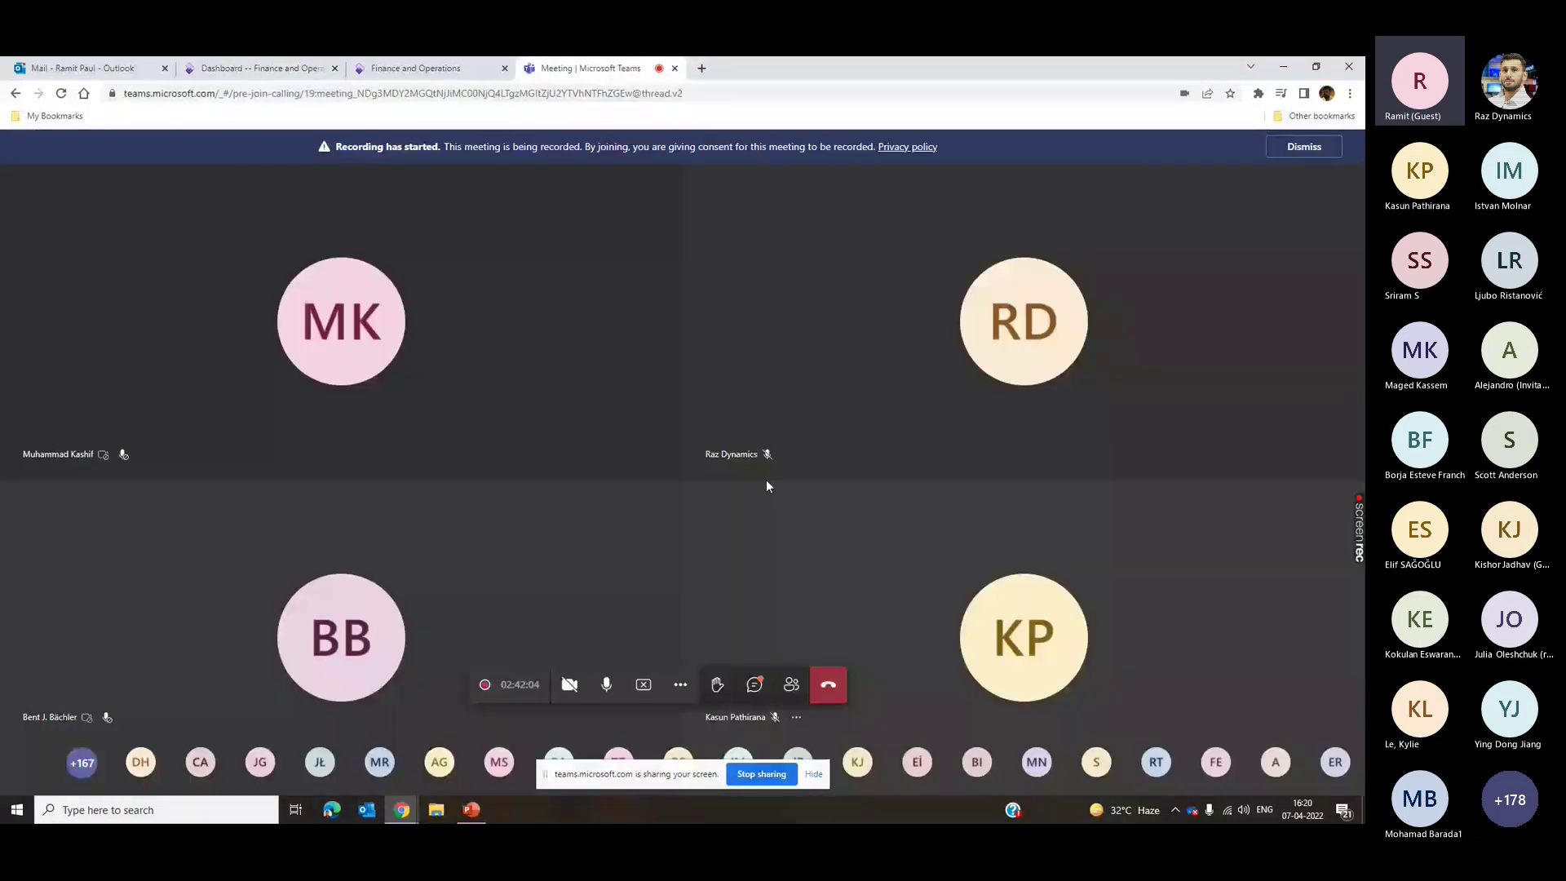